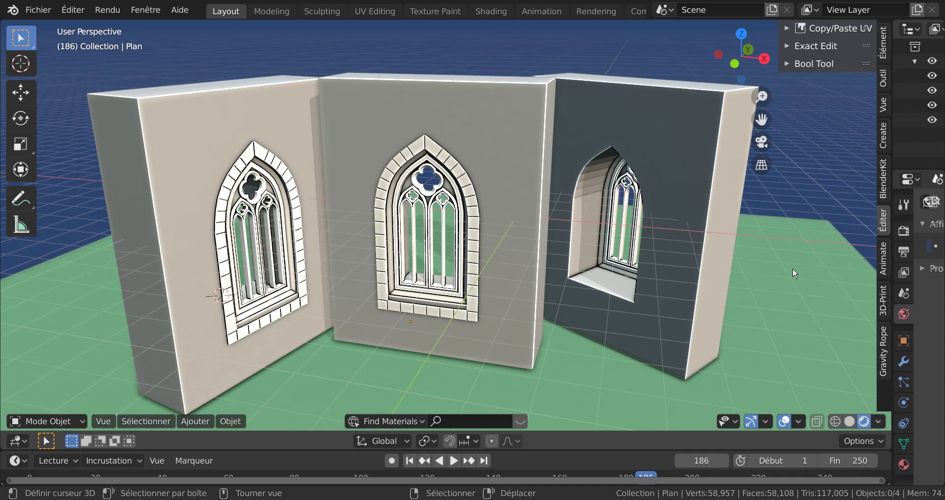
Examine the three walls with their finished gothic window openings from different angles
{"action": "scroll", "coordinate": [463, 231], "scroll_direction": "up", "scroll_amount": 3}
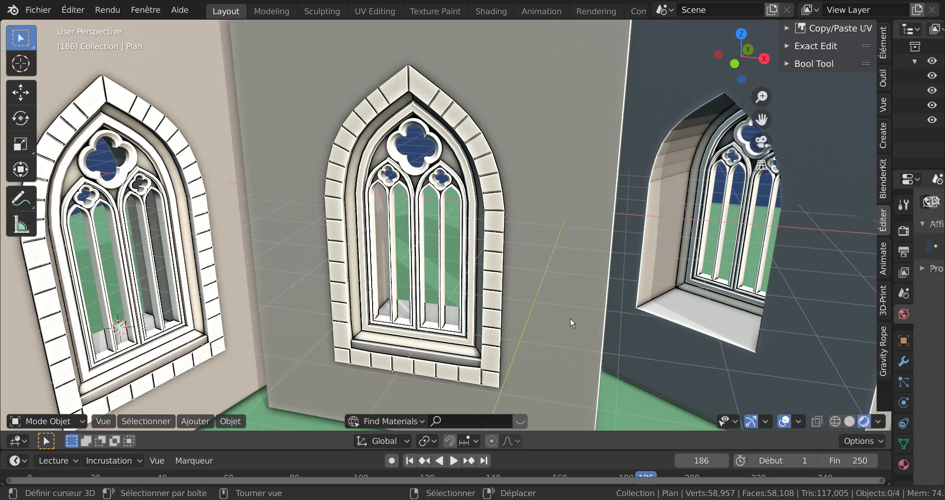
{"action": "middle_click_drag", "start_coordinate": [609, 295], "coordinate": [549, 295]}
{"action": "scroll", "coordinate": [589, 298], "scroll_direction": "down", "scroll_amount": 3}
{"action": "scroll", "coordinate": [549, 297], "scroll_direction": "up", "scroll_amount": 2}
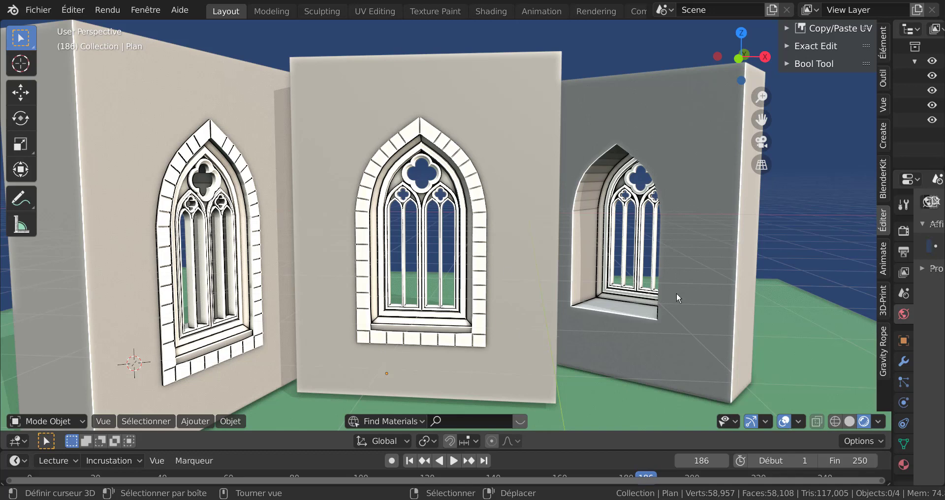
Switch to the other Blender window holding the gothic window tracery model and widen the 3D viewport
{"action": "mouse_move", "coordinate": [711, 499]}
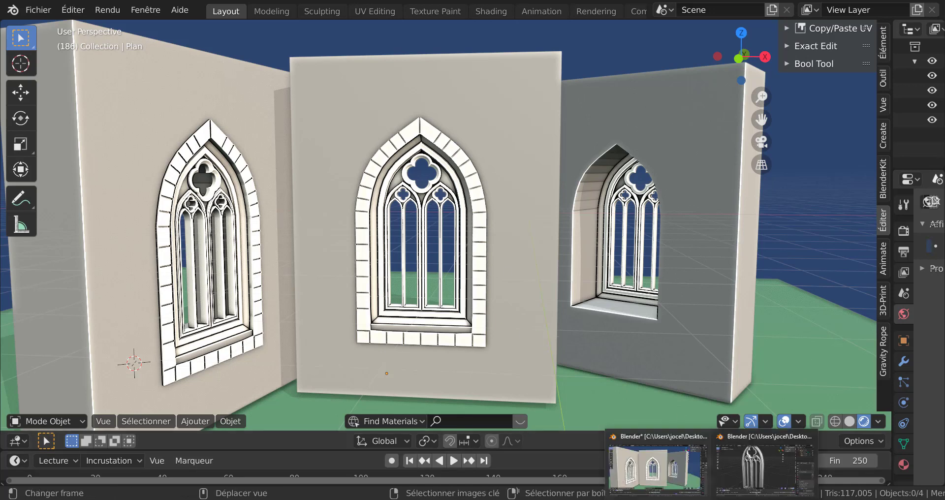
{"action": "left_click", "coordinate": [740, 471]}
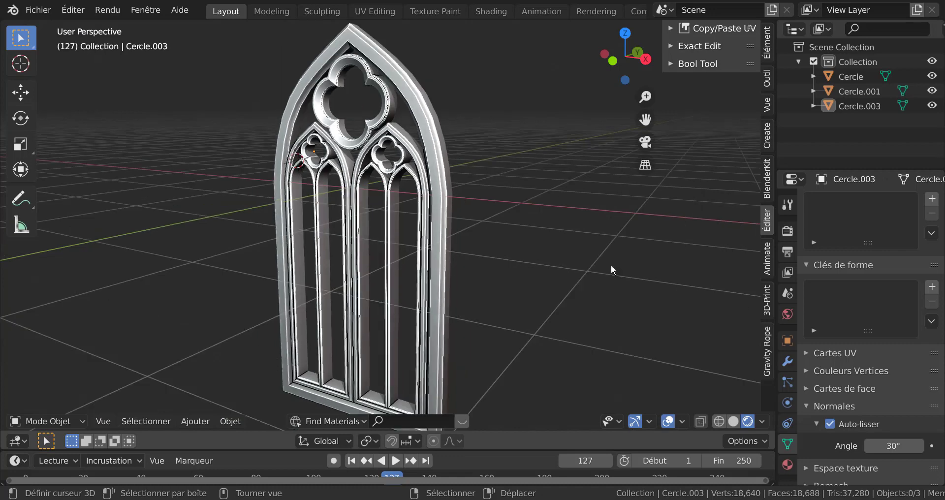
{"action": "middle_click_drag", "start_coordinate": [691, 269], "coordinate": [666, 293]}
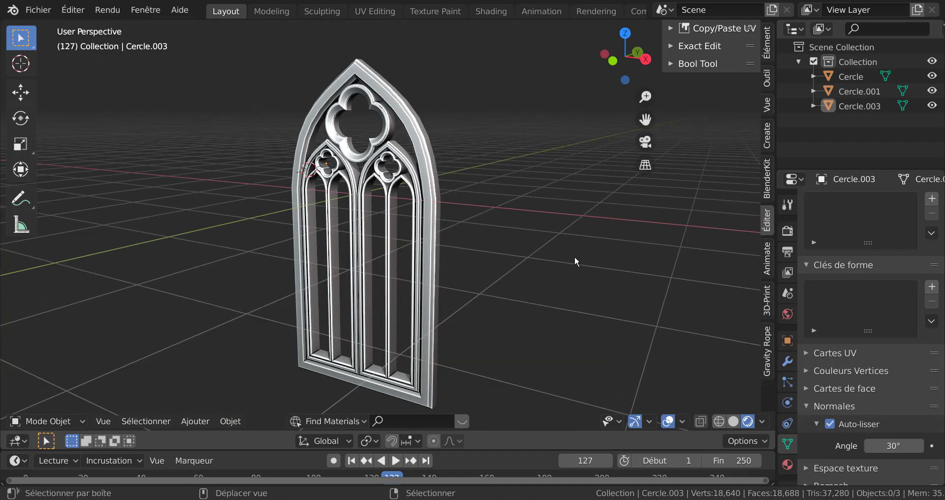
{"action": "middle_click_drag", "start_coordinate": [574, 256], "coordinate": [563, 243]}
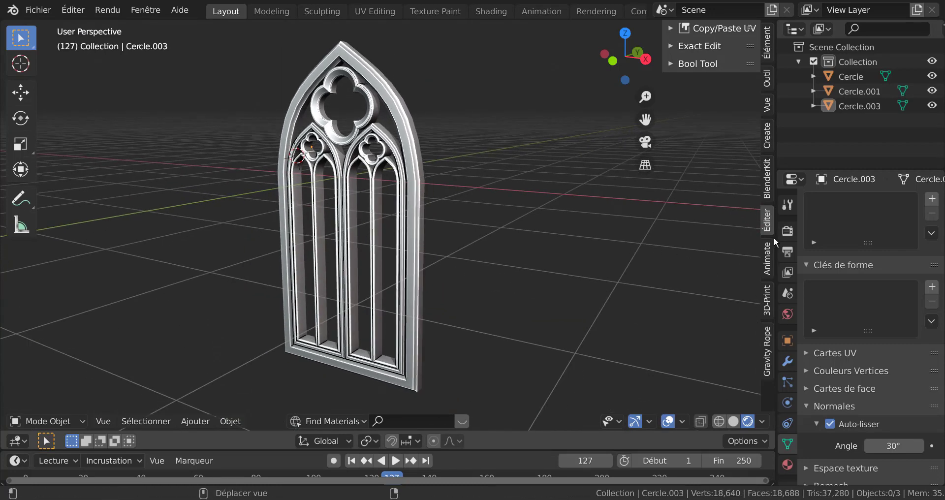
{"action": "left_click_drag", "start_coordinate": [775, 232], "coordinate": [887, 246]}
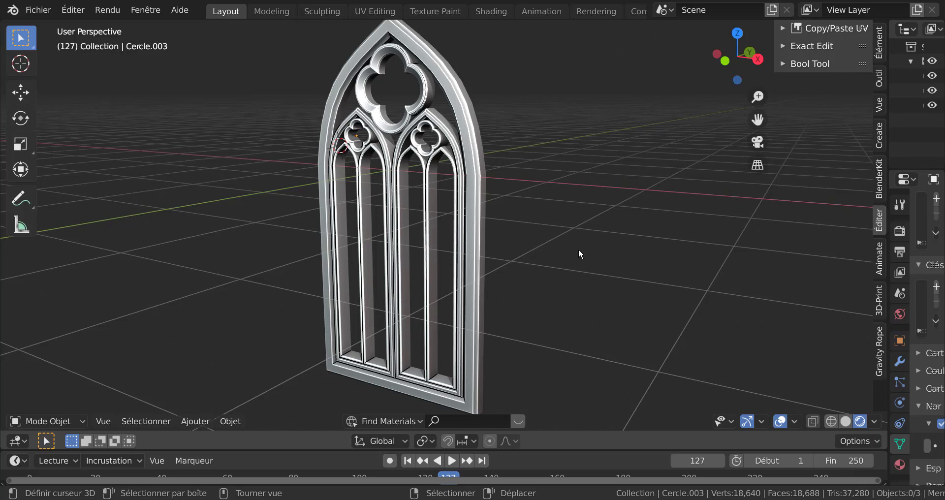
Select the three tracery pieces of the window and join them into a single object
{"action": "scroll", "coordinate": [470, 226], "scroll_direction": "up", "scroll_amount": 2}
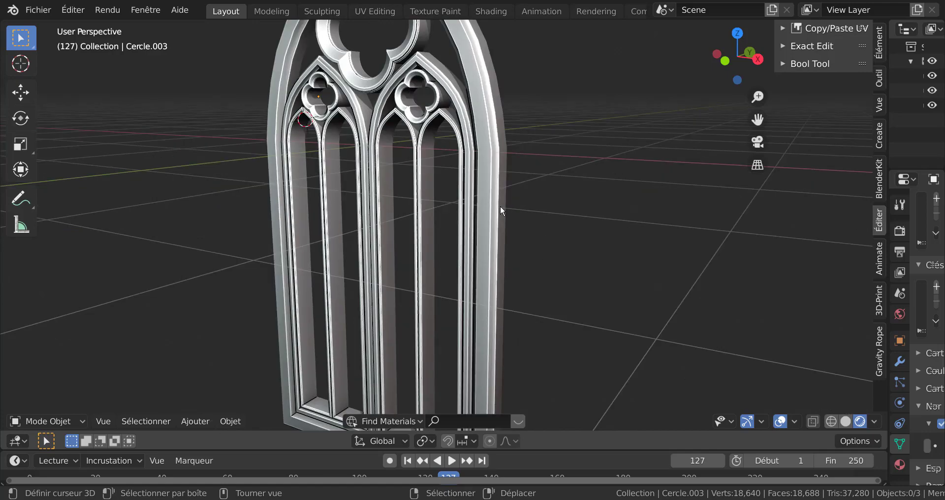
{"action": "scroll", "coordinate": [533, 206], "scroll_direction": "down", "scroll_amount": 4}
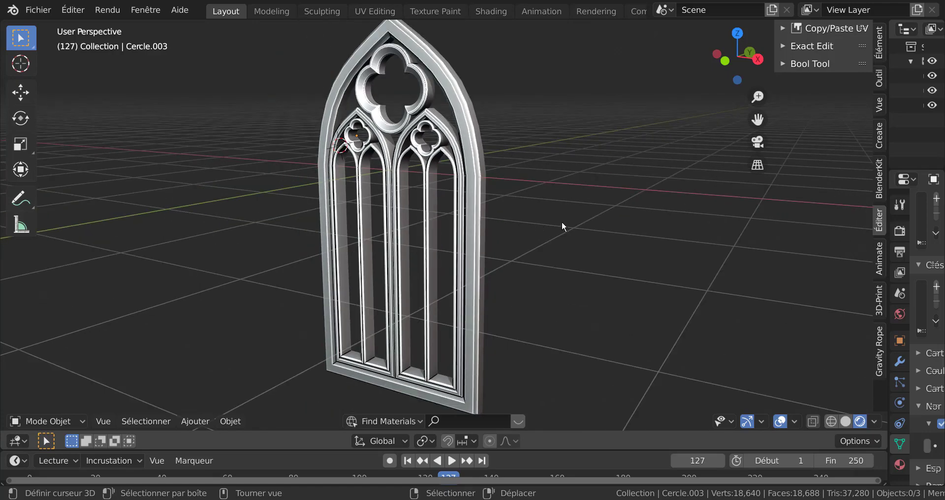
{"action": "middle_click_drag", "start_coordinate": [564, 226], "coordinate": [573, 249]}
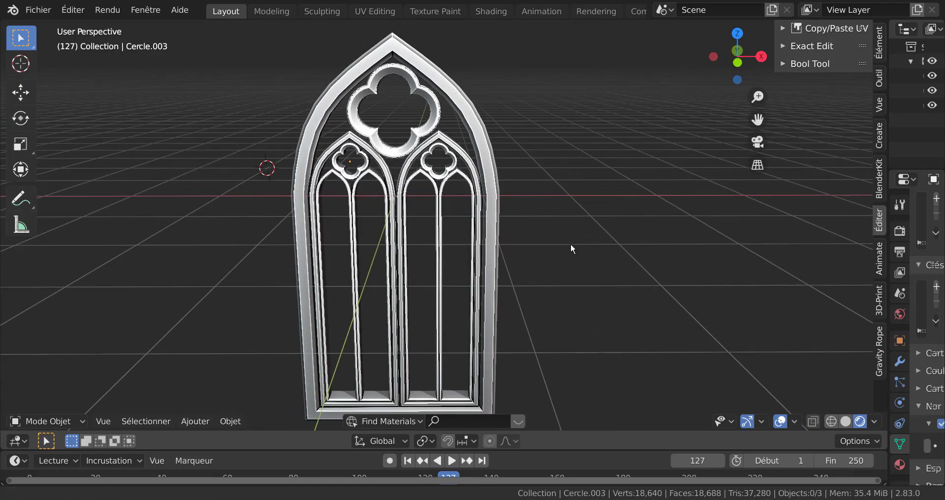
{"action": "middle_click_drag", "start_coordinate": [512, 256], "coordinate": [500, 255]}
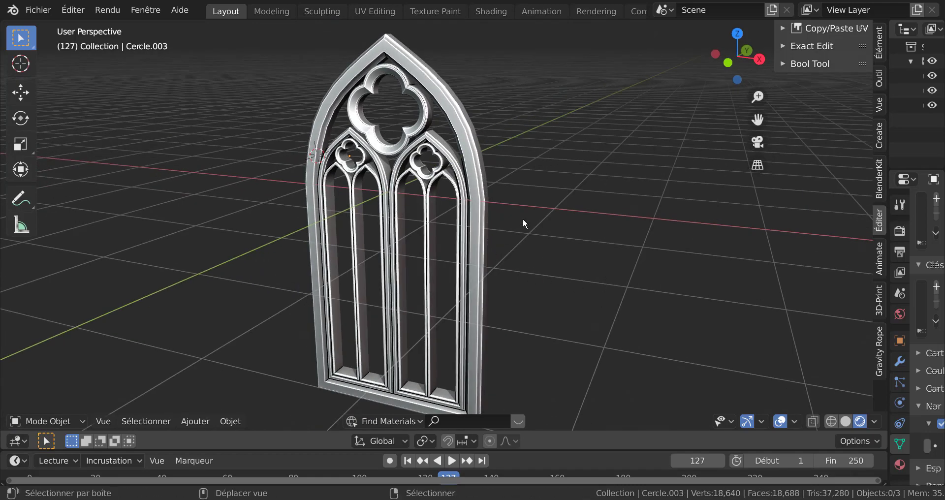
{"action": "scroll", "coordinate": [544, 255], "scroll_direction": "up", "scroll_amount": 5}
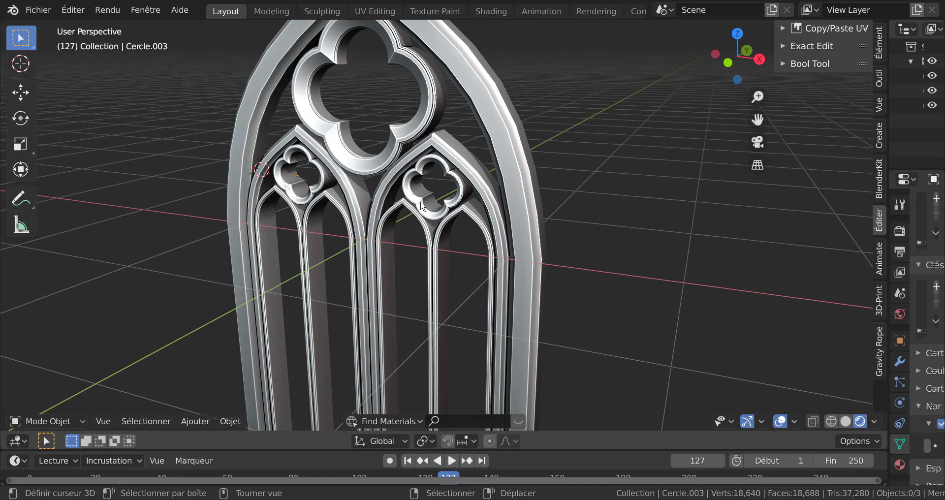
{"action": "left_click", "coordinate": [422, 205]}
{"action": "left_click", "coordinate": [467, 151], "text": "shift"}
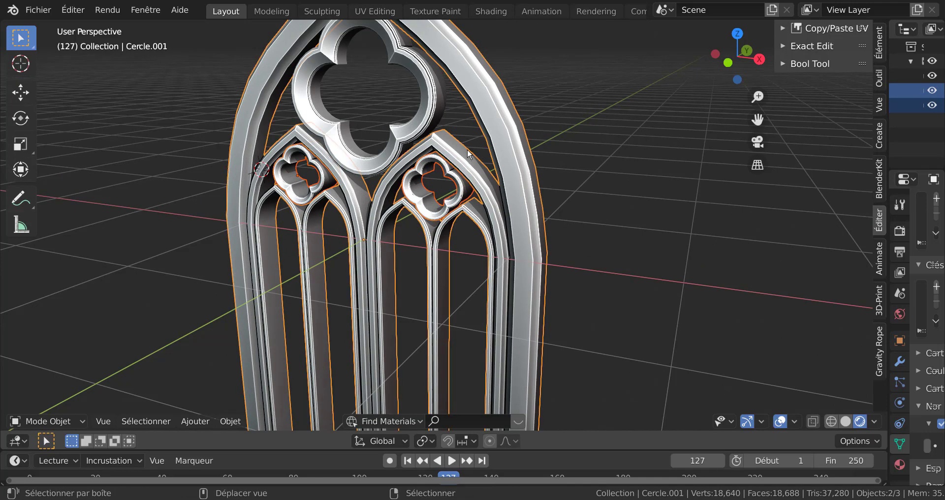
{"action": "left_click", "coordinate": [467, 148], "text": "shift"}
{"action": "scroll", "coordinate": [610, 185], "scroll_direction": "down", "scroll_amount": 3}
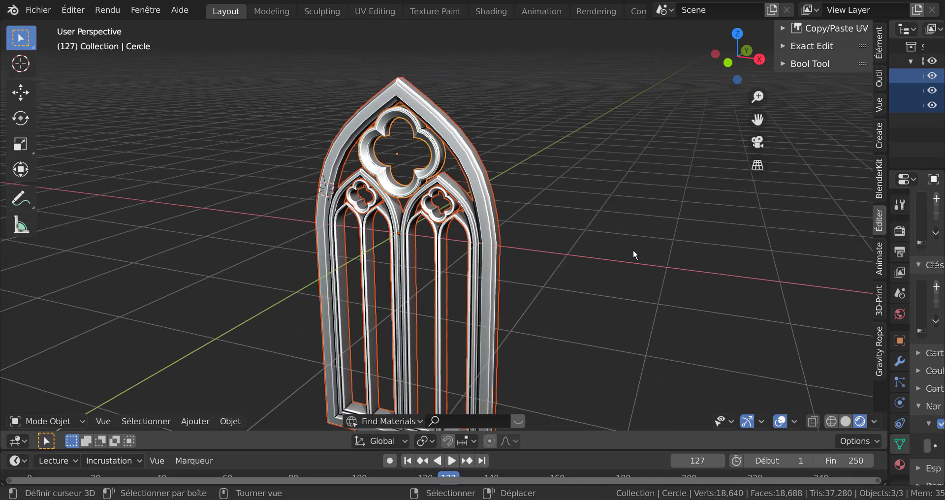
{"action": "key", "text": "ctrl+j"}
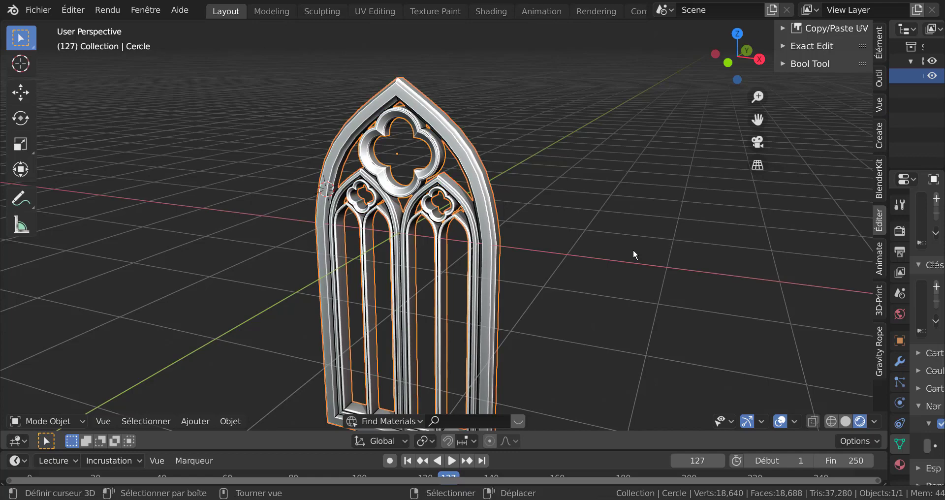
{"action": "left_click", "coordinate": [633, 249]}
{"action": "key", "text": "Tab"}
{"action": "key", "text": "Tab"}
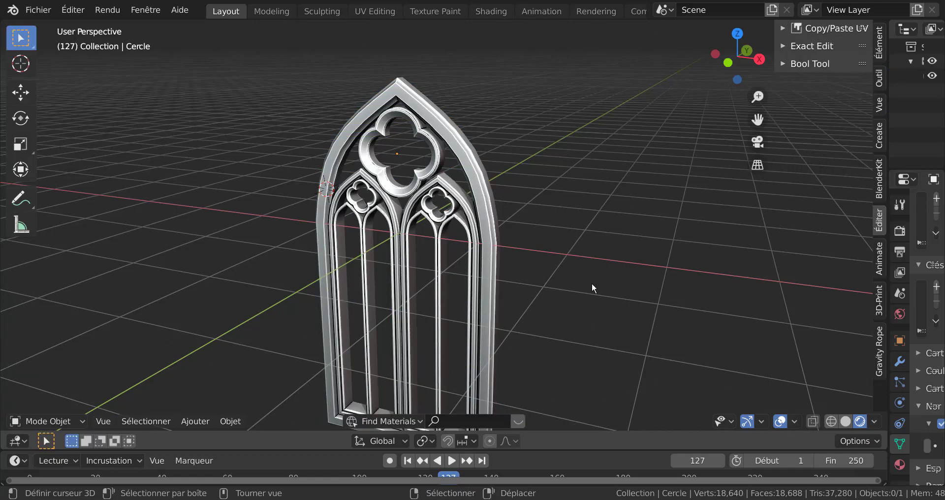
{"action": "middle_click_drag", "start_coordinate": [591, 284], "coordinate": [648, 276]}
{"action": "scroll", "coordinate": [589, 258], "scroll_direction": "up", "scroll_amount": 2}
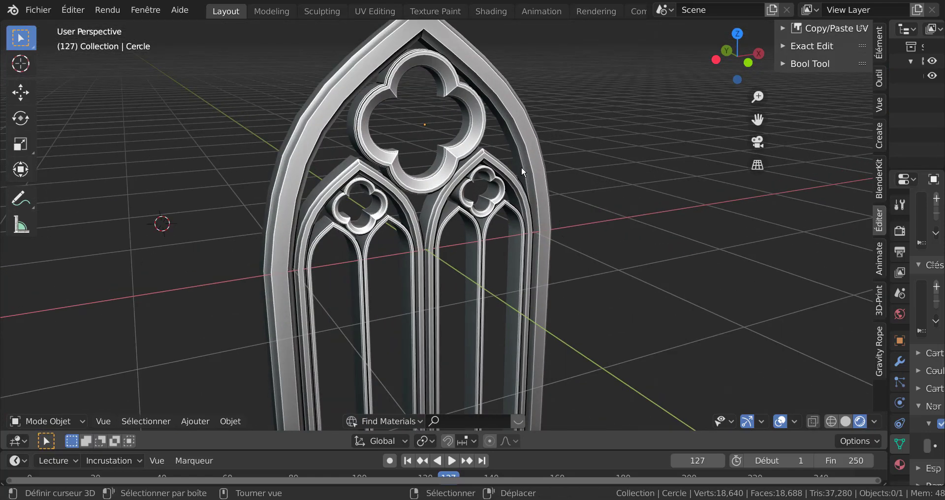
{"action": "key", "text": "Tab"}
In Edit Mode with nothing selected, add an edge loop cut running around the outer arch frame
{"action": "key", "text": "Tab"}
{"action": "middle_click_drag", "start_coordinate": [599, 183], "coordinate": [582, 239], "text": "shift"}
{"action": "key", "text": "Tab"}
{"action": "key", "text": "alt+a"}
{"action": "scroll", "coordinate": [494, 144], "scroll_direction": "up", "scroll_amount": 4}
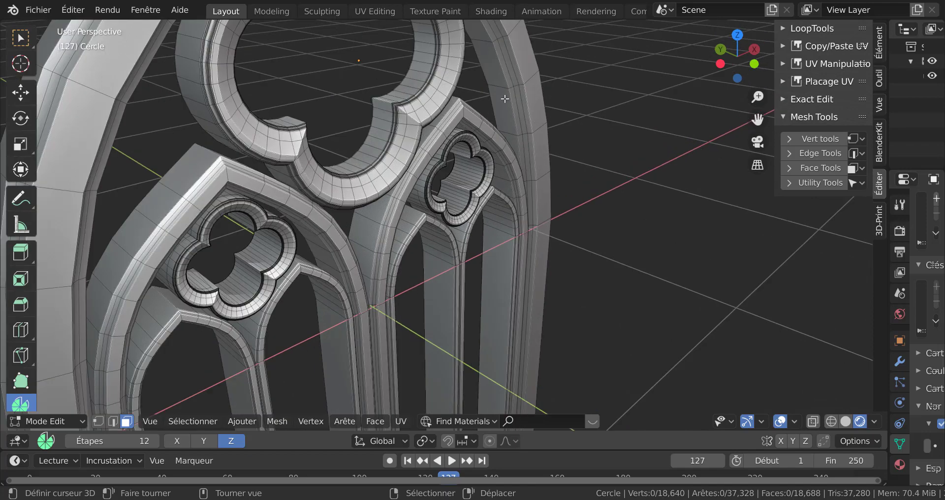
{"action": "key", "text": "ctrl+r"}
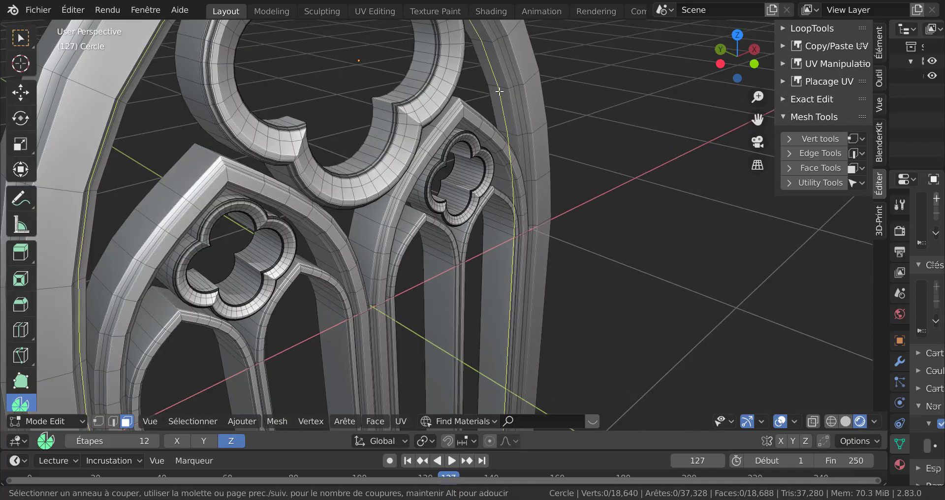
{"action": "left_click", "coordinate": [499, 91]}
{"action": "right_click", "coordinate": [498, 91]}
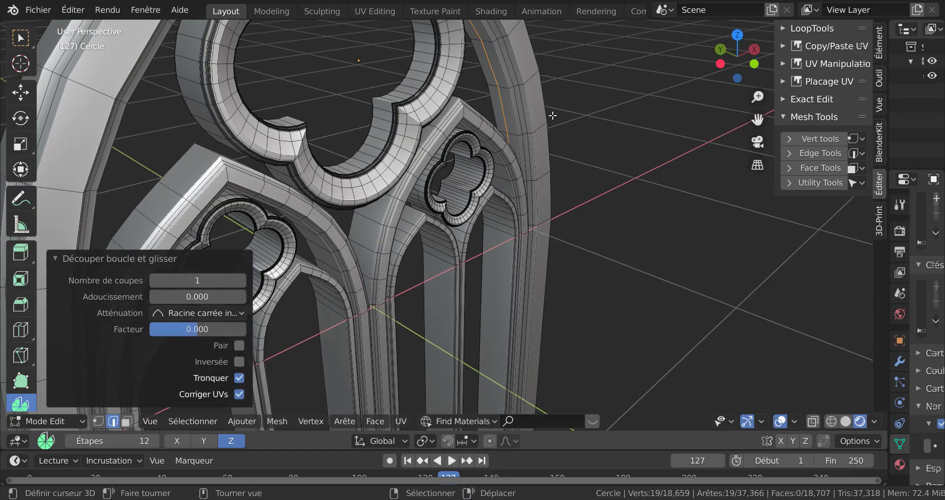
Separate the selected edge loop into its own object and return to Object Mode
{"action": "scroll", "coordinate": [575, 216], "scroll_direction": "down", "scroll_amount": 4}
{"action": "middle_click_drag", "start_coordinate": [555, 219], "coordinate": [445, 219]}
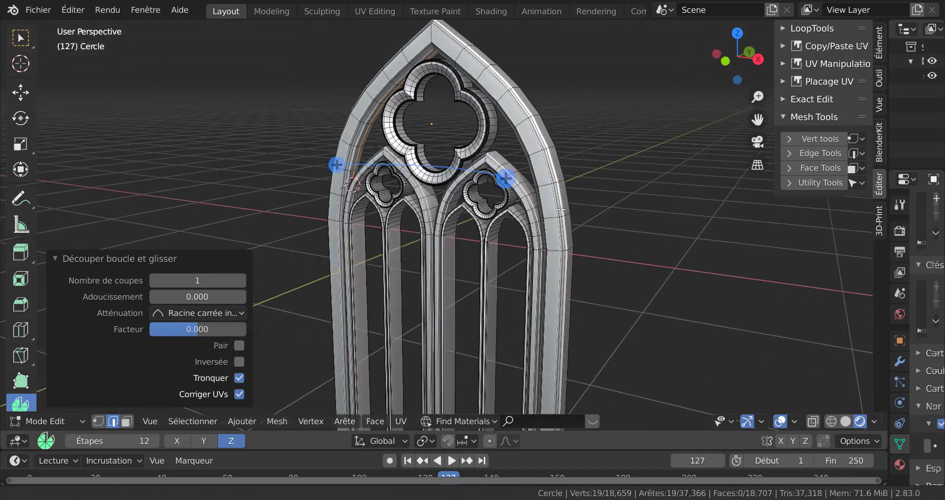
{"action": "scroll", "coordinate": [446, 219], "scroll_direction": "up", "scroll_amount": 3}
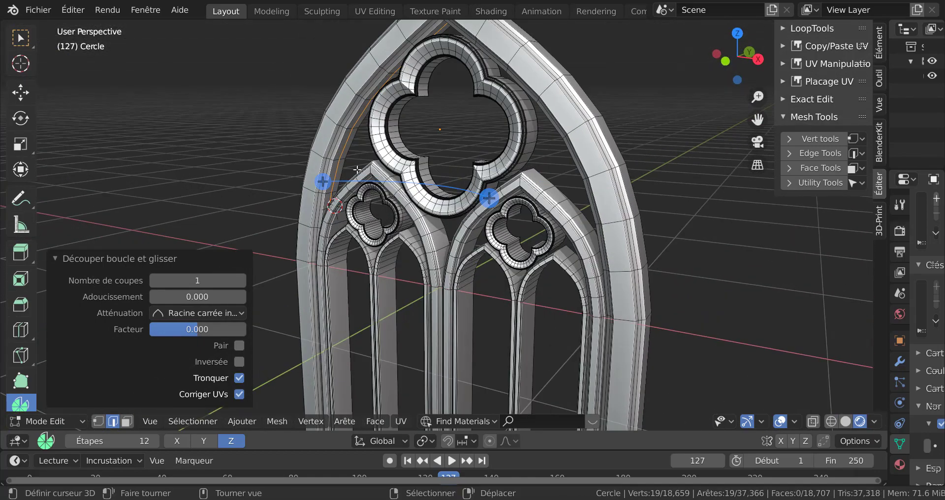
{"action": "left_click", "coordinate": [197, 260]}
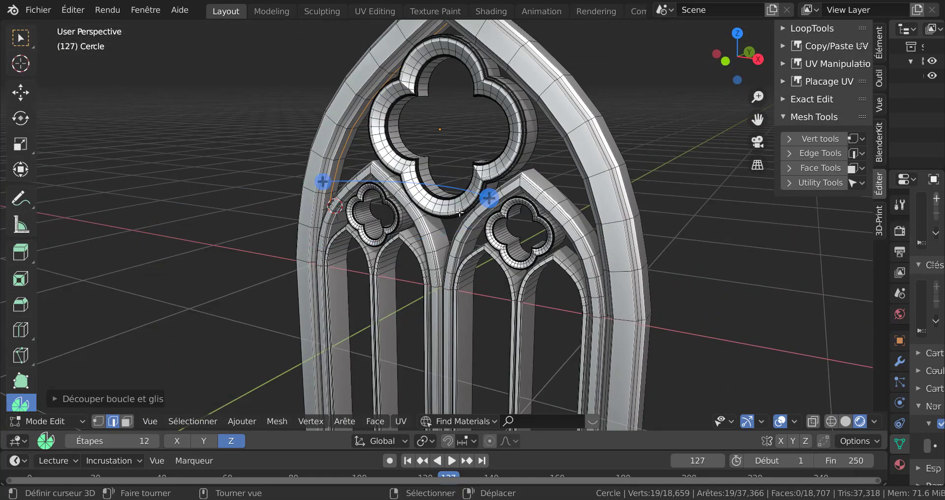
{"action": "scroll", "coordinate": [749, 251], "scroll_direction": "down", "scroll_amount": 2}
{"action": "scroll", "coordinate": [722, 288], "scroll_direction": "down", "scroll_amount": 1}
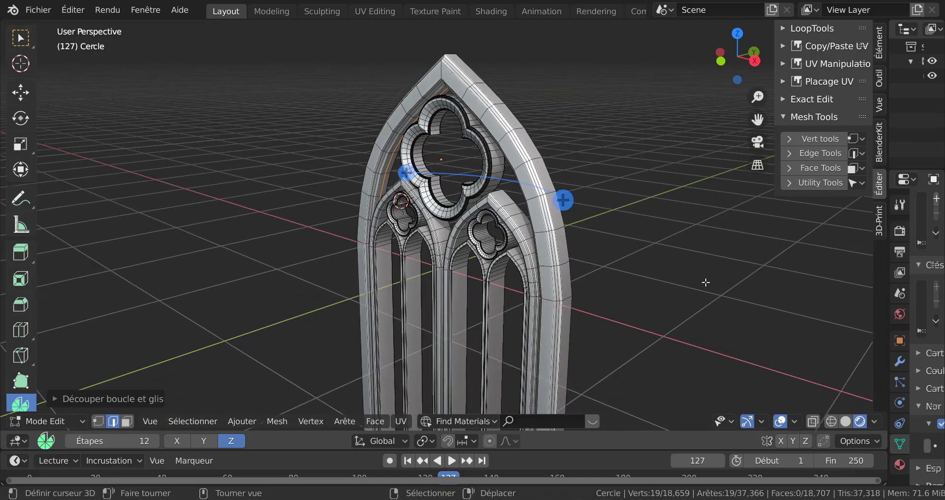
{"action": "middle_click_drag", "start_coordinate": [722, 288], "coordinate": [624, 276]}
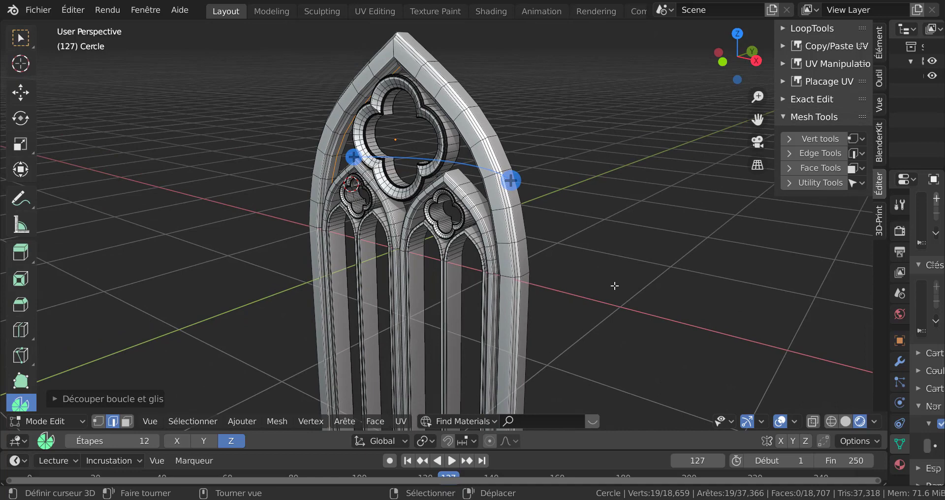
{"action": "key", "text": "ctrl+p"}
{"action": "key", "text": "p"}
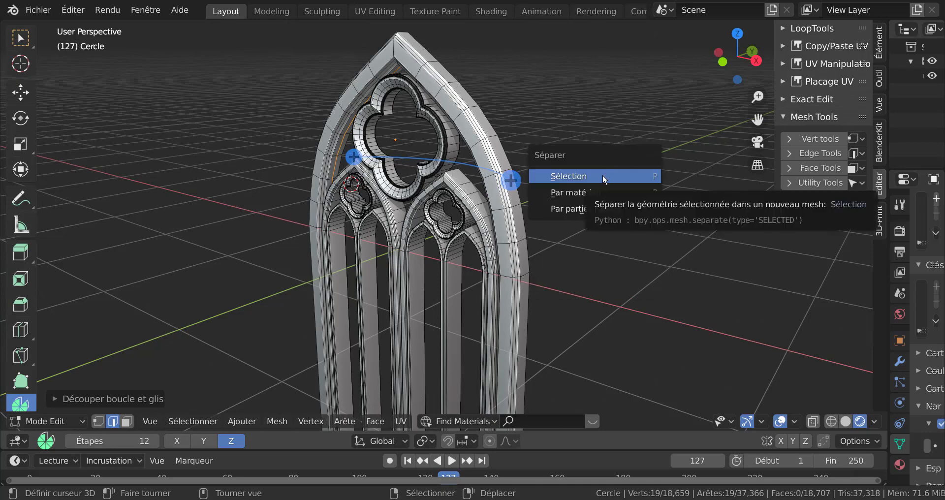
{"action": "left_click", "coordinate": [602, 175]}
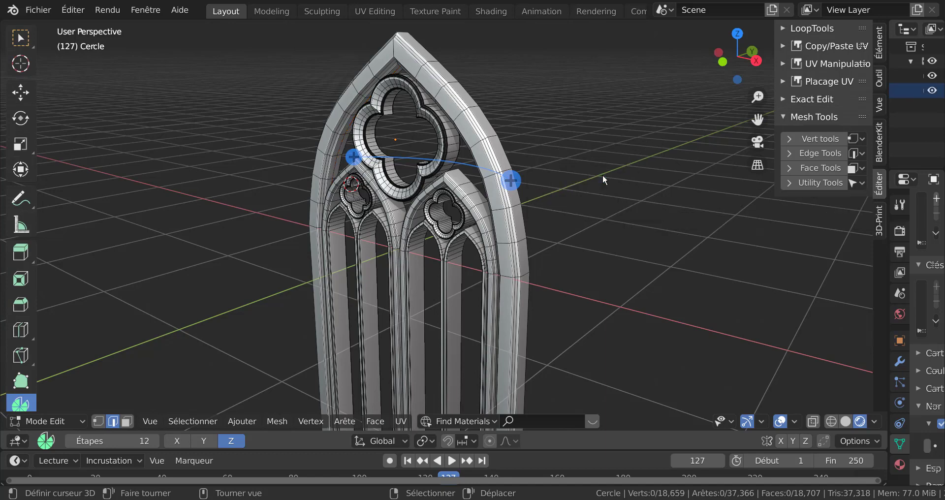
{"action": "key", "text": "Tab"}
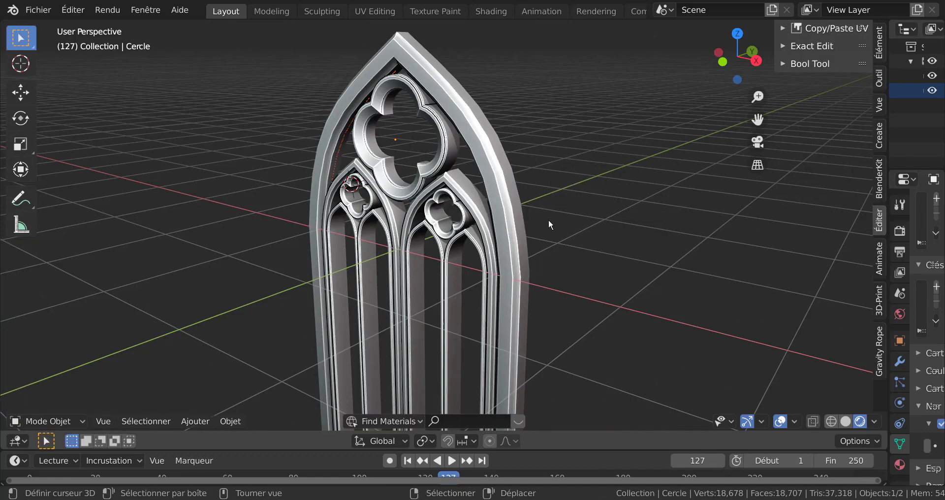
{"action": "left_click", "coordinate": [498, 180]}
{"action": "key", "text": "g"}
{"action": "right_click", "coordinate": [680, 91]}
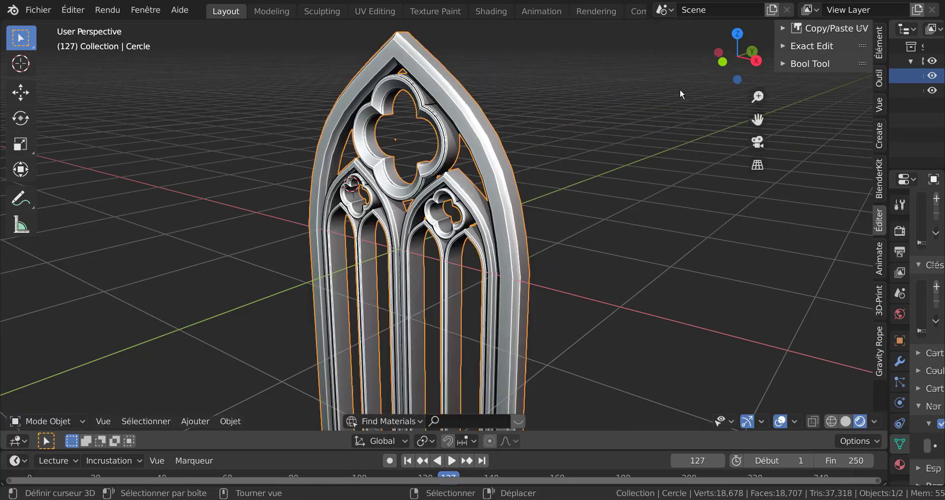
{"action": "middle_click_drag", "start_coordinate": [500, 200], "coordinate": [478, 199]}
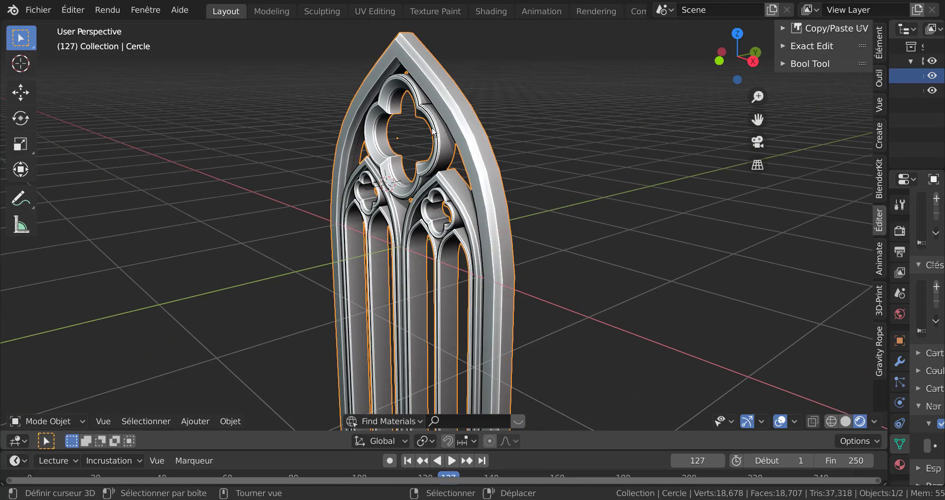
{"action": "key", "text": "g"}
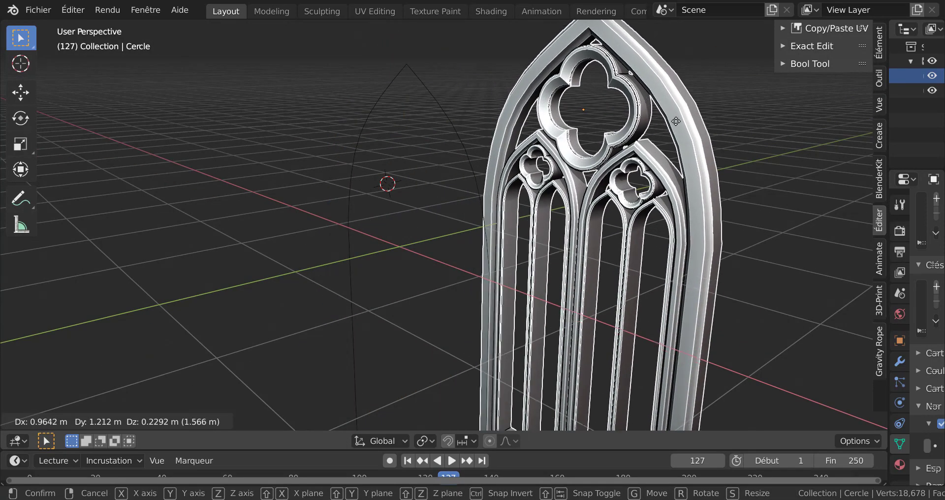
{"action": "right_click", "coordinate": [661, 133]}
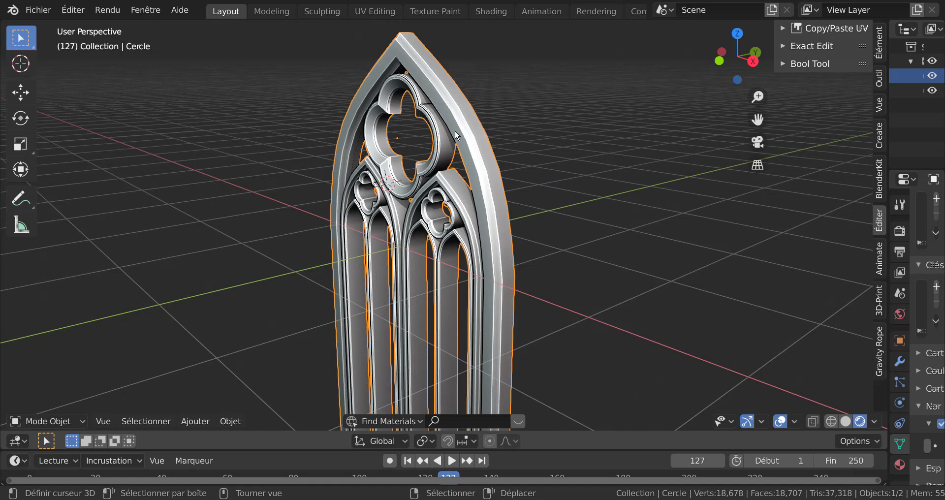
Select the separated arch outline object and isolate it in local view
{"action": "left_click", "coordinate": [357, 148]}
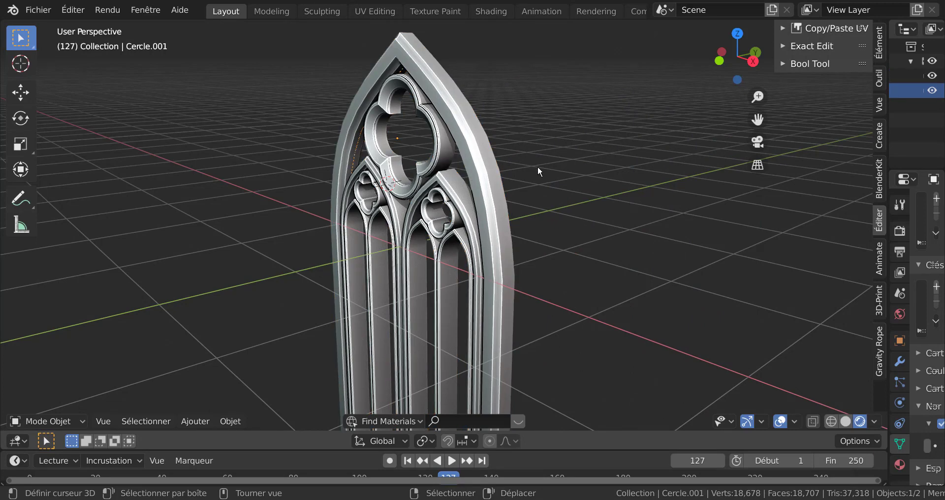
{"action": "scroll", "coordinate": [357, 156], "scroll_direction": "up", "scroll_amount": 3}
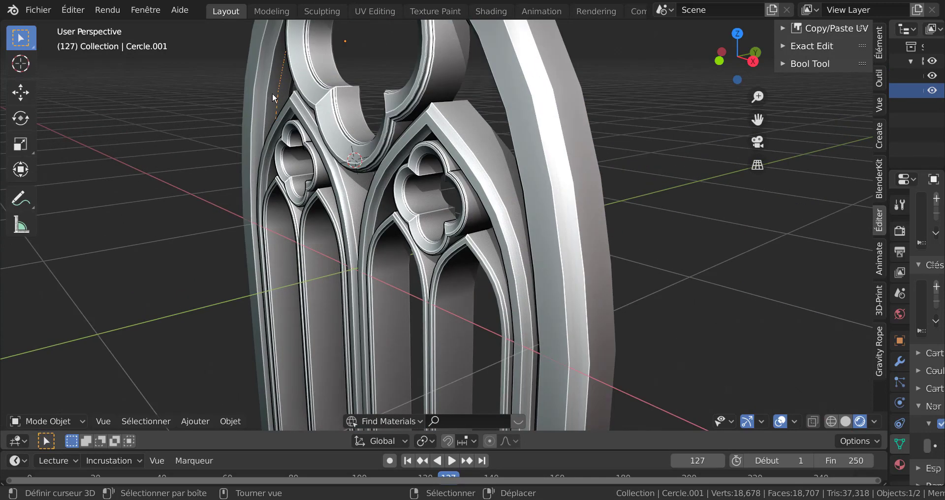
{"action": "scroll", "coordinate": [272, 92], "scroll_direction": "down", "scroll_amount": 4}
{"action": "key", "text": "KP_Divide"}
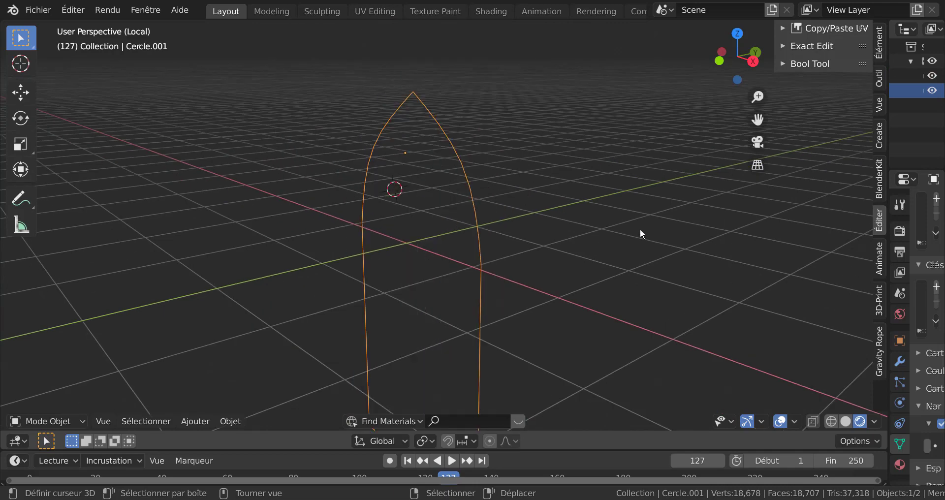
Fill the isolated arch outline with a single face and return to Object Mode
{"action": "middle_click_drag", "start_coordinate": [431, 294], "coordinate": [506, 301]}
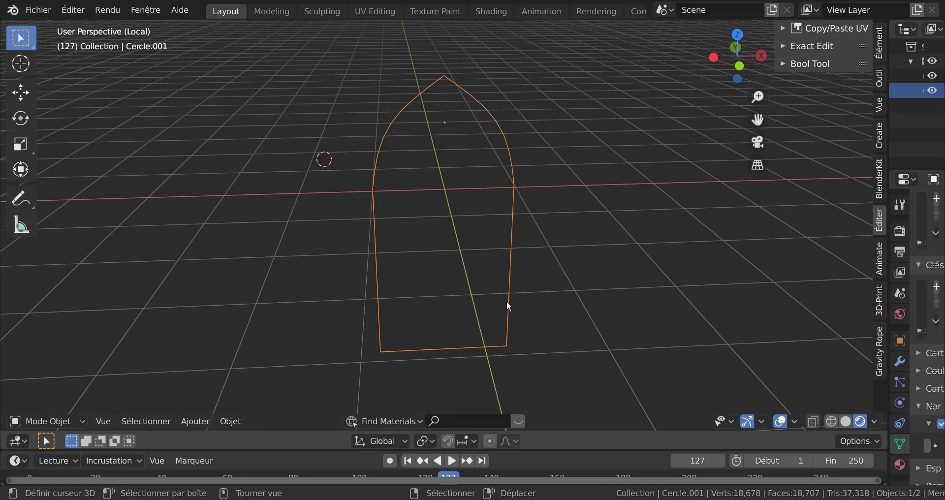
{"action": "middle_click_drag", "start_coordinate": [545, 287], "coordinate": [488, 315]}
{"action": "key", "text": "Tab"}
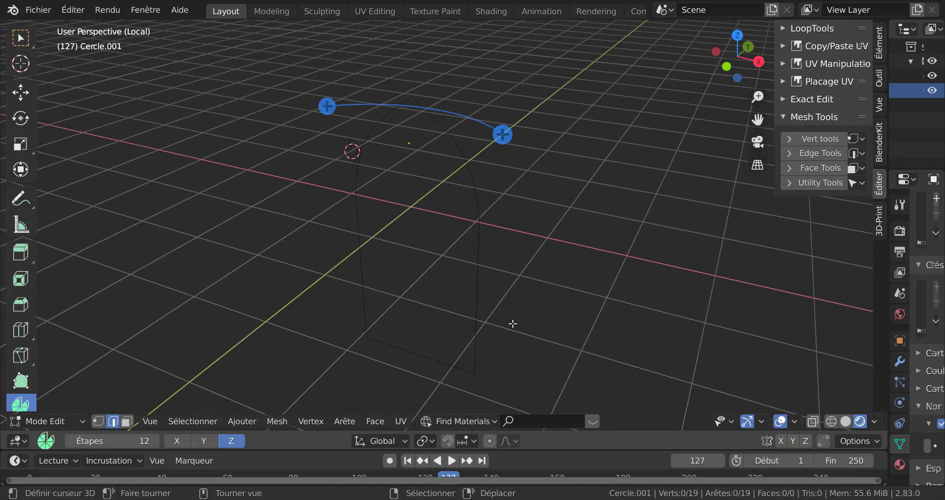
{"action": "key", "text": "a"}
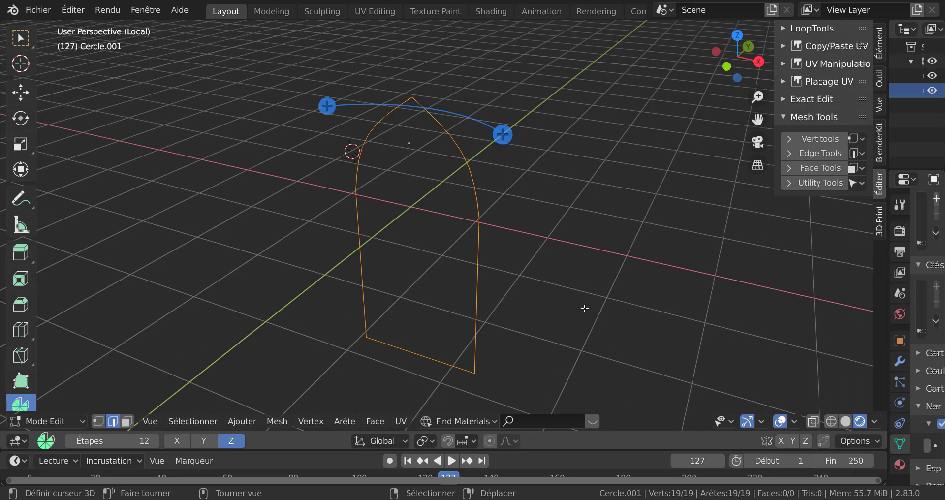
{"action": "key", "text": "f"}
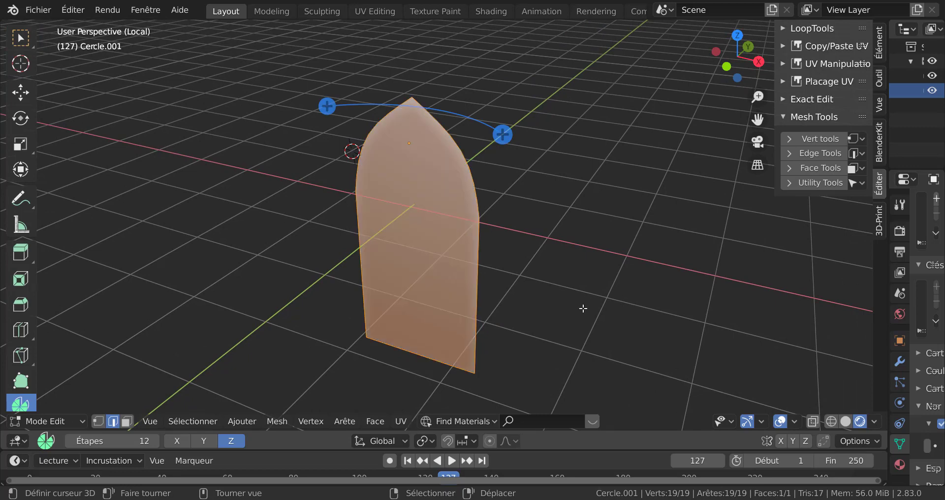
{"action": "left_click", "coordinate": [582, 308]}
{"action": "key", "text": "Tab"}
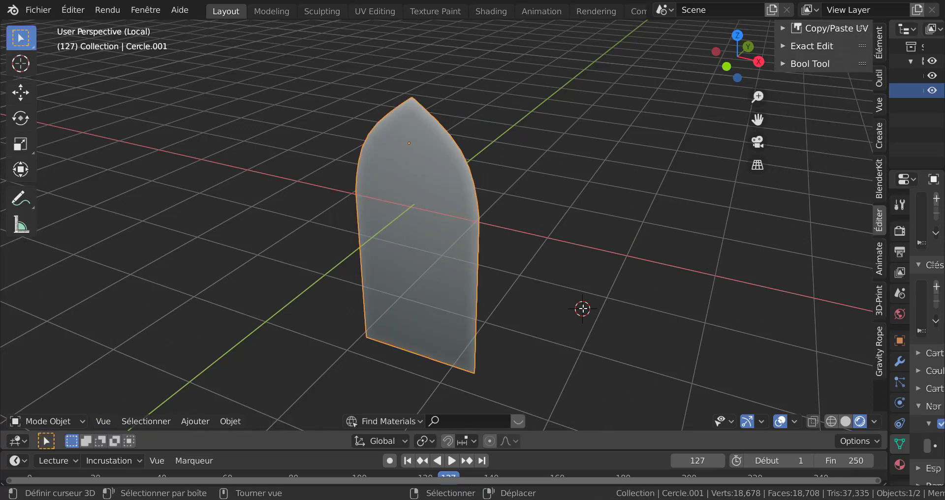
Leave local view, select the joined tracery object and enter Edit Mode
{"action": "key", "text": "KP_Divide"}
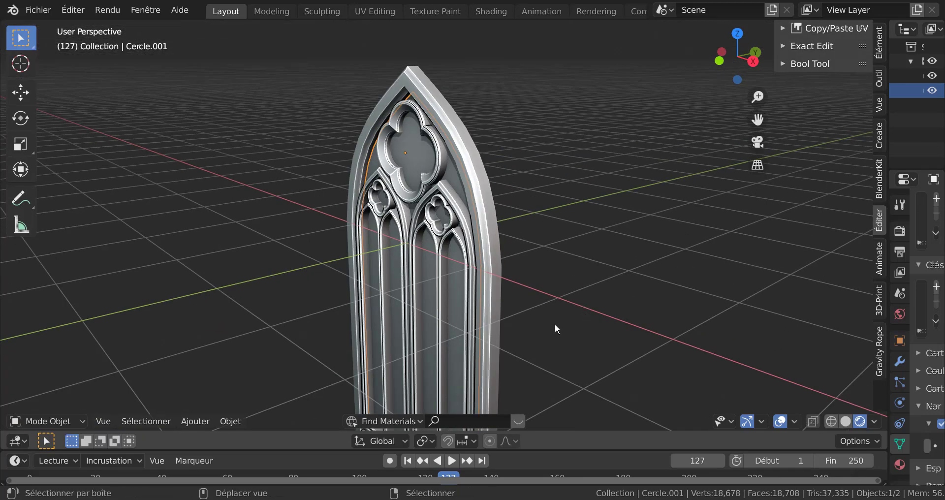
{"action": "middle_click_drag", "start_coordinate": [554, 327], "coordinate": [590, 257]}
{"action": "left_click", "coordinate": [597, 229]}
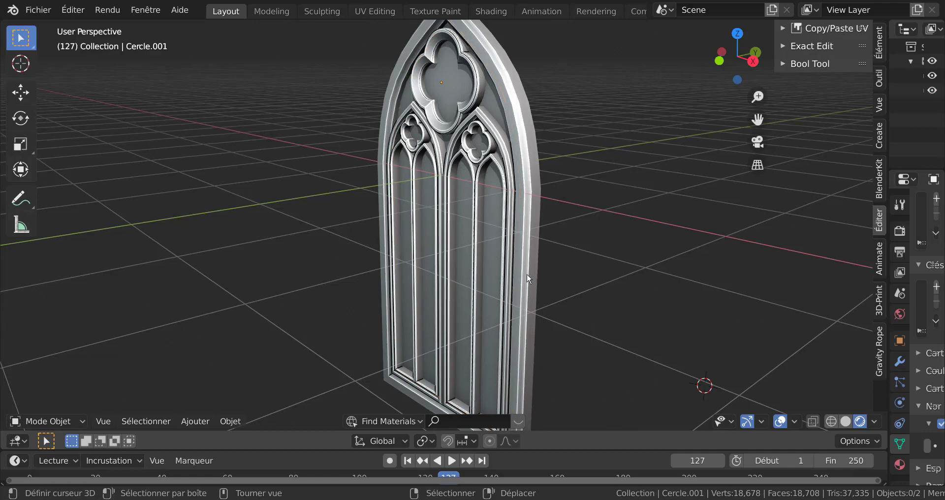
{"action": "middle_click_drag", "start_coordinate": [527, 273], "coordinate": [408, 140]}
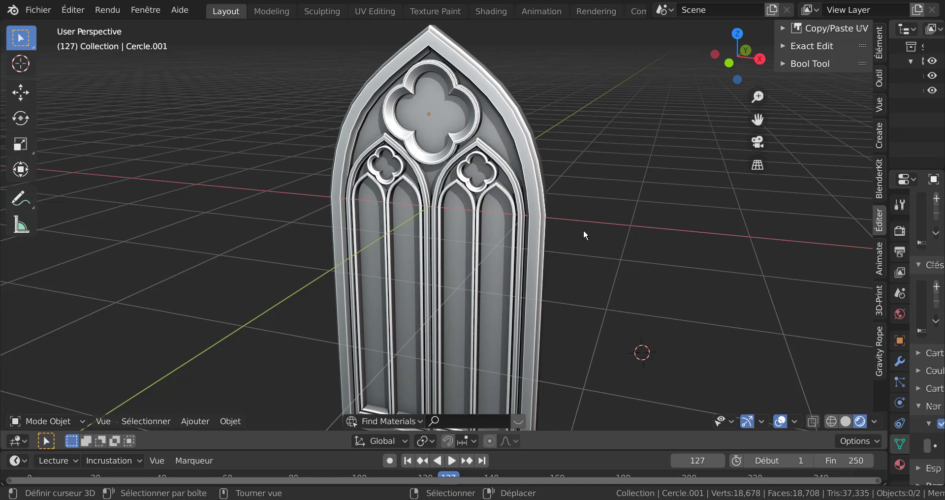
{"action": "left_click", "coordinate": [538, 230]}
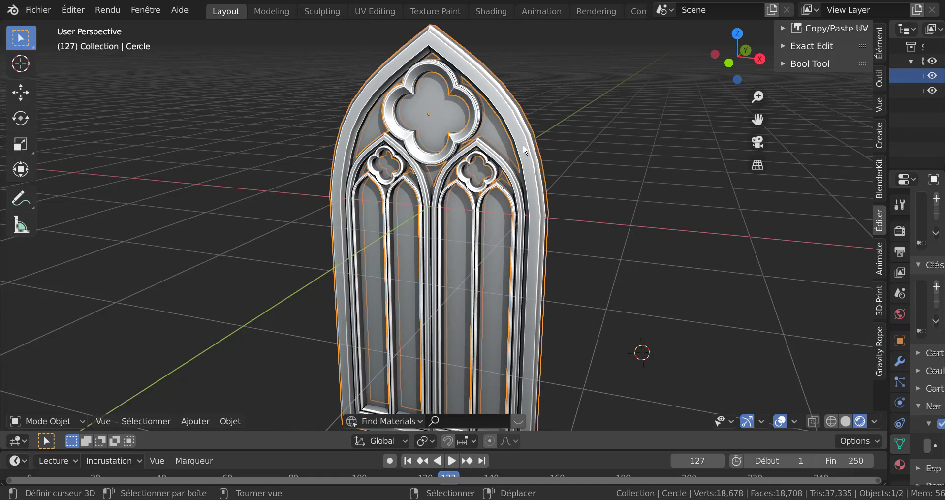
{"action": "scroll", "coordinate": [607, 203], "scroll_direction": "down", "scroll_amount": 2}
{"action": "key", "text": "Tab"}
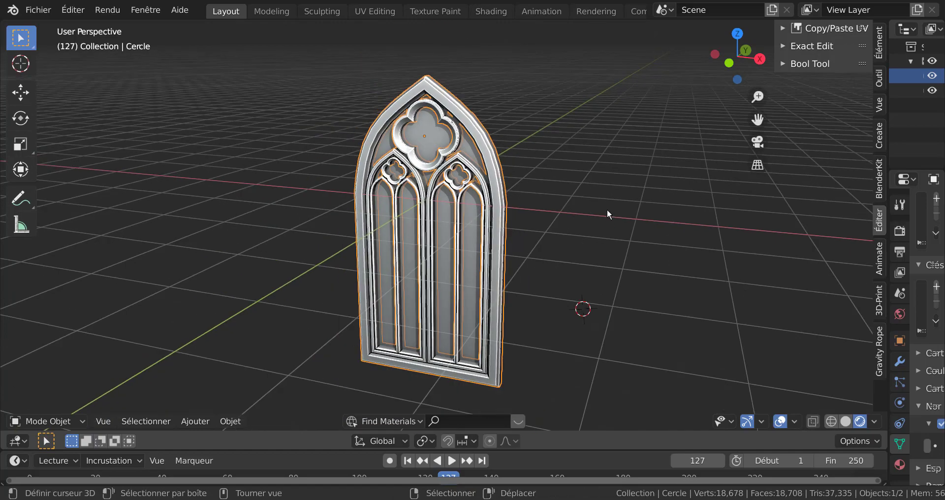
Loop-select the inner edge loops around the lancet openings and the tracery foils
{"action": "scroll", "coordinate": [613, 262], "scroll_direction": "up", "scroll_amount": 5}
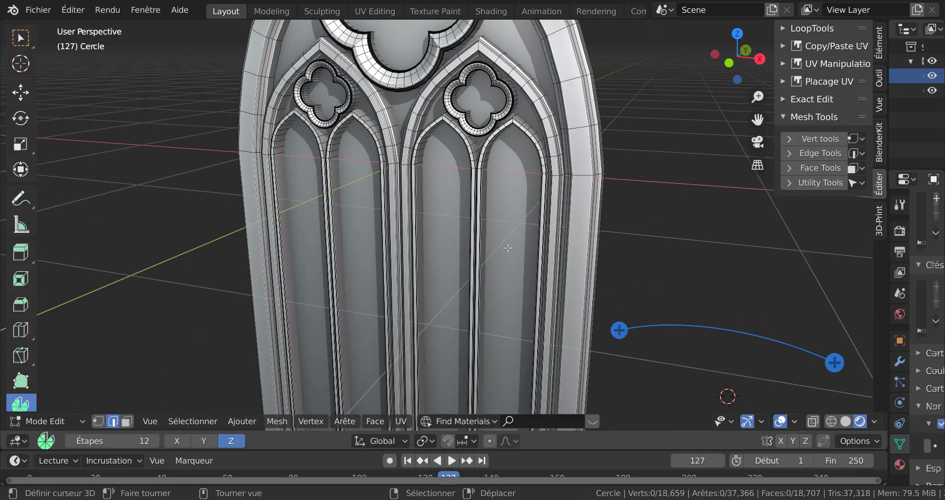
{"action": "scroll", "coordinate": [410, 244], "scroll_direction": "up", "scroll_amount": 5}
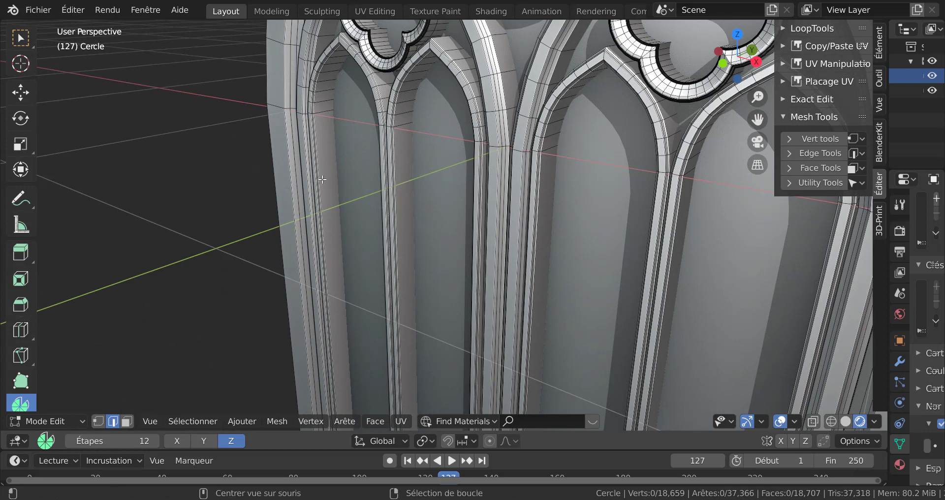
{"action": "left_click", "coordinate": [322, 179], "text": "alt"}
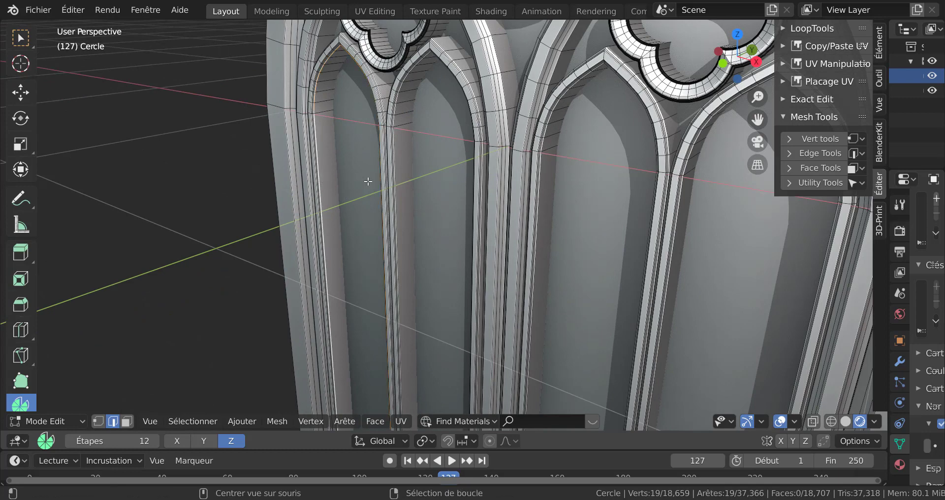
{"action": "left_click", "coordinate": [401, 171], "text": "alt+shift"}
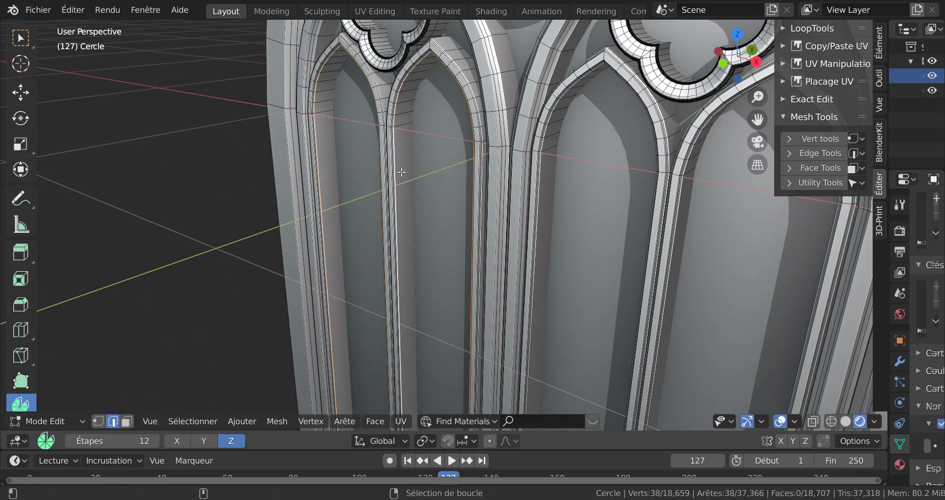
{"action": "left_click", "coordinate": [542, 172], "text": "alt+shift"}
{"action": "middle_click_drag", "start_coordinate": [687, 258], "coordinate": [506, 204]}
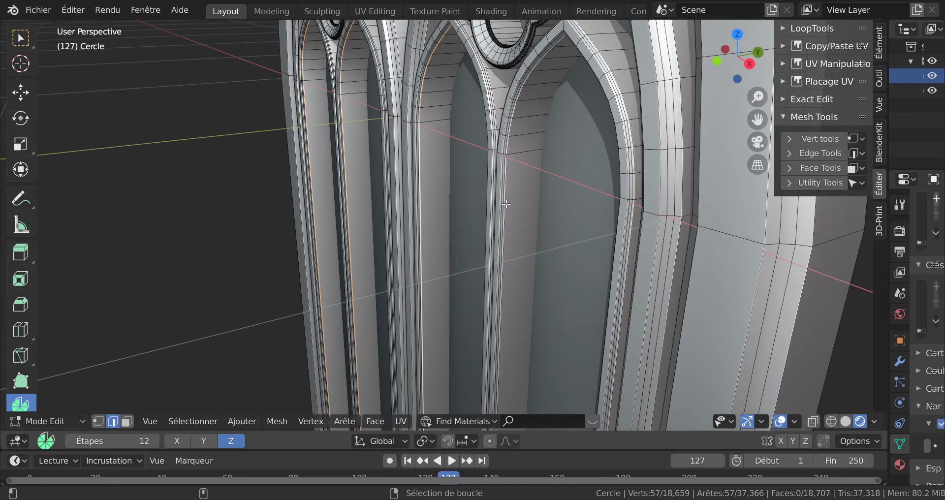
{"action": "left_click", "coordinate": [506, 203], "text": "alt+shift"}
{"action": "middle_click_drag", "start_coordinate": [541, 169], "coordinate": [555, 302], "text": "shift"}
{"action": "scroll", "coordinate": [522, 150], "scroll_direction": "up", "scroll_amount": 4}
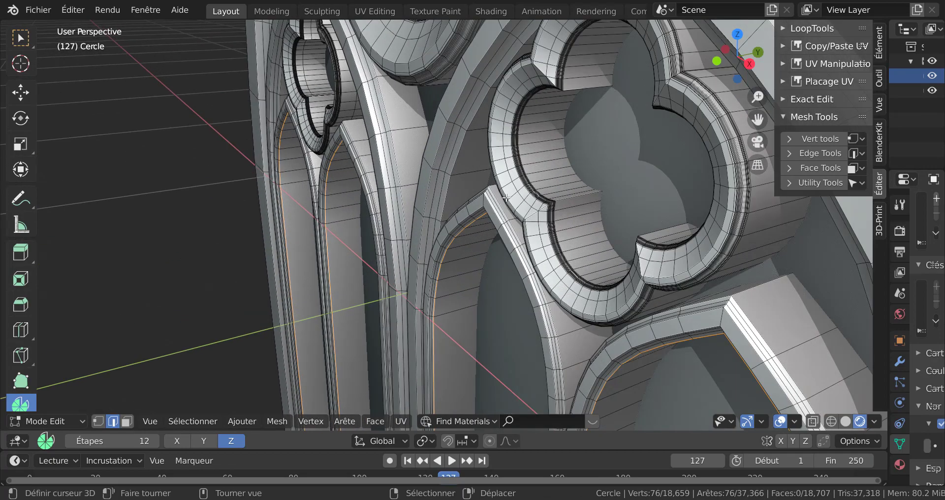
{"action": "left_click", "coordinate": [522, 150], "text": "alt+shift"}
{"action": "middle_click_drag", "start_coordinate": [448, 183], "coordinate": [635, 303]}
{"action": "scroll", "coordinate": [635, 303], "scroll_direction": "up", "scroll_amount": 2}
{"action": "middle_click_drag", "start_coordinate": [393, 223], "coordinate": [366, 224]}
{"action": "scroll", "coordinate": [365, 224], "scroll_direction": "up", "scroll_amount": 2}
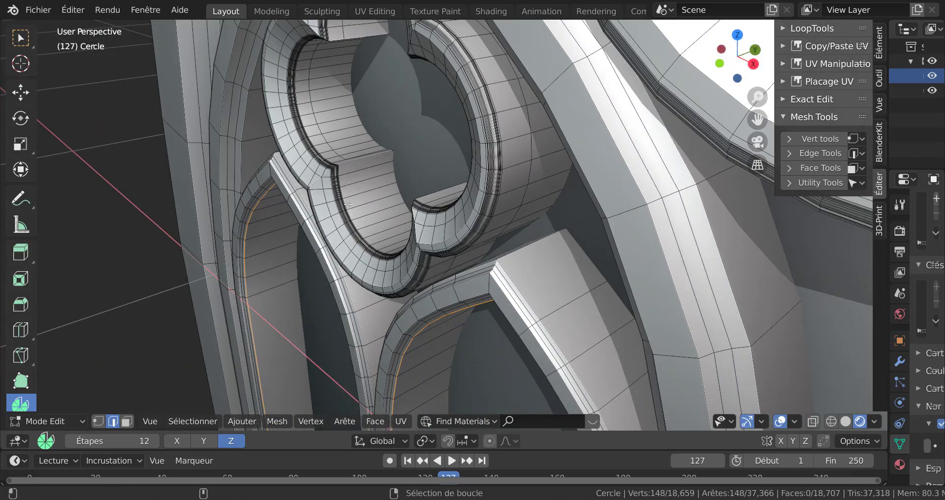
{"action": "left_click", "coordinate": [346, 203], "text": "alt+shift"}
{"action": "scroll", "coordinate": [404, 202], "scroll_direction": "down", "scroll_amount": 3}
{"action": "middle_click_drag", "start_coordinate": [460, 198], "coordinate": [350, 325], "text": "shift"}
{"action": "scroll", "coordinate": [422, 213], "scroll_direction": "up", "scroll_amount": 2}
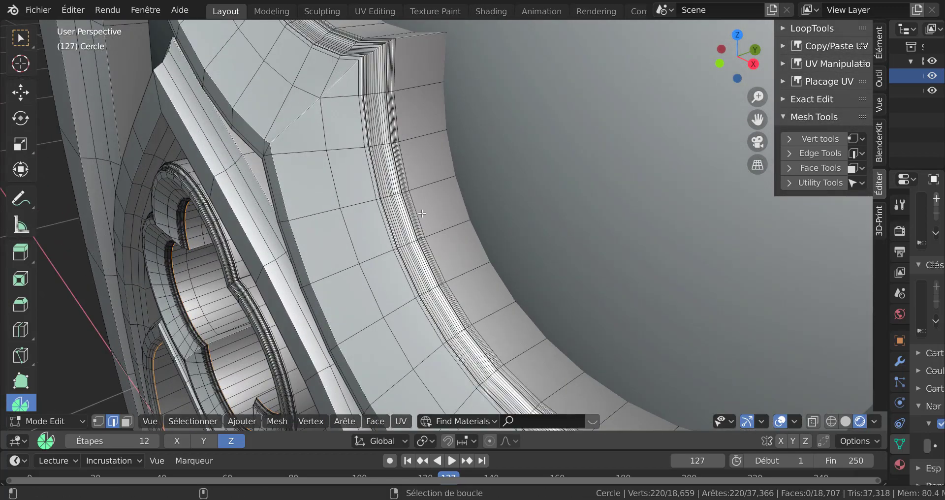
{"action": "left_click", "coordinate": [422, 213], "text": "alt+shift"}
Duplicate the selected loops and move the copy along the Y axis away from the window
{"action": "scroll", "coordinate": [422, 213], "scroll_direction": "down", "scroll_amount": 6}
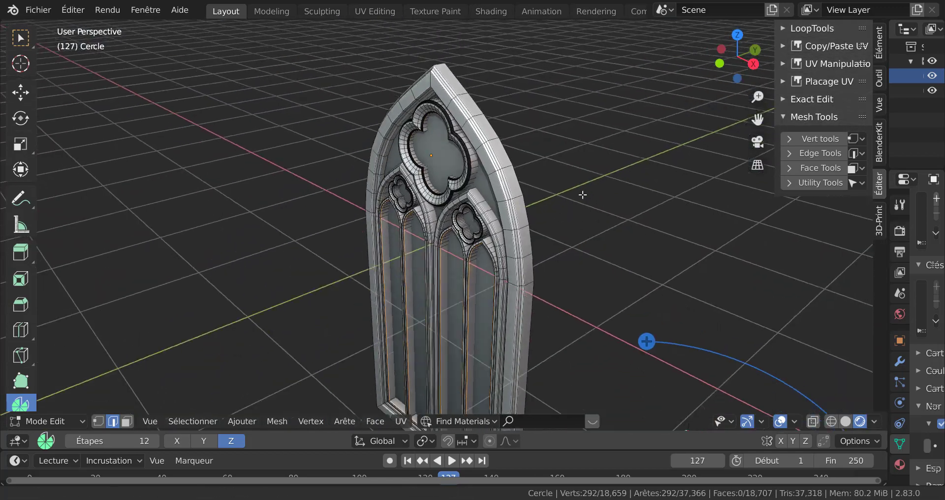
{"action": "scroll", "coordinate": [583, 194], "scroll_direction": "down", "scroll_amount": 1}
{"action": "middle_click_drag", "start_coordinate": [618, 239], "coordinate": [638, 220]}
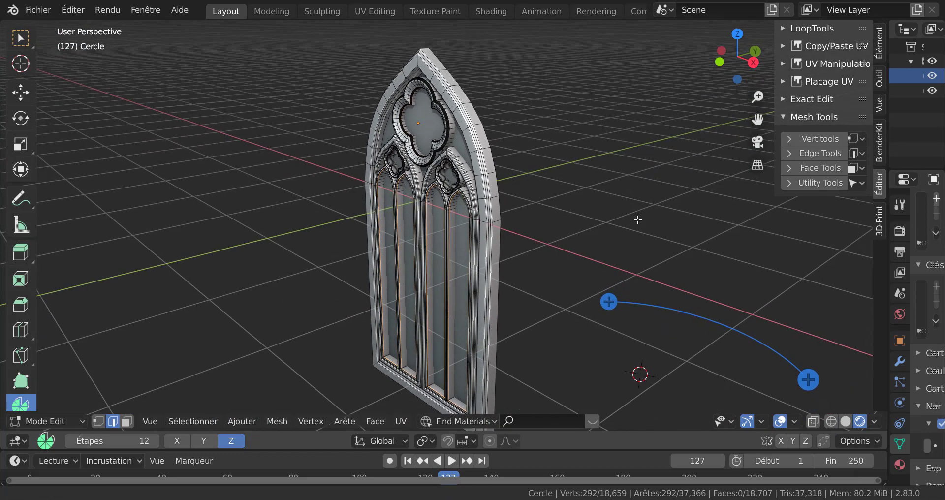
{"action": "key", "text": "shift"}
{"action": "key", "text": "shift+d"}
{"action": "right_click", "coordinate": [576, 229]}
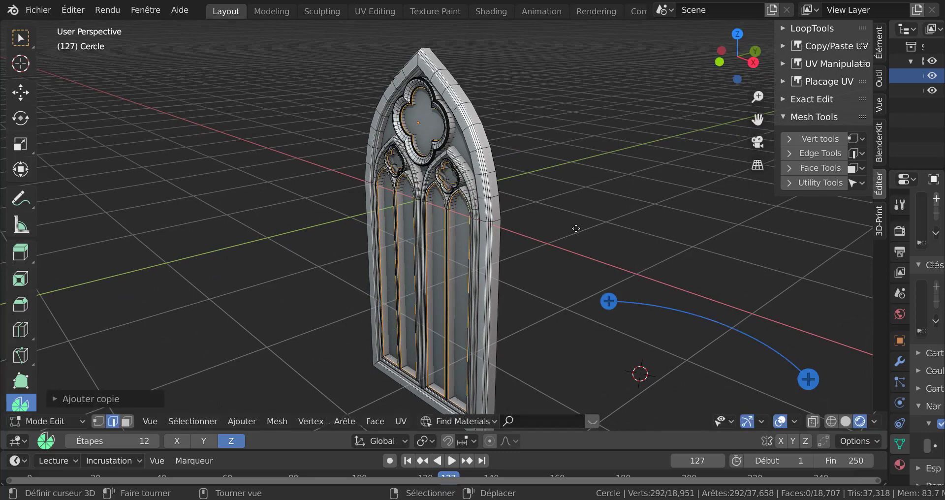
{"action": "key", "text": "g"}
{"action": "key", "text": "y"}
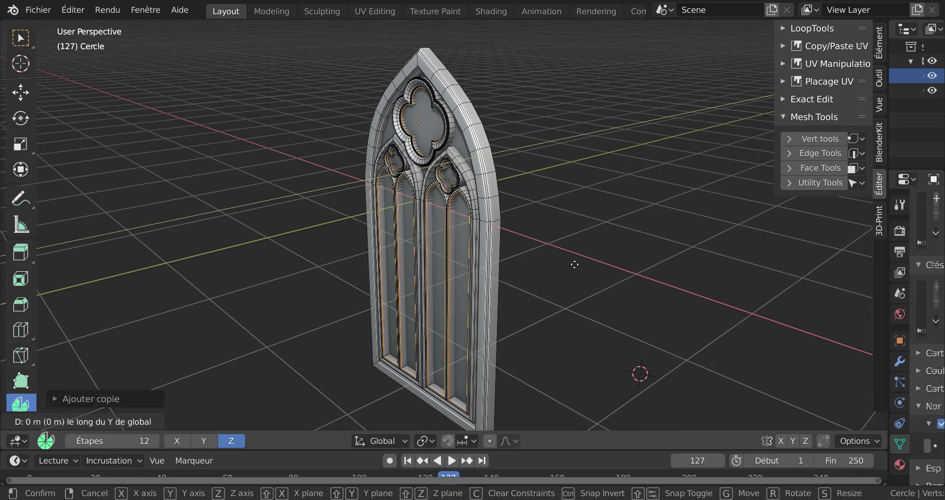
{"action": "left_click", "coordinate": [468, 326]}
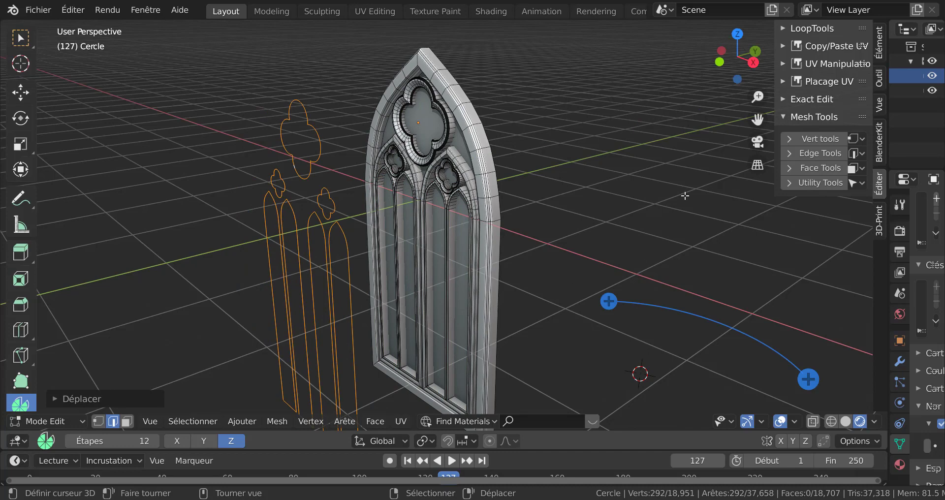
Separate the duplicated loops into their own object and return to Object Mode
{"action": "key", "text": "p"}
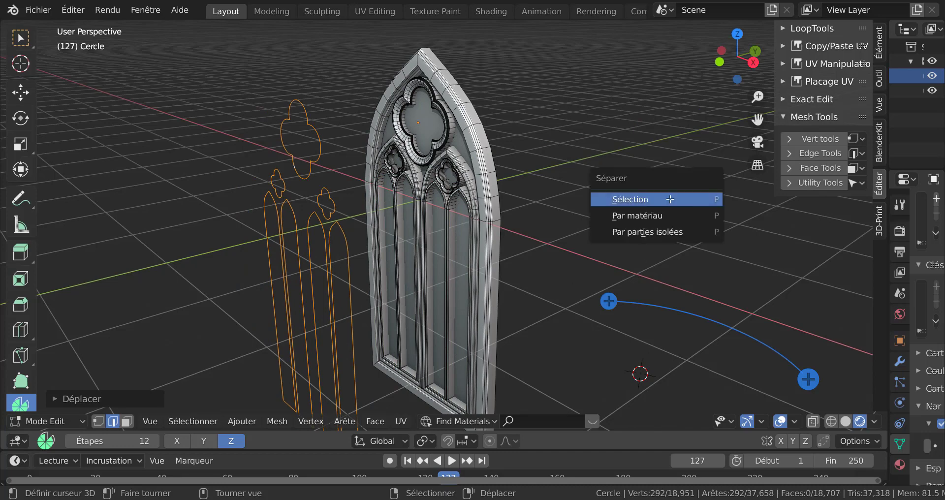
{"action": "left_click", "coordinate": [669, 198]}
{"action": "key", "text": "Tab"}
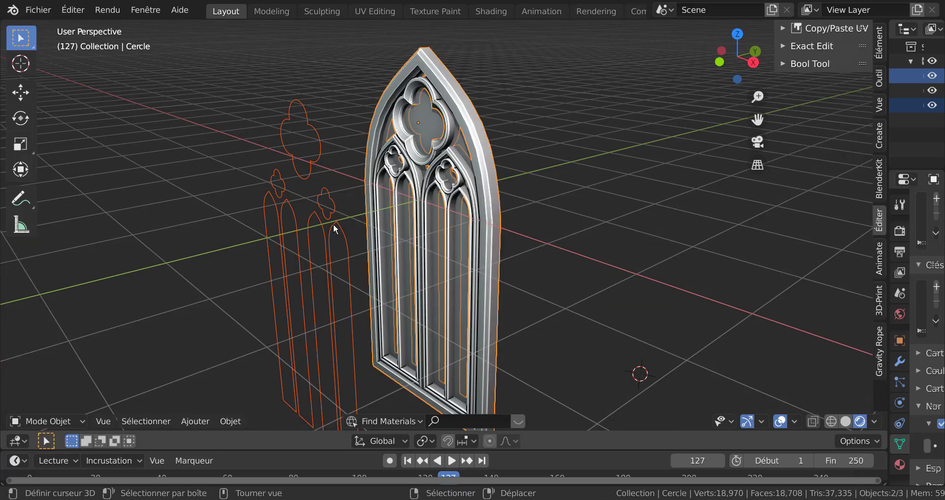
{"action": "left_click", "coordinate": [323, 202]}
{"action": "key", "text": "g"}
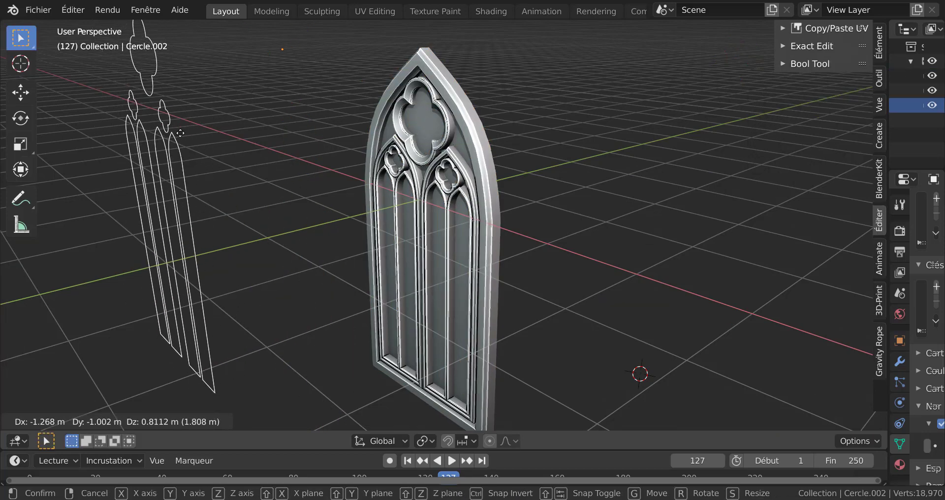
{"action": "right_click", "coordinate": [322, 148]}
{"action": "left_click", "coordinate": [486, 145]}
{"action": "key", "text": "g"}
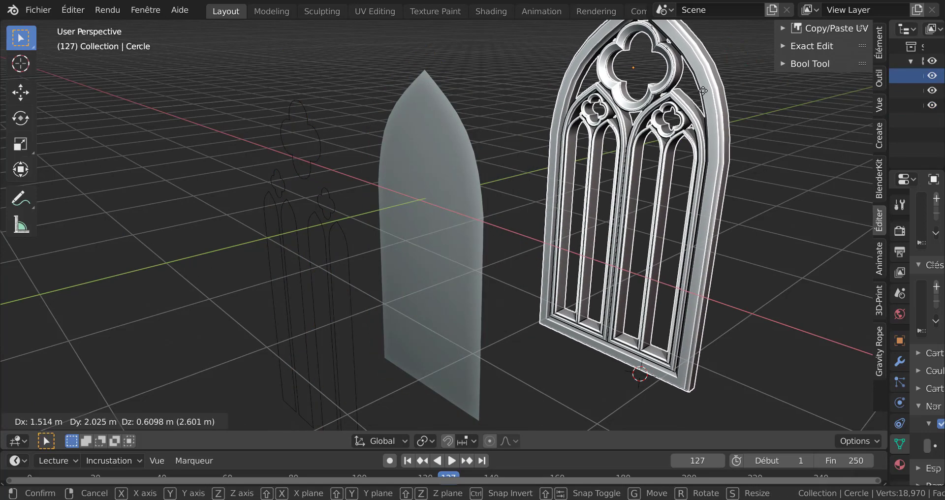
{"action": "right_click", "coordinate": [704, 91]}
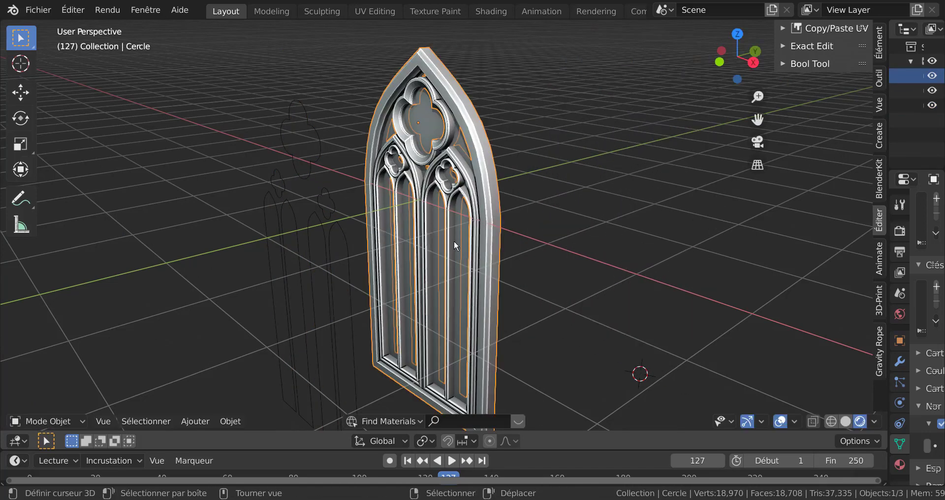
Select the separated opening outlines object, isolate it in local view and enter Edit Mode
{"action": "left_click", "coordinate": [327, 243]}
{"action": "key", "text": "g"}
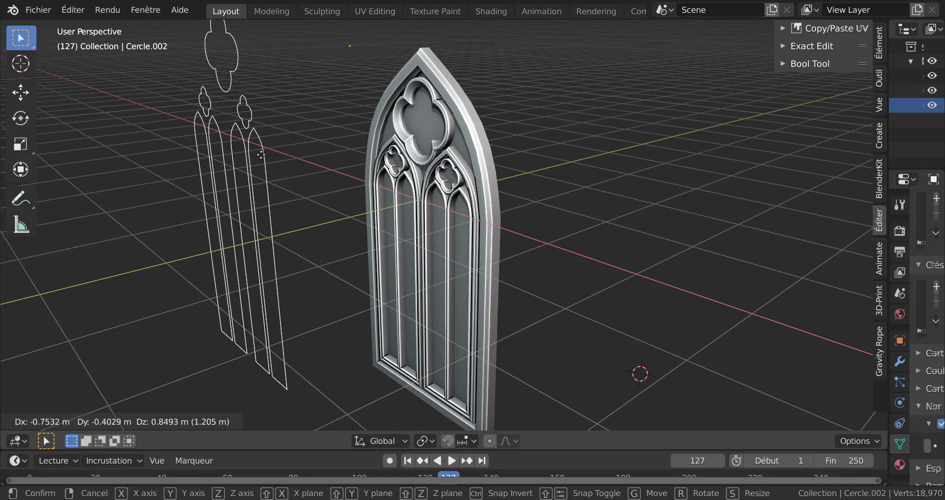
{"action": "key", "text": "Escape"}
{"action": "middle_click_drag", "start_coordinate": [580, 217], "coordinate": [537, 223]}
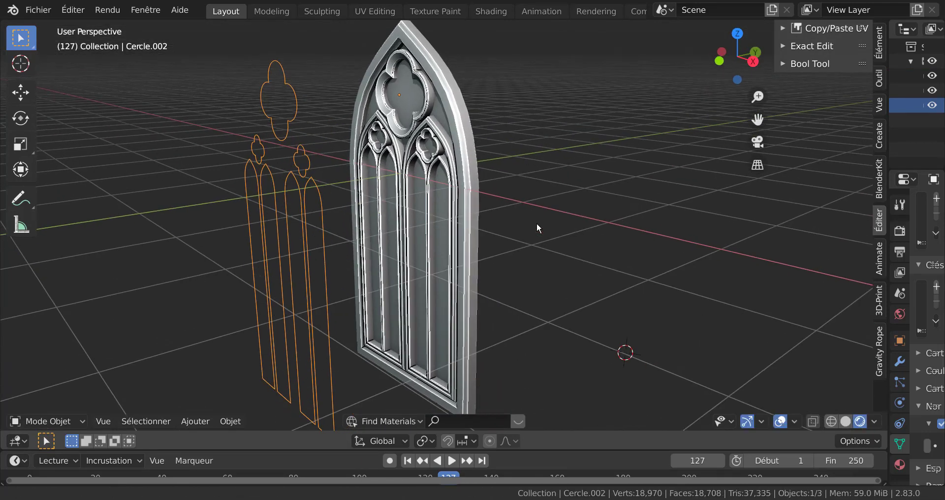
{"action": "key", "text": "KP_Divide"}
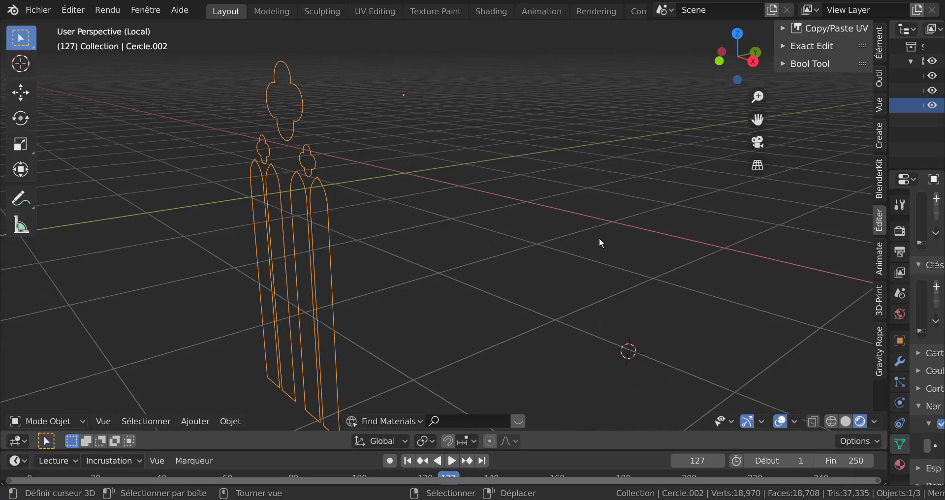
{"action": "key", "text": "Tab"}
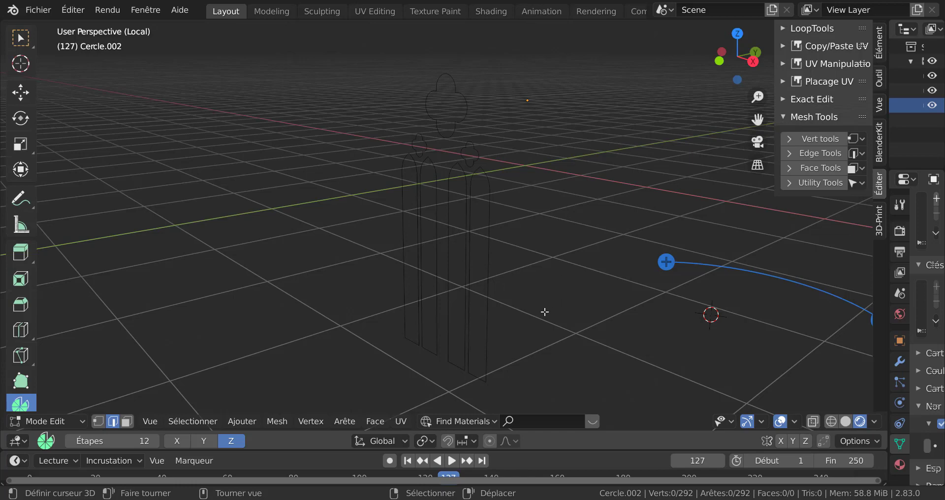
Switch to vertex selection and fill one lancet opening outline with a face
{"action": "key", "text": "1"}
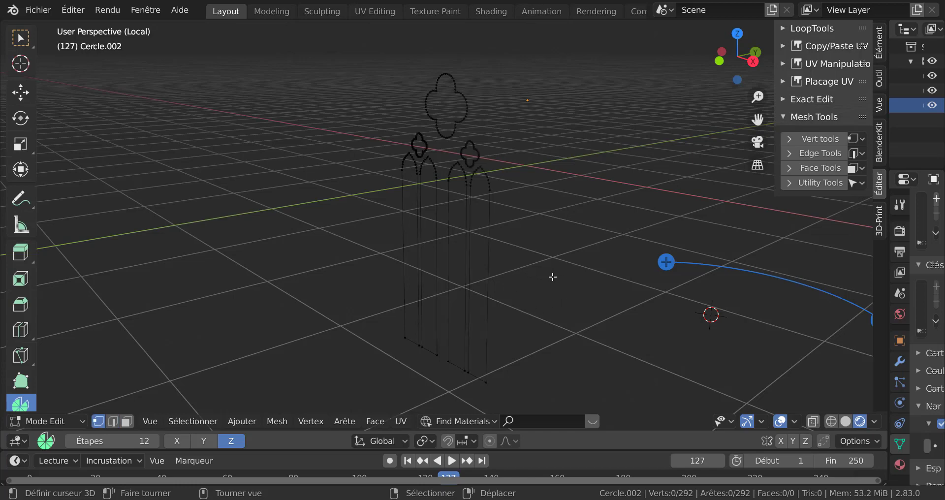
{"action": "scroll", "coordinate": [549, 280], "scroll_direction": "up", "scroll_amount": 3}
{"action": "left_click", "coordinate": [516, 229], "text": "alt"}
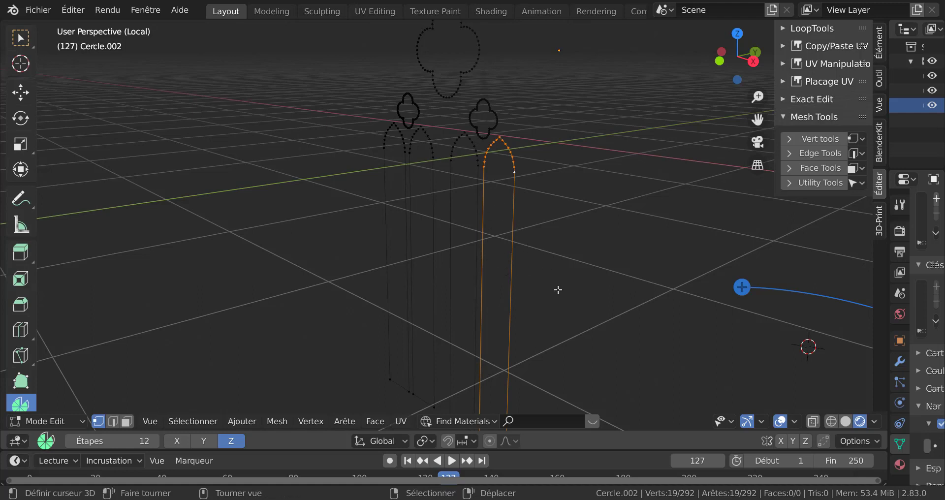
{"action": "key", "text": "f"}
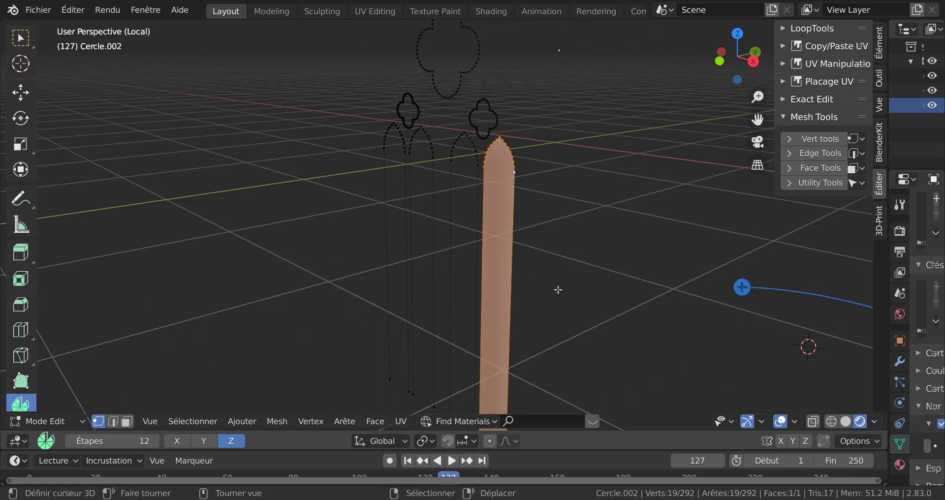
Fill the remaining three lancet opening outlines with faces, one loop at a time
{"action": "left_click", "coordinate": [558, 290]}
{"action": "right_click", "coordinate": [477, 188], "text": "alt"}
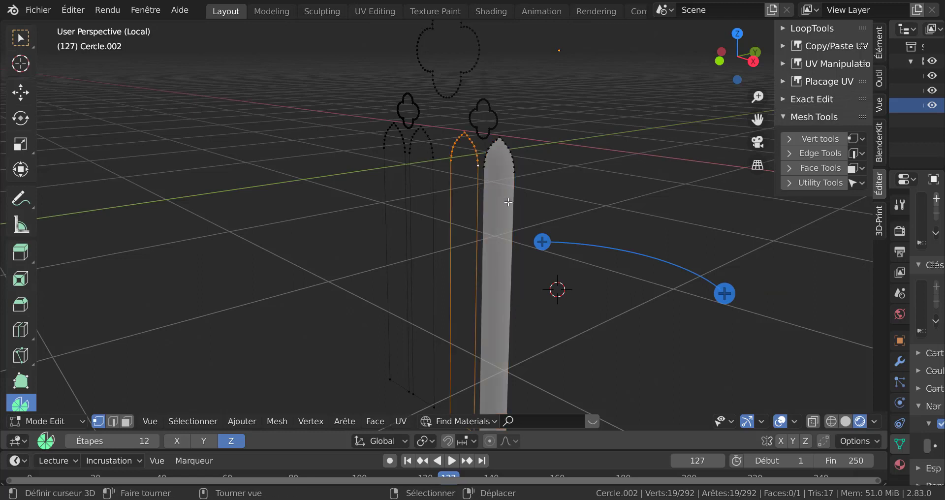
{"action": "key", "text": "f"}
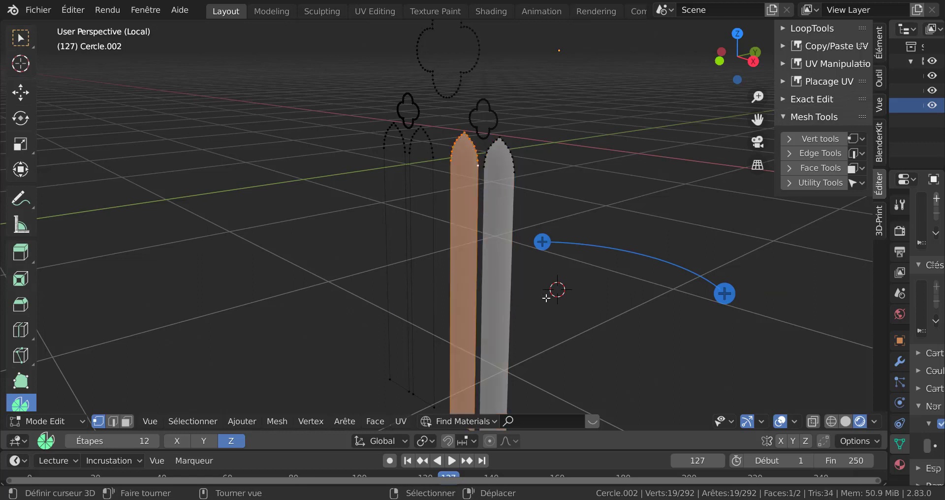
{"action": "left_click", "coordinate": [546, 297]}
{"action": "right_click", "coordinate": [433, 237], "text": "alt"}
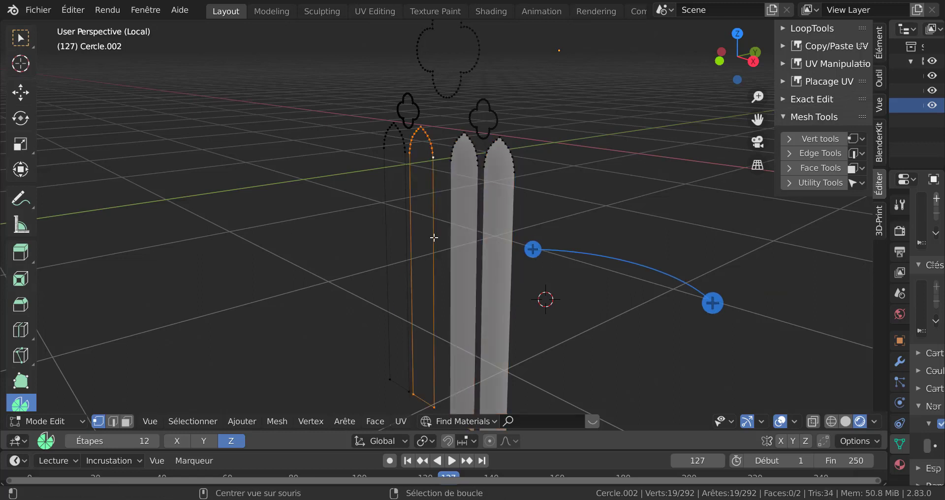
{"action": "key", "text": "f"}
{"action": "left_click", "coordinate": [554, 334]}
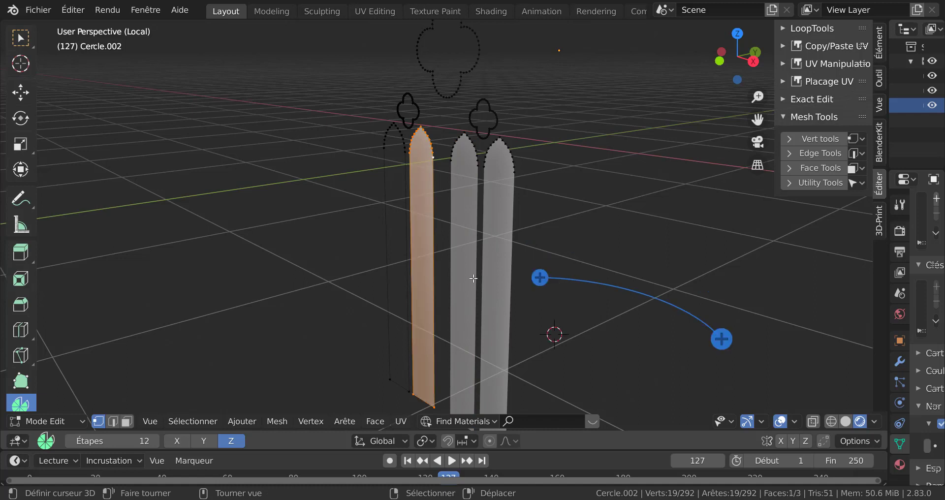
{"action": "right_click", "coordinate": [405, 246], "text": "alt"}
{"action": "key", "text": "f"}
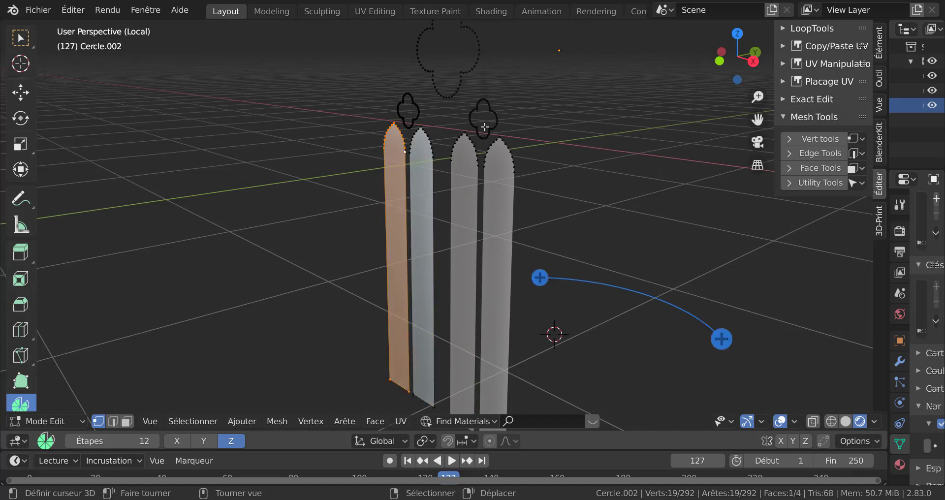
Fill both small quatrefoil outlines above the lancets with faces
{"action": "right_click", "coordinate": [497, 114], "text": "alt"}
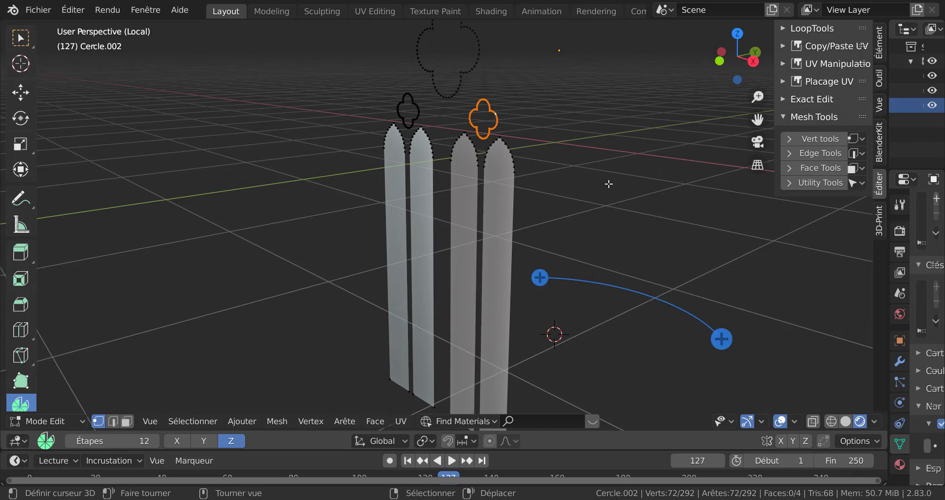
{"action": "key", "text": "f"}
{"action": "right_click", "coordinate": [422, 114], "text": "alt"}
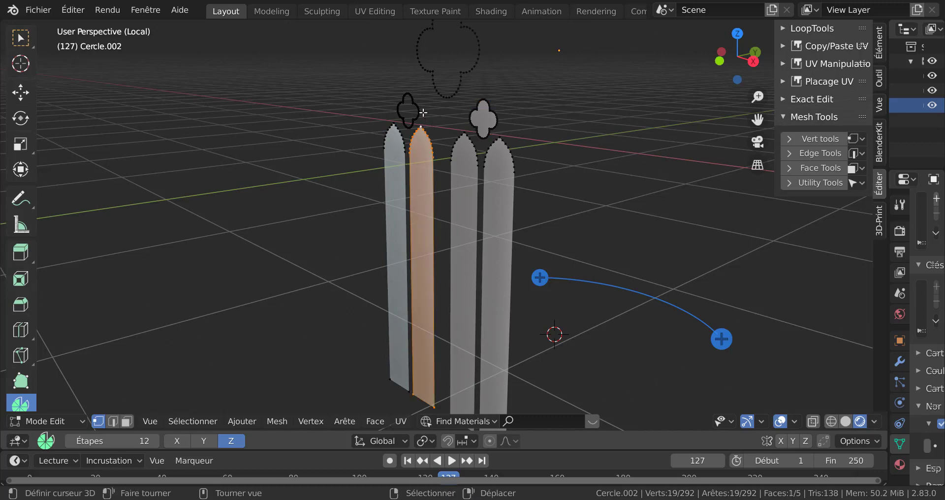
{"action": "right_click", "coordinate": [423, 113], "text": "alt"}
{"action": "right_click", "coordinate": [422, 111], "text": "alt"}
{"action": "key", "text": "f"}
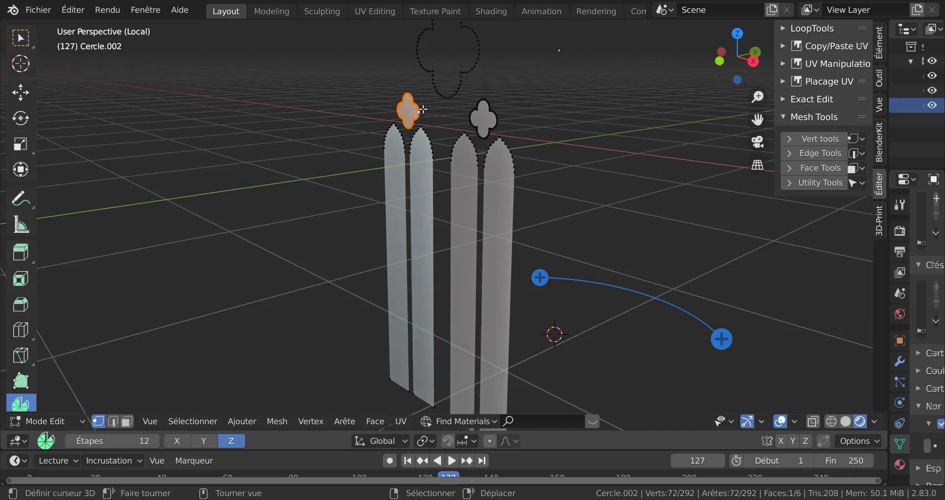
Fill the large quatrefoil outline at the top with a face
{"action": "middle_click_drag", "start_coordinate": [569, 121], "coordinate": [521, 197]}
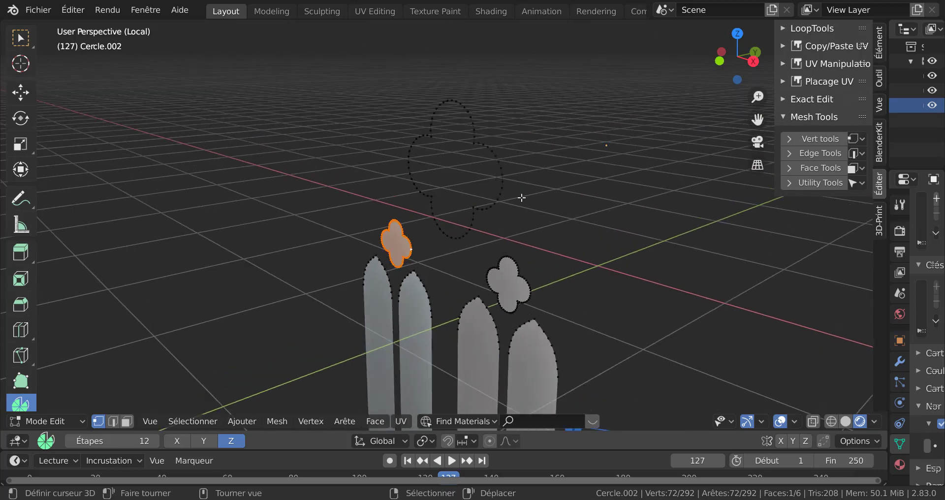
{"action": "right_click", "coordinate": [505, 162], "text": "alt"}
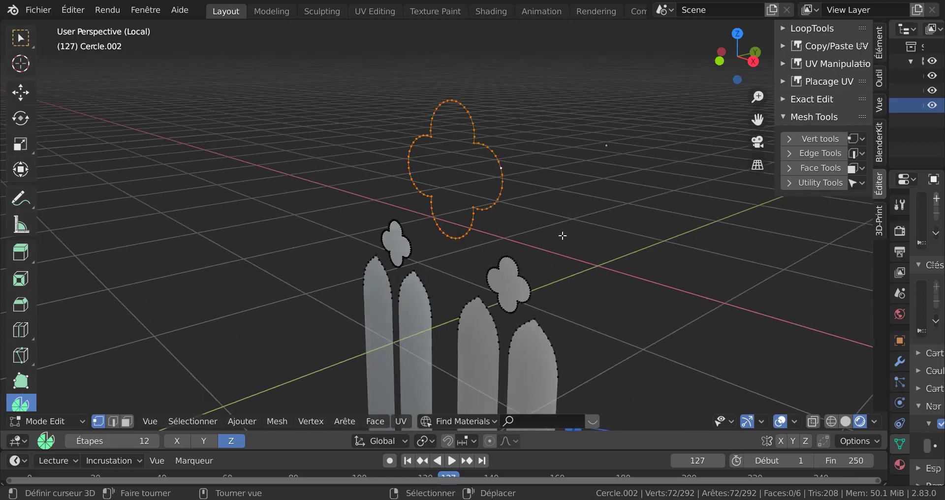
{"action": "key", "text": "f"}
Select all the filled outlines and extrude them about 5.9 m along their normals
{"action": "scroll", "coordinate": [571, 217], "scroll_direction": "up", "scroll_amount": 3}
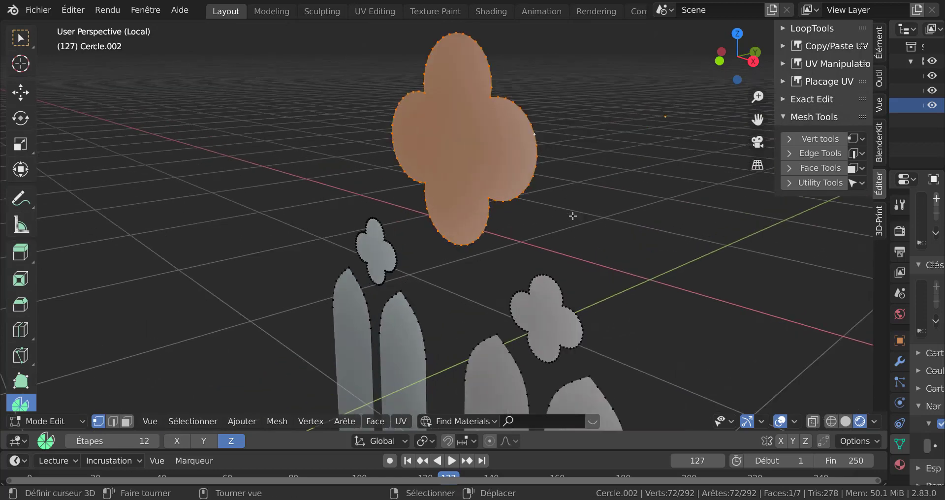
{"action": "scroll", "coordinate": [572, 216], "scroll_direction": "down", "scroll_amount": 3}
{"action": "middle_click_drag", "start_coordinate": [590, 242], "coordinate": [486, 180]}
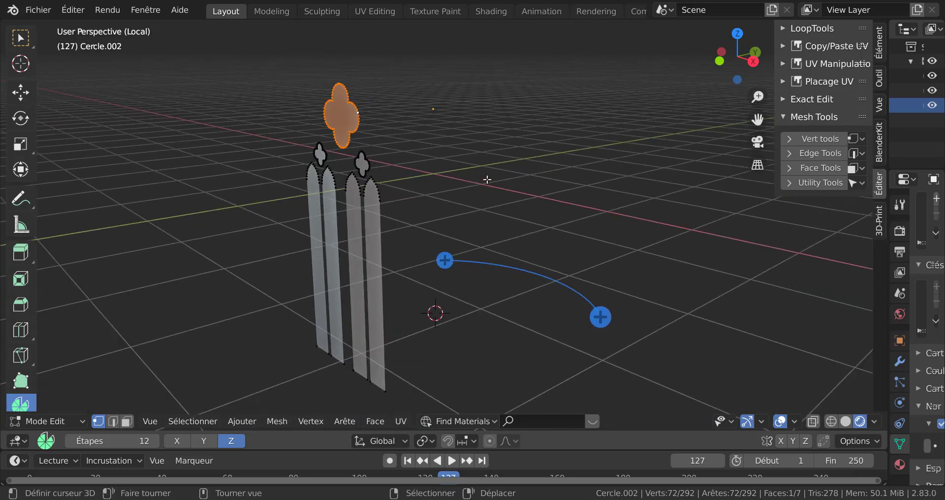
{"action": "key", "text": "a"}
{"action": "key", "text": "e"}
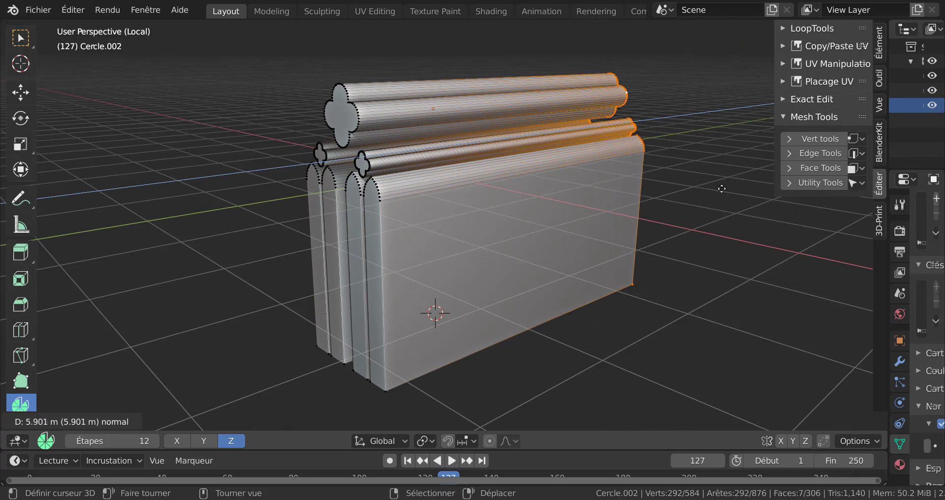
{"action": "left_click", "coordinate": [667, 211]}
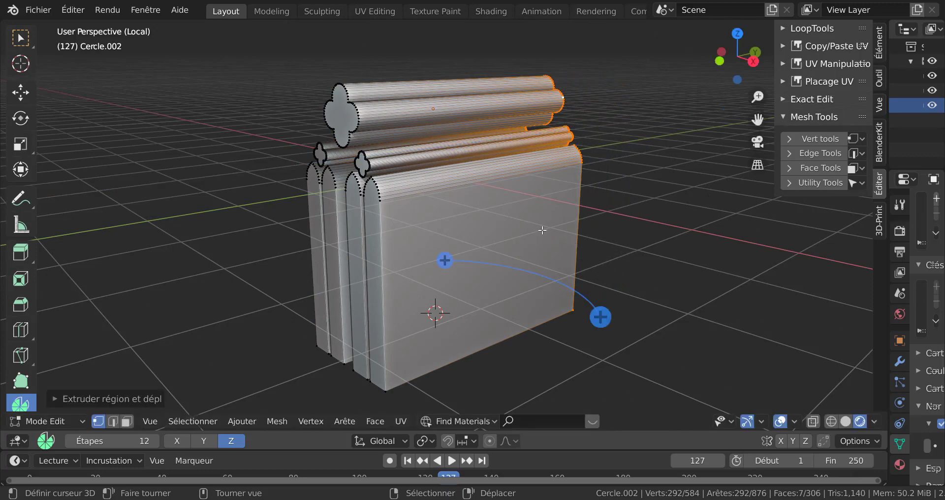
Apply smooth shading to the whole extruded opening mesh
{"action": "key", "text": "Tab"}
{"action": "key", "text": "Tab"}
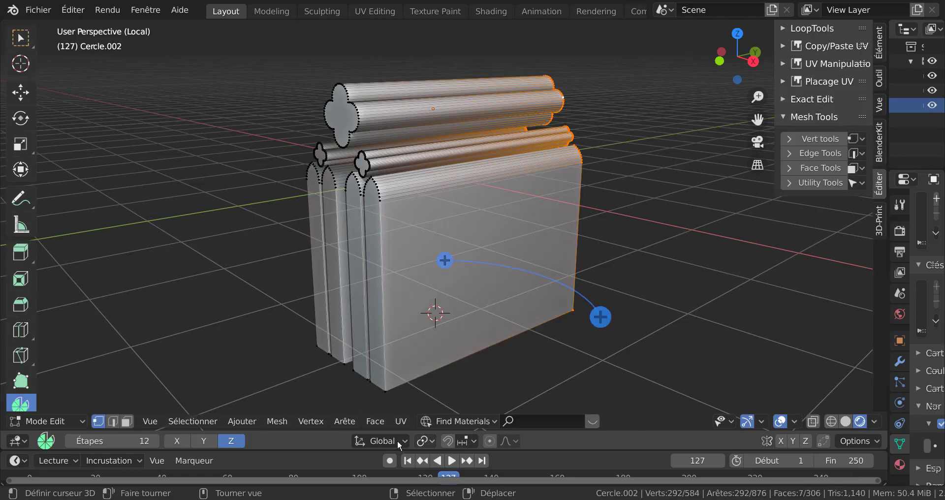
{"action": "left_click", "coordinate": [373, 422]}
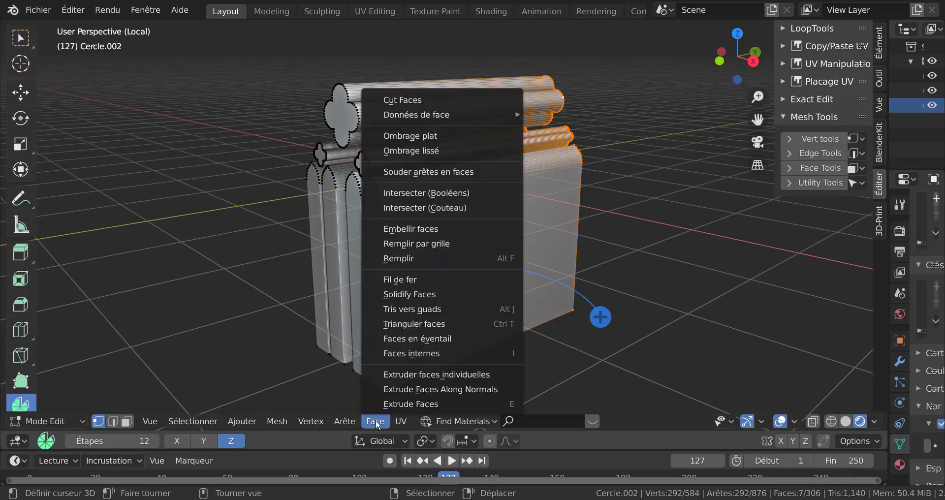
{"action": "left_click", "coordinate": [411, 150]}
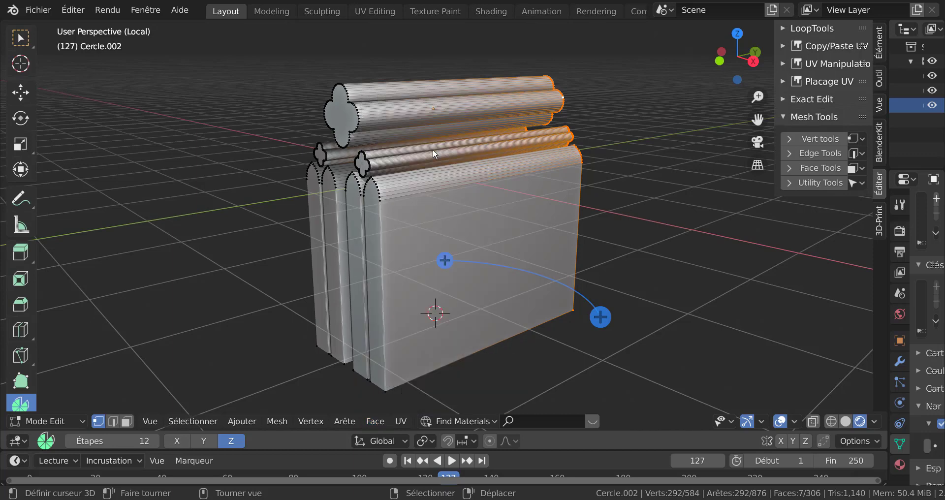
{"action": "key", "text": "Tab"}
{"action": "key", "text": "Tab"}
{"action": "key", "text": "a"}
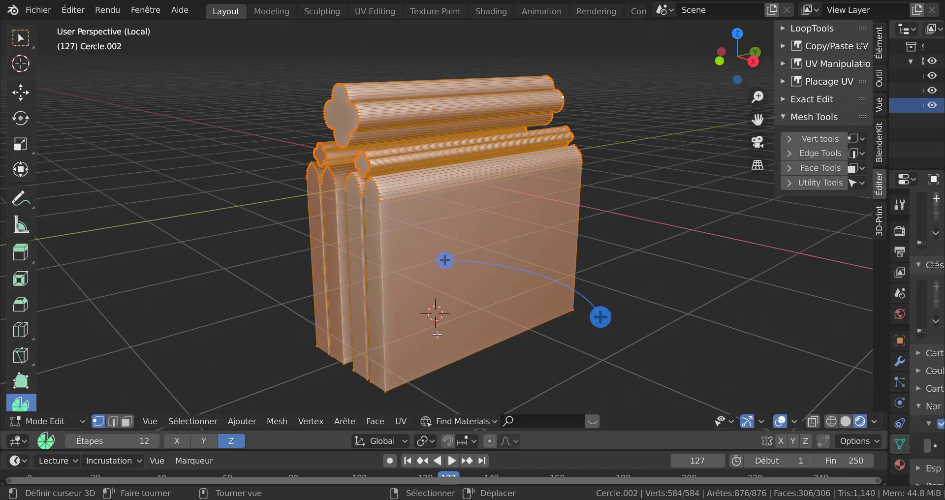
{"action": "left_click", "coordinate": [375, 421]}
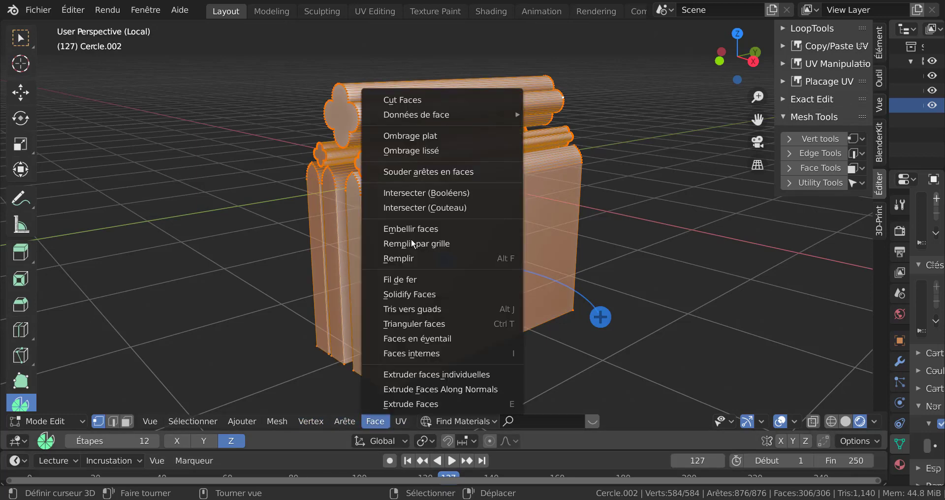
{"action": "left_click", "coordinate": [421, 154]}
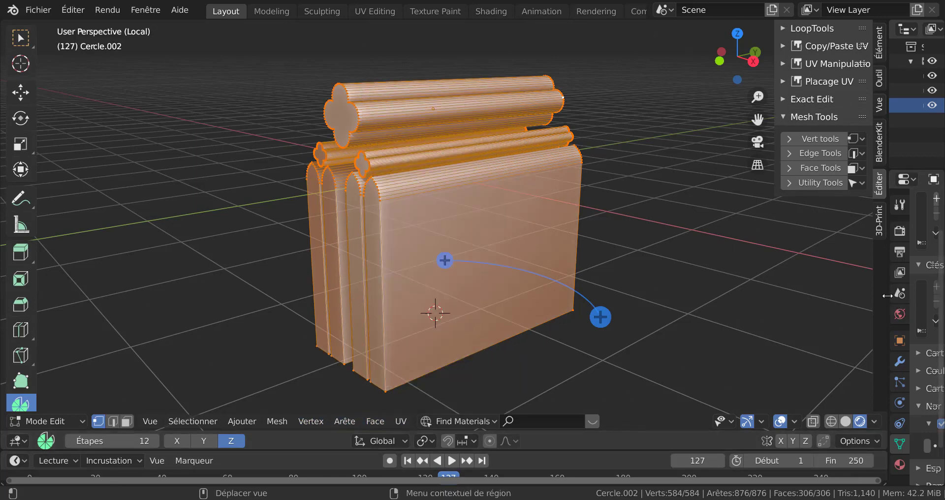
Return to Object Mode and exit local view
{"action": "left_click_drag", "start_coordinate": [887, 299], "coordinate": [756, 299]}
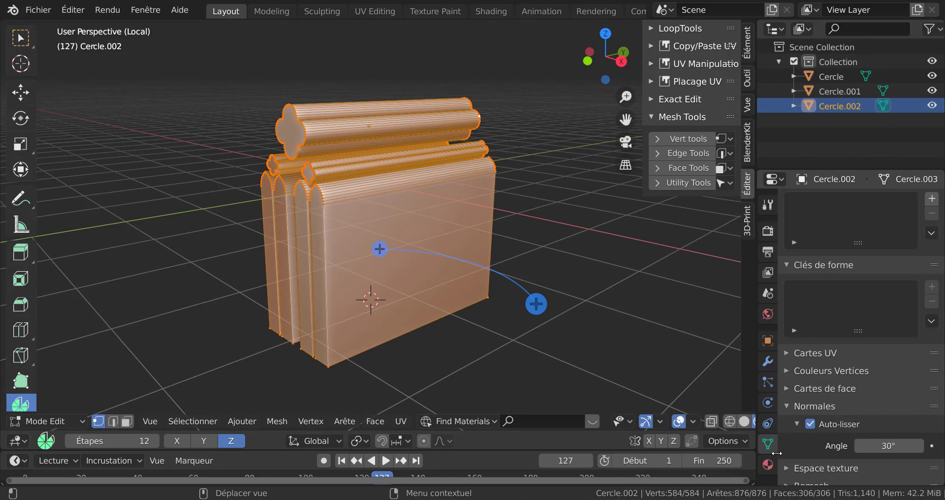
{"action": "key", "text": "Tab"}
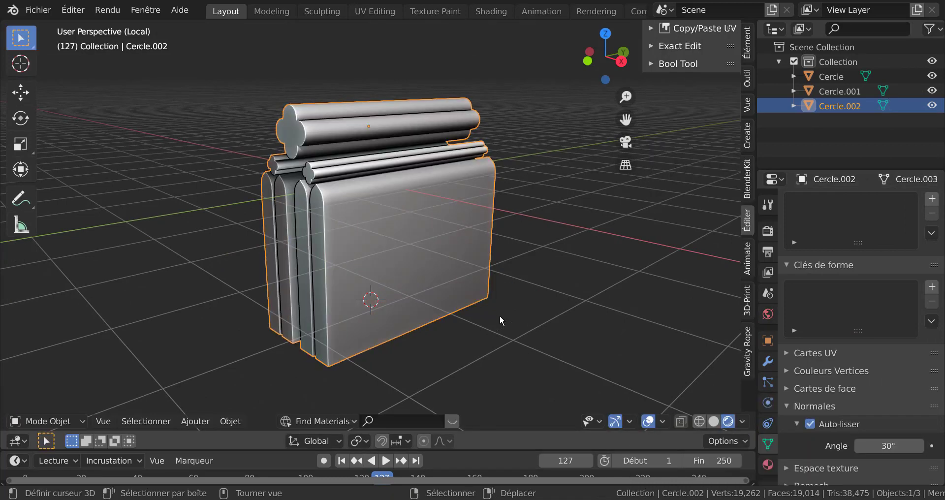
{"action": "scroll", "coordinate": [532, 301], "scroll_direction": "down", "scroll_amount": 2}
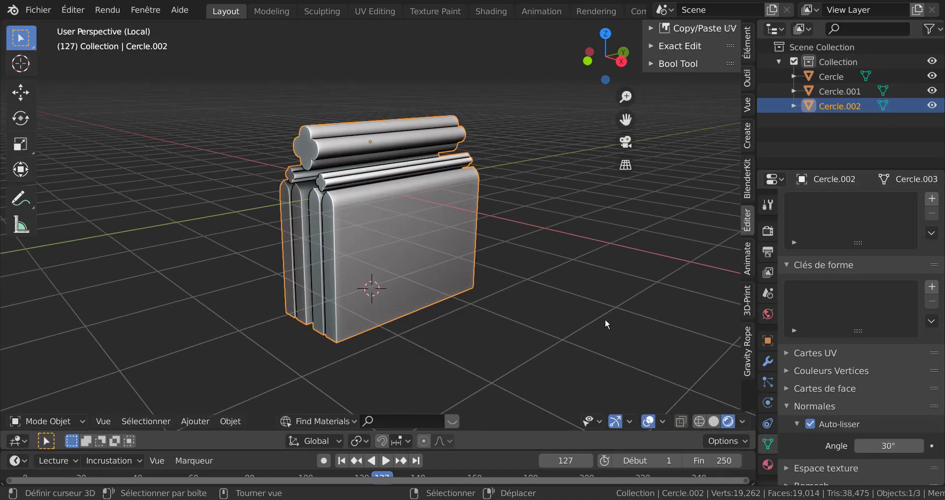
{"action": "key", "text": "KP_Divide"}
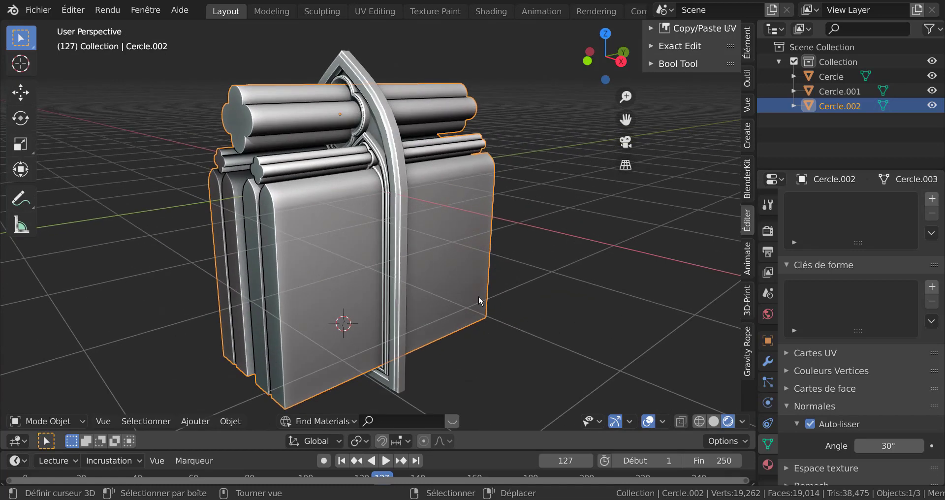
Hide the original window object Cercle
{"action": "left_click", "coordinate": [403, 181]}
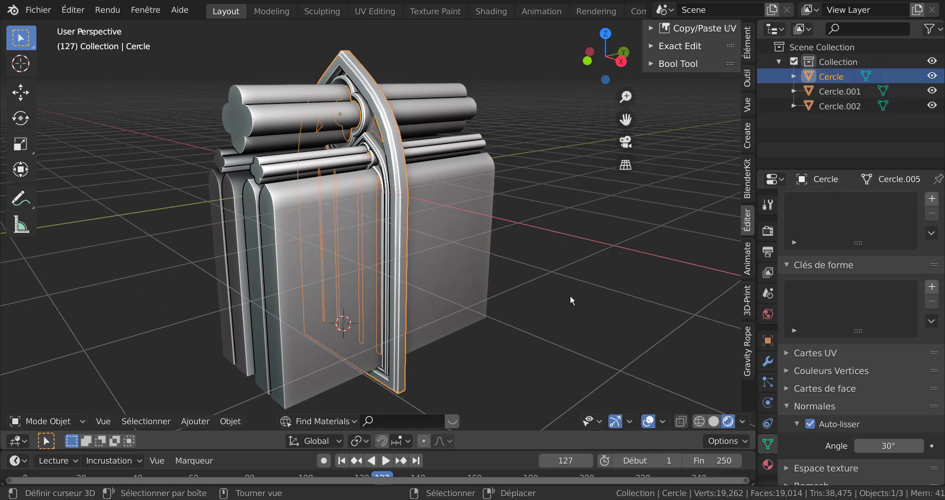
{"action": "key", "text": "h"}
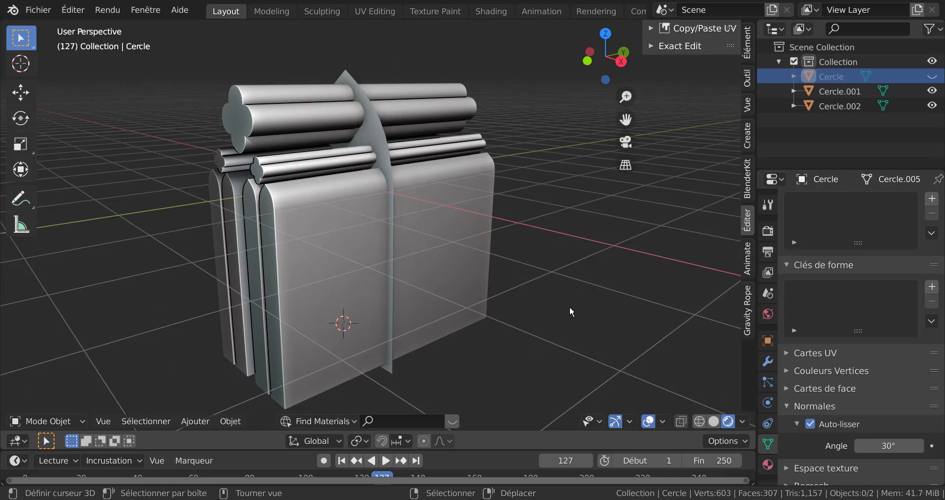
Subtract the extruded openings object Cercle.002 from the arch panel Cercle.001 with a boolean difference
{"action": "scroll", "coordinate": [415, 217], "scroll_direction": "up", "scroll_amount": 2}
{"action": "left_click", "coordinate": [379, 149]}
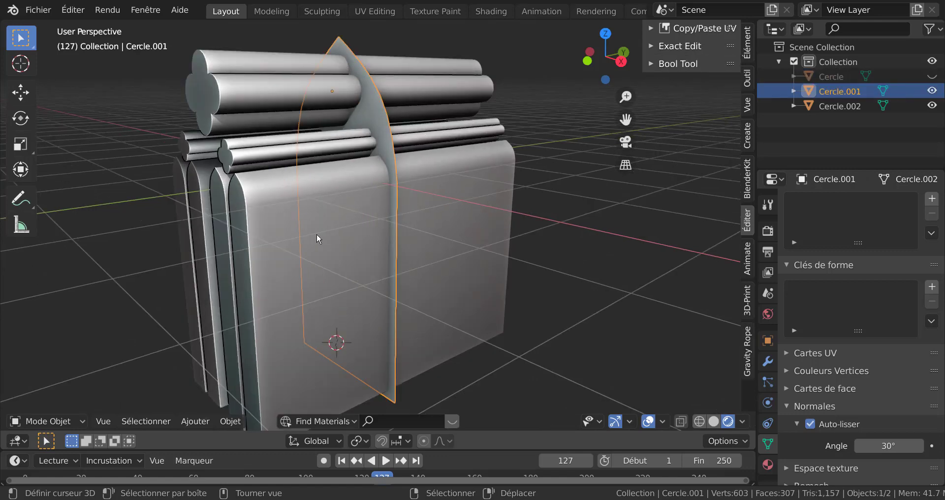
{"action": "left_click", "coordinate": [284, 220]}
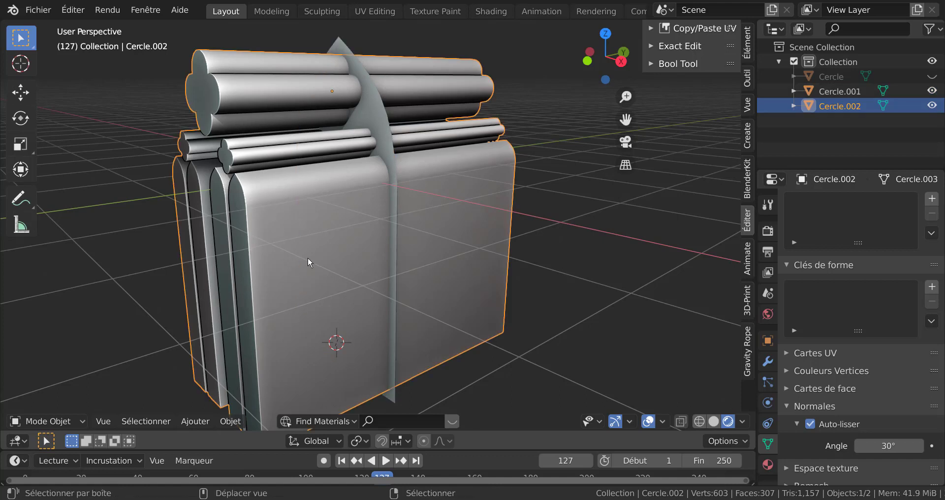
{"action": "left_click", "coordinate": [378, 122], "text": "shift"}
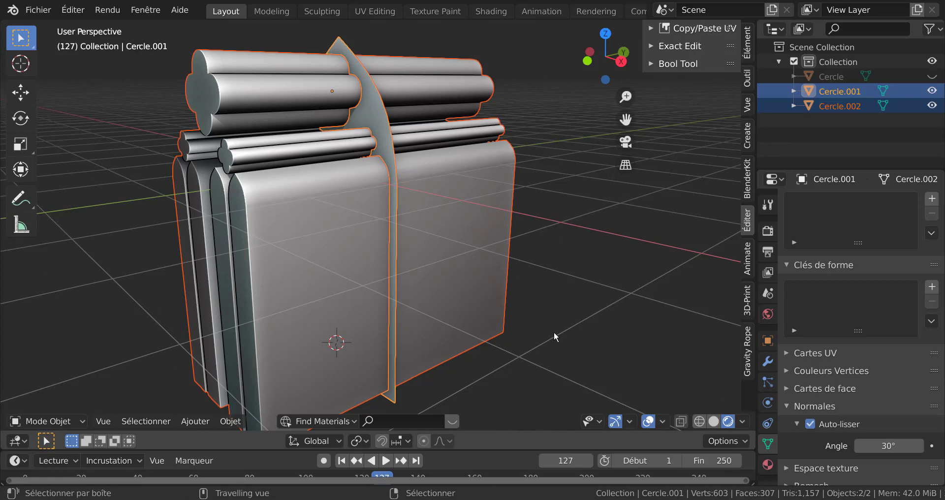
{"action": "key", "text": "ctrl+KP_Subtract"}
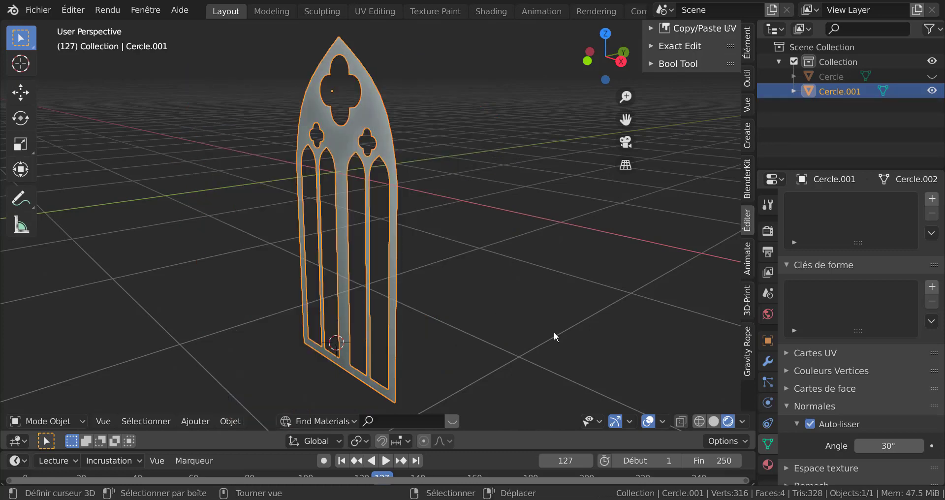
Isolate the cut arch panel in local view to inspect it
{"action": "right_click", "coordinate": [553, 332], "text": "shift"}
{"action": "key", "text": "KP_Divide"}
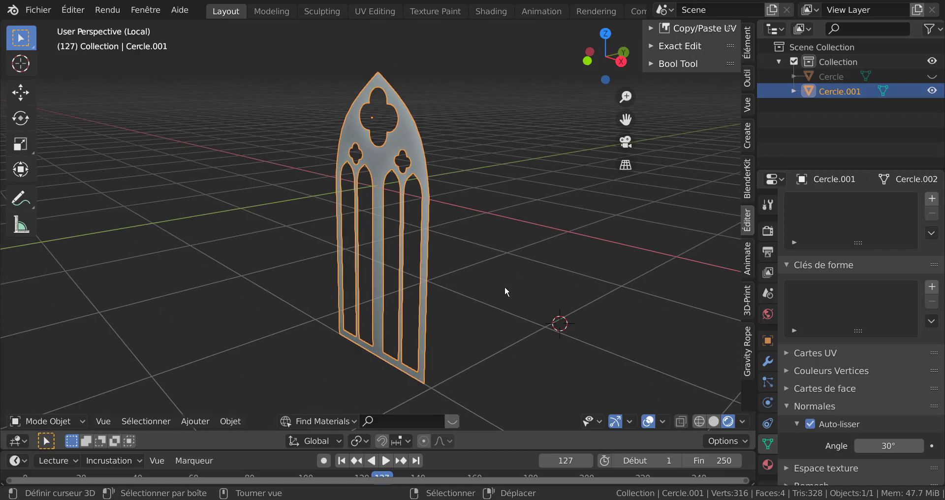
Unhide the original window object, deselect everything and exit local view
{"action": "key", "text": "alt+h"}
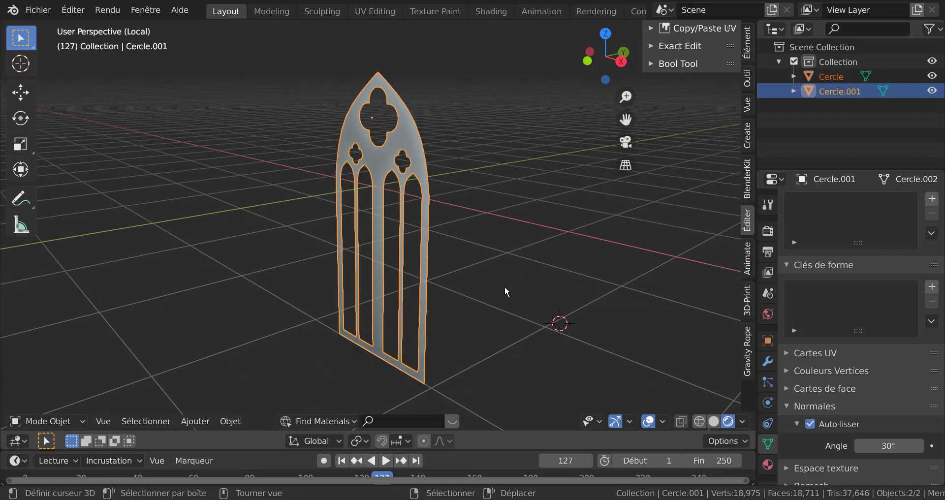
{"action": "key", "text": "alt+a"}
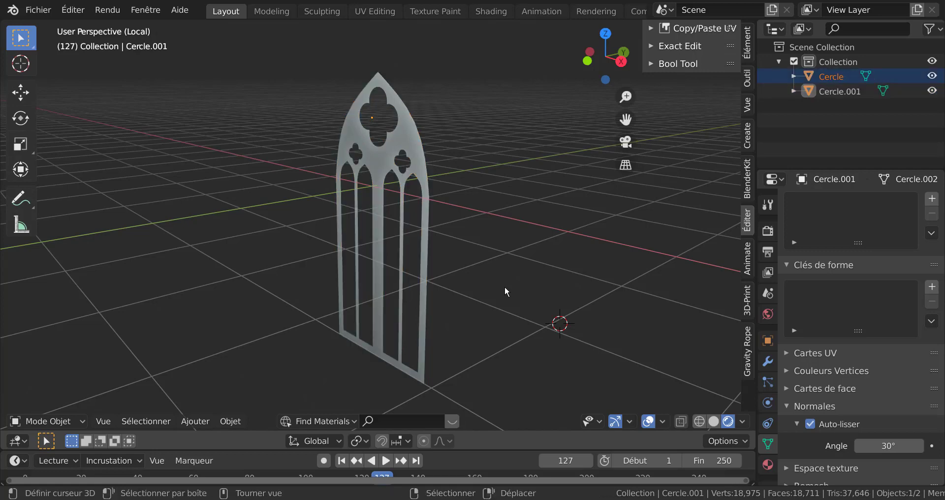
{"action": "key", "text": "KP_Divide"}
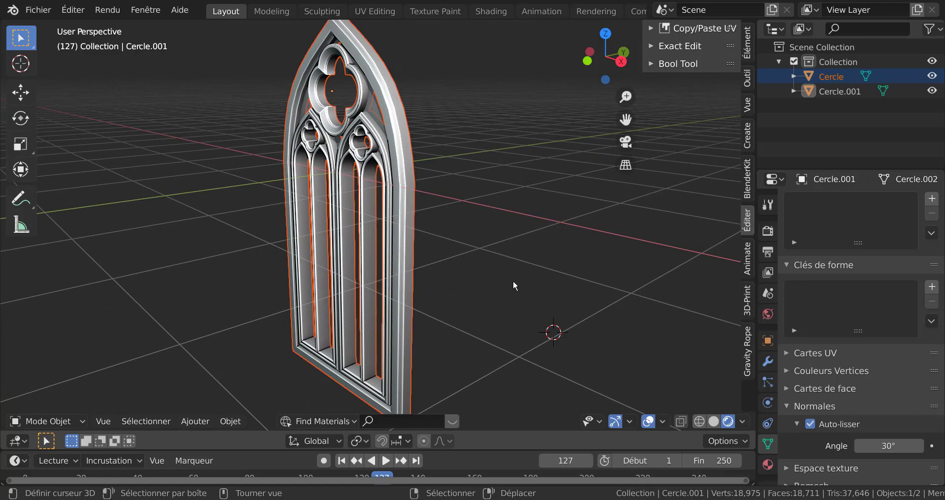
Select the original window frame object Cercle
{"action": "middle_click_drag", "start_coordinate": [513, 281], "coordinate": [542, 284]}
{"action": "right_click", "coordinate": [424, 245]}
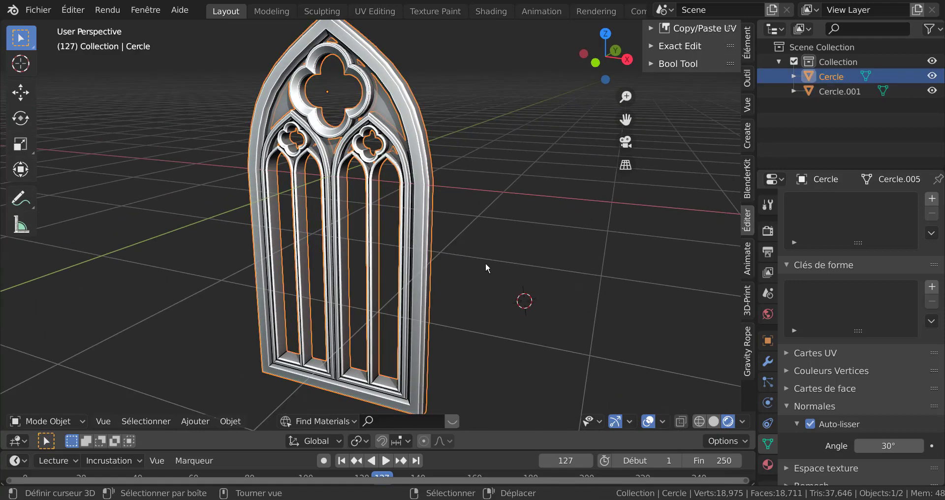
{"action": "middle_click_drag", "start_coordinate": [486, 262], "coordinate": [530, 262]}
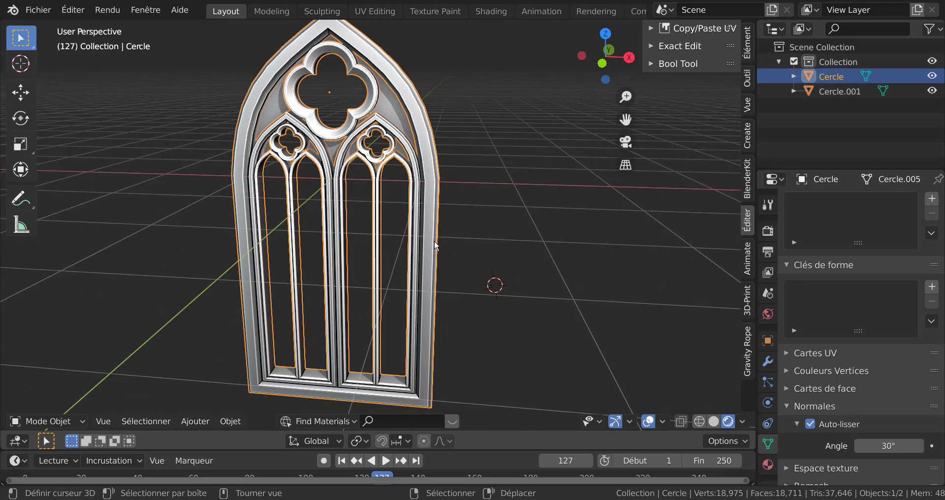
{"action": "key", "text": "g"}
{"action": "key", "text": "Escape"}
{"action": "mouse_move", "coordinate": [575, 245]}
{"action": "middle_mouse_down"}
{"action": "mouse_move", "coordinate": [569, 226]}
{"action": "mouse_move", "coordinate": [565, 238]}
{"action": "middle_mouse_up"}
{"action": "middle_click_drag", "start_coordinate": [566, 241], "coordinate": [571, 289], "text": "shift"}
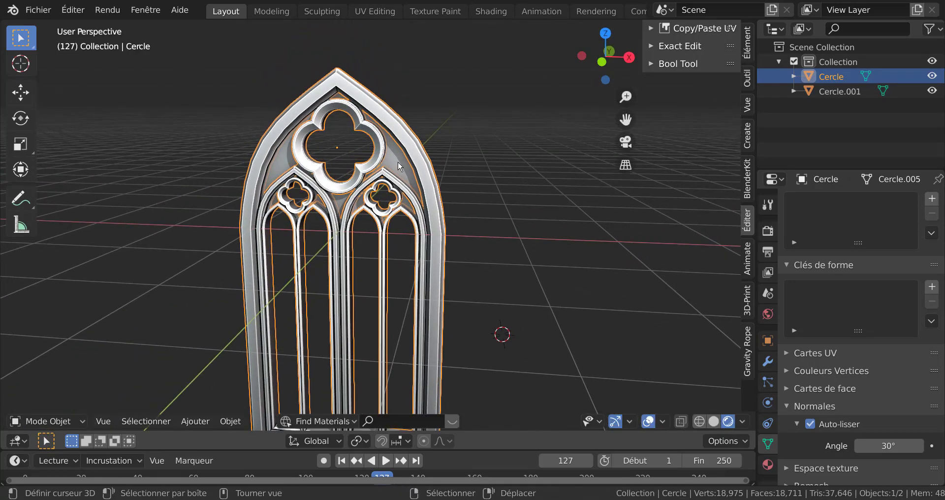
Select the cut arch panel Cercle.001 and inspect its mesh in Edit Mode
{"action": "left_click", "coordinate": [397, 161]}
{"action": "key", "text": "g"}
{"action": "key", "text": "Escape"}
{"action": "key", "text": "Tab"}
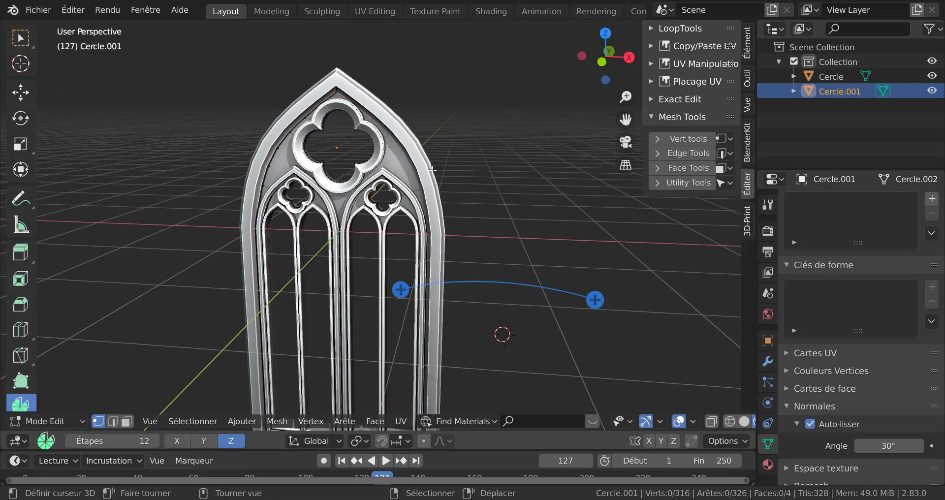
{"action": "scroll", "coordinate": [512, 292], "scroll_direction": "down", "scroll_amount": 1}
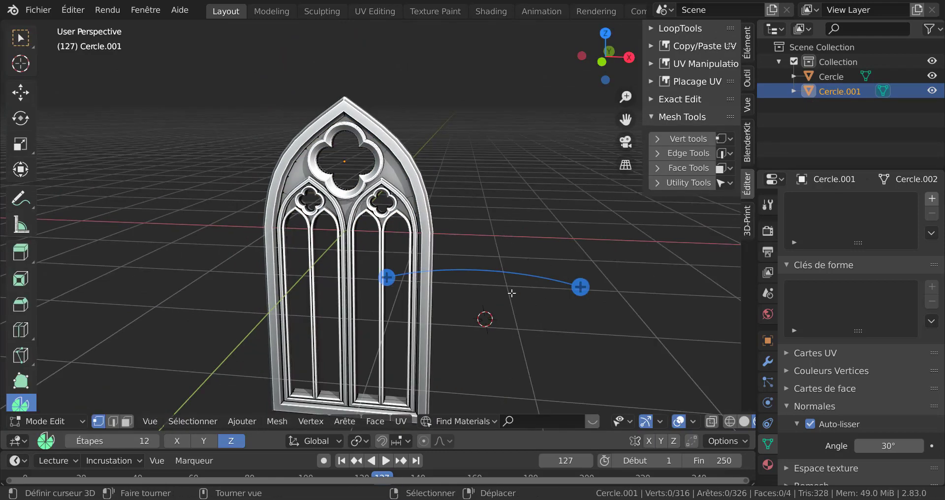
{"action": "middle_click_drag", "start_coordinate": [512, 293], "coordinate": [428, 281]}
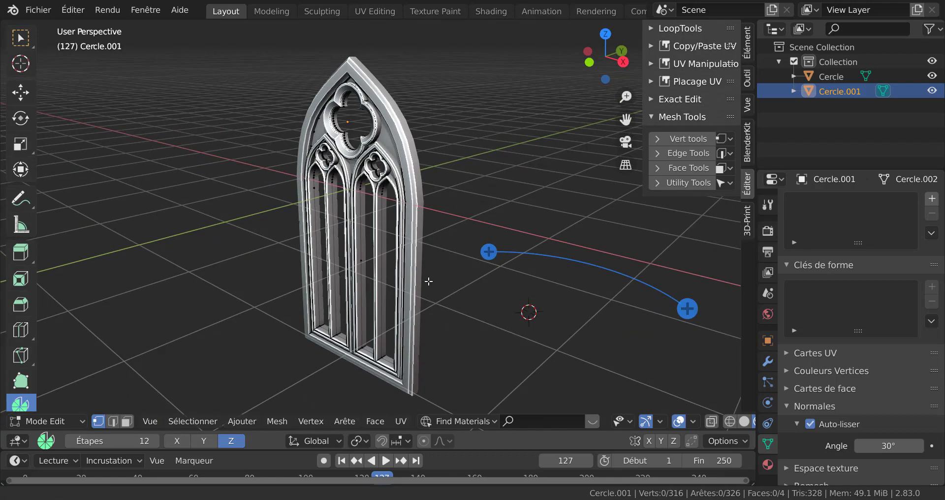
{"action": "scroll", "coordinate": [428, 280], "scroll_direction": "up", "scroll_amount": 2}
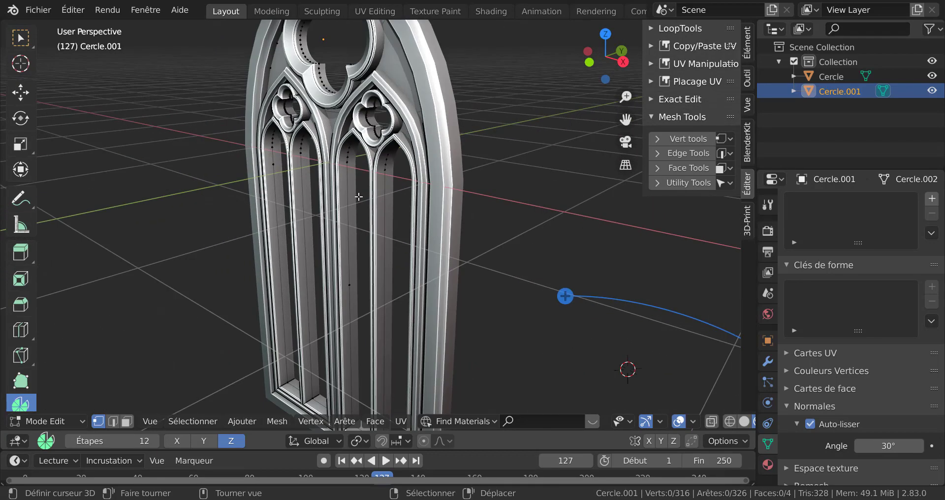
{"action": "left_click", "coordinate": [402, 85]}
{"action": "key", "text": "Tab"}
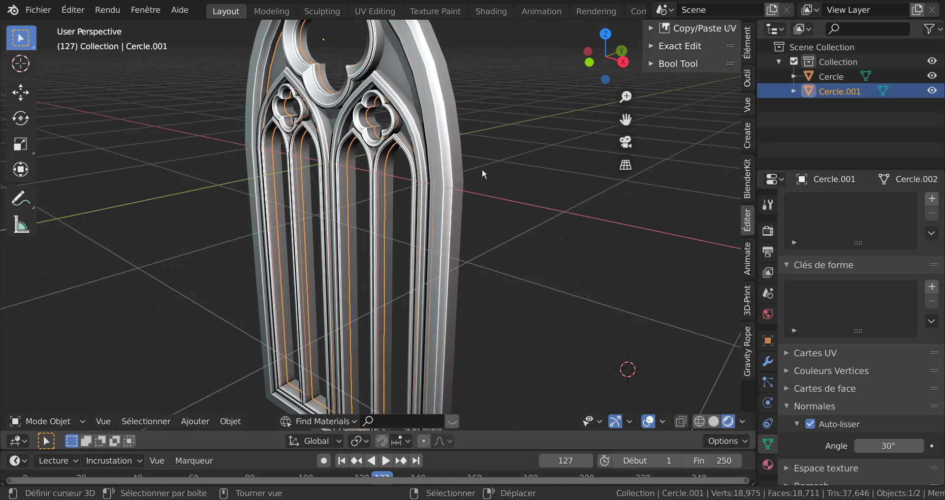
Join the arch panel Cercle.001 into the window frame object Cercle
{"action": "left_click", "coordinate": [451, 118], "text": "shift"}
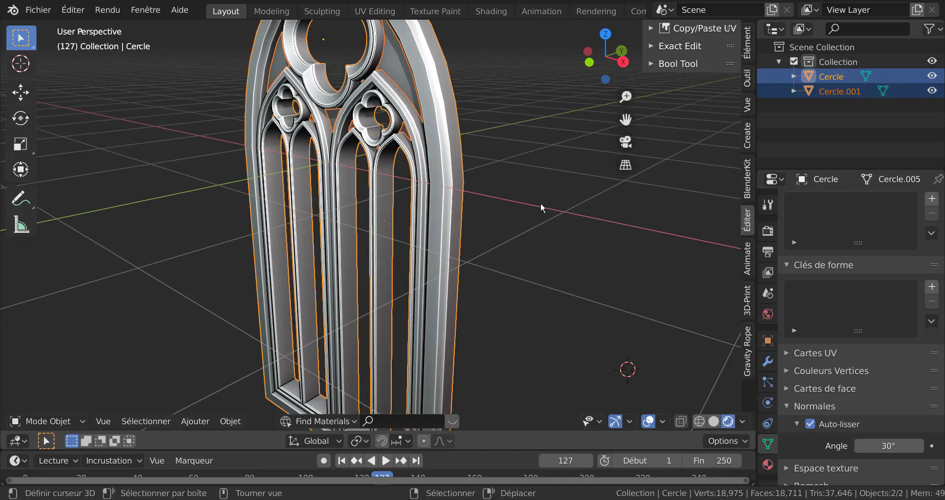
{"action": "key", "text": "ctrl+j"}
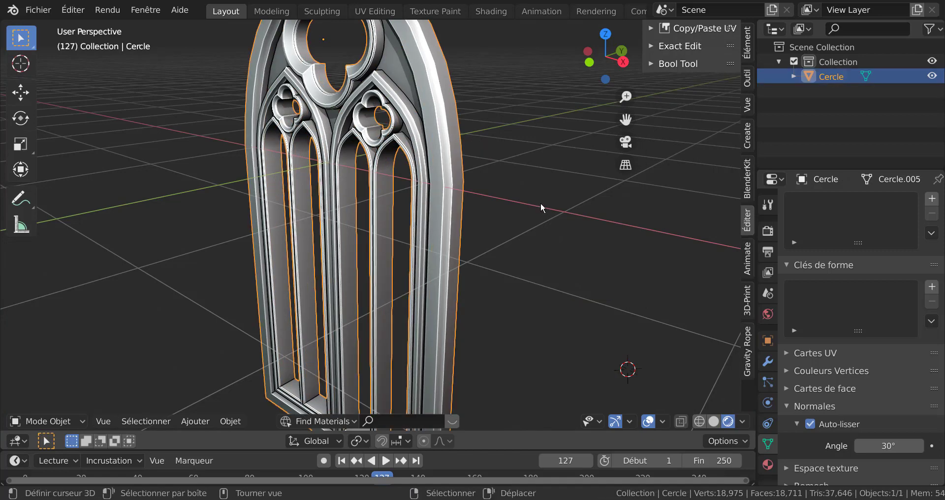
Set the joined window object's origin to its geometry
{"action": "left_click", "coordinate": [540, 202]}
{"action": "scroll", "coordinate": [533, 201], "scroll_direction": "down", "scroll_amount": 3}
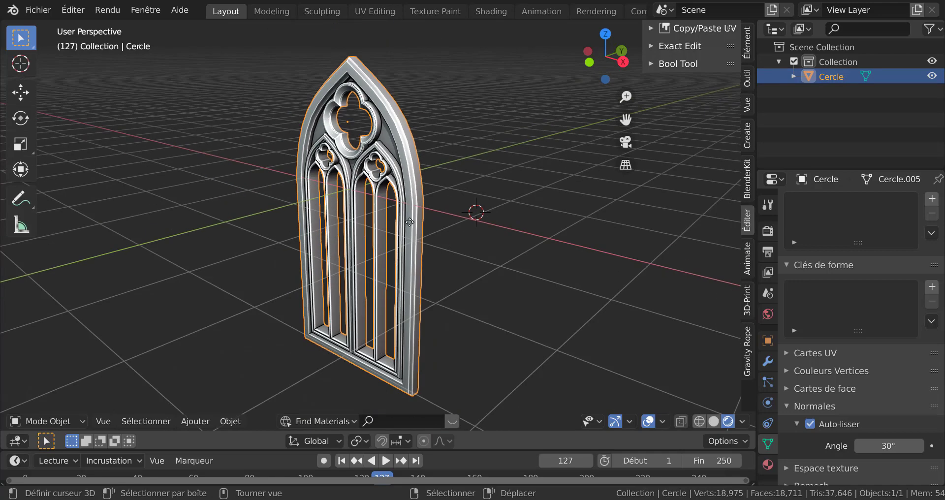
{"action": "key", "text": "g"}
{"action": "key", "text": "Escape"}
{"action": "key", "text": "KP_1"}
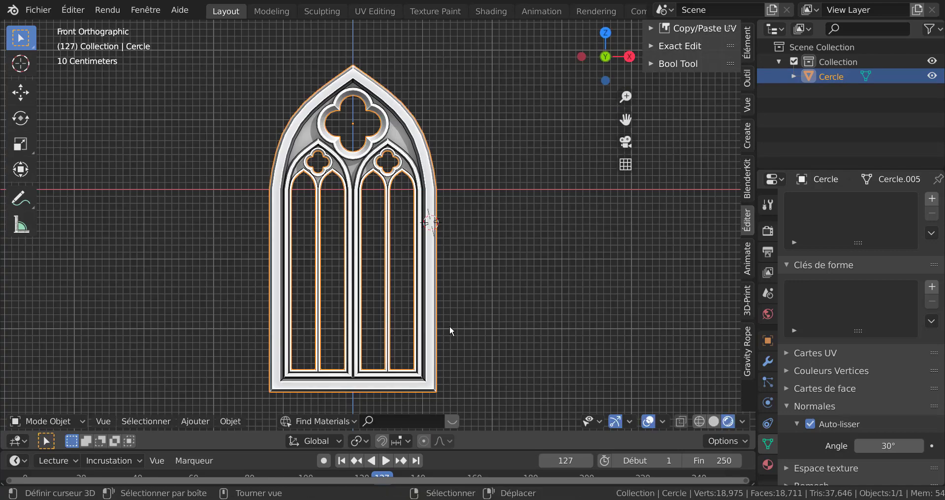
{"action": "left_click", "coordinate": [225, 423]}
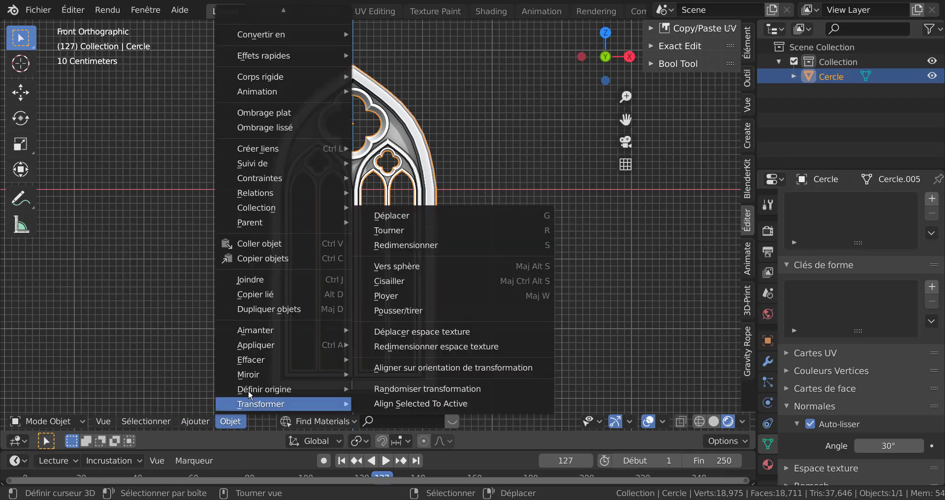
{"action": "mouse_move", "coordinate": [256, 390]}
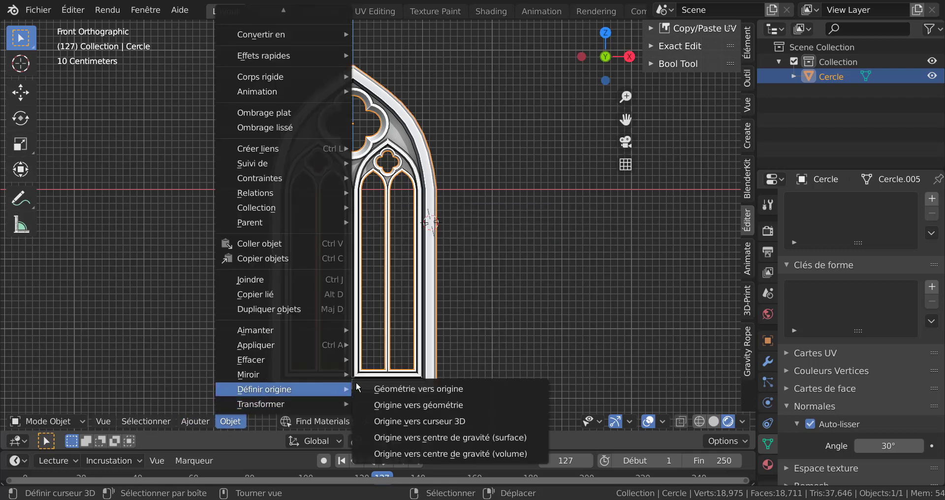
{"action": "left_click", "coordinate": [402, 404]}
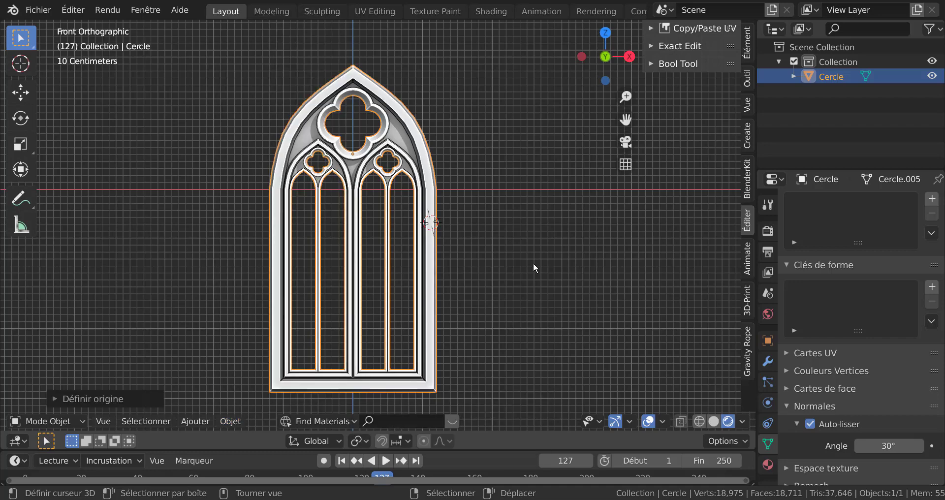
{"action": "middle_click_drag", "start_coordinate": [532, 268], "coordinate": [466, 305]}
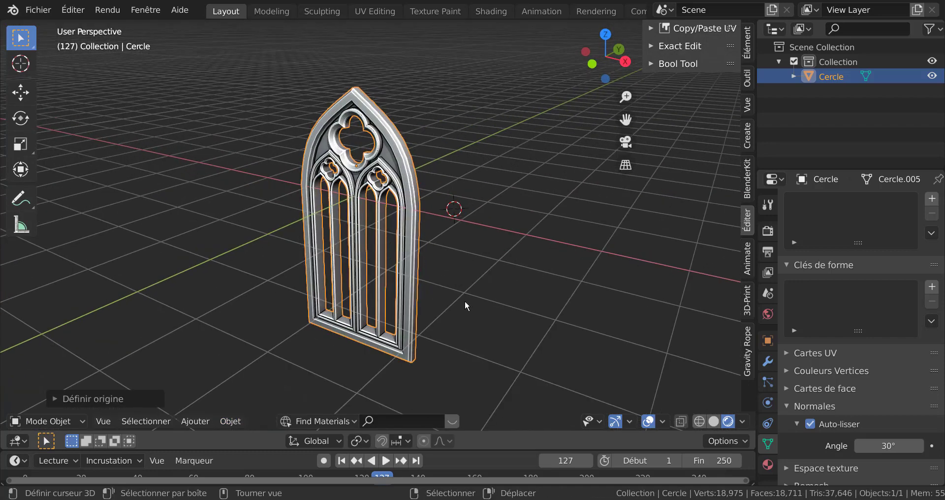
{"action": "key", "text": "r"}
{"action": "key", "text": "z"}
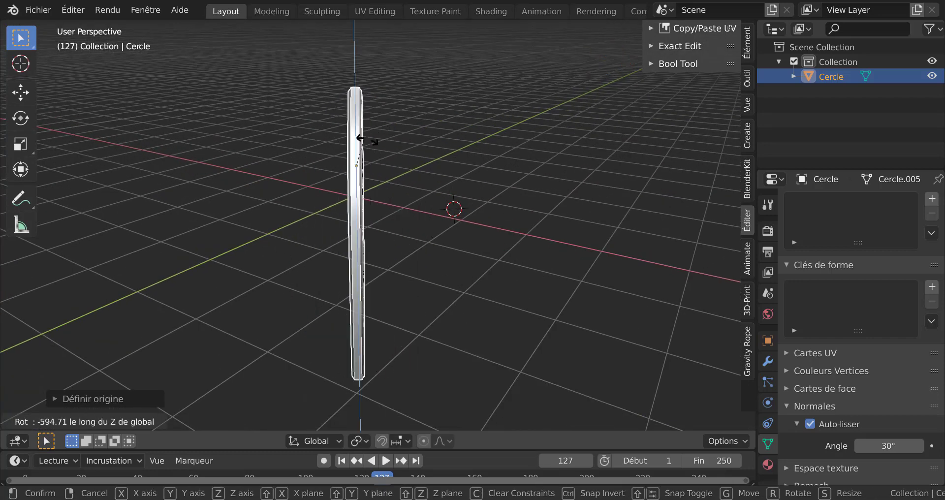
{"action": "left_click", "coordinate": [479, 209]}
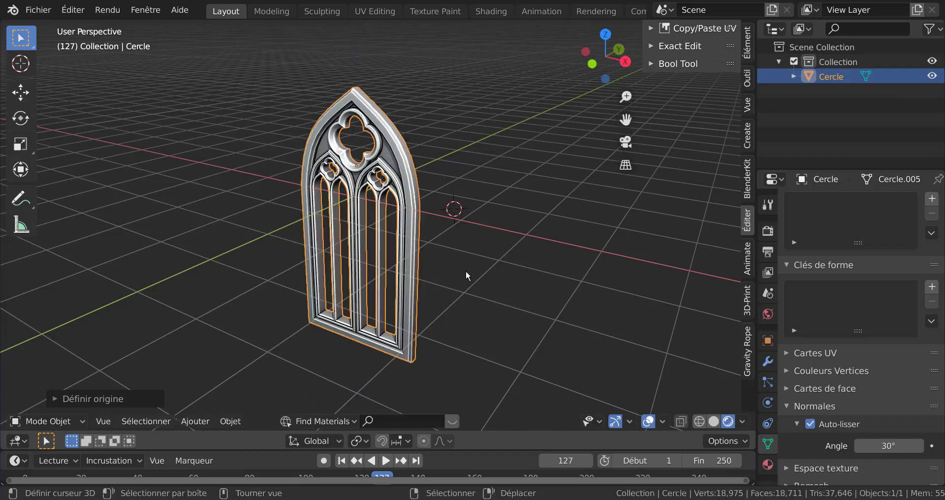
Select the edge loop along the outer rim of the window frame in Edit Mode
{"action": "middle_click_drag", "start_coordinate": [466, 272], "coordinate": [504, 244]}
{"action": "key", "text": "KP_1"}
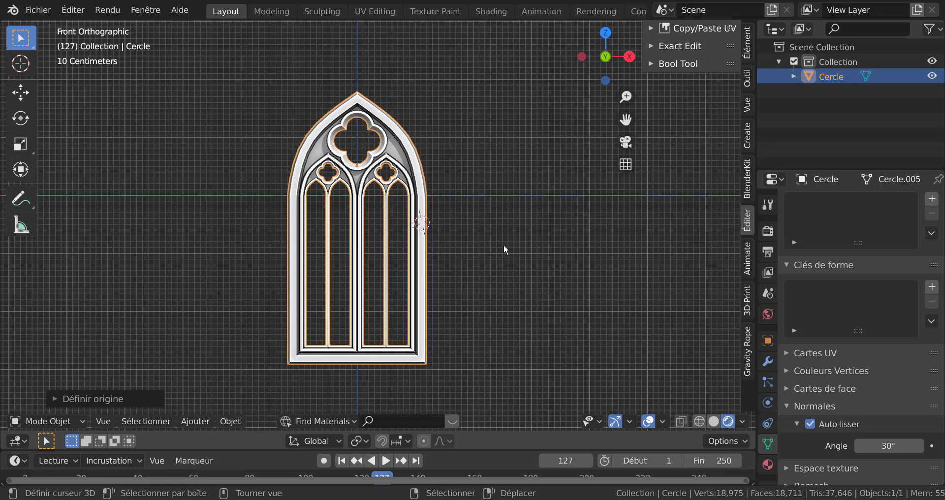
{"action": "scroll", "coordinate": [503, 244], "scroll_direction": "up", "scroll_amount": 2}
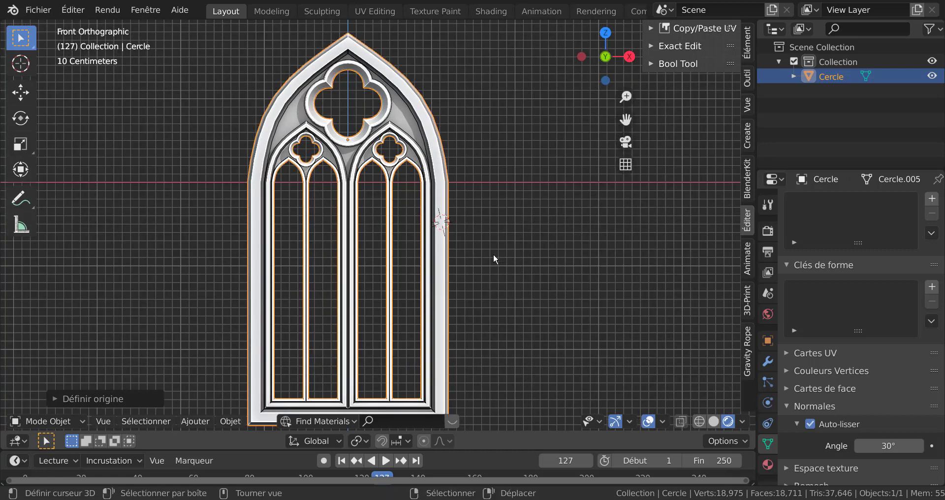
{"action": "middle_click_drag", "start_coordinate": [493, 253], "coordinate": [448, 273]}
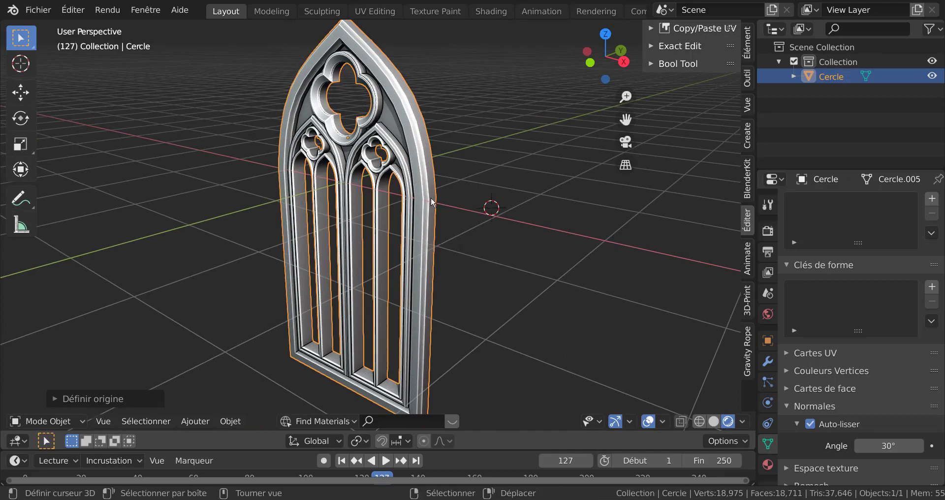
{"action": "key", "text": "Tab"}
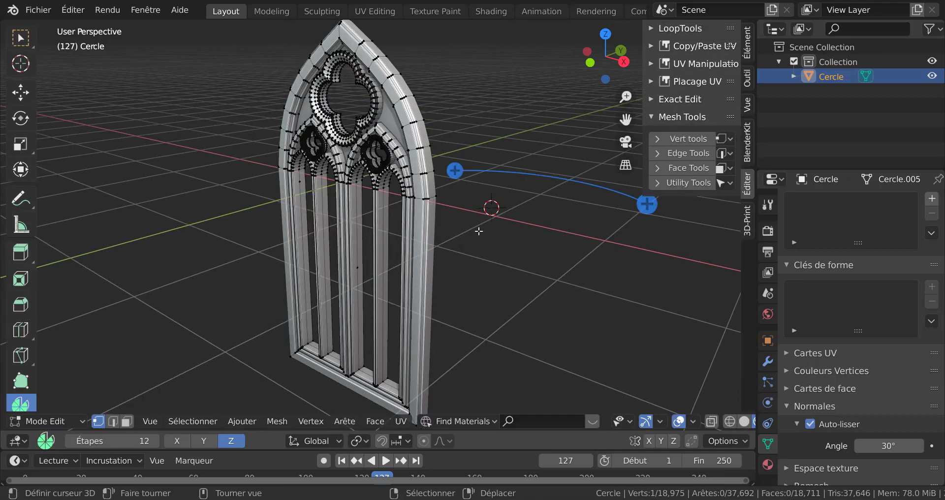
{"action": "middle_click_drag", "start_coordinate": [511, 263], "coordinate": [467, 255]}
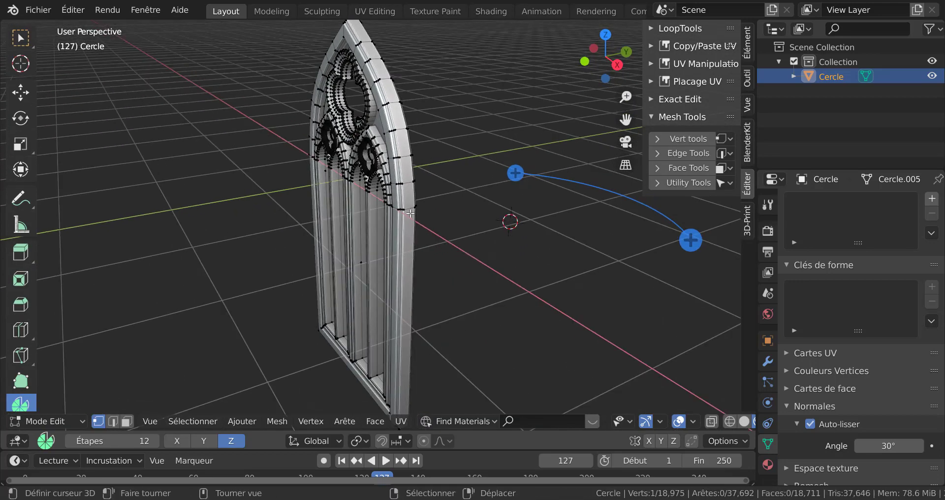
{"action": "scroll", "coordinate": [433, 217], "scroll_direction": "up", "scroll_amount": 5}
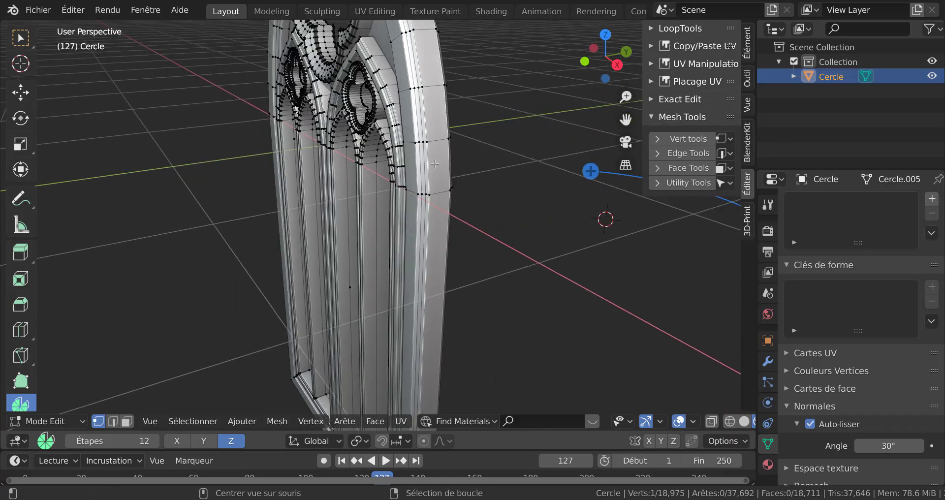
{"action": "left_click", "coordinate": [436, 167], "text": "alt"}
Duplicate the outer rim edge loop in place and separate it into its own object
{"action": "scroll", "coordinate": [435, 176], "scroll_direction": "down", "scroll_amount": 5}
{"action": "middle_click_drag", "start_coordinate": [413, 197], "coordinate": [398, 235]}
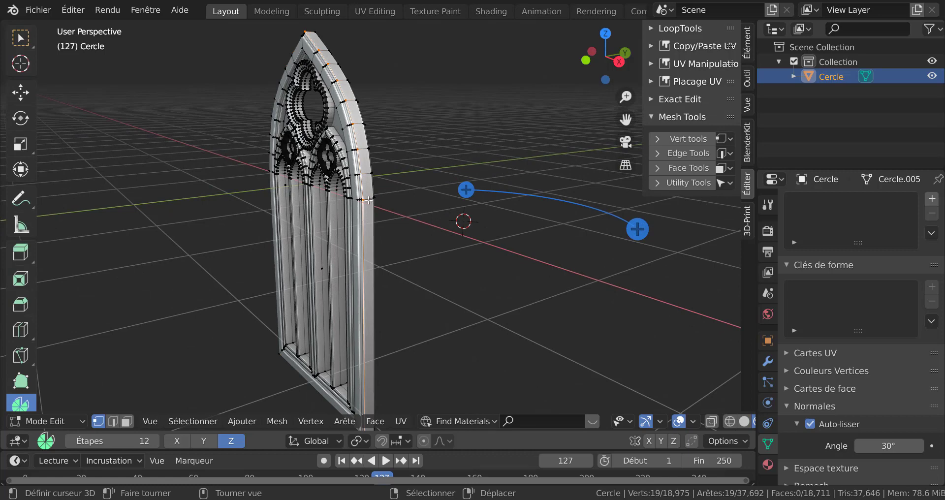
{"action": "middle_click_drag", "start_coordinate": [404, 227], "coordinate": [439, 232]}
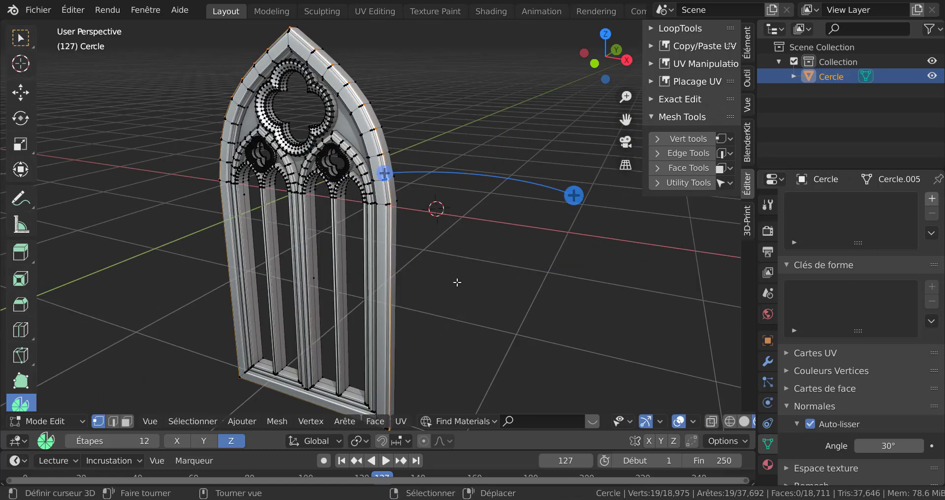
{"action": "middle_click_drag", "start_coordinate": [457, 283], "coordinate": [532, 257]}
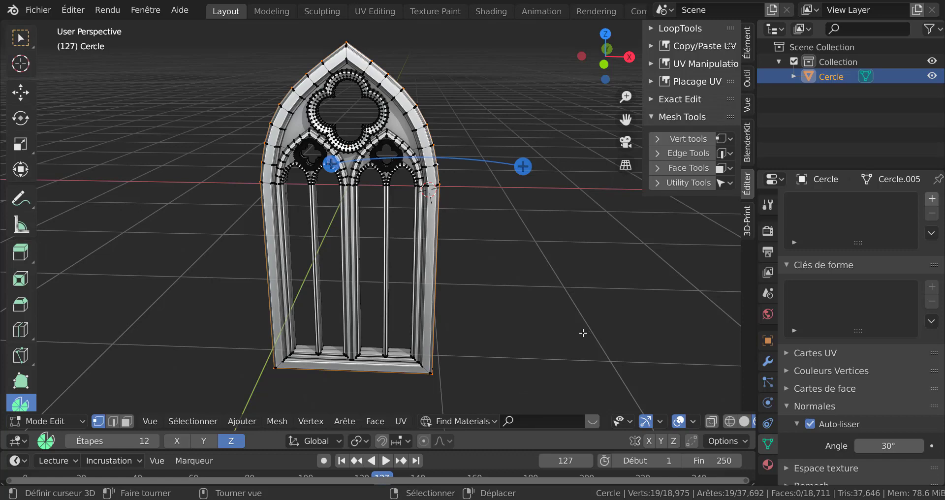
{"action": "middle_click_drag", "start_coordinate": [583, 334], "coordinate": [561, 328]}
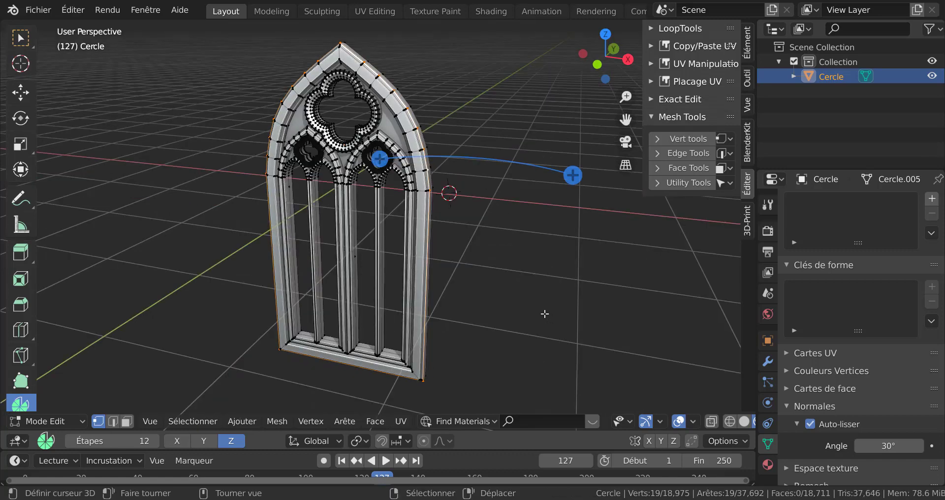
{"action": "key", "text": "shift"}
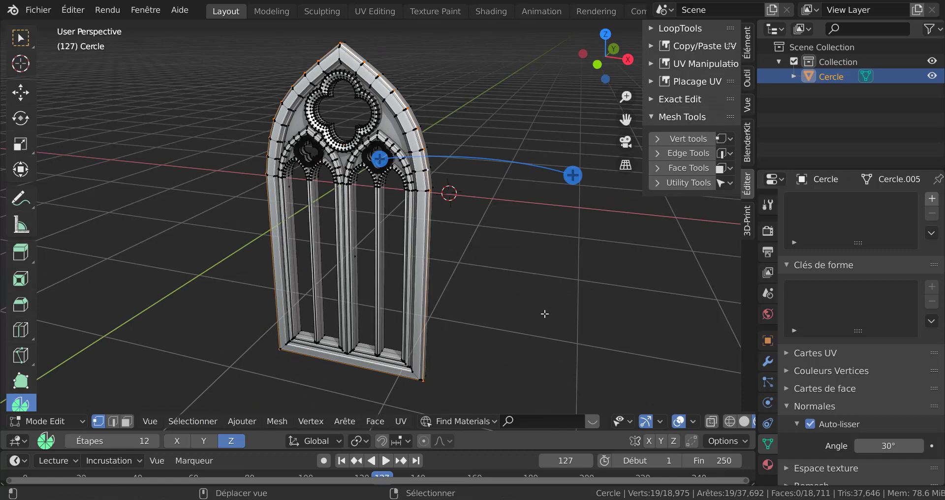
{"action": "key", "text": "shift+d"}
{"action": "right_click", "coordinate": [544, 313]}
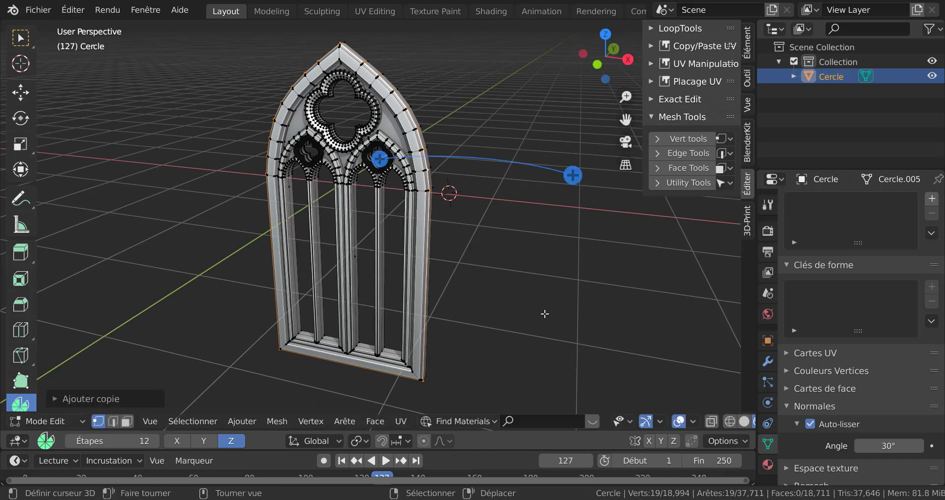
{"action": "key", "text": "p"}
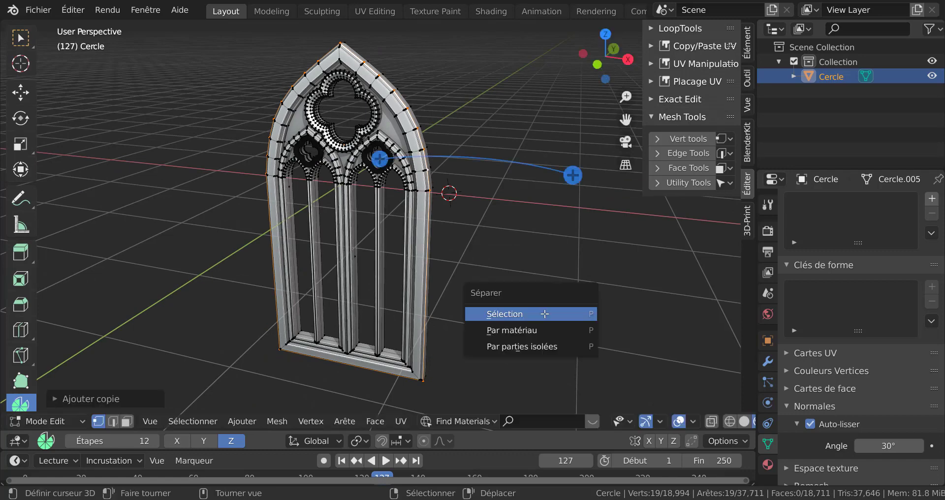
{"action": "left_click", "coordinate": [544, 314]}
{"action": "key", "text": "Tab"}
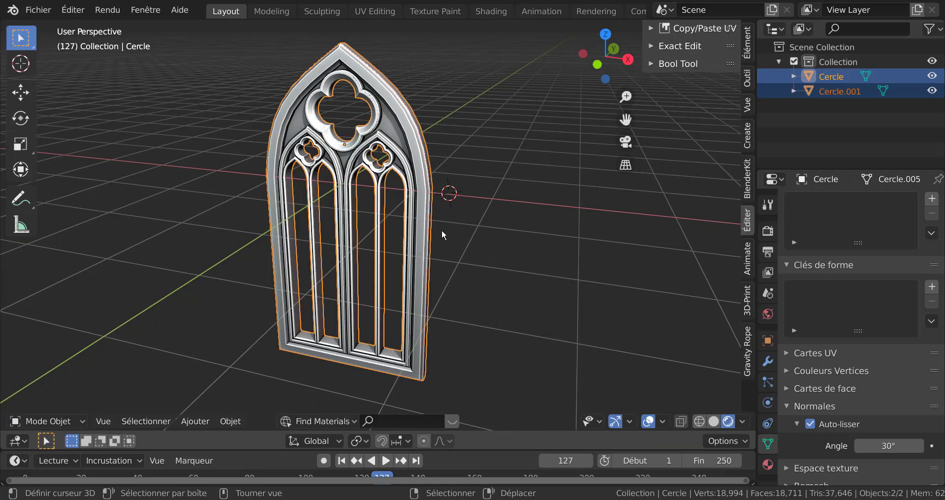
Select the separated outline object Cercle.001 and enter Edit Mode on it
{"action": "left_click", "coordinate": [426, 161]}
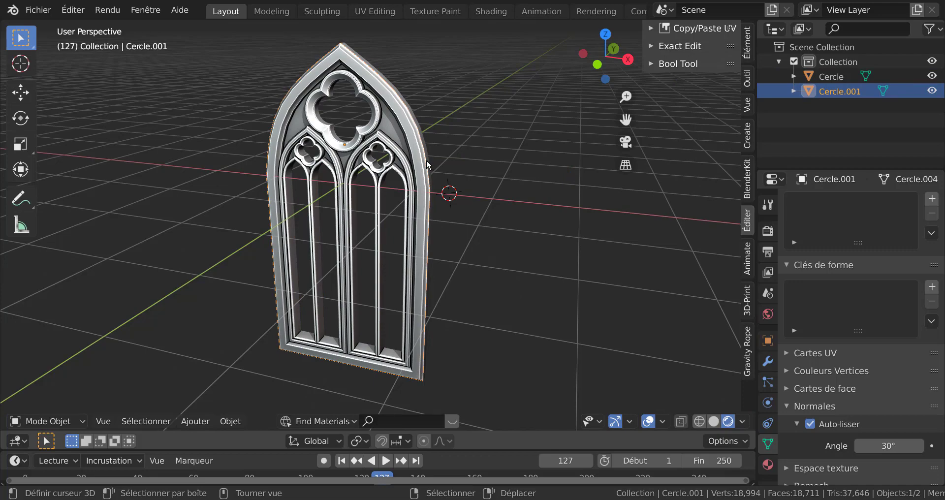
{"action": "left_click", "coordinate": [426, 159]}
{"action": "middle_click_drag", "start_coordinate": [482, 209], "coordinate": [447, 252]}
{"action": "scroll", "coordinate": [433, 190], "scroll_direction": "up", "scroll_amount": 5}
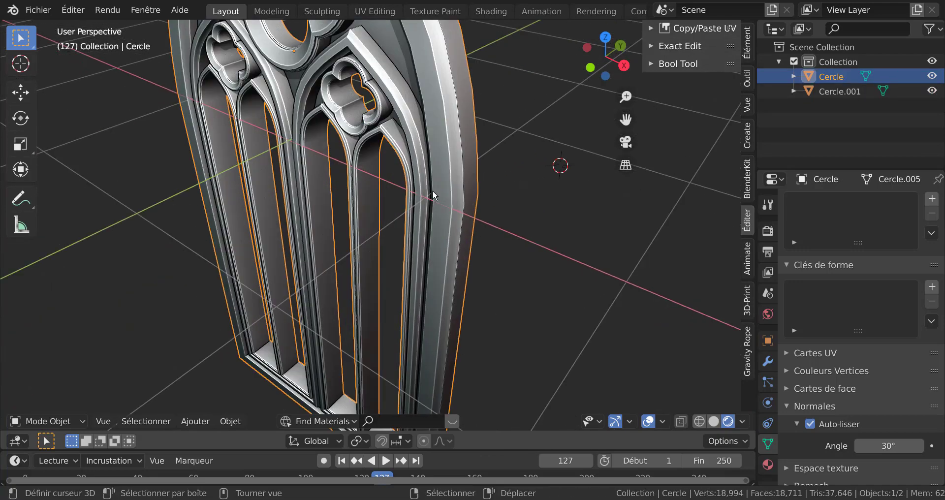
{"action": "left_click", "coordinate": [462, 141]}
{"action": "scroll", "coordinate": [522, 255], "scroll_direction": "down", "scroll_amount": 5}
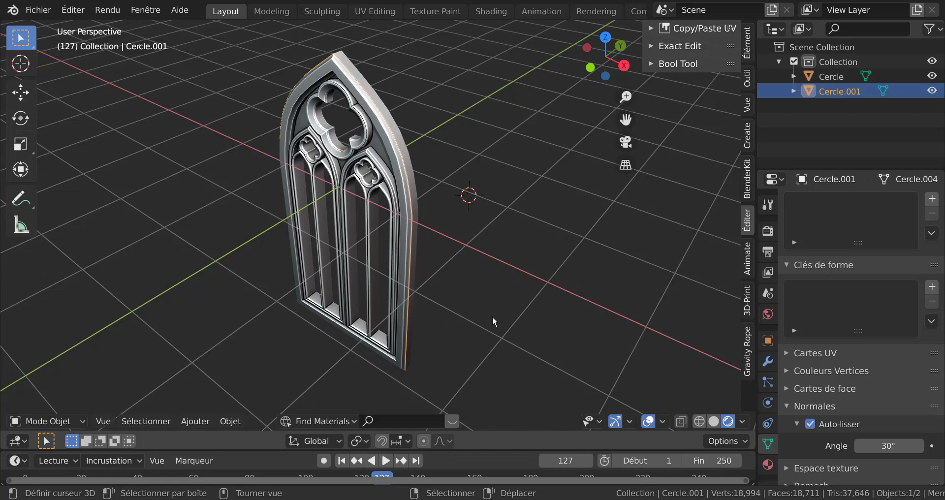
{"action": "key", "text": "Tab"}
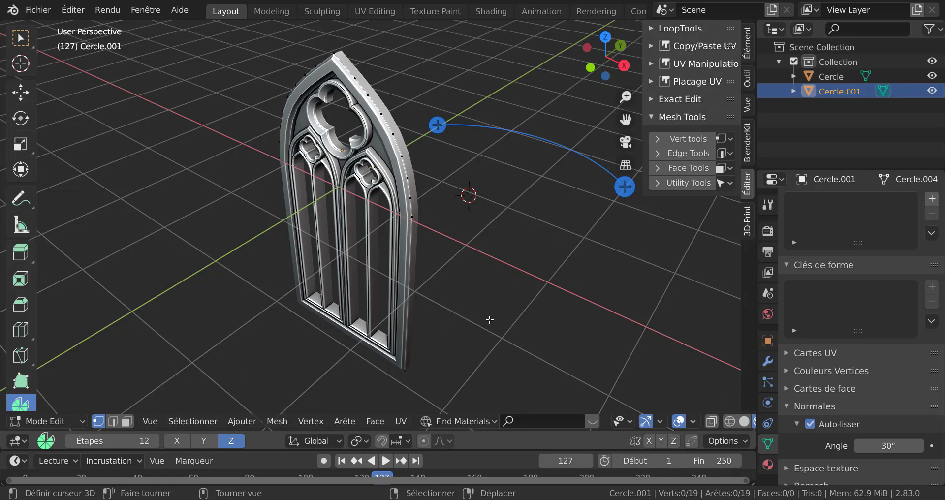
Isolate the outline in local front orthographic view and offset its edges outward with a width of 1.32 using Offset Edges
{"action": "key", "text": "Tab"}
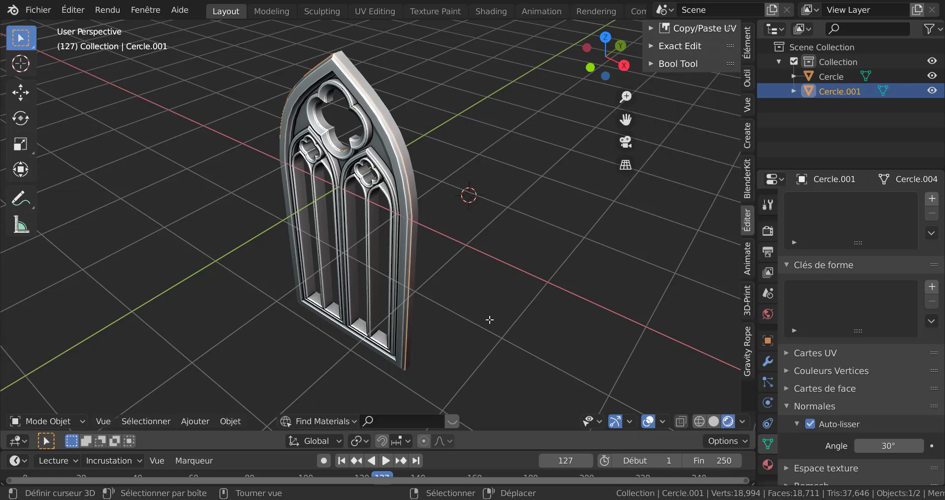
{"action": "key", "text": "KP_Divide"}
{"action": "key", "text": "Tab"}
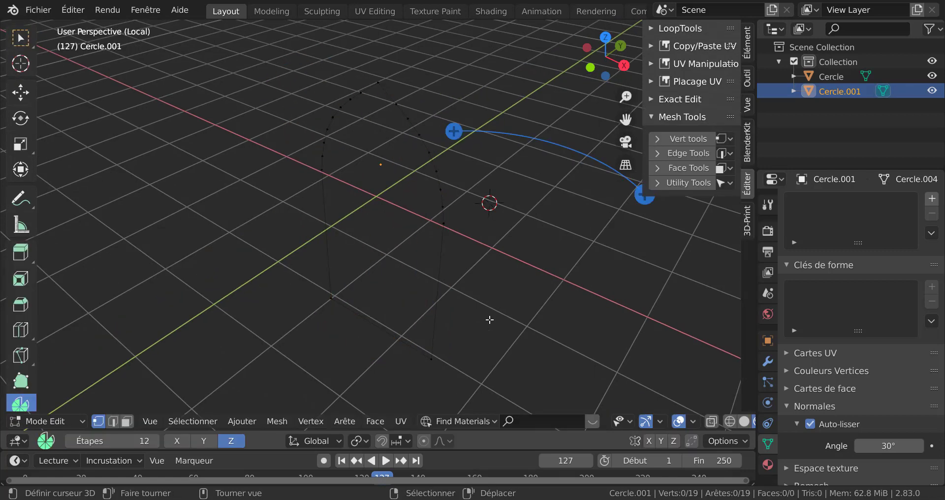
{"action": "middle_click_drag", "start_coordinate": [489, 320], "coordinate": [502, 298]}
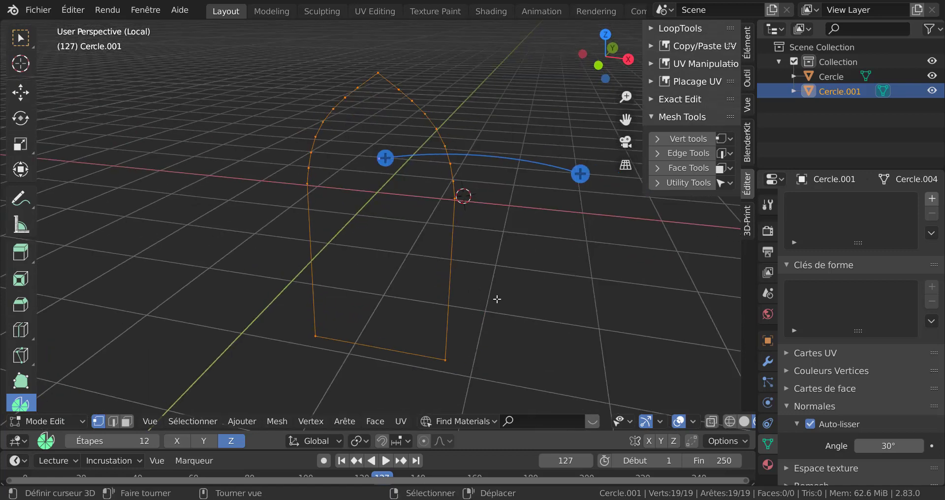
{"action": "key", "text": "KP_1"}
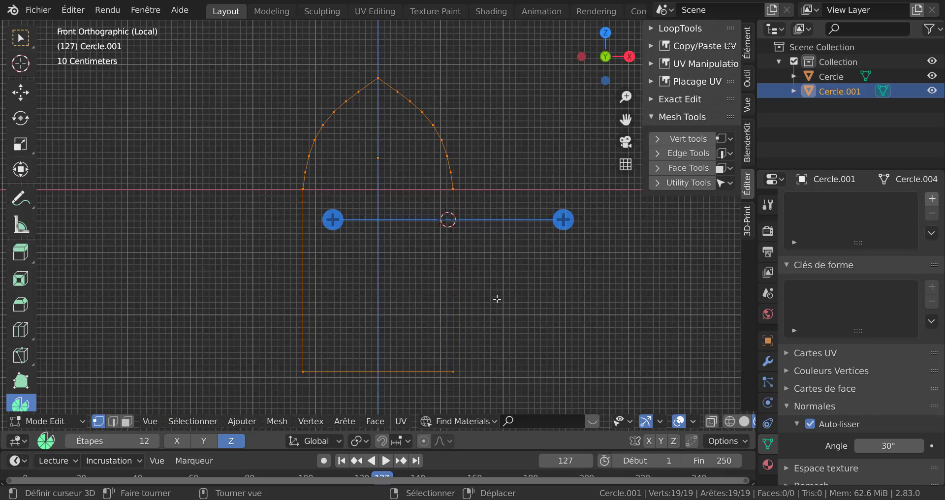
{"action": "mouse_move", "coordinate": [497, 299]}
{"action": "middle_mouse_down", "text": "shift"}
{"action": "mouse_move", "coordinate": [502, 289]}
{"action": "mouse_move", "coordinate": [445, 281]}
{"action": "mouse_move", "coordinate": [497, 291]}
{"action": "middle_mouse_up", "text": "shift"}
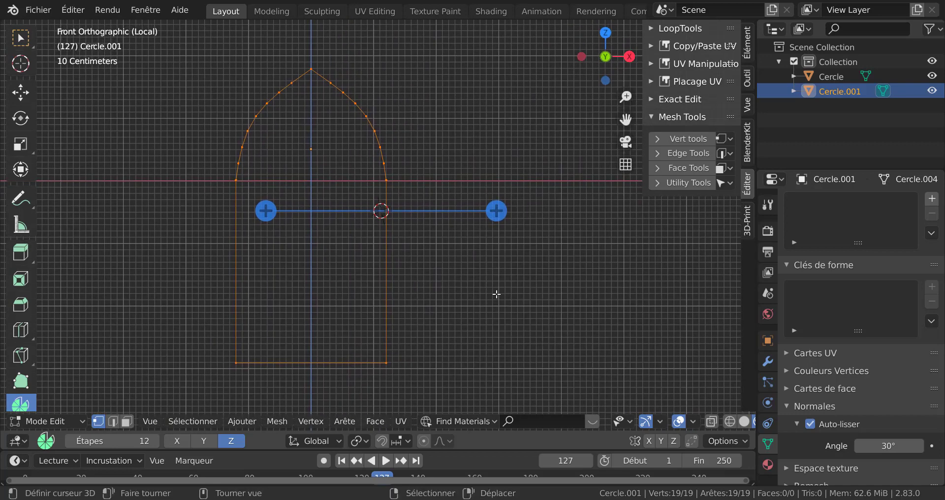
{"action": "left_click", "coordinate": [669, 138]}
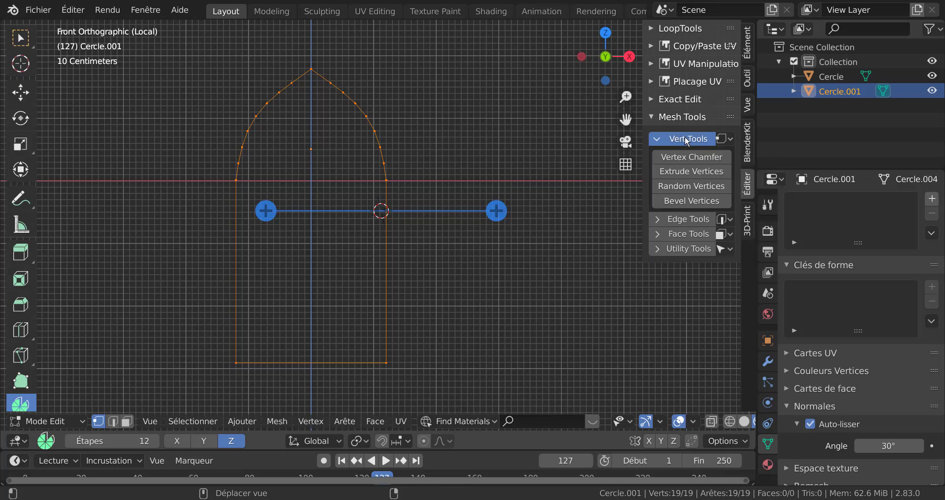
{"action": "left_click", "coordinate": [689, 218]}
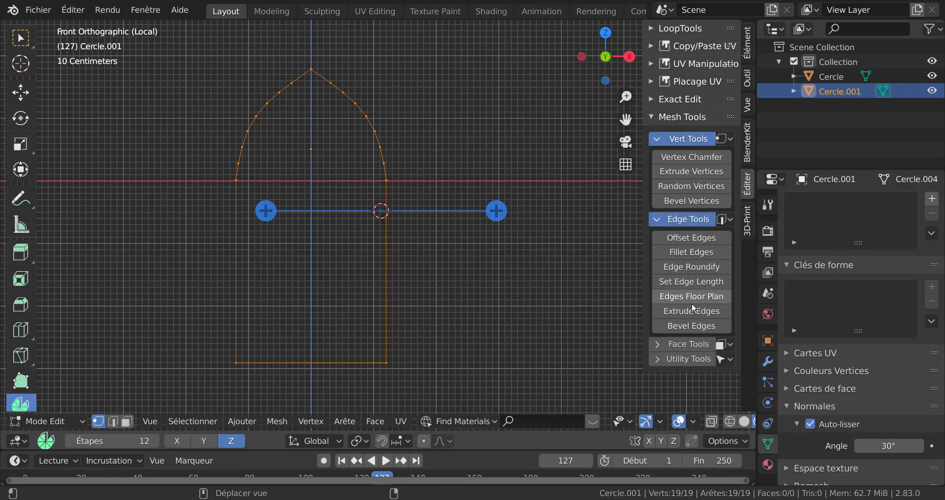
{"action": "left_click", "coordinate": [697, 240]}
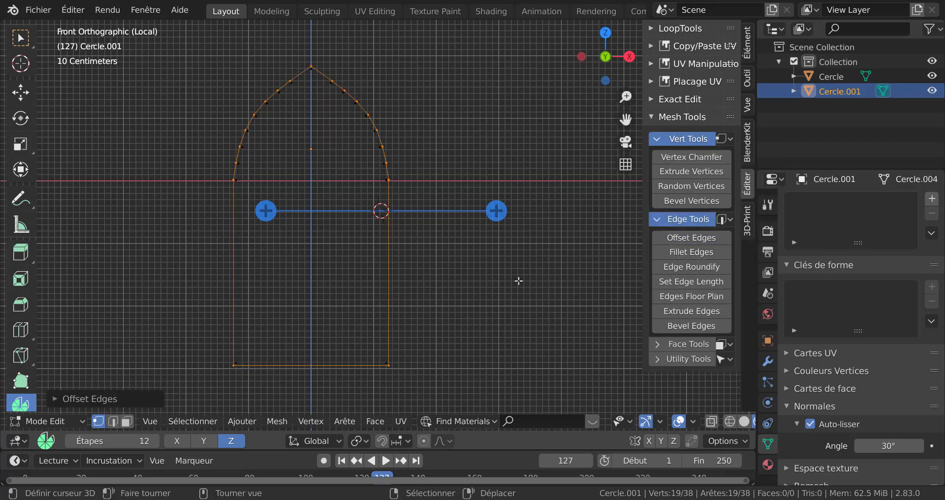
{"action": "scroll", "coordinate": [510, 281], "scroll_direction": "up", "scroll_amount": 1}
{"action": "scroll", "coordinate": [510, 280], "scroll_direction": "down", "scroll_amount": 2}
{"action": "left_click", "coordinate": [87, 400]}
{"action": "left_click_drag", "start_coordinate": [158, 189], "coordinate": [211, 187]}
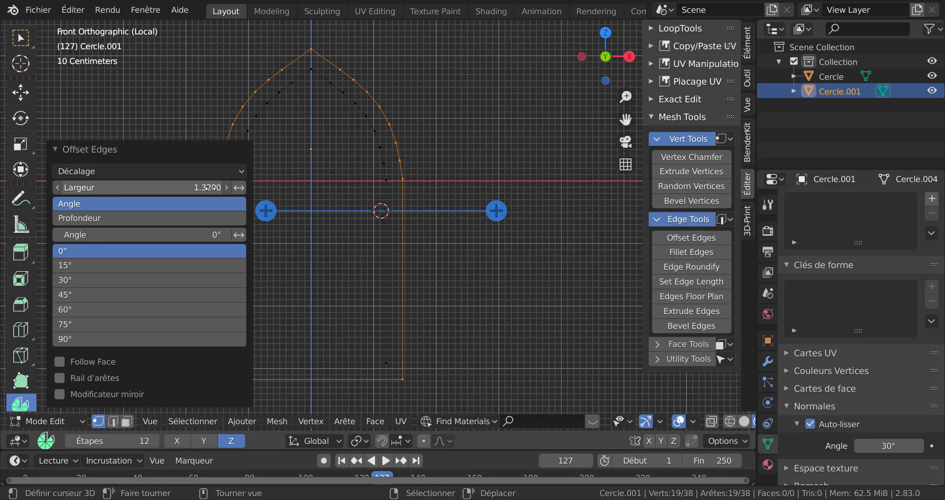
{"action": "left_click", "coordinate": [488, 298]}
Select both edge loops and bridge them into a frame of faces
{"action": "key", "text": "a"}
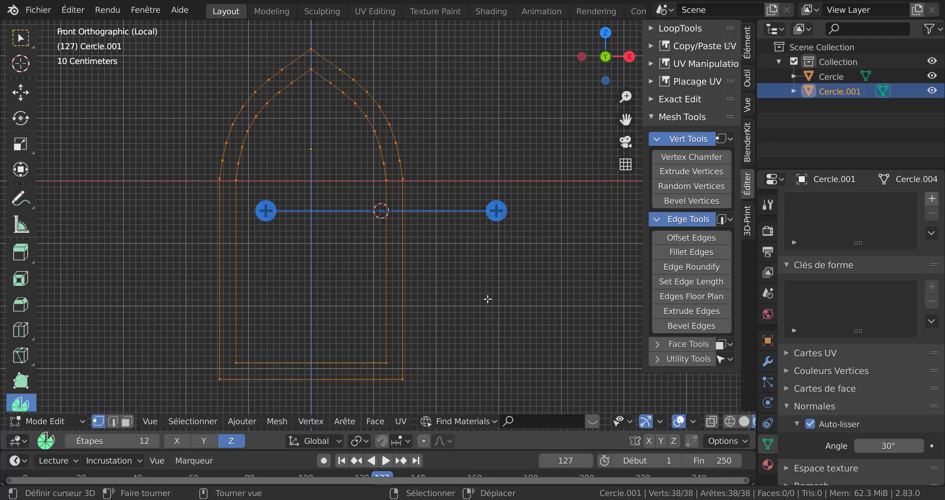
{"action": "middle_click_drag", "start_coordinate": [514, 295], "coordinate": [530, 299], "text": "shift"}
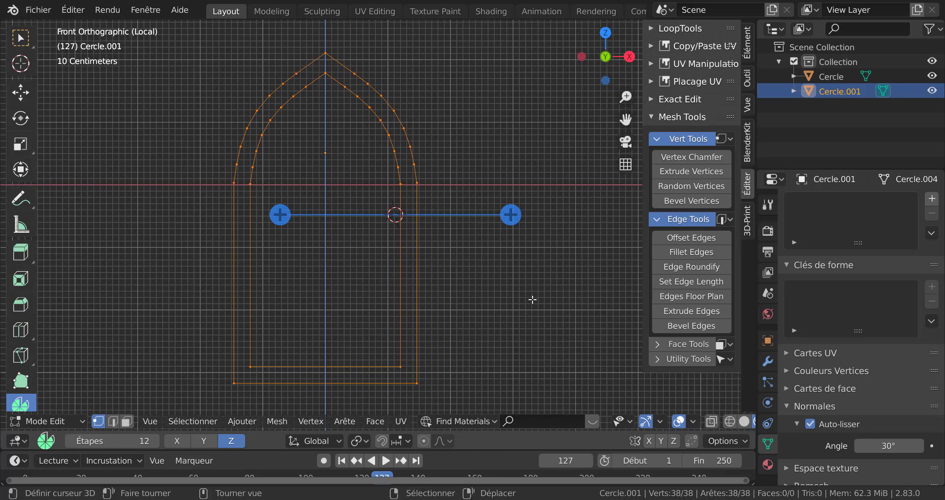
{"action": "key", "text": "q"}
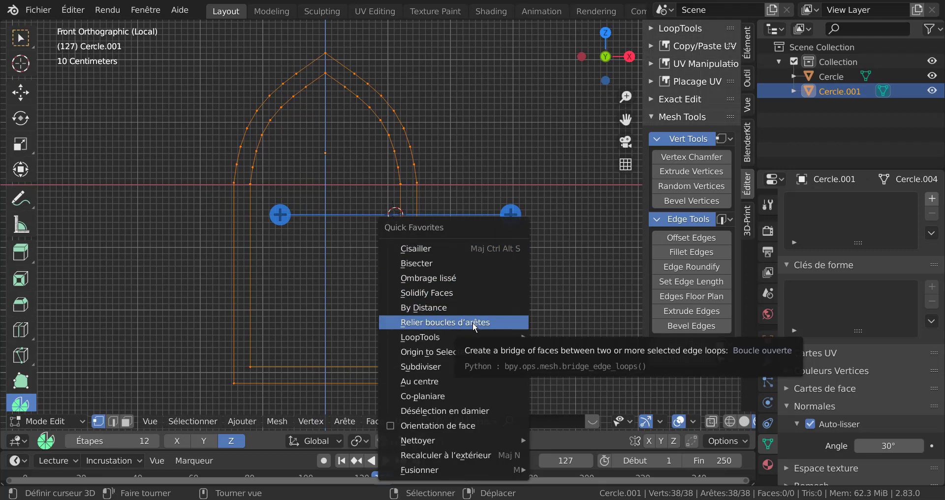
{"action": "left_click", "coordinate": [462, 322]}
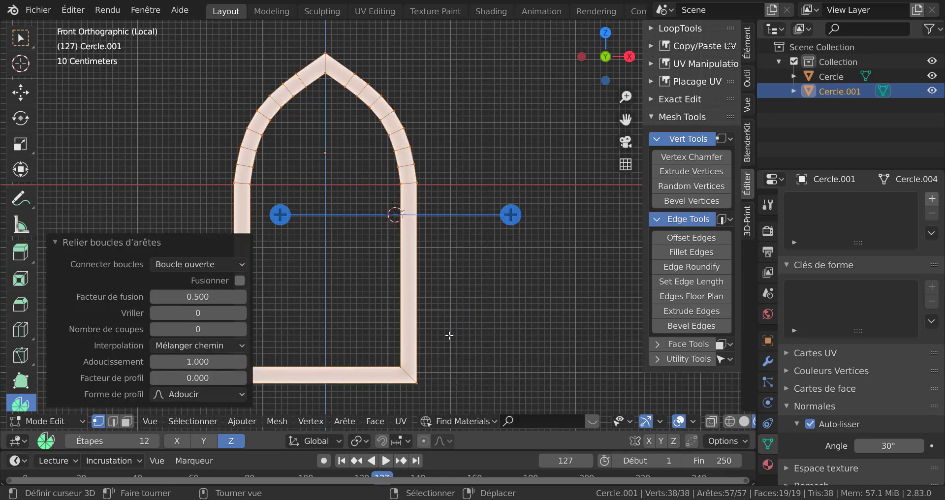
Try adding seven loop cuts across the right jamb and scaling them to zero along Z
{"action": "middle_click_drag", "start_coordinate": [453, 305], "coordinate": [508, 272], "text": "shift"}
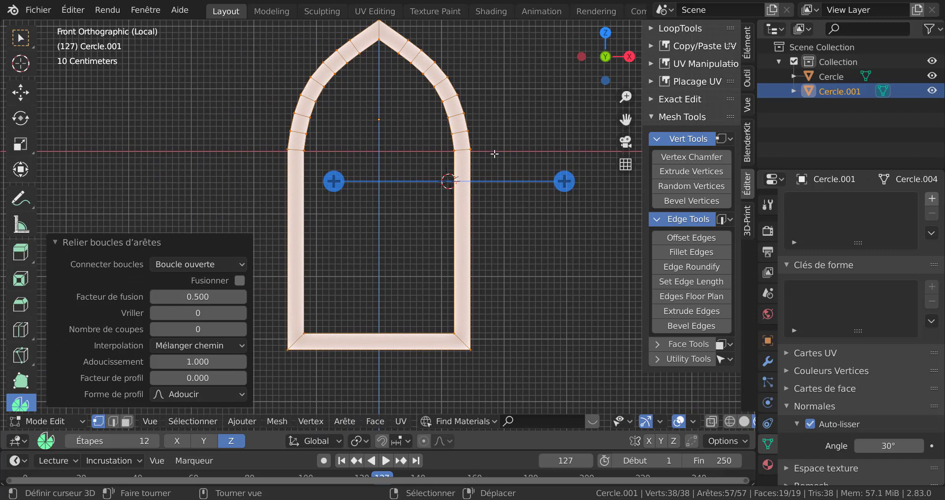
{"action": "middle_click_drag", "start_coordinate": [471, 334], "coordinate": [445, 315], "text": "shift"}
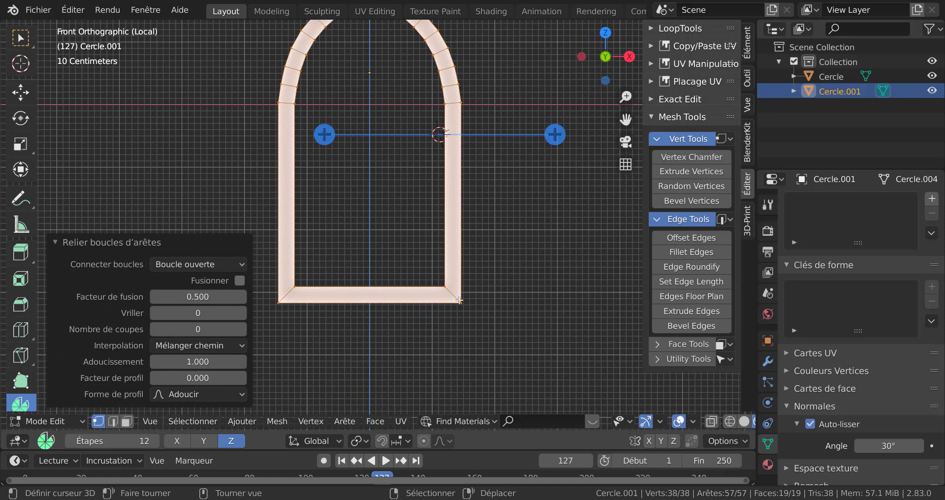
{"action": "scroll", "coordinate": [465, 344], "scroll_direction": "up", "scroll_amount": 2}
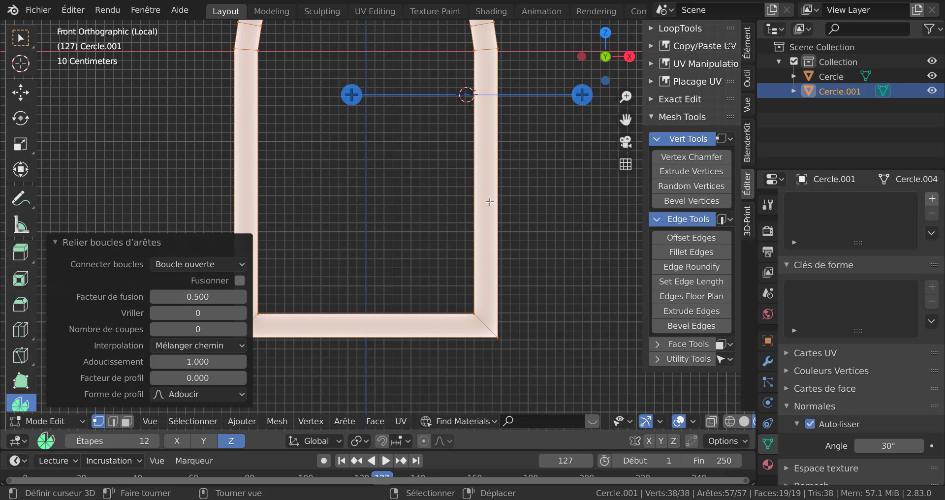
{"action": "key", "text": "ctrl+r"}
{"action": "scroll", "coordinate": [490, 202], "scroll_direction": "up", "scroll_amount": 3}
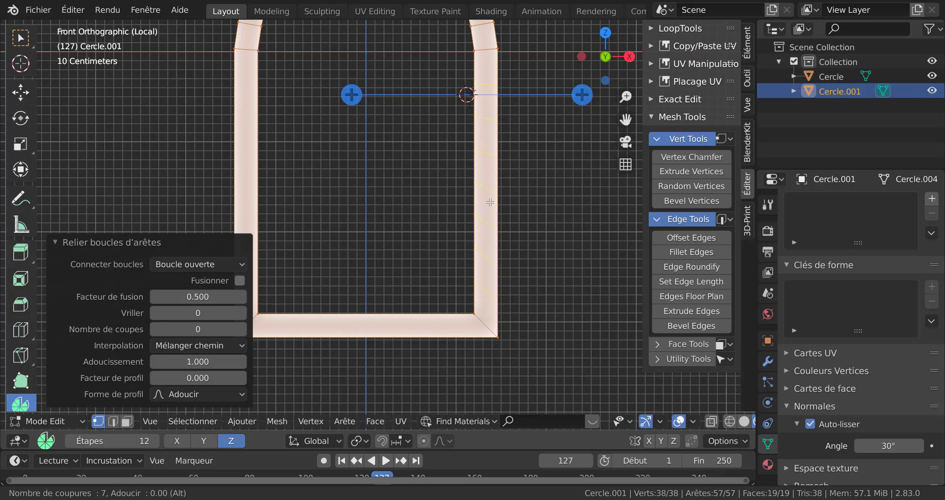
{"action": "left_click", "coordinate": [490, 202]}
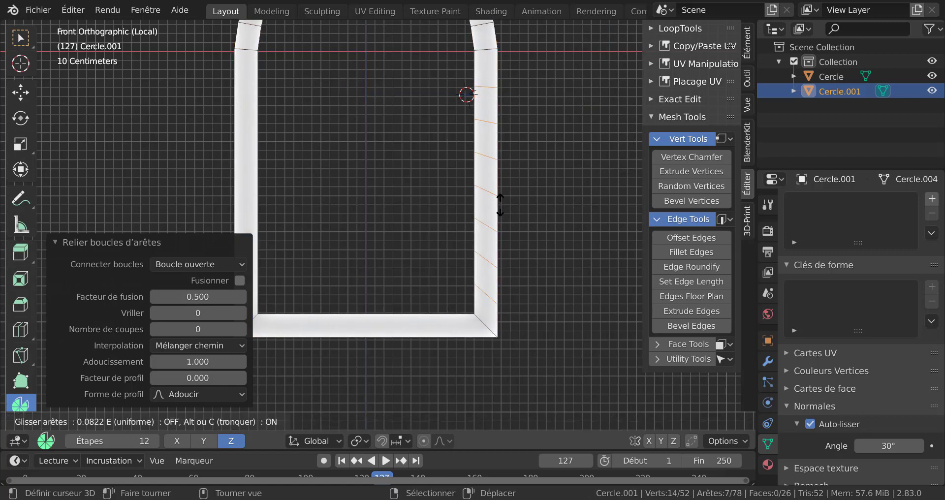
{"action": "right_click", "coordinate": [504, 199]}
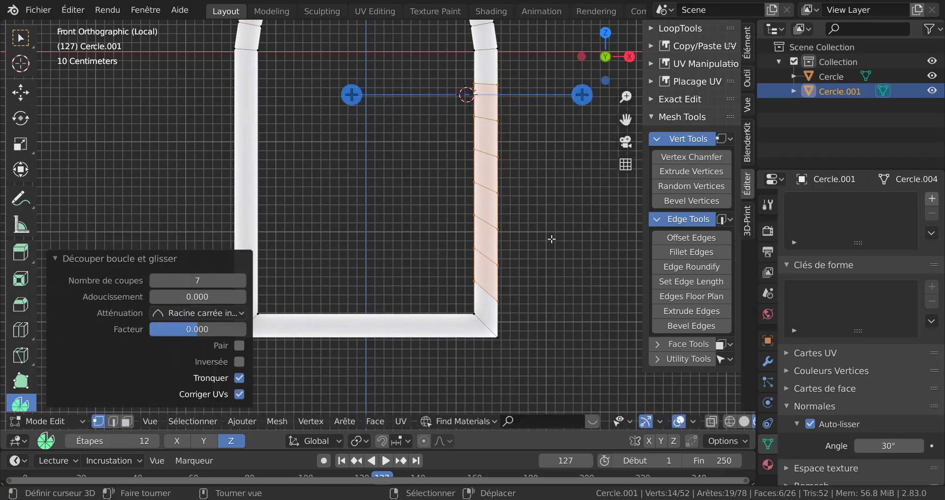
{"action": "type", "text": "sz"}
{"action": "type", "text": "0"}
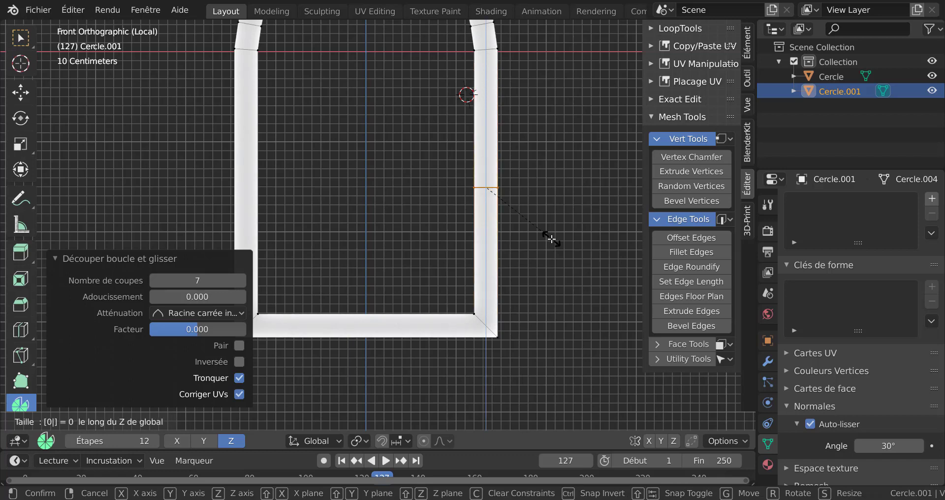
{"action": "right_click", "coordinate": [551, 238]}
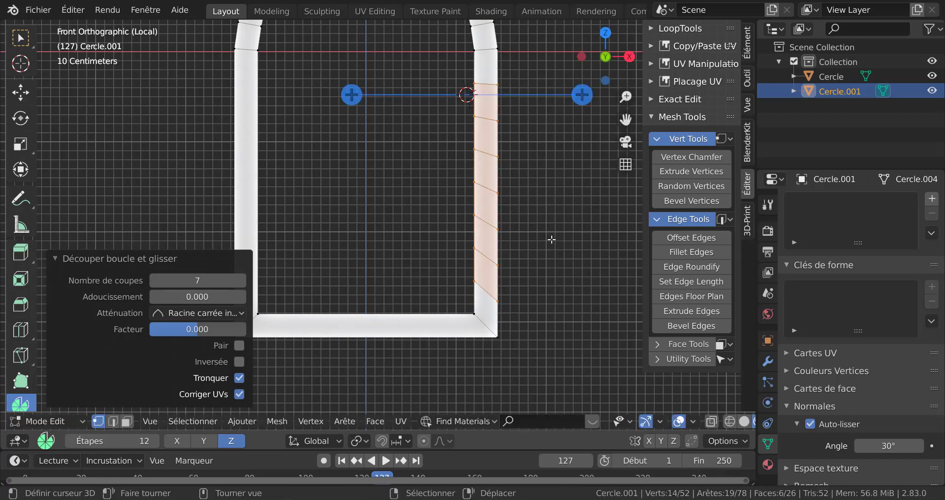
Undo the loop cuts and the edge-loop bridge
{"action": "key", "text": "ctrl"}
{"action": "key", "text": "ctrl+z"}
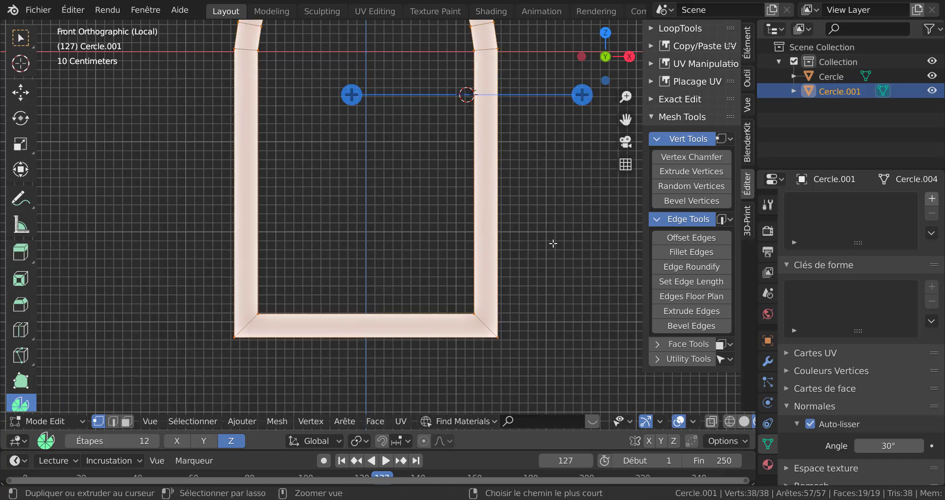
{"action": "key", "text": "ctrl+z"}
Bridge the inner and outer edge loops again to form the frame faces
{"action": "scroll", "coordinate": [552, 243], "scroll_direction": "down", "scroll_amount": 2}
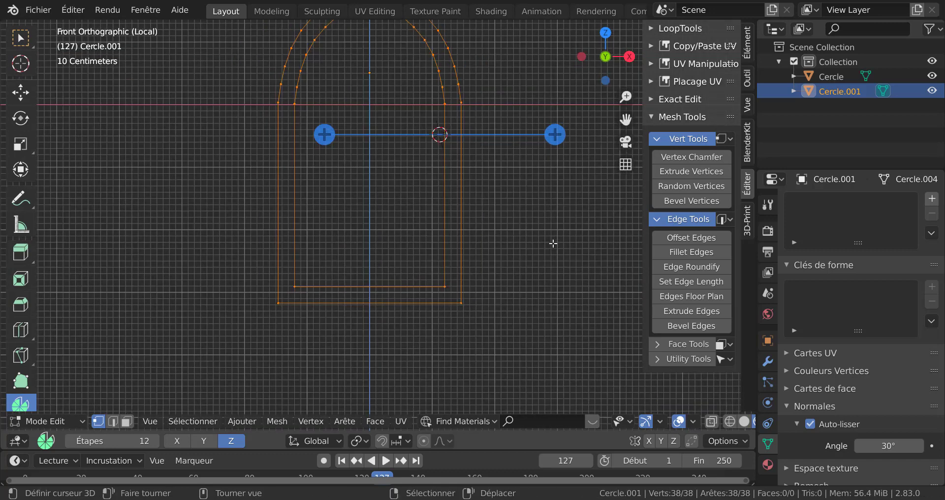
{"action": "middle_click_drag", "start_coordinate": [527, 186], "coordinate": [507, 254], "text": "shift"}
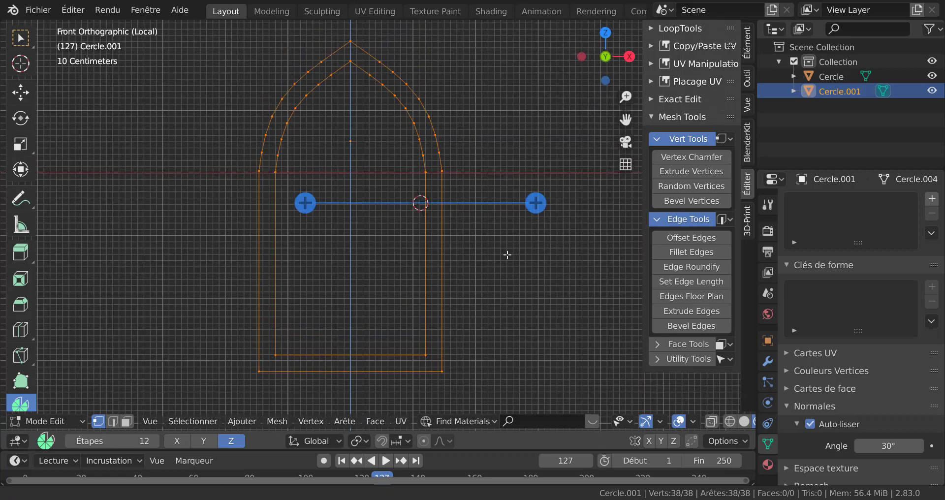
{"action": "key", "text": "q"}
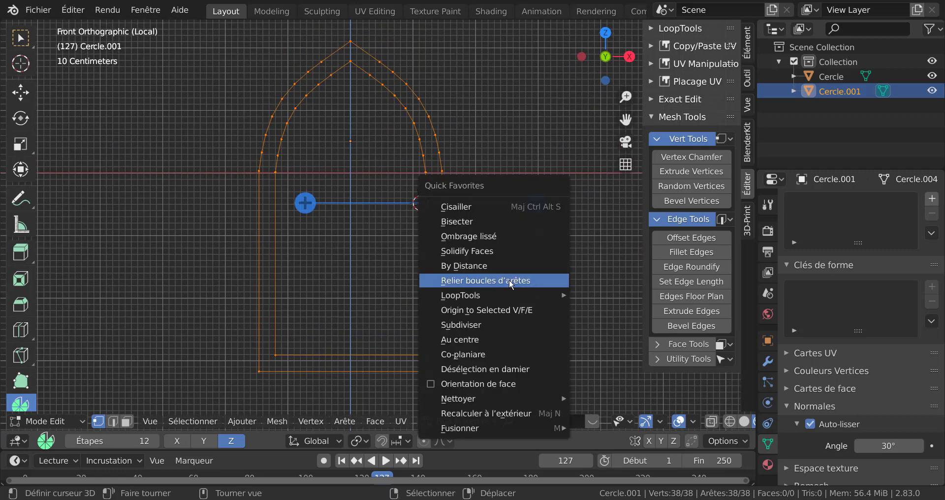
{"action": "left_click", "coordinate": [510, 280]}
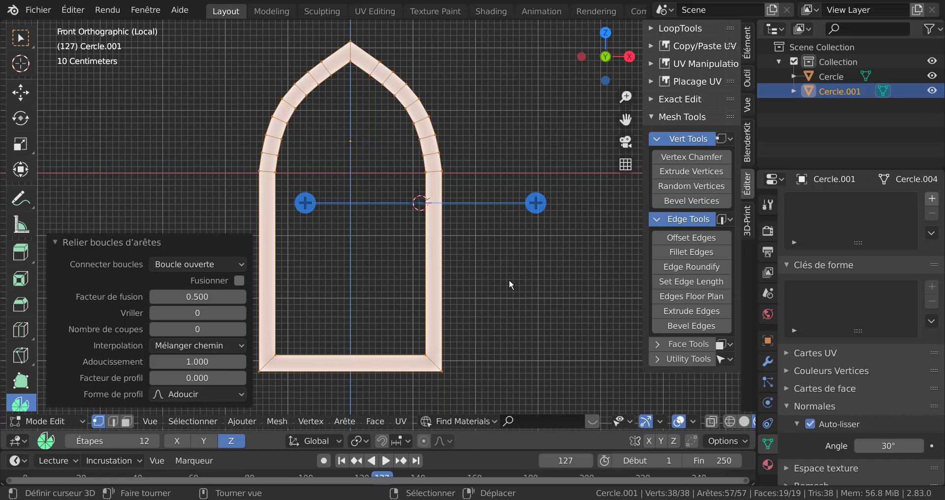
Select the vertex at the frame's right springline and vertex-slide it with a factor of 0.005
{"action": "middle_click_drag", "start_coordinate": [498, 308], "coordinate": [491, 281], "text": "shift"}
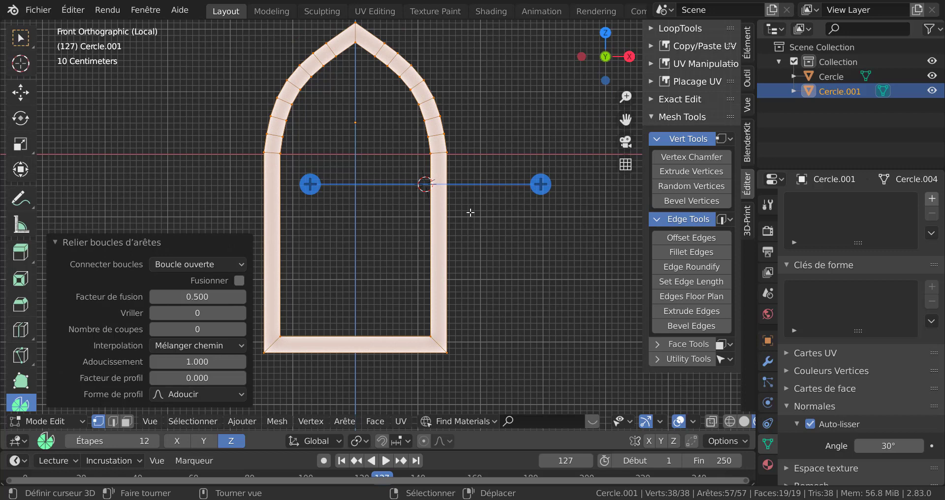
{"action": "left_click", "coordinate": [463, 157]}
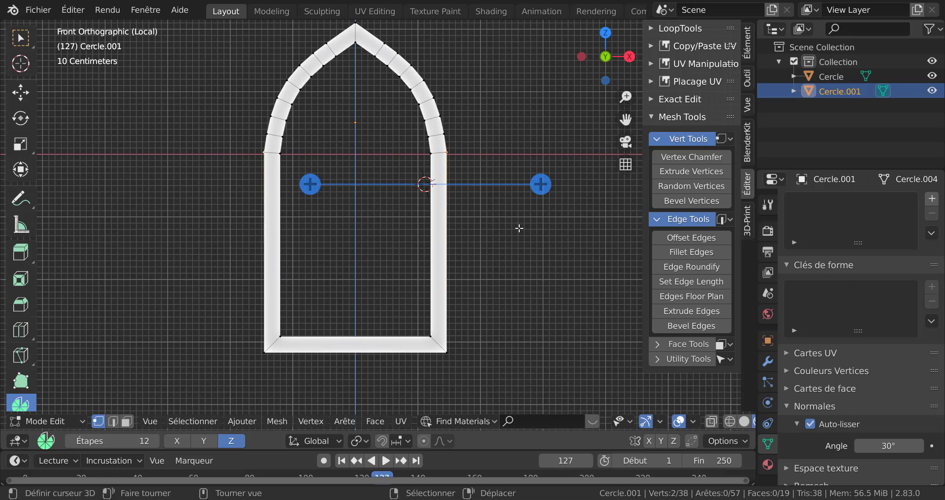
{"action": "key", "text": "shift+v"}
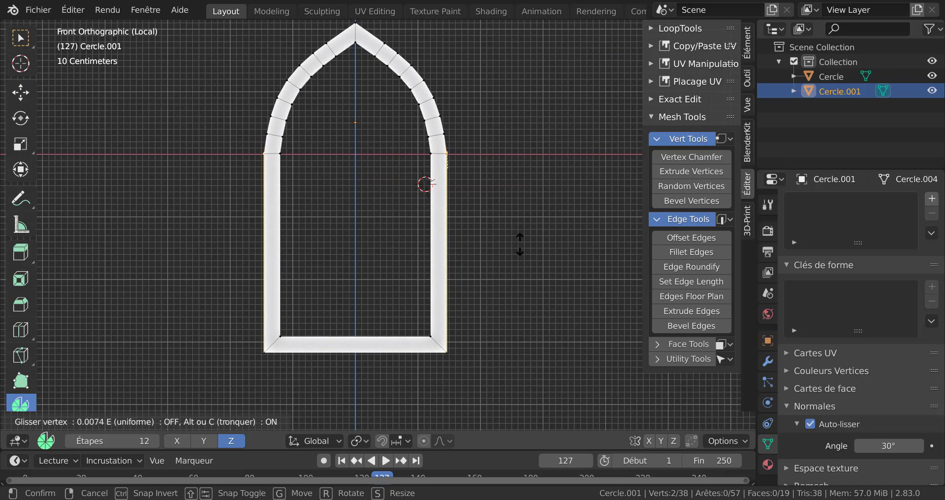
{"action": "left_click", "coordinate": [519, 246]}
Select the whole frame and bisect it with a horizontal cut line just above the bottom rail
{"action": "scroll", "coordinate": [462, 191], "scroll_direction": "up", "scroll_amount": 2}
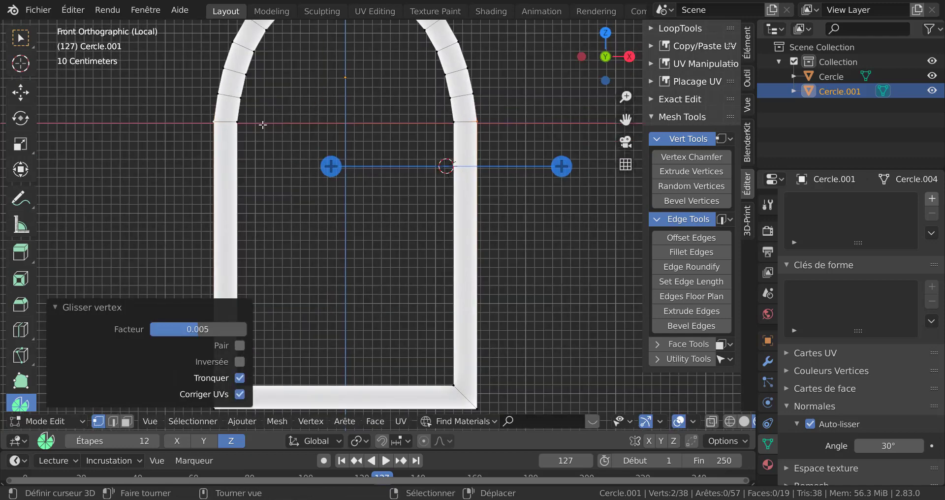
{"action": "scroll", "coordinate": [482, 127], "scroll_direction": "down", "scroll_amount": 3}
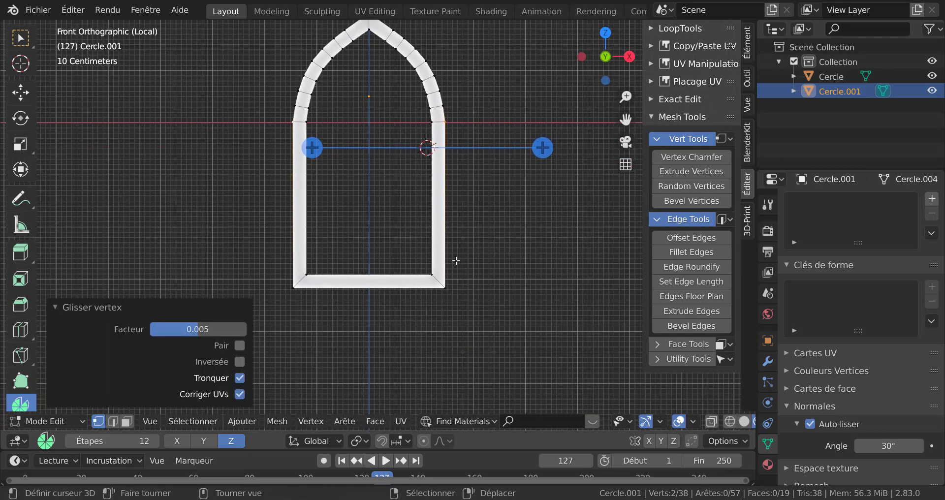
{"action": "key", "text": "a"}
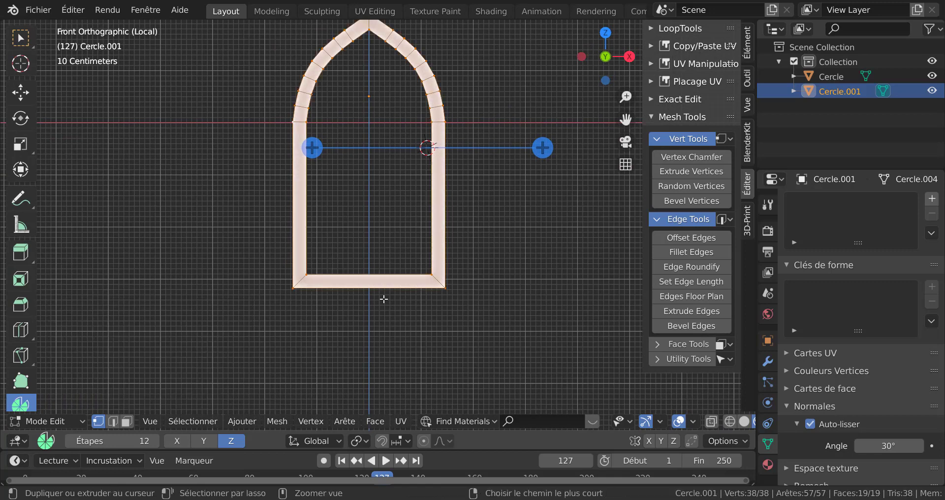
{"action": "key", "text": "q"}
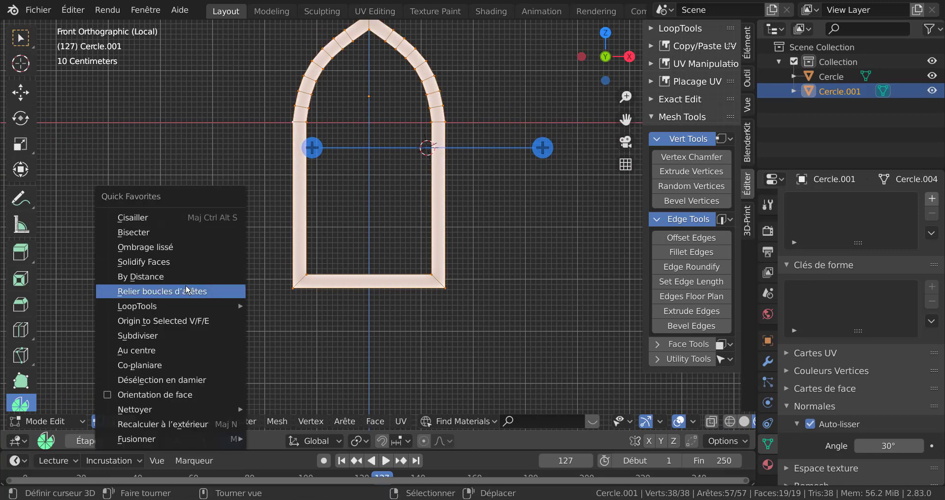
{"action": "left_click", "coordinate": [144, 234]}
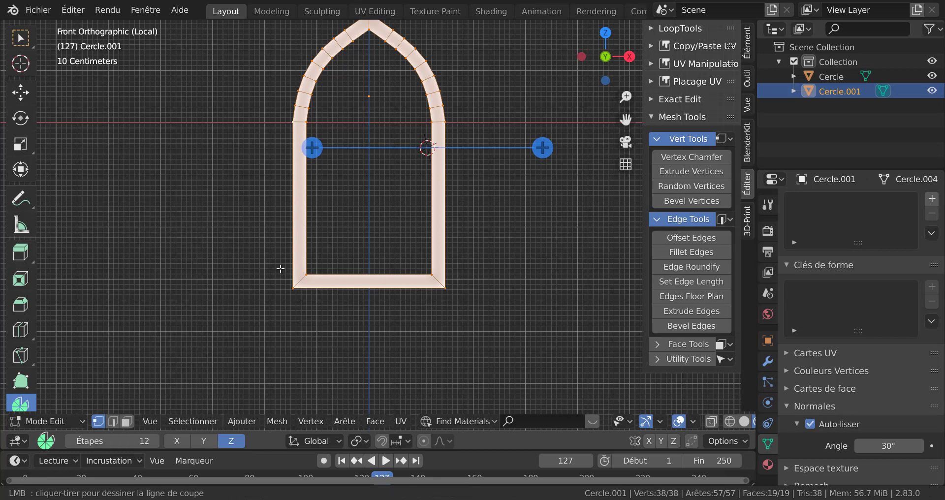
{"action": "left_click_drag", "start_coordinate": [280, 268], "coordinate": [519, 269]}
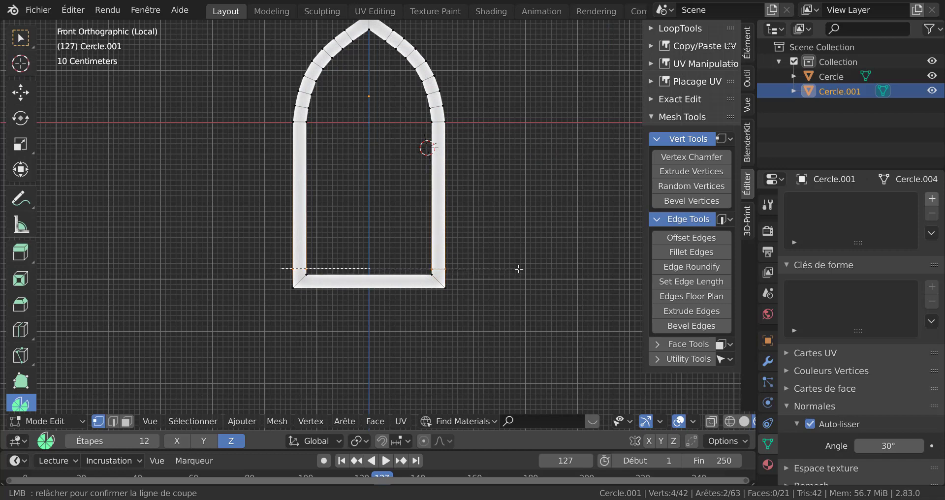
Confirm the horizontal bisect cut line just above the frame's bottom rail
{"action": "left_click_drag", "start_coordinate": [518, 269], "coordinate": [518, 269]}
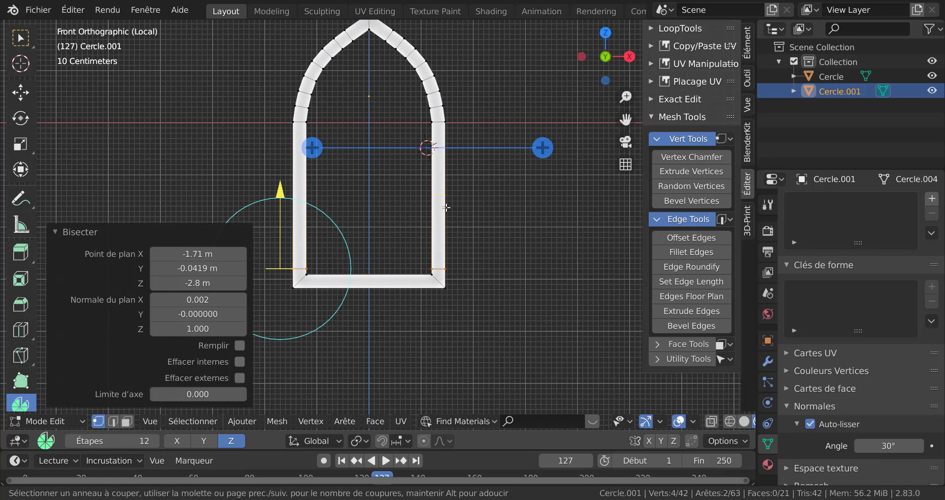
{"action": "key", "text": "ctrl+r"}
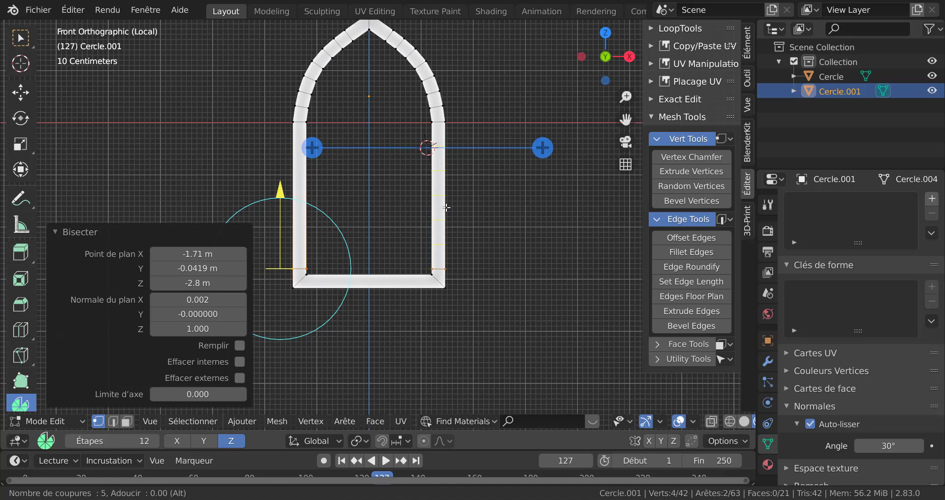
{"action": "key", "text": "Escape"}
Select the whole frame and add seven loop cuts across its right jamb
{"action": "key", "text": "alt+a"}
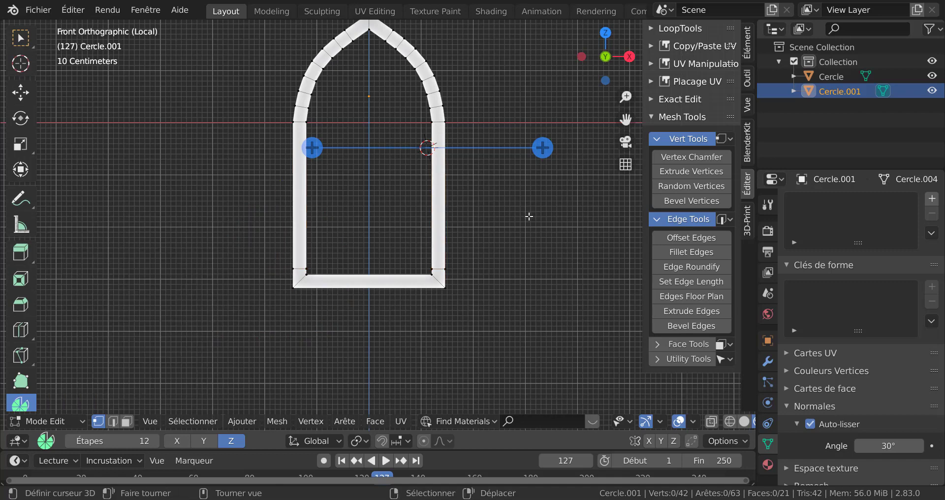
{"action": "key", "text": "a"}
{"action": "middle_click_drag", "start_coordinate": [528, 220], "coordinate": [470, 268], "text": "shift"}
{"action": "scroll", "coordinate": [458, 262], "scroll_direction": "up", "scroll_amount": 1}
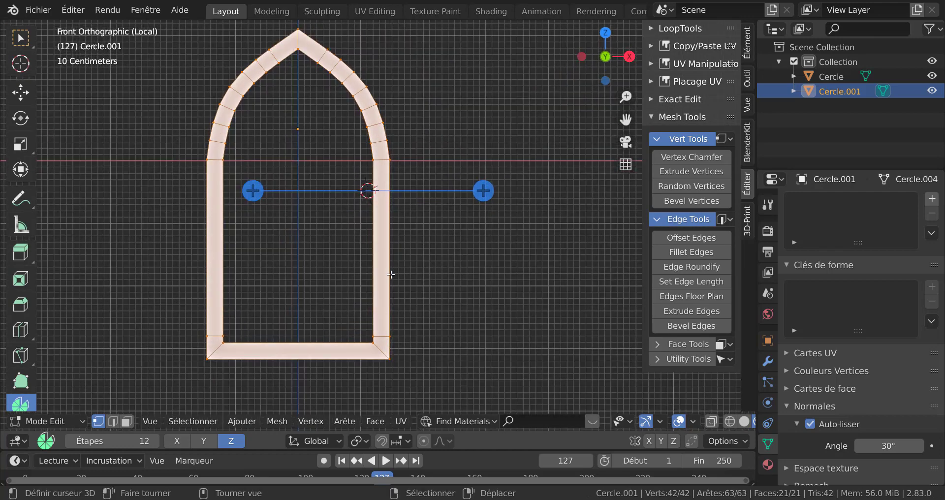
{"action": "key", "text": "ctrl+r"}
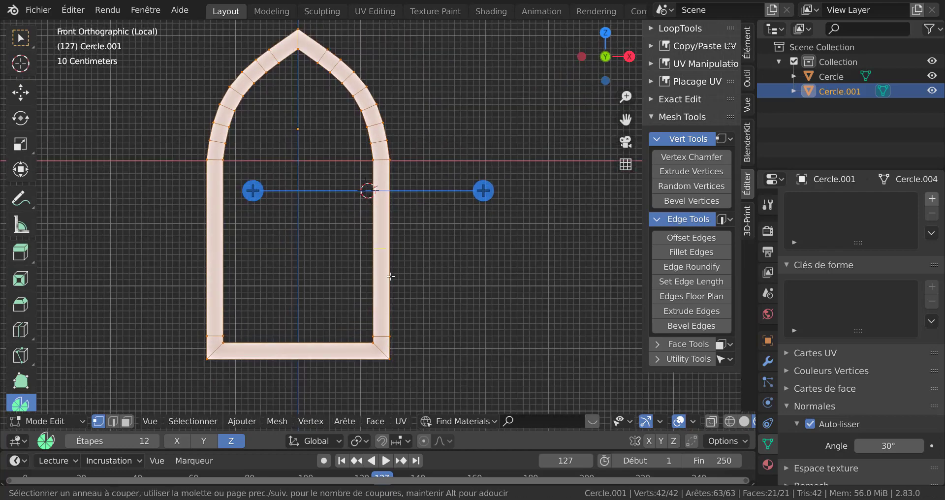
{"action": "scroll", "coordinate": [390, 277], "scroll_direction": "up", "scroll_amount": 2}
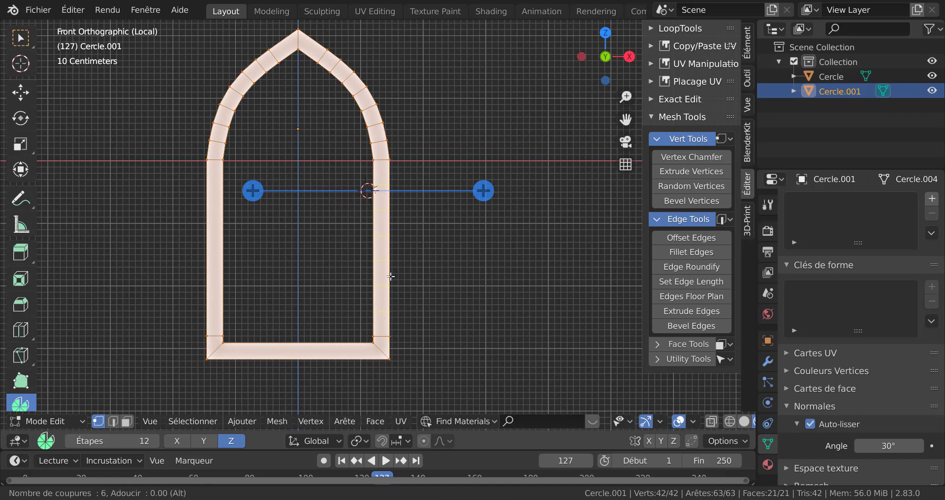
{"action": "left_click", "coordinate": [390, 277]}
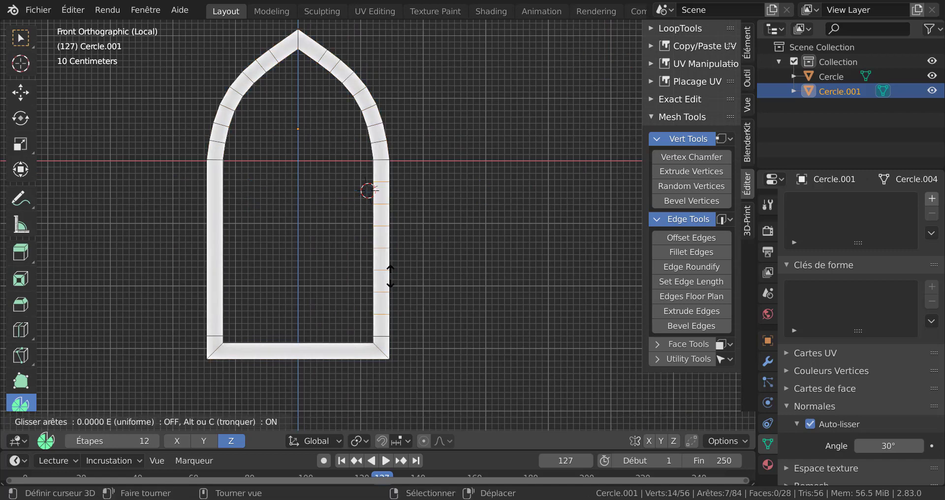
{"action": "right_click", "coordinate": [390, 276]}
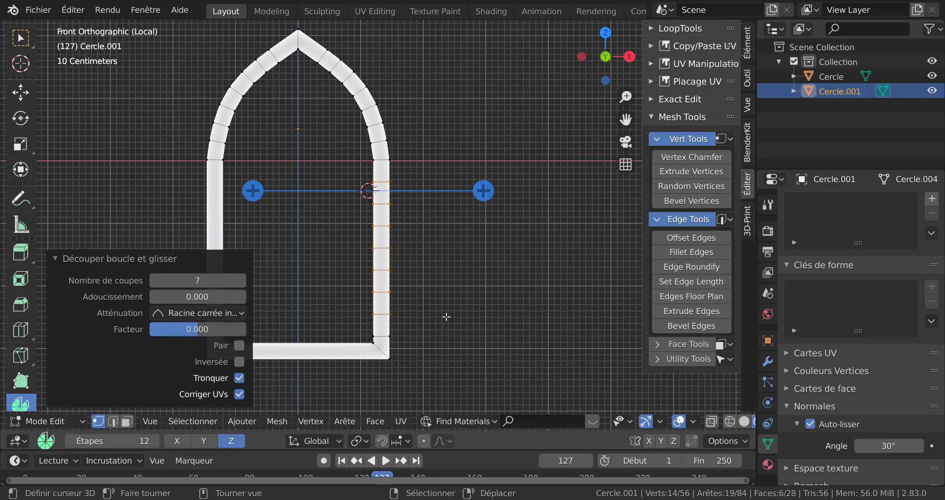
Add seven loop cuts across the frame's left jamb
{"action": "middle_click_drag", "start_coordinate": [486, 286], "coordinate": [608, 272], "text": "shift"}
{"action": "key", "text": "ctrl+r"}
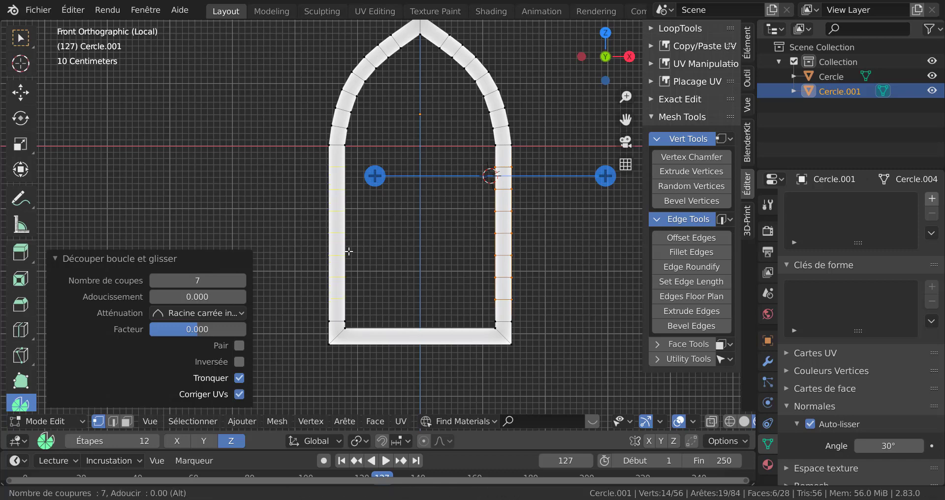
{"action": "left_click", "coordinate": [349, 251]}
{"action": "right_click", "coordinate": [349, 251]}
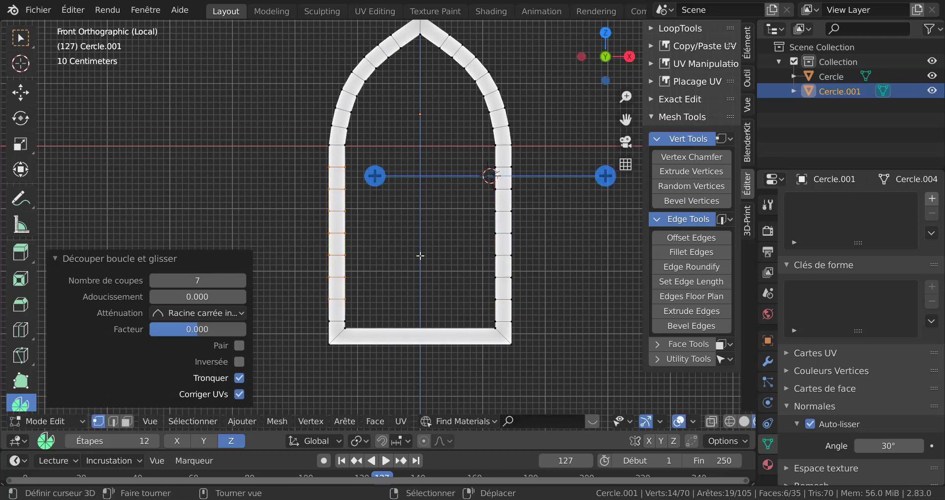
Leave Edit Mode and exit local view to inspect the frame against the window tracery
{"action": "middle_click_drag", "start_coordinate": [447, 276], "coordinate": [386, 266]}
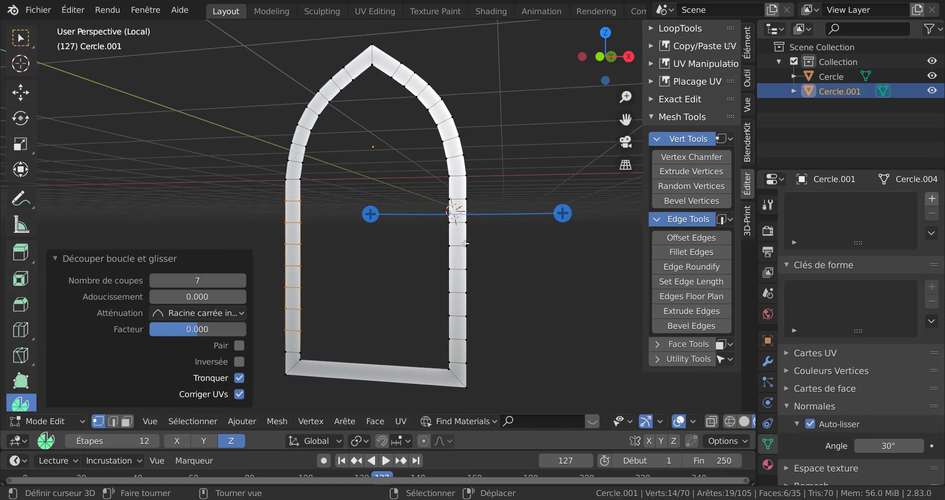
{"action": "middle_click_drag", "start_coordinate": [539, 287], "coordinate": [479, 319]}
{"action": "key", "text": "Tab"}
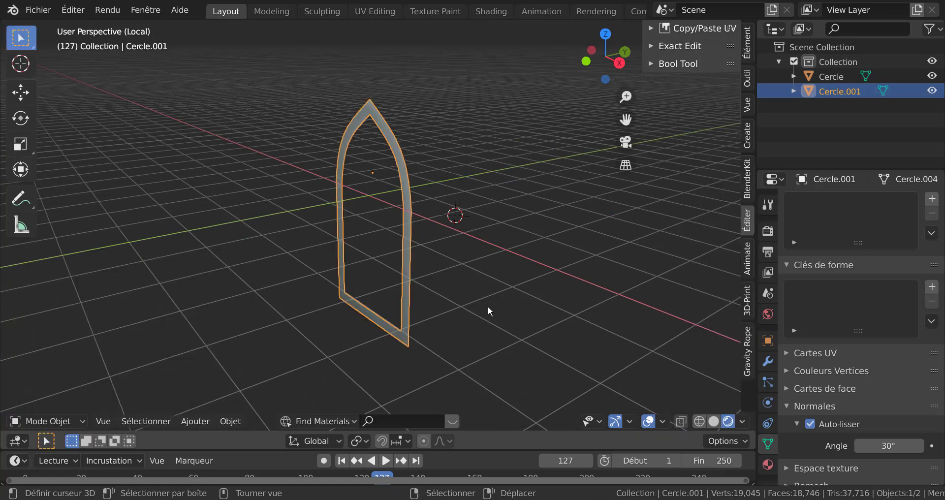
{"action": "key", "text": "KP_Divide"}
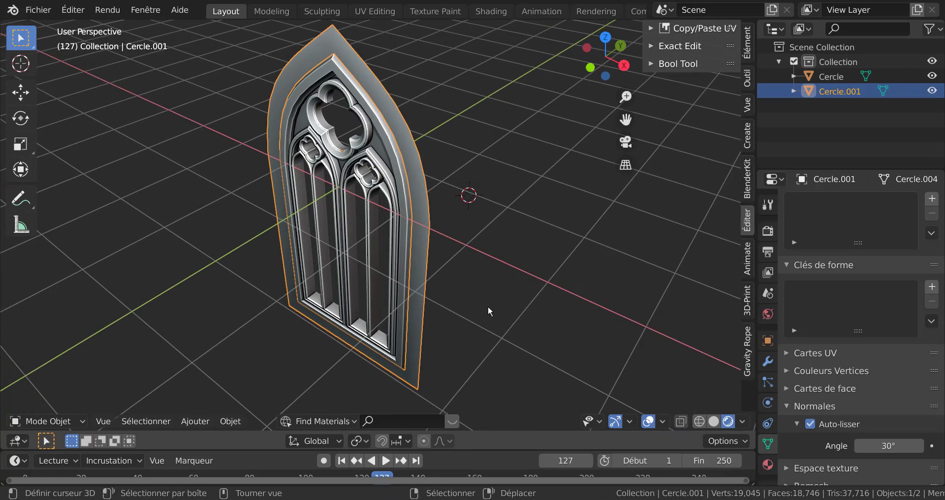
{"action": "mouse_move", "coordinate": [485, 307]}
{"action": "middle_mouse_down"}
{"action": "mouse_move", "coordinate": [520, 287]}
{"action": "mouse_move", "coordinate": [512, 254]}
{"action": "mouse_move", "coordinate": [517, 274]}
{"action": "mouse_move", "coordinate": [481, 289]}
{"action": "mouse_move", "coordinate": [481, 308]}
{"action": "middle_mouse_up"}
Select the whole frame in Edit Mode and extrude it along its normal by about 0.74 m
{"action": "key", "text": "Tab"}
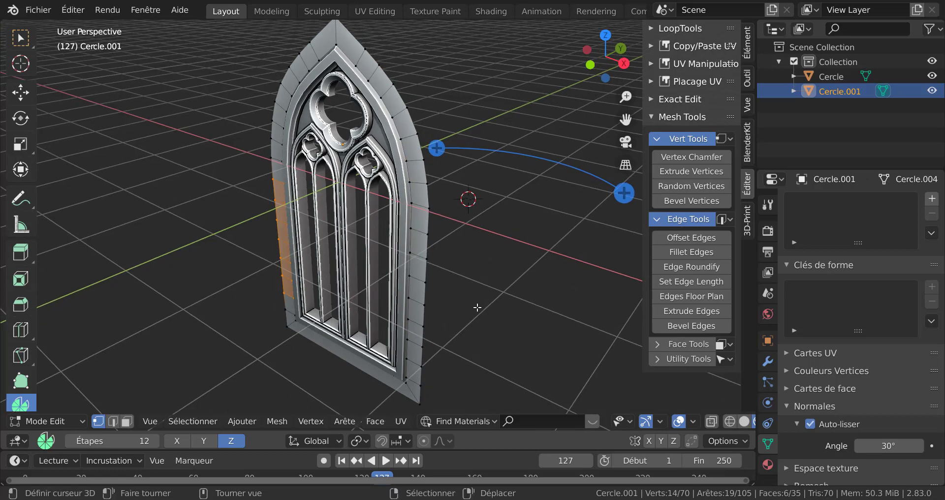
{"action": "key", "text": "a"}
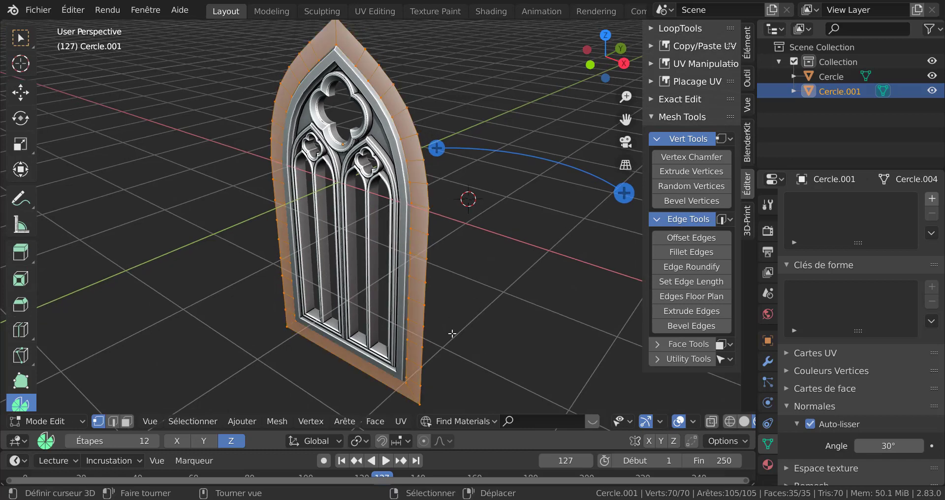
{"action": "key", "text": "e"}
{"action": "key", "text": "z"}
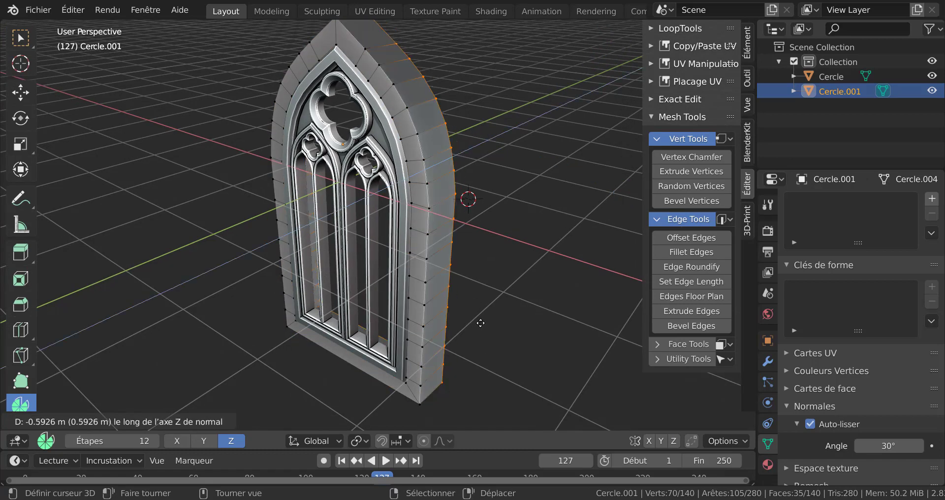
{"action": "left_click", "coordinate": [484, 318]}
Select the frame's outer edge loop and move it -0.2113 m along Y
{"action": "middle_click_drag", "start_coordinate": [485, 318], "coordinate": [365, 306]}
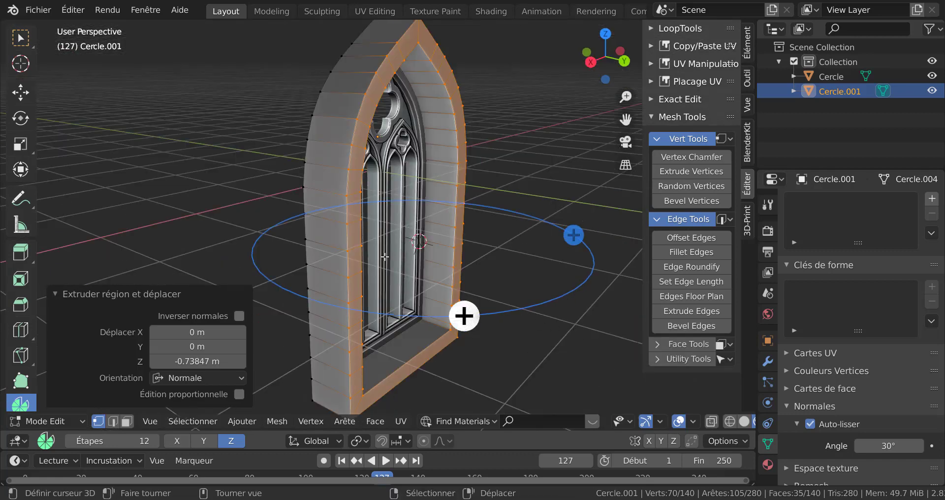
{"action": "middle_click_drag", "start_coordinate": [462, 316], "coordinate": [455, 258]}
{"action": "left_click", "coordinate": [389, 196], "text": "alt"}
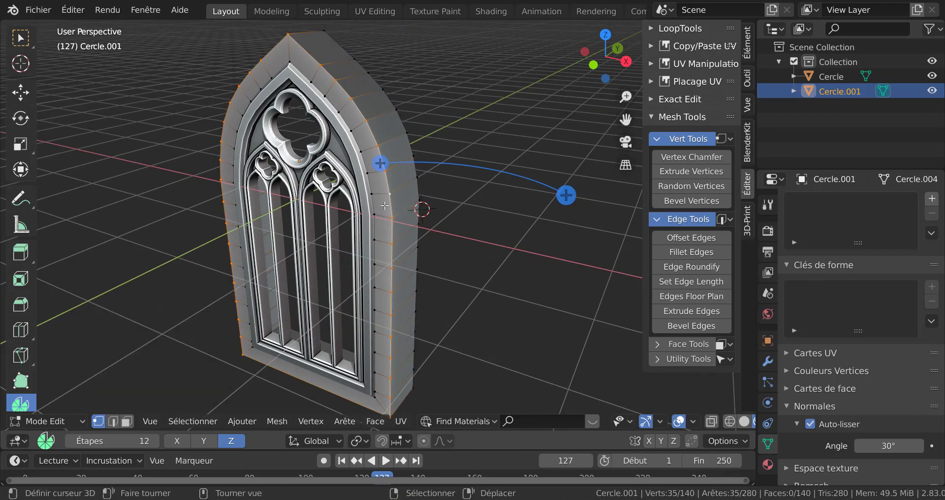
{"action": "scroll", "coordinate": [522, 271], "scroll_direction": "down", "scroll_amount": 3}
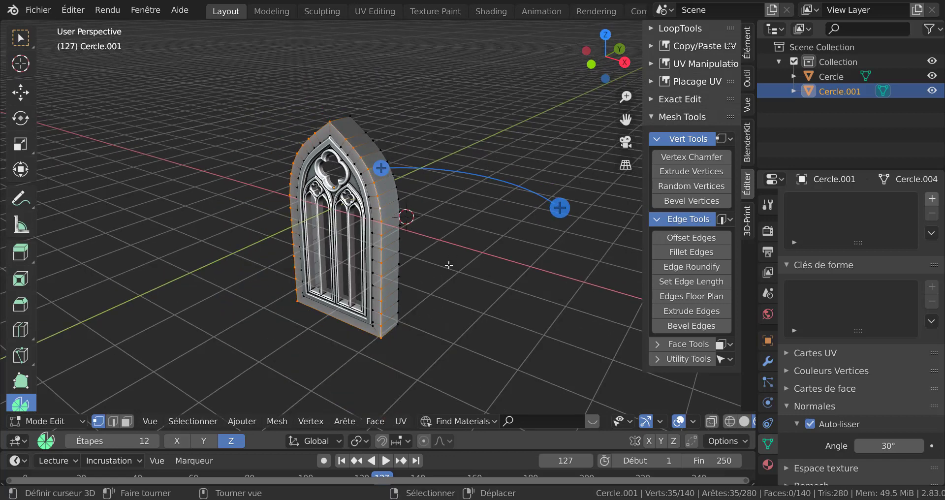
{"action": "key", "text": "g"}
{"action": "key", "text": "y"}
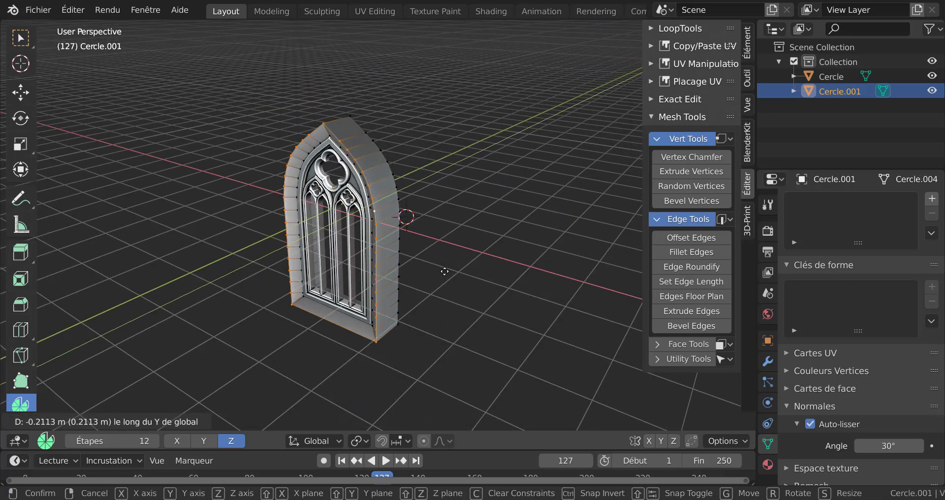
{"action": "left_click", "coordinate": [444, 271]}
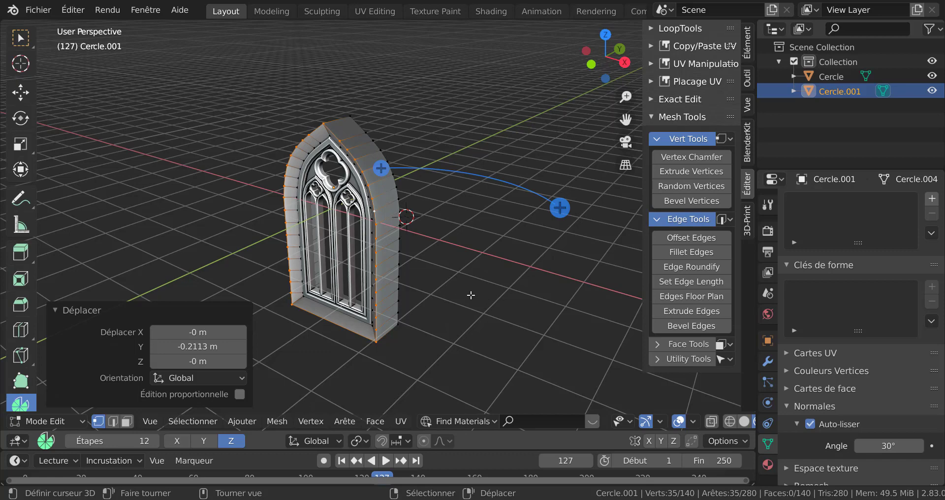
Select the frame's inner edge loop and move it about -0.18 m along Y
{"action": "scroll", "coordinate": [465, 291], "scroll_direction": "up", "scroll_amount": 2}
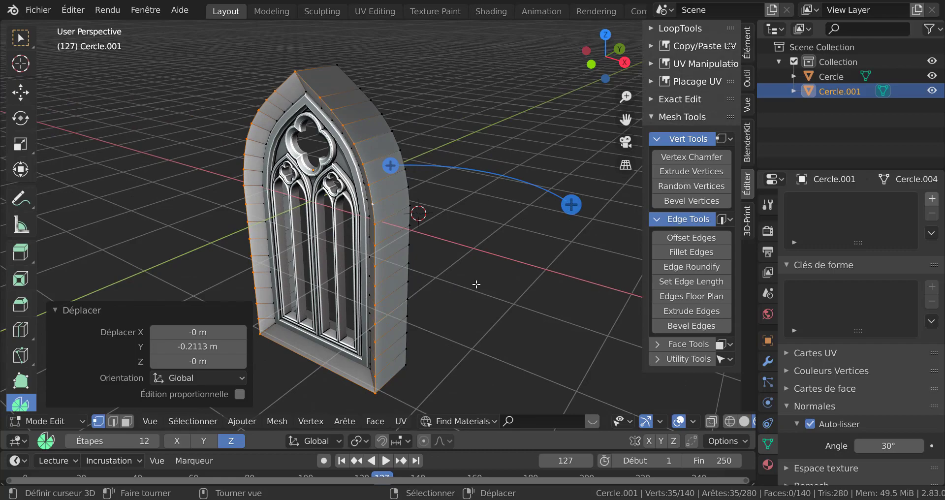
{"action": "middle_click_drag", "start_coordinate": [490, 285], "coordinate": [362, 272]}
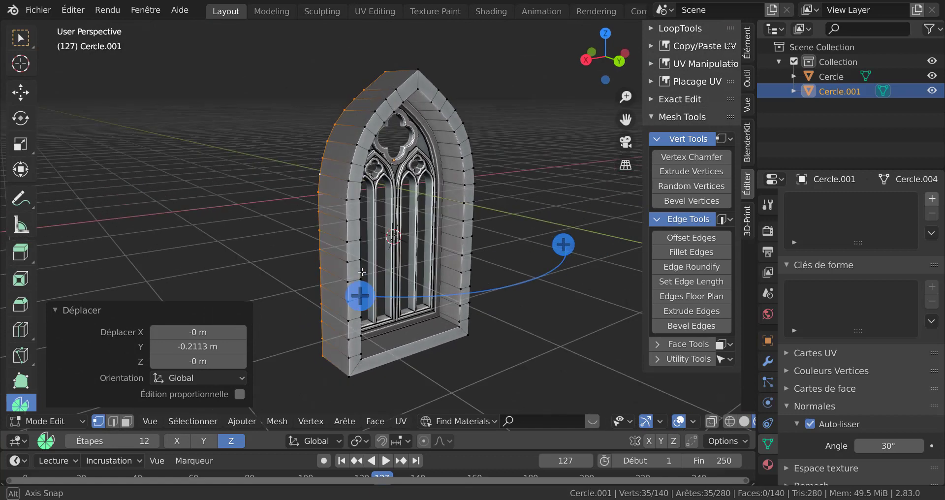
{"action": "left_click", "coordinate": [462, 200], "text": "alt"}
{"action": "middle_click_drag", "start_coordinate": [462, 199], "coordinate": [528, 349]}
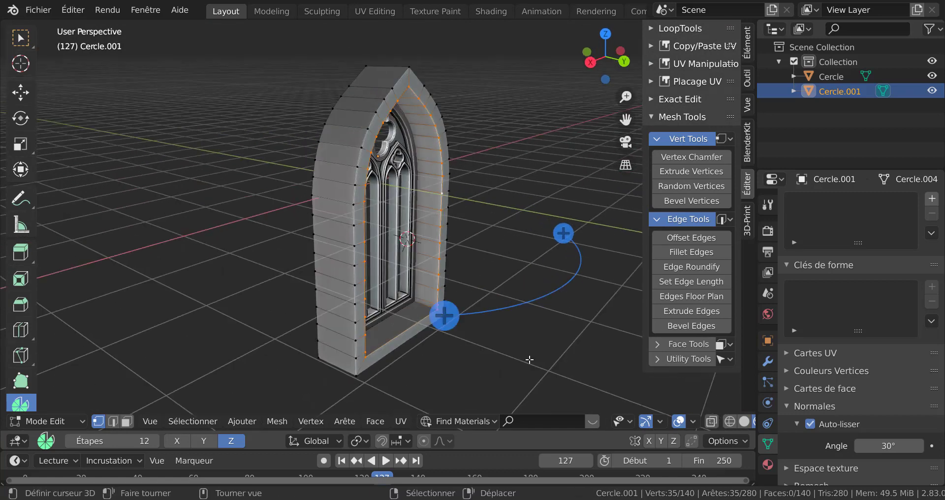
{"action": "key", "text": "g"}
{"action": "key", "text": "y"}
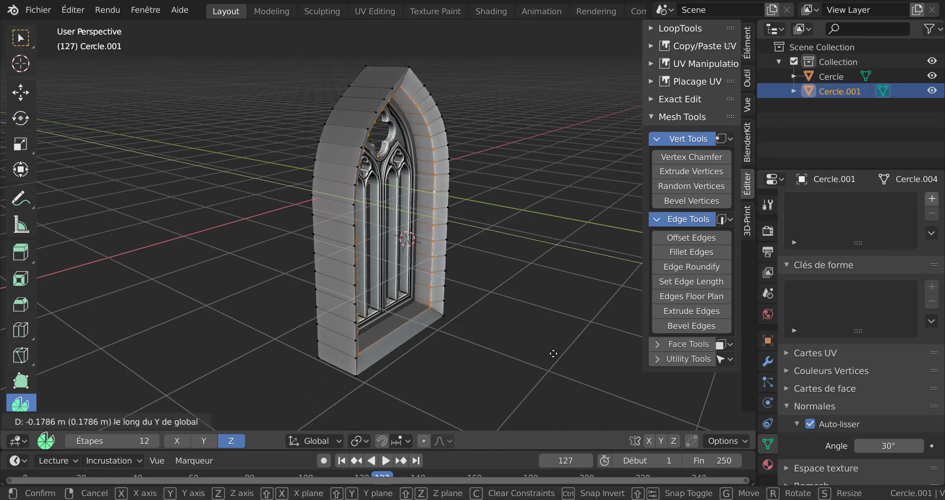
{"action": "left_click", "coordinate": [524, 342]}
Switch to Object Mode to inspect the deepened frame, then return to Edit Mode
{"action": "key", "text": "Tab"}
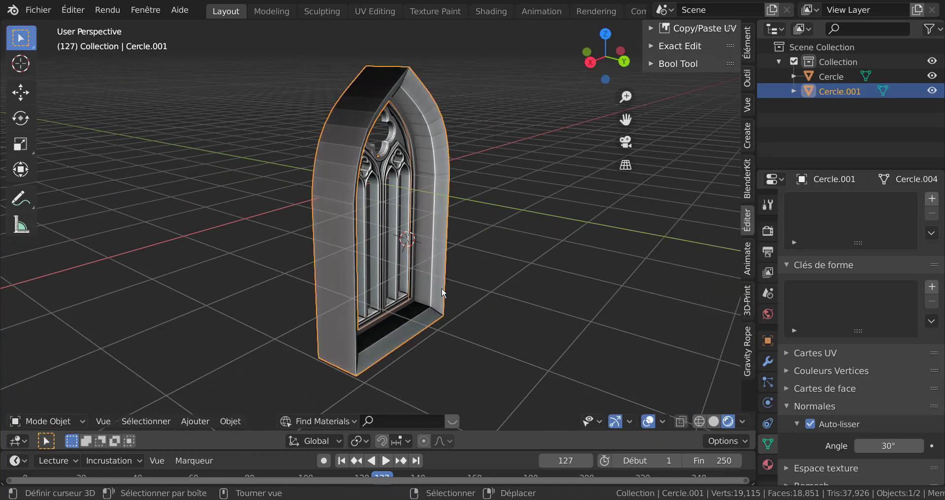
{"action": "middle_click_drag", "start_coordinate": [441, 288], "coordinate": [542, 277]}
{"action": "key", "text": "Tab"}
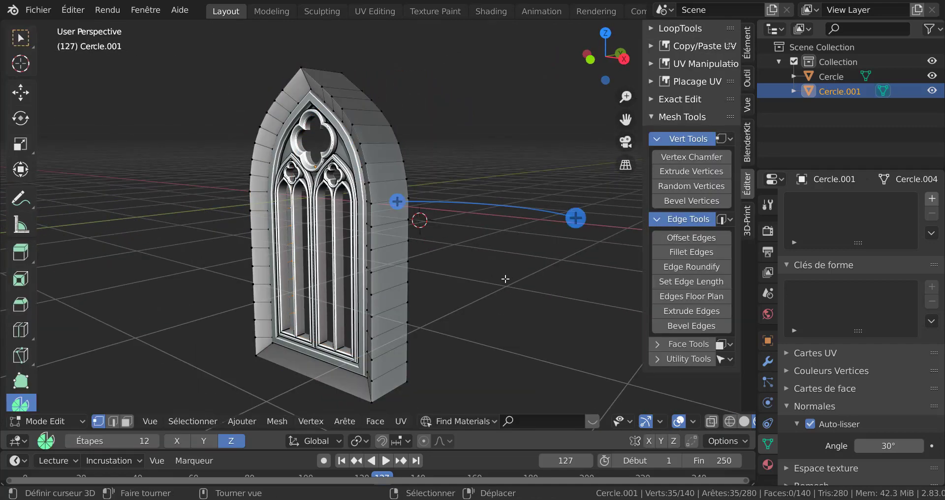
{"action": "middle_click_drag", "start_coordinate": [519, 291], "coordinate": [520, 290]}
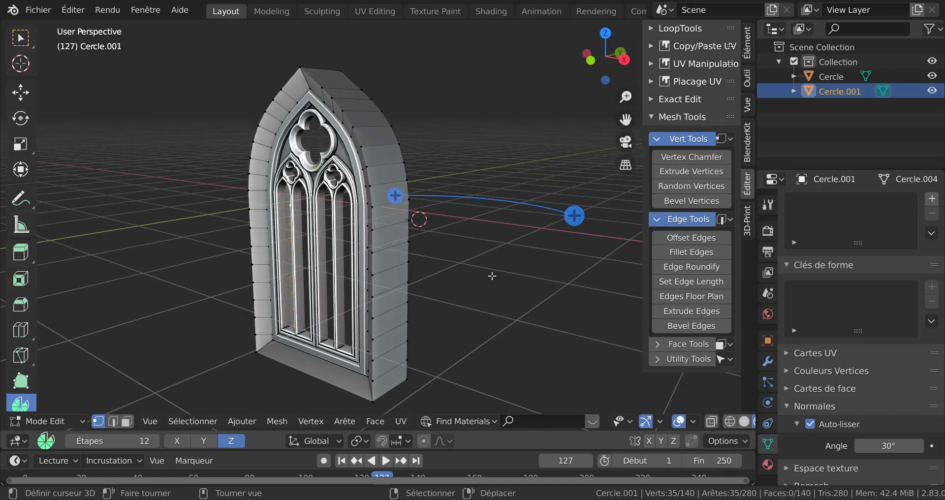
{"action": "middle_click_drag", "start_coordinate": [546, 279], "coordinate": [488, 288]}
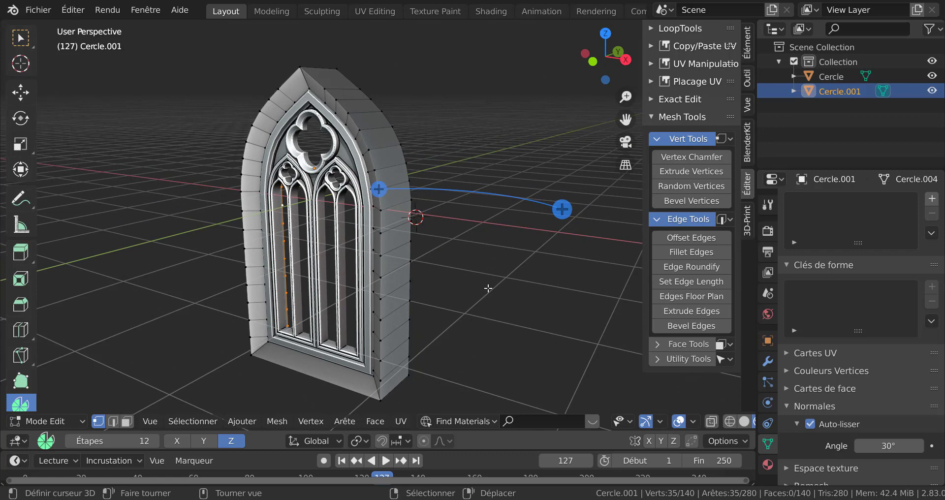
Select the frame's front outer edge loop and bevel it 0.417 m with 2 segments and profile 0.128
{"action": "left_click", "coordinate": [381, 287], "text": "alt"}
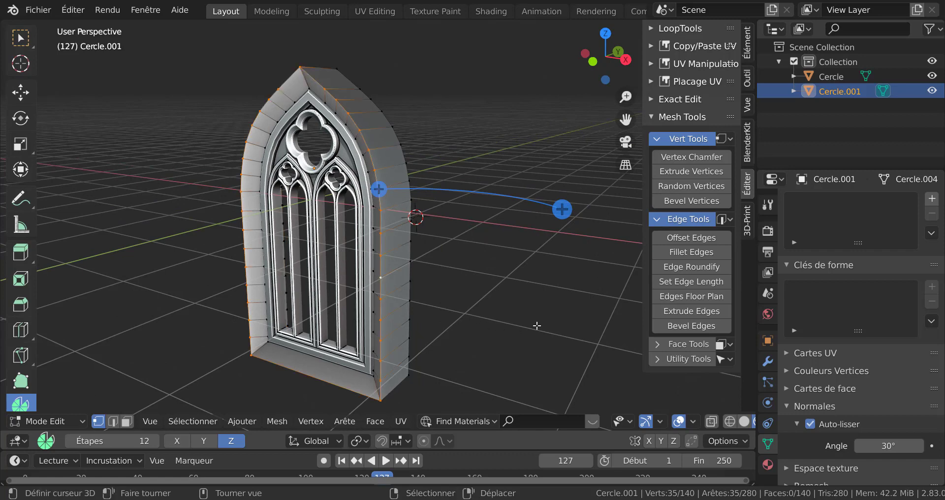
{"action": "key", "text": "ctrl+b"}
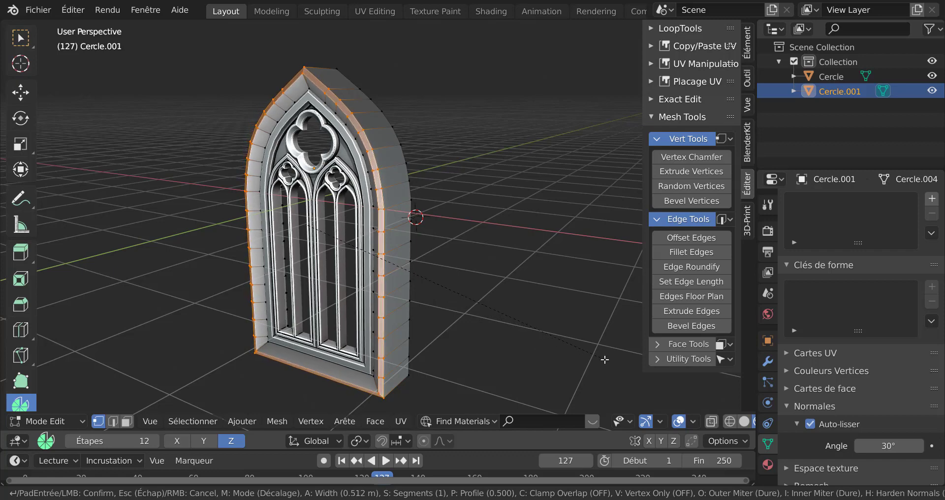
{"action": "scroll", "coordinate": [598, 360], "scroll_direction": "up", "scroll_amount": 2}
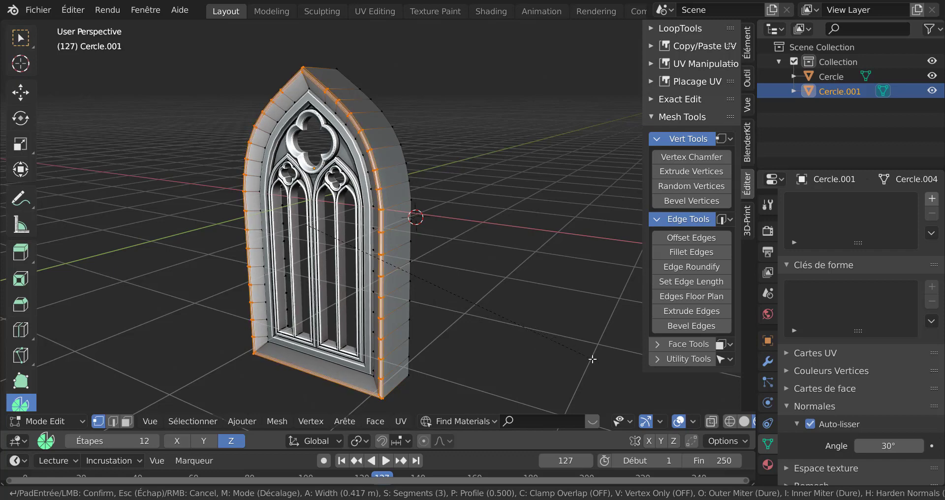
{"action": "scroll", "coordinate": [593, 359], "scroll_direction": "down", "scroll_amount": 1}
{"action": "left_click", "coordinate": [592, 359]}
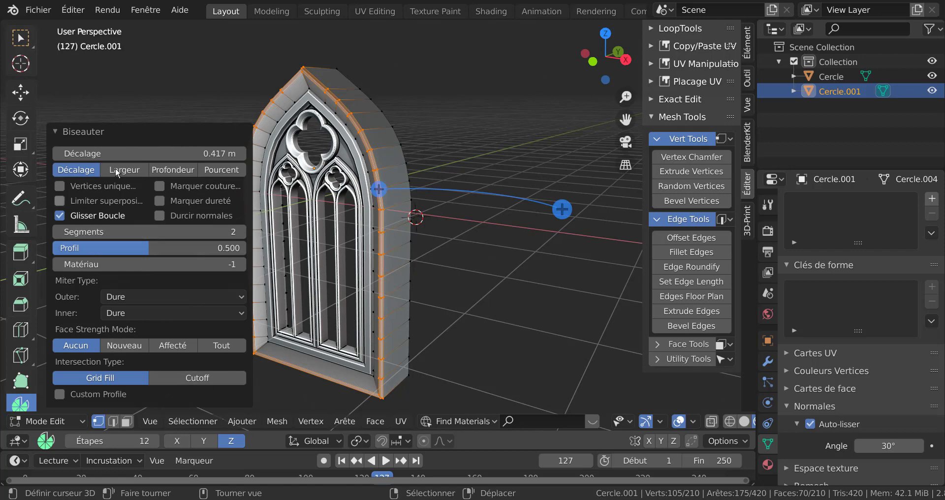
{"action": "left_click_drag", "start_coordinate": [140, 244], "coordinate": [69, 245]}
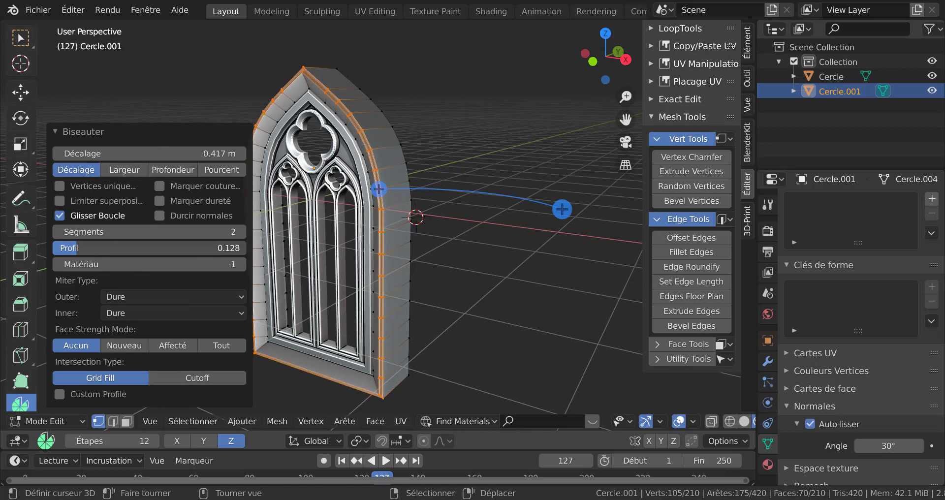
{"action": "scroll", "coordinate": [389, 282], "scroll_direction": "up", "scroll_amount": 3}
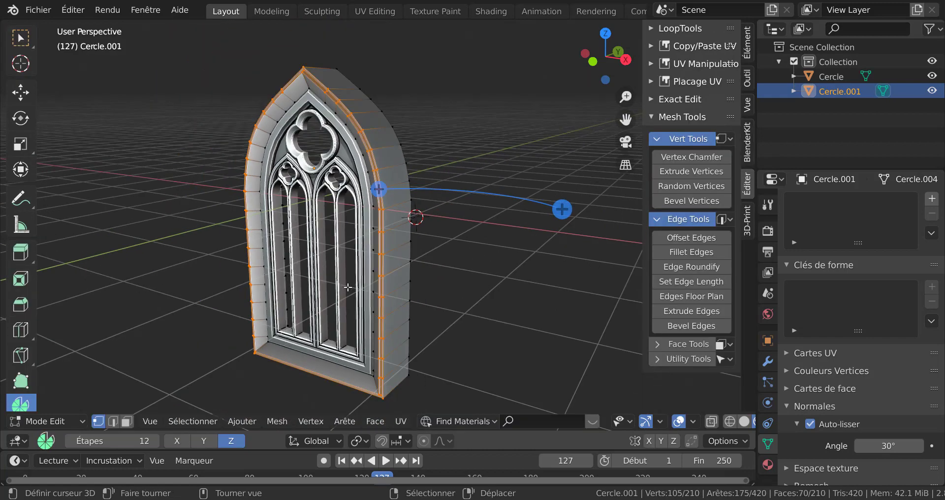
Check the frame in Object Mode, return to Edit Mode and undo the previous outer loop bevel
{"action": "key", "text": "Tab"}
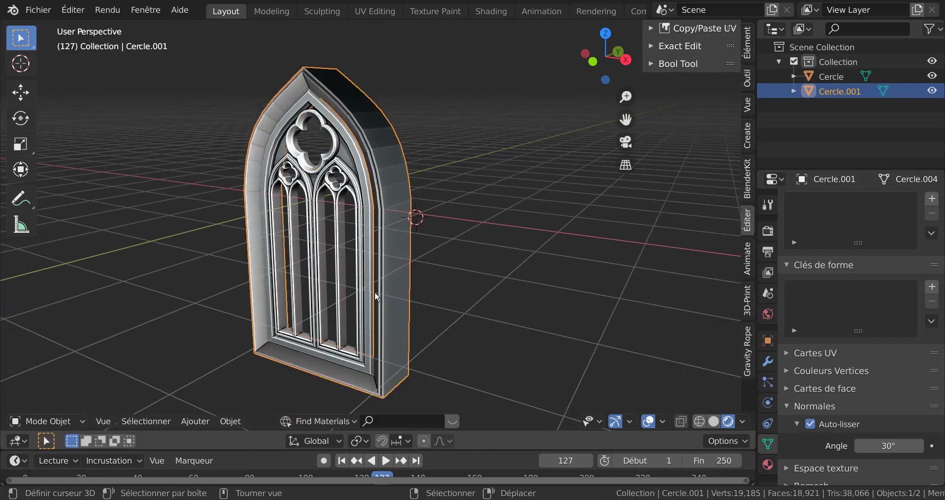
{"action": "key", "text": "Tab"}
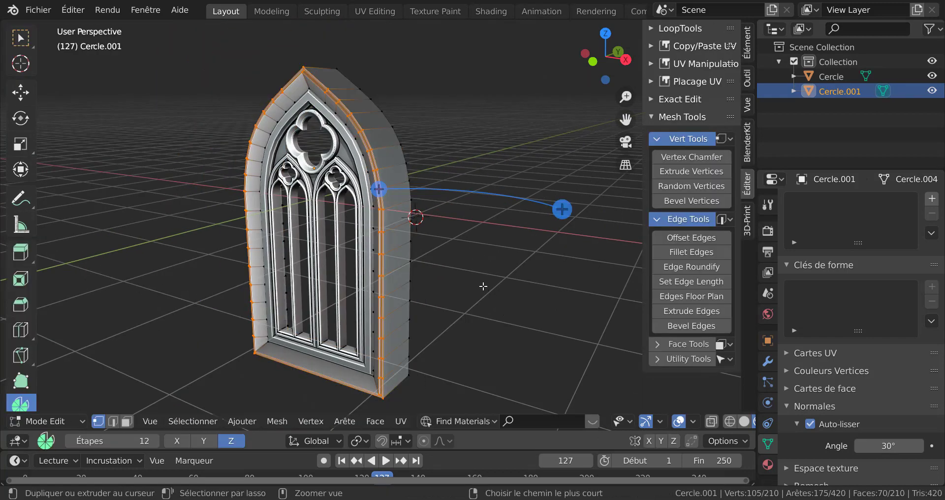
{"action": "key", "text": "ctrl+z"}
{"action": "key", "text": "ctrl+z"}
{"action": "key", "text": "ctrl+z"}
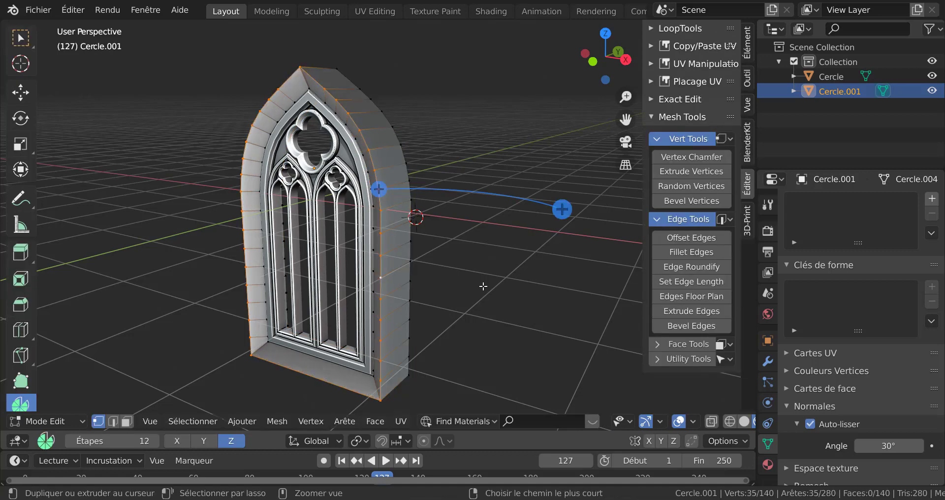
Bevel the frame's outer edge loop again at 0.551 m with 5 segments and profile 0.194
{"action": "key", "text": "ctrl+b"}
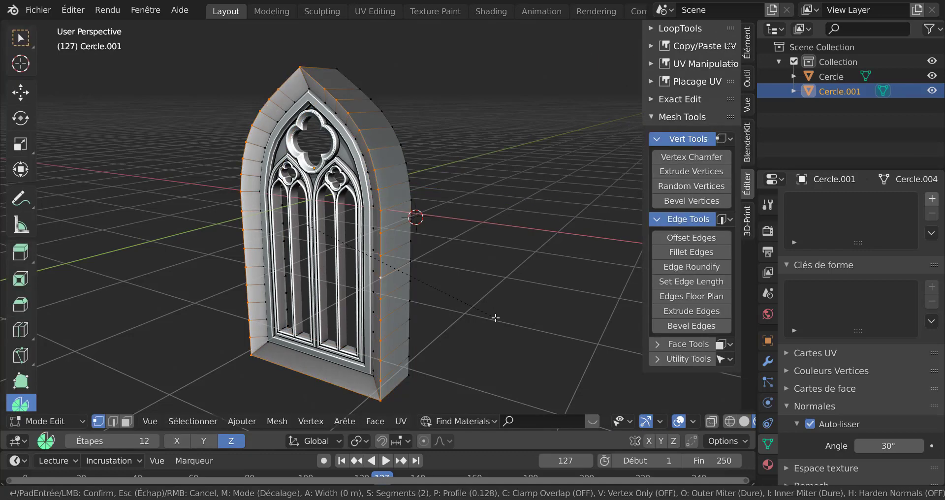
{"action": "left_click", "coordinate": [540, 325]}
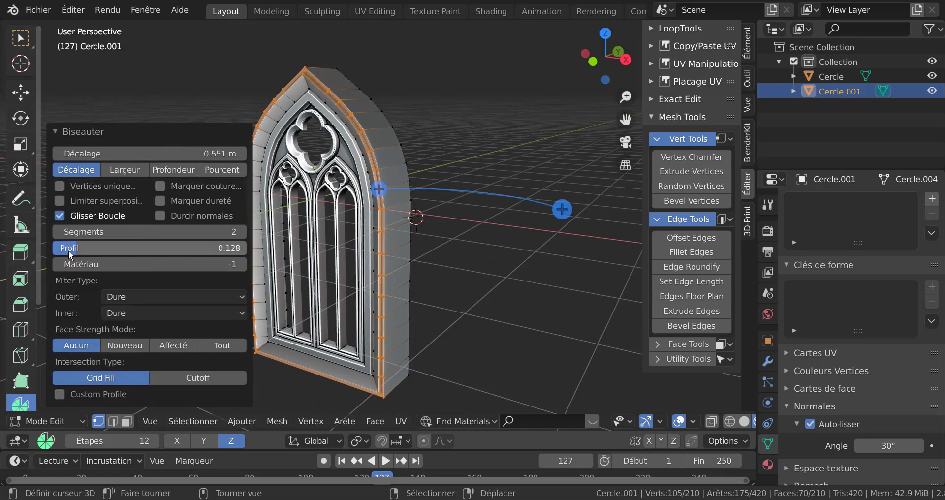
{"action": "left_click_drag", "start_coordinate": [97, 246], "coordinate": [109, 246]}
{"action": "scroll", "coordinate": [461, 300], "scroll_direction": "up", "scroll_amount": 5}
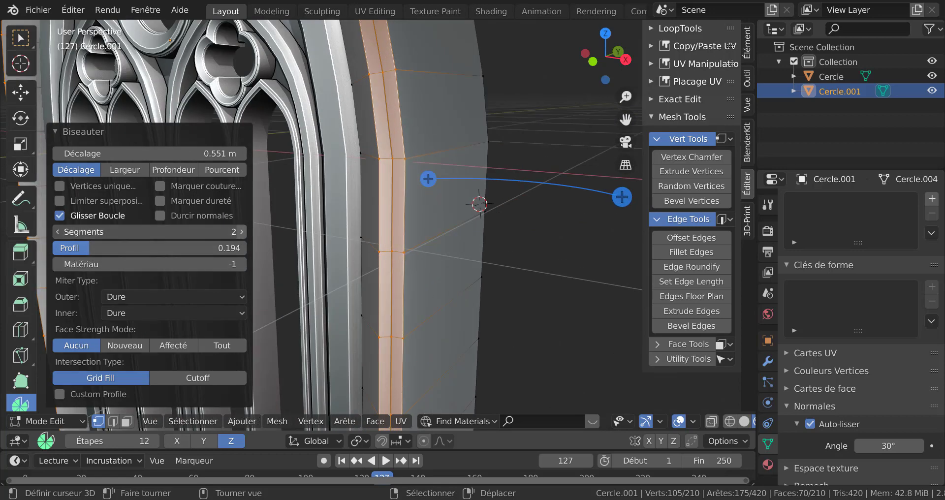
{"action": "left_click", "coordinate": [241, 232]}
{"action": "left_click", "coordinate": [241, 231]}
{"action": "left_click", "coordinate": [241, 231]}
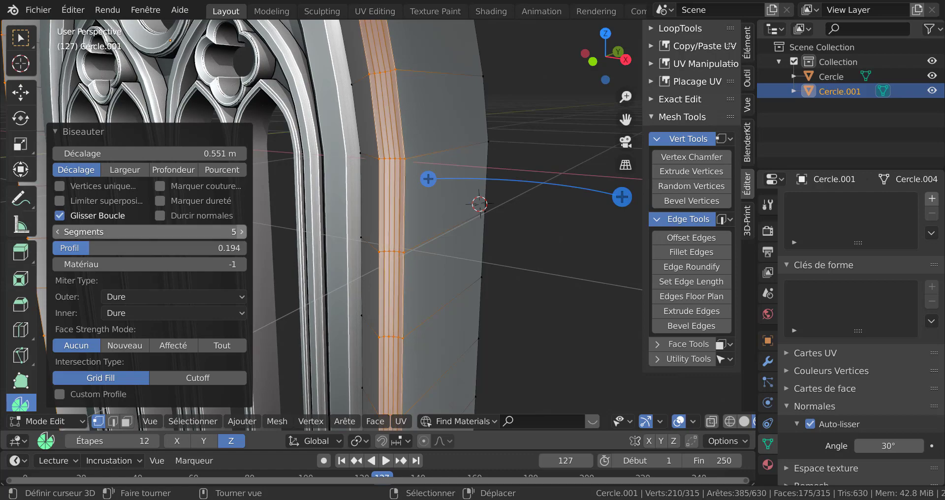
{"action": "scroll", "coordinate": [357, 254], "scroll_direction": "down", "scroll_amount": 4}
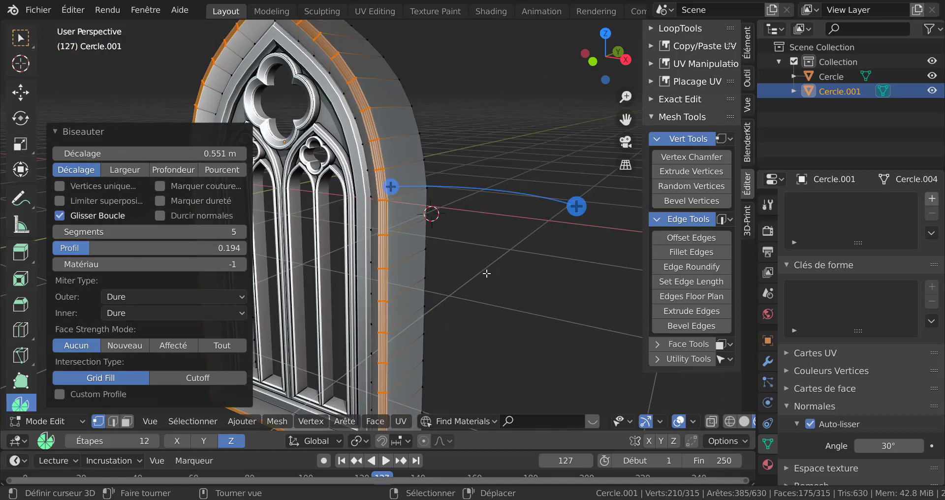
Inspect the beveled frame in Object Mode from several zoom levels, then return to Edit Mode
{"action": "key", "text": "Tab"}
{"action": "scroll", "coordinate": [487, 273], "scroll_direction": "down", "scroll_amount": 3}
{"action": "scroll", "coordinate": [488, 272], "scroll_direction": "down", "scroll_amount": 4}
{"action": "scroll", "coordinate": [488, 272], "scroll_direction": "up", "scroll_amount": 6}
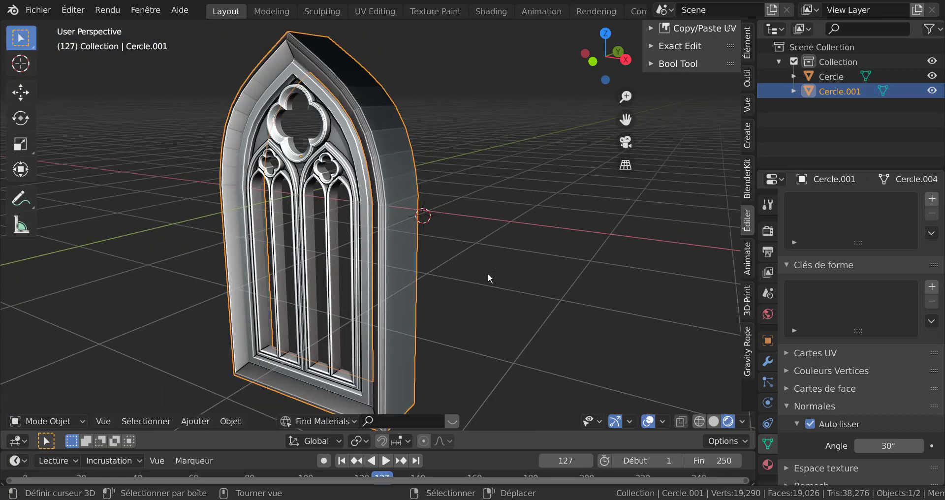
{"action": "key", "text": "Tab"}
{"action": "scroll", "coordinate": [488, 274], "scroll_direction": "up", "scroll_amount": 4}
{"action": "key", "text": "Tab"}
{"action": "scroll", "coordinate": [439, 266], "scroll_direction": "down", "scroll_amount": 5}
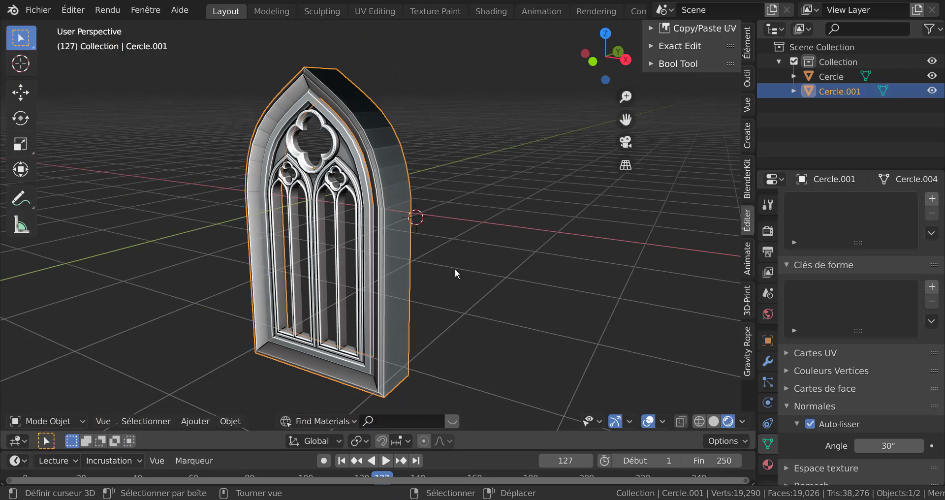
{"action": "middle_click_drag", "start_coordinate": [436, 282], "coordinate": [424, 299]}
{"action": "key", "text": "Tab"}
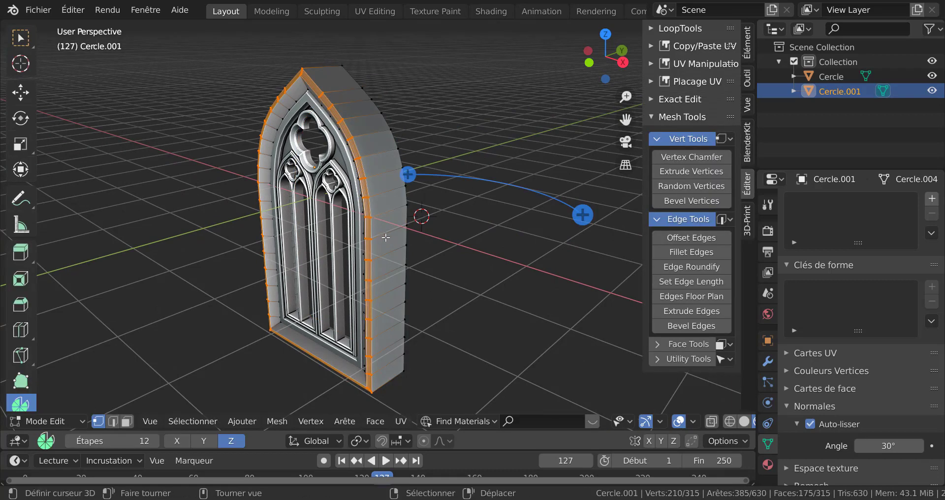
Select the frame's inner front edge loop and bevel it 0.508 m with 5 segments and profile 0.194
{"action": "key", "text": "ctrl"}
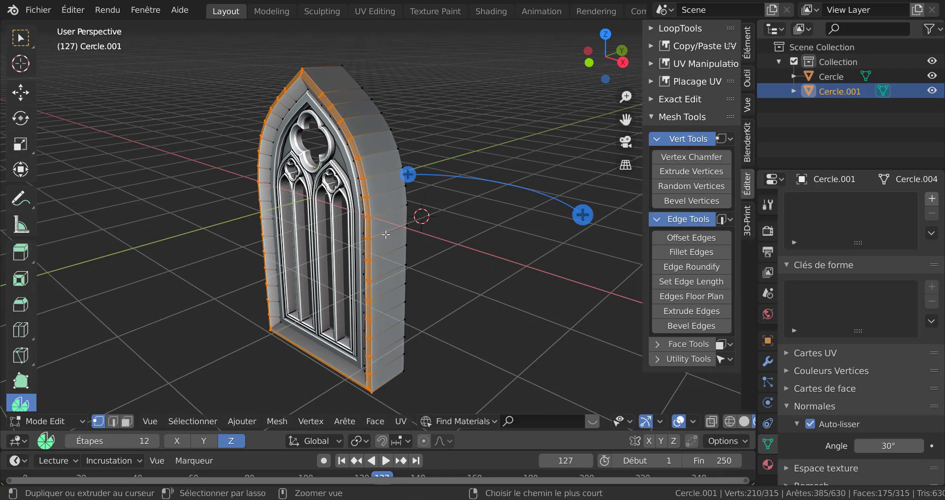
{"action": "middle_click_drag", "start_coordinate": [389, 230], "coordinate": [417, 183]}
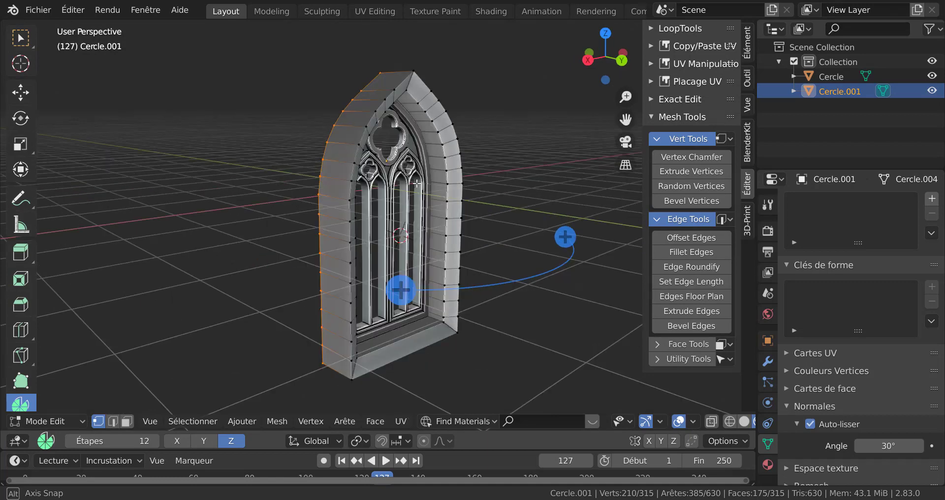
{"action": "right_click", "coordinate": [470, 170], "text": "alt"}
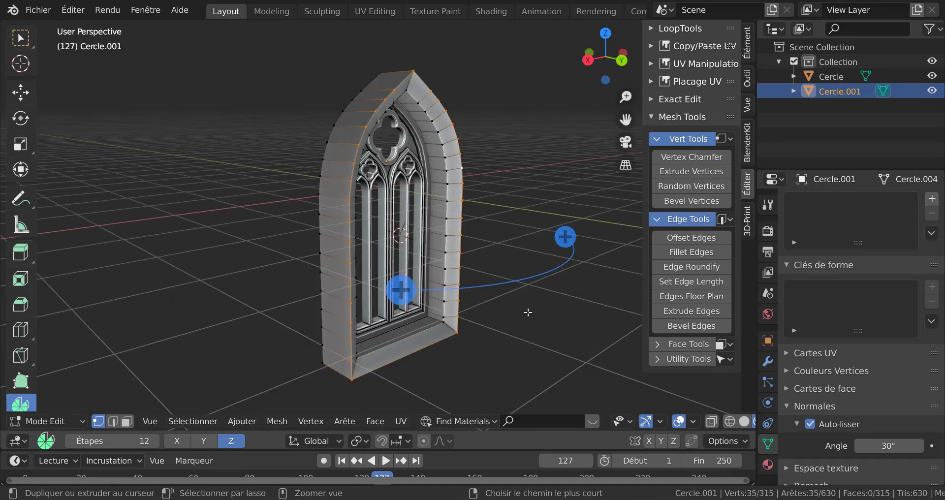
{"action": "key", "text": "ctrl+b"}
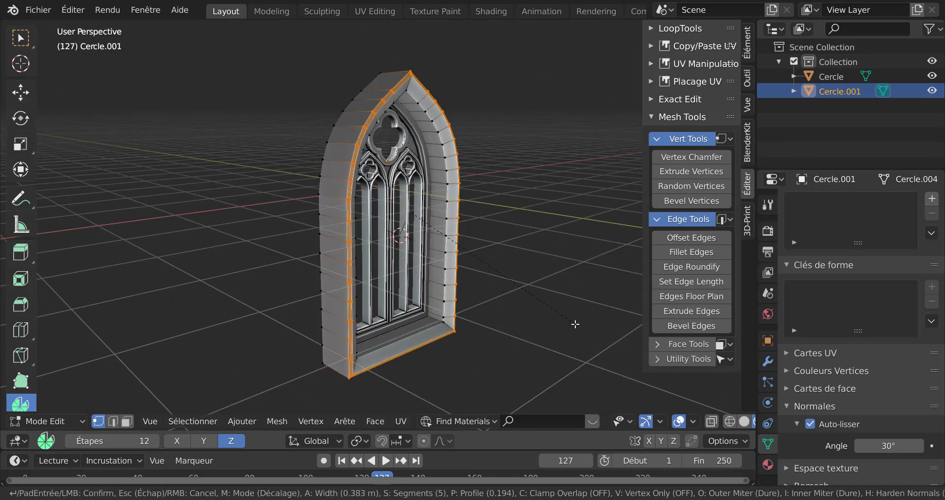
{"action": "left_click", "coordinate": [587, 329]}
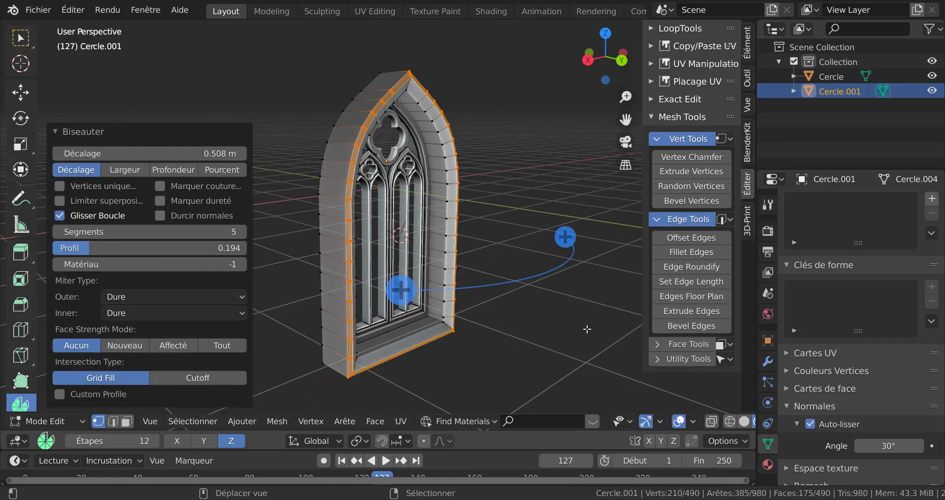
Review the second bevel in Object Mode, then return to Edit Mode
{"action": "middle_click_drag", "start_coordinate": [486, 277], "coordinate": [543, 278]}
{"action": "key", "text": "Tab"}
{"action": "scroll", "coordinate": [482, 286], "scroll_direction": "up", "scroll_amount": 3}
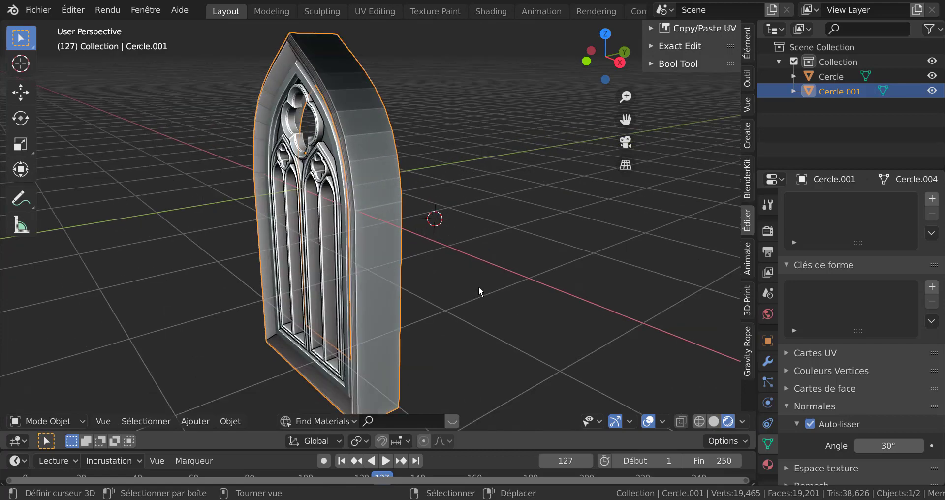
{"action": "key", "text": "Tab"}
{"action": "middle_click_drag", "start_coordinate": [478, 286], "coordinate": [431, 235]}
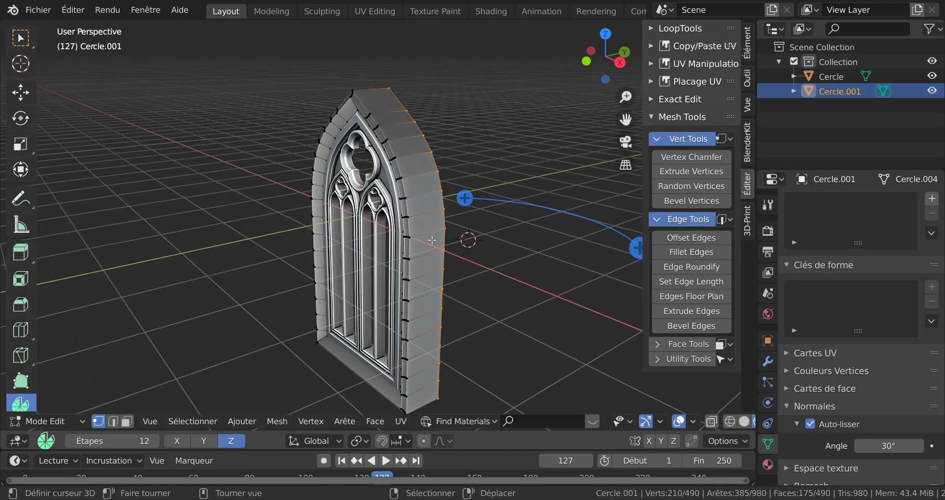
Add a loop cut around the middle of the frame's depth and separate that loop into a new object
{"action": "key", "text": "ctrl+r"}
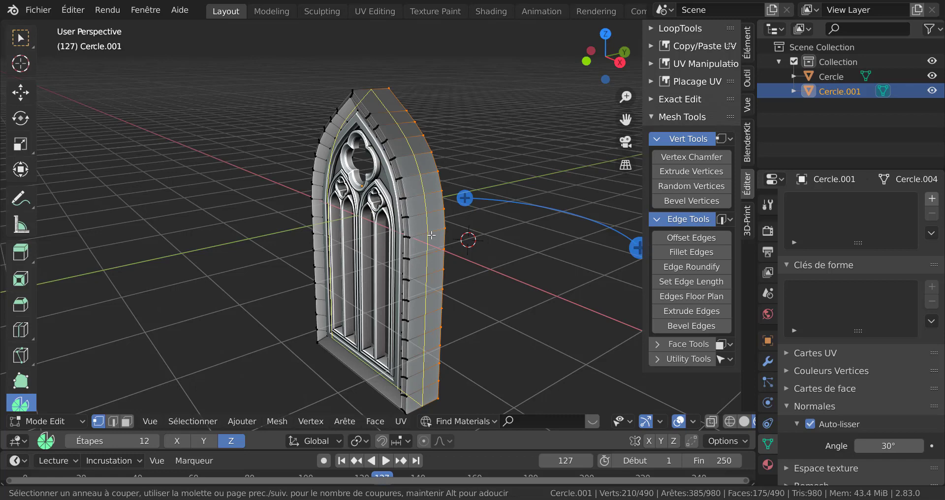
{"action": "left_click", "coordinate": [431, 235]}
{"action": "right_click", "coordinate": [432, 235]}
{"action": "middle_click_drag", "start_coordinate": [549, 282], "coordinate": [481, 289]}
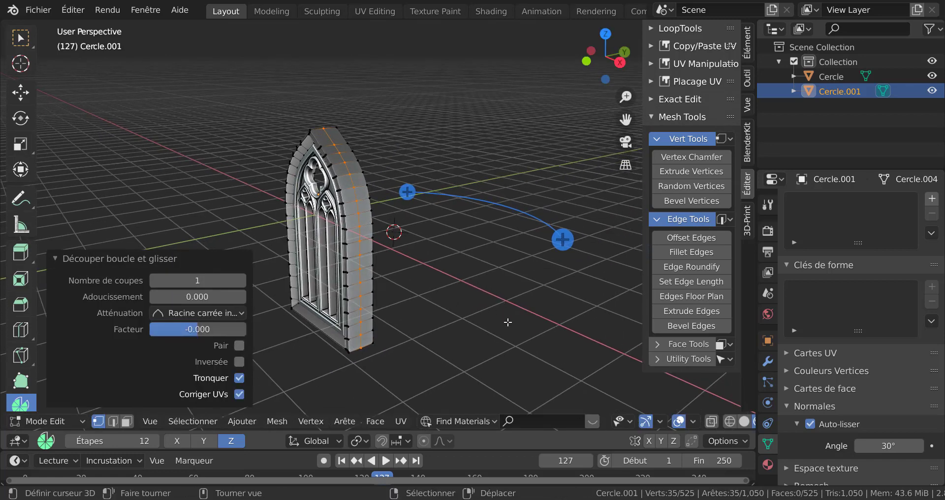
{"action": "key", "text": "p"}
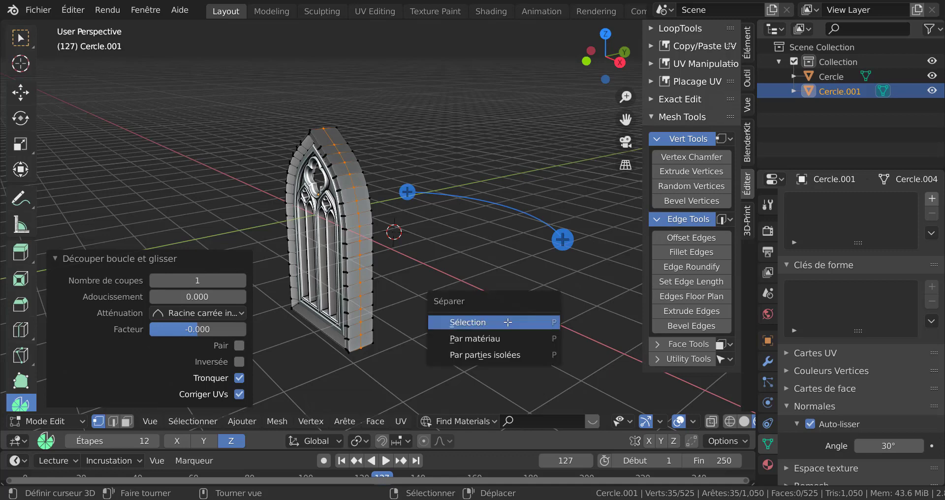
{"action": "left_click", "coordinate": [506, 321]}
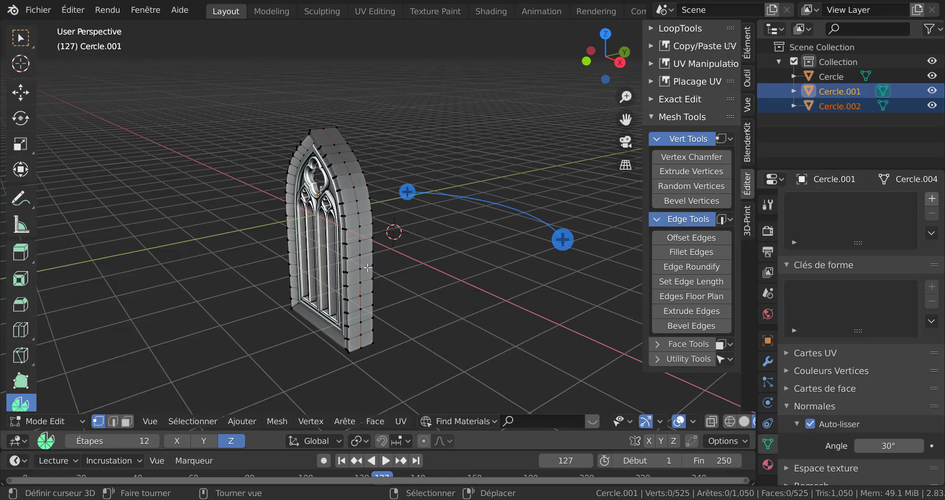
{"action": "left_click", "coordinate": [361, 236]}
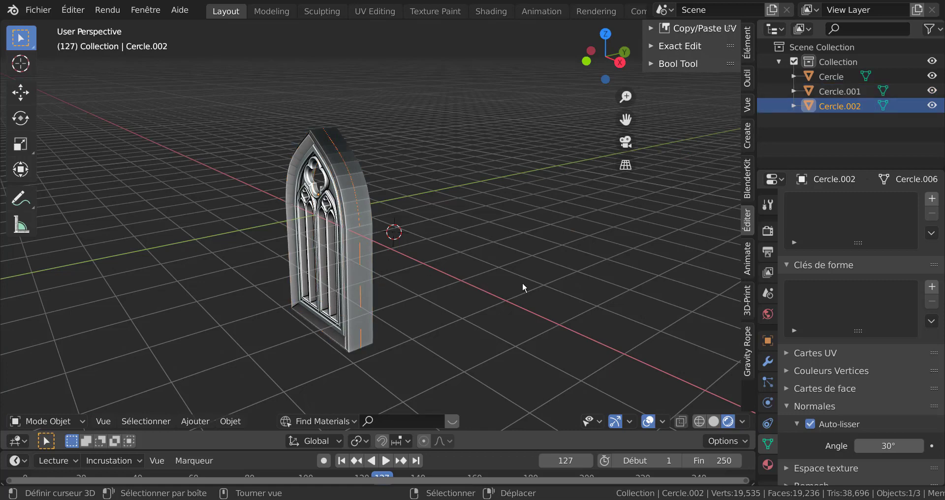
Isolate the separated loop object in local view and fill the whole loop with a face
{"action": "key", "text": "KP_Divide"}
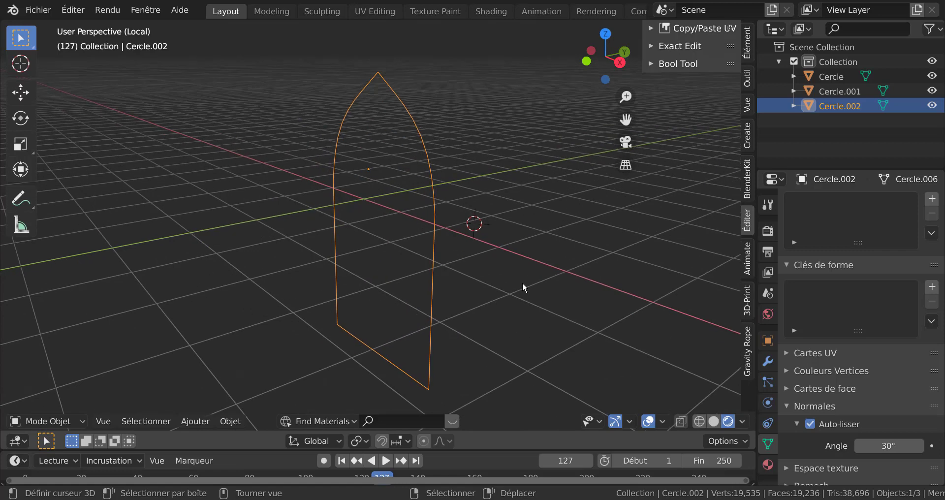
{"action": "key", "text": "Tab"}
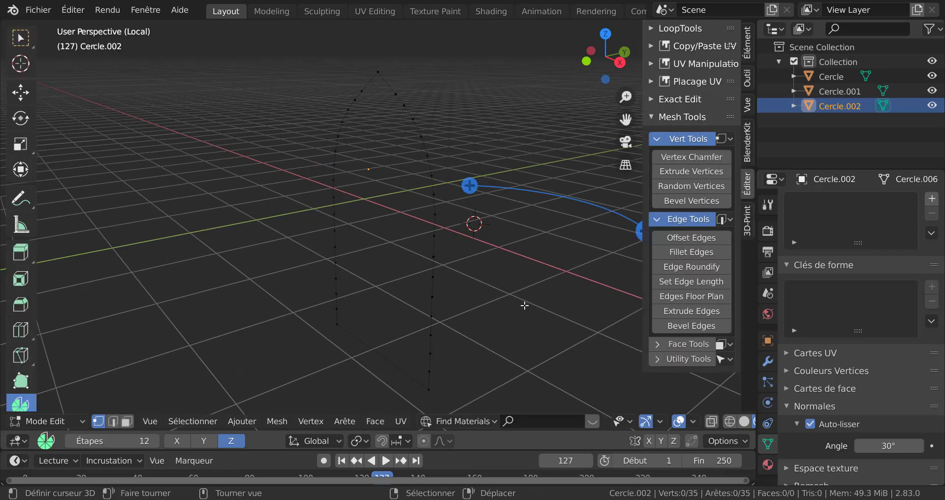
{"action": "key", "text": "a"}
{"action": "key", "text": "KP_Decimal"}
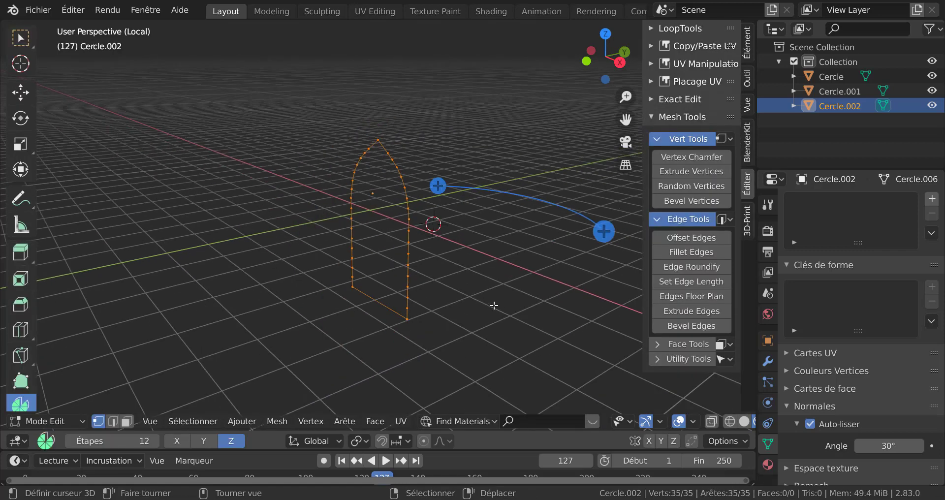
{"action": "key", "text": "f"}
{"action": "right_click", "coordinate": [494, 311], "text": "shift"}
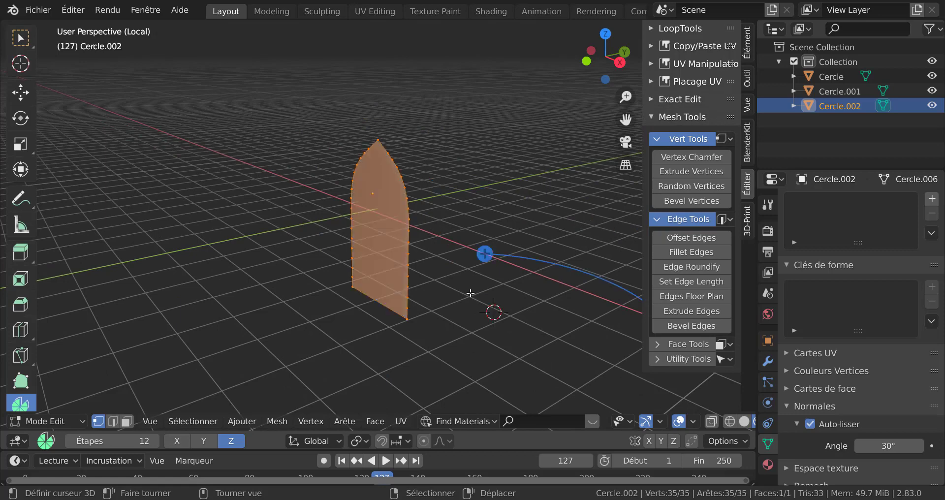
Extrude the face 7.1875 m along its normal and move the extruded end 3.9796 m along Y
{"action": "key", "text": "e"}
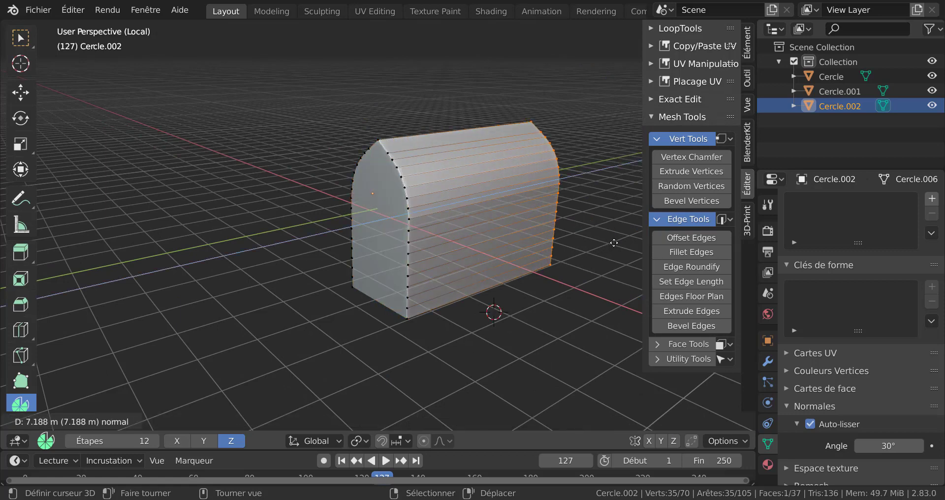
{"action": "left_click", "coordinate": [610, 244]}
{"action": "scroll", "coordinate": [549, 268], "scroll_direction": "down", "scroll_amount": 3}
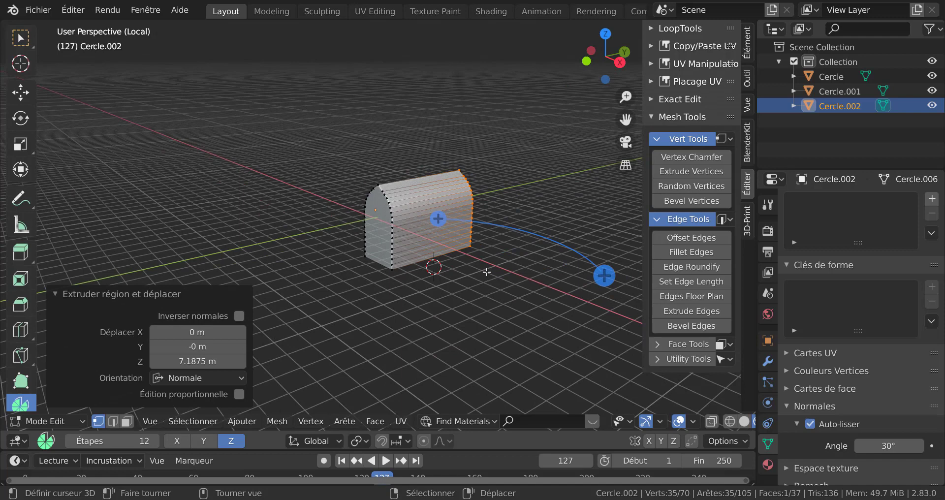
{"action": "key", "text": "g"}
{"action": "key", "text": "y"}
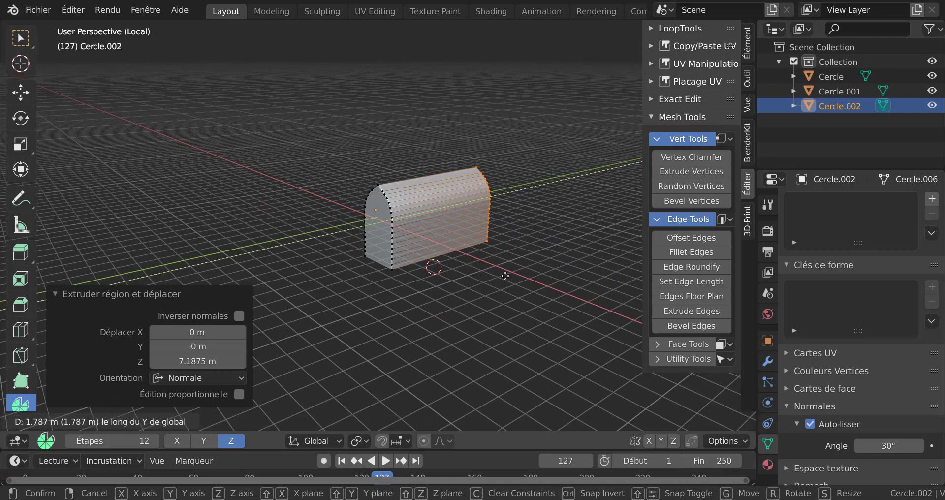
{"action": "left_click", "coordinate": [524, 267]}
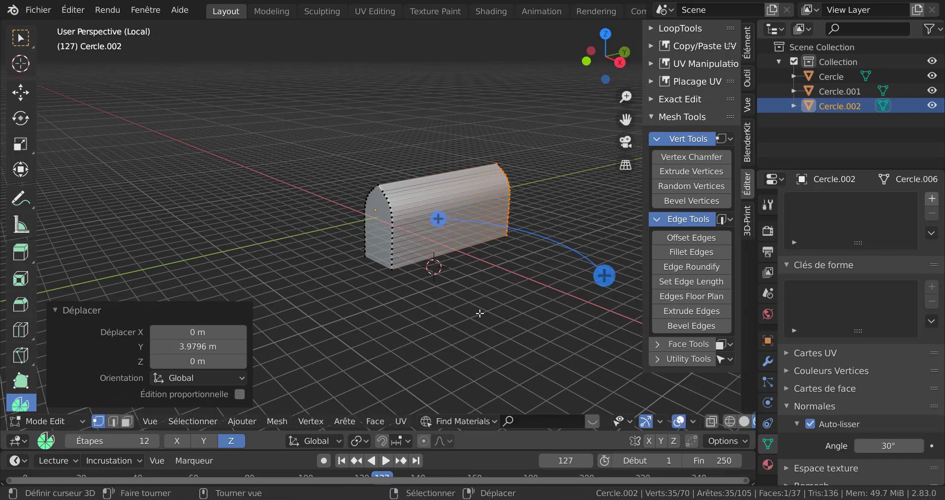
Select the whole mesh, return to Object Mode and move the new object -15.346 m along Y
{"action": "key", "text": "a"}
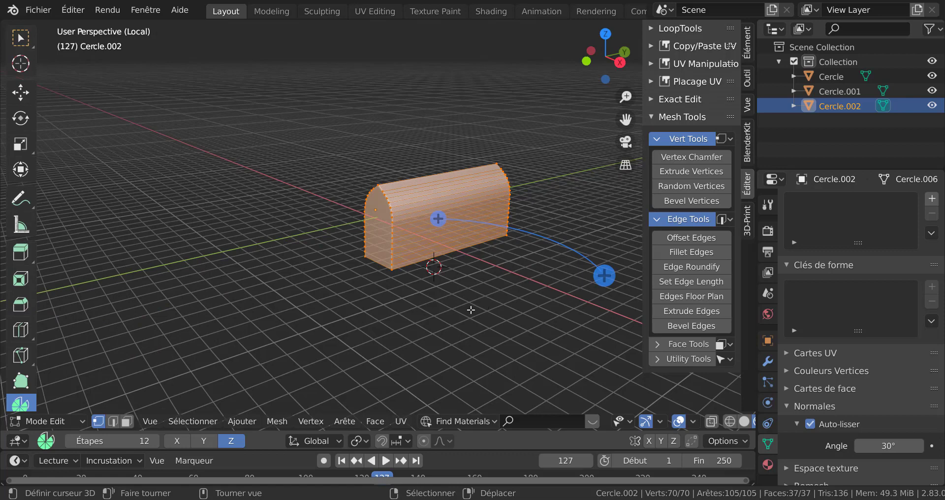
{"action": "key", "text": "Tab"}
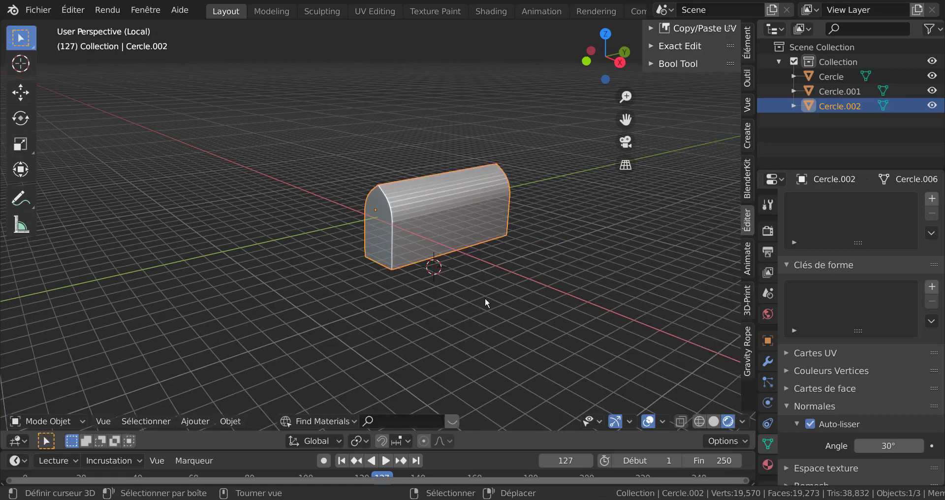
{"action": "key", "text": "g"}
{"action": "key", "text": "y"}
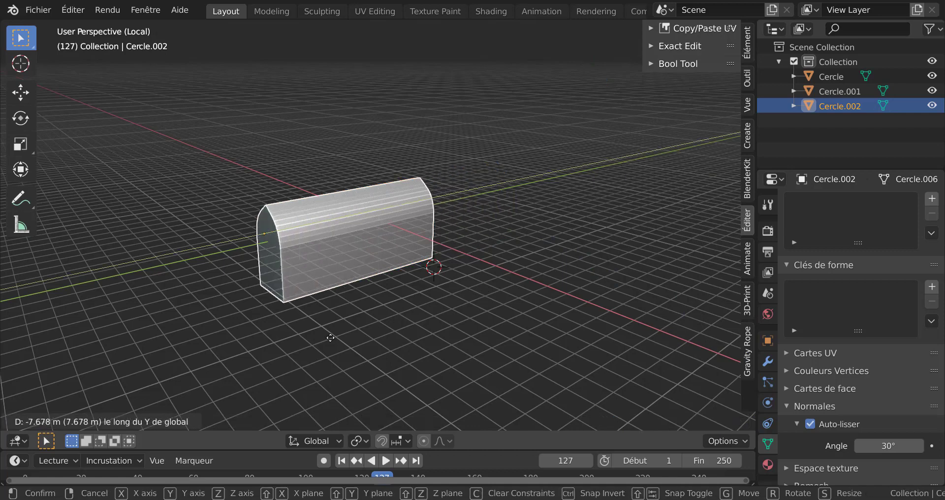
{"action": "left_click", "coordinate": [228, 373]}
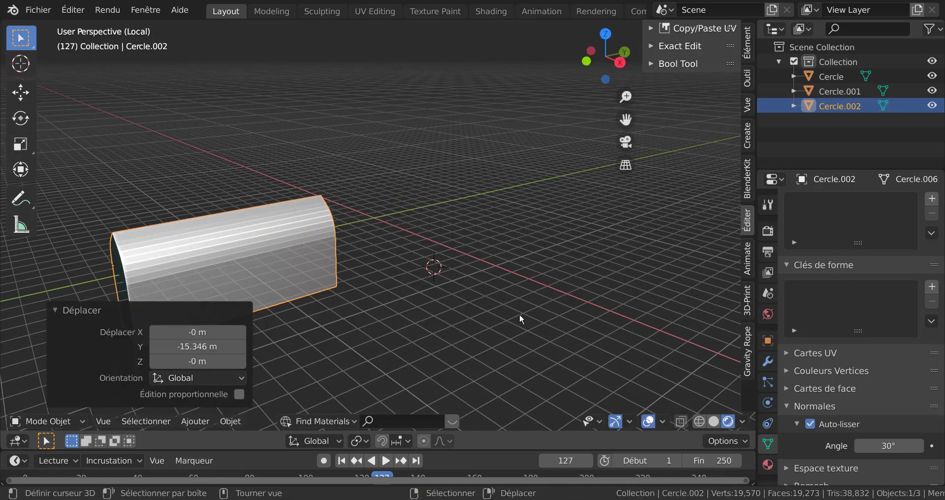
Leave local view and shorten the cutter by moving its end face about -2.8 m along Y in Edit Mode
{"action": "key", "text": "slash"}
{"action": "scroll", "coordinate": [541, 313], "scroll_direction": "down", "scroll_amount": 3}
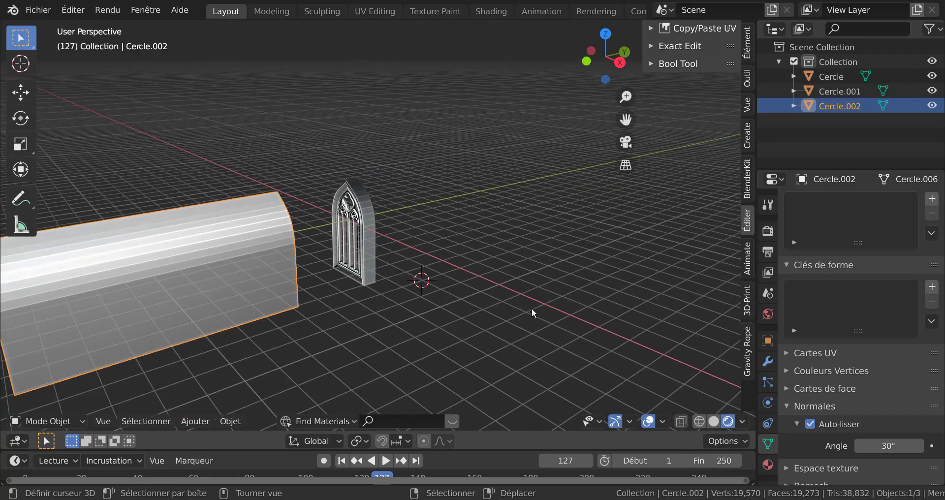
{"action": "middle_click_drag", "start_coordinate": [276, 257], "coordinate": [226, 250]}
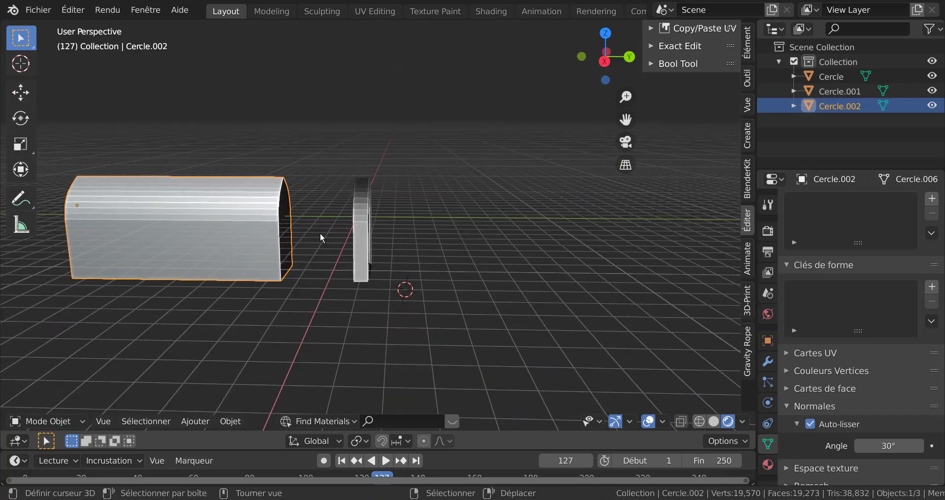
{"action": "middle_click_drag", "start_coordinate": [338, 242], "coordinate": [388, 244]}
{"action": "scroll", "coordinate": [241, 259], "scroll_direction": "down", "scroll_amount": 4}
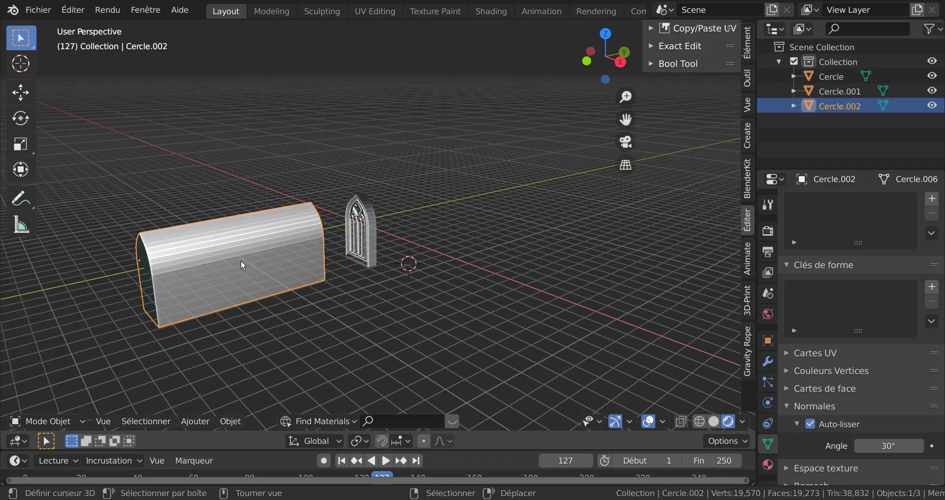
{"action": "mouse_move", "coordinate": [274, 253]}
{"action": "middle_mouse_down"}
{"action": "mouse_move", "coordinate": [228, 246]}
{"action": "mouse_move", "coordinate": [274, 248]}
{"action": "middle_mouse_up"}
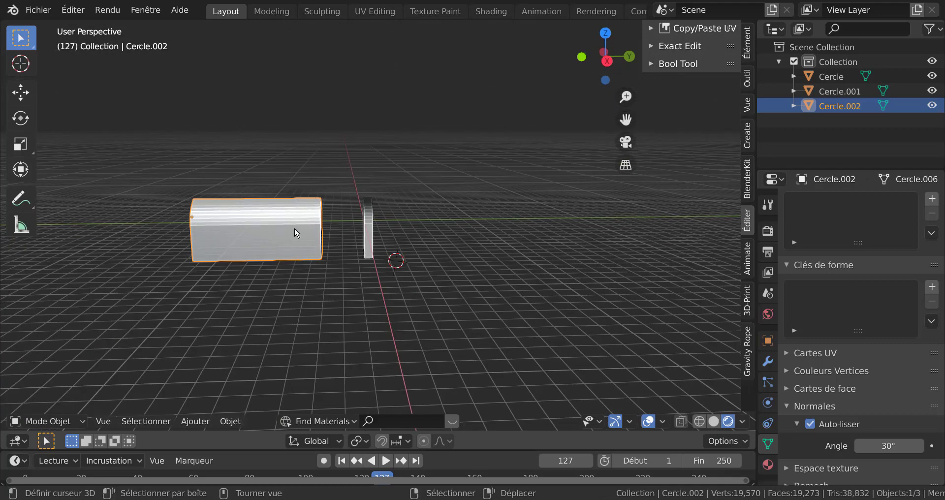
{"action": "key", "text": "Tab"}
{"action": "middle_click_drag", "start_coordinate": [338, 248], "coordinate": [319, 242]}
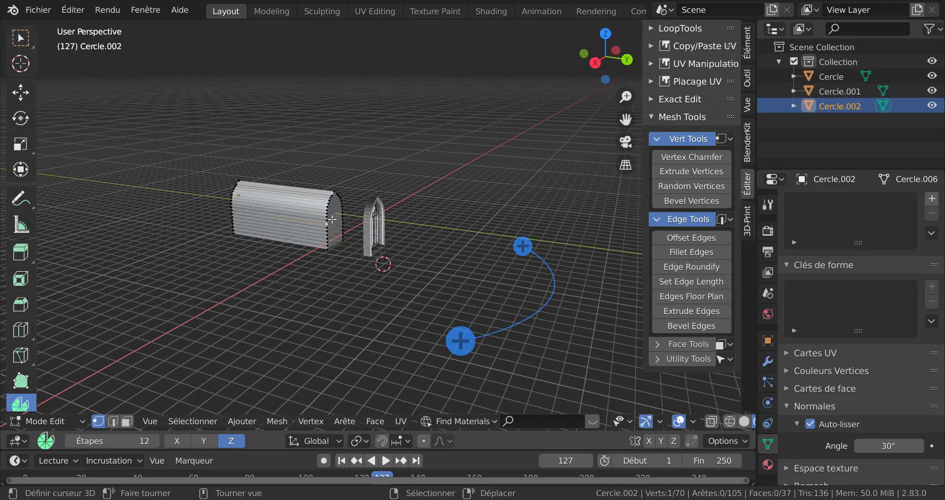
{"action": "key", "text": "3"}
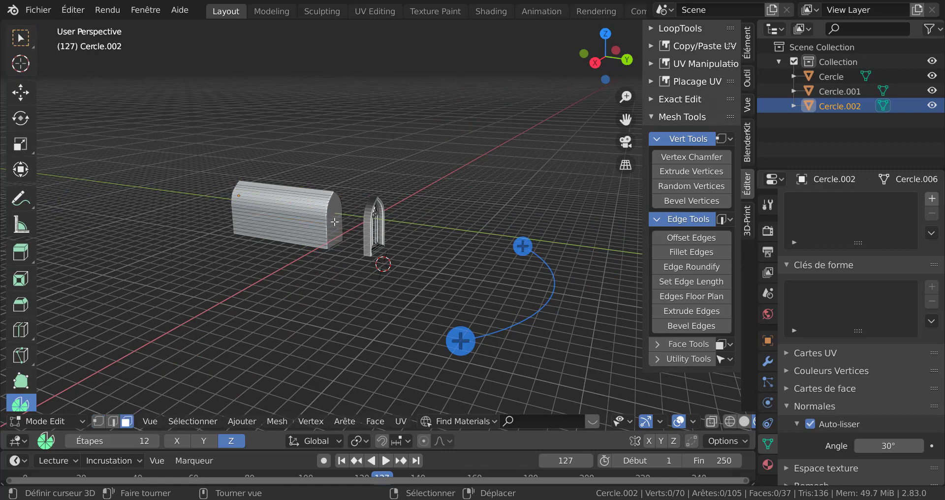
{"action": "left_click", "coordinate": [334, 222]}
{"action": "key", "text": "g"}
{"action": "key", "text": "y"}
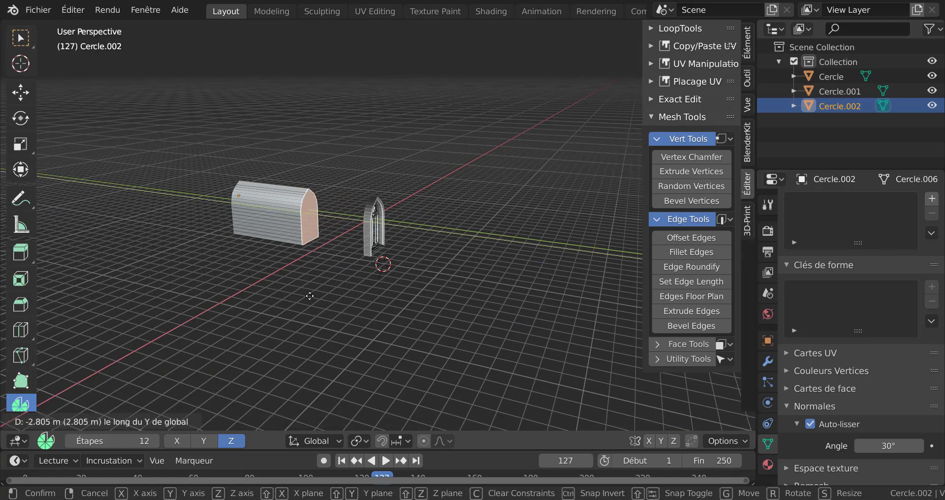
{"action": "left_click", "coordinate": [308, 286]}
{"action": "key", "text": "Tab"}
Move the whole cutter object 24.36 m along Y in Object Mode
{"action": "middle_click_drag", "start_coordinate": [343, 271], "coordinate": [429, 273]}
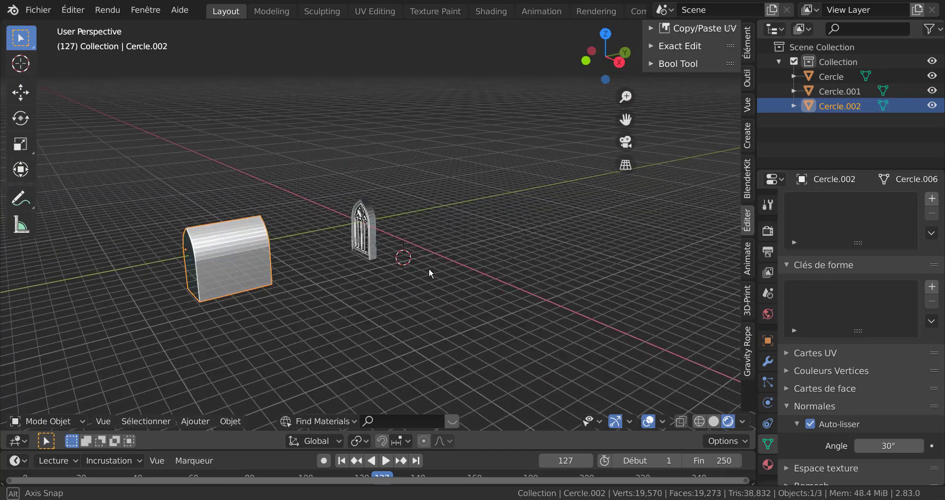
{"action": "scroll", "coordinate": [386, 241], "scroll_direction": "up", "scroll_amount": 4}
{"action": "left_click", "coordinate": [372, 244]}
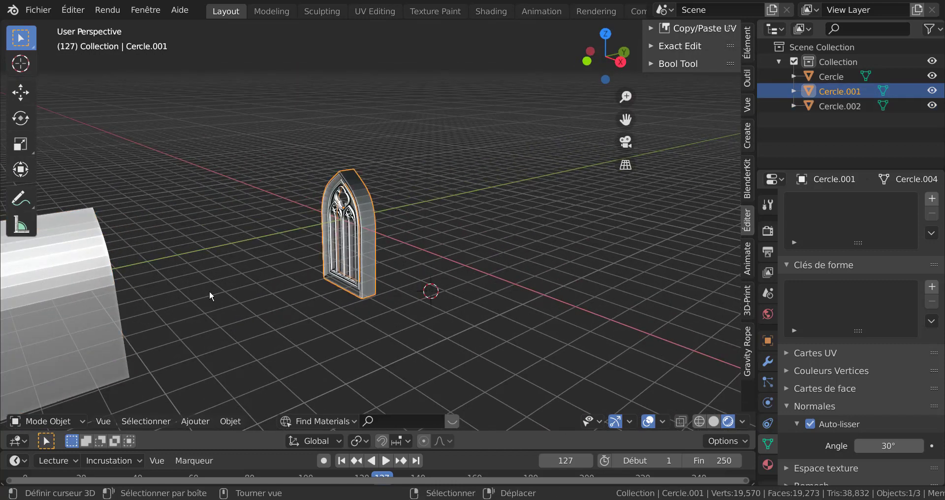
{"action": "scroll", "coordinate": [271, 291], "scroll_direction": "down", "scroll_amount": 4}
{"action": "left_click", "coordinate": [188, 281]}
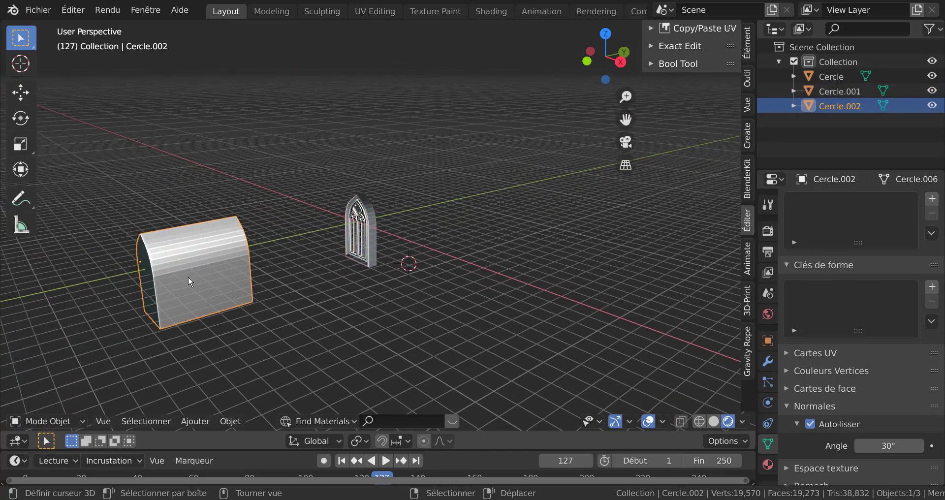
{"action": "key", "text": "g"}
{"action": "key", "text": "y"}
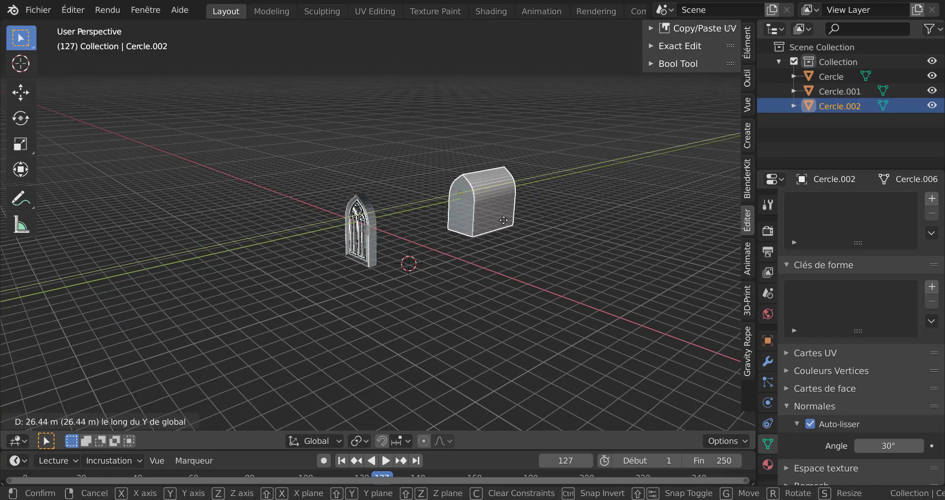
{"action": "left_click", "coordinate": [494, 227]}
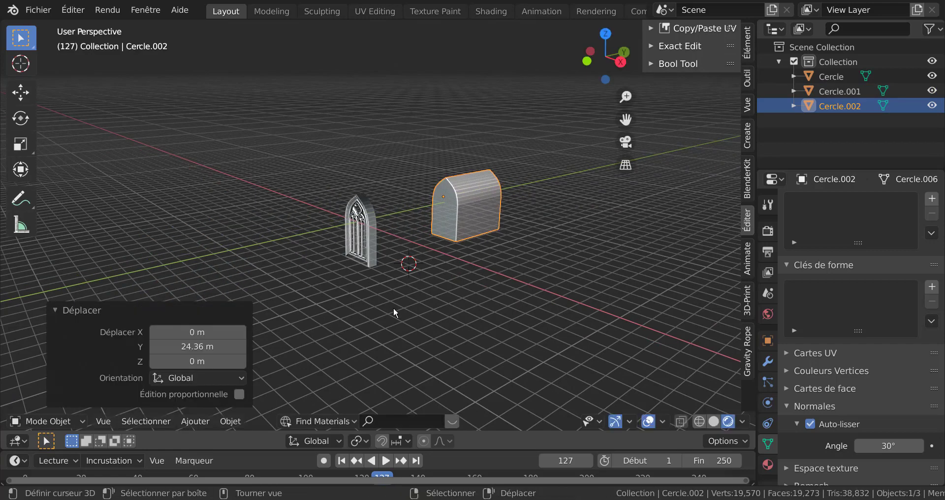
{"action": "key", "text": "KP_7"}
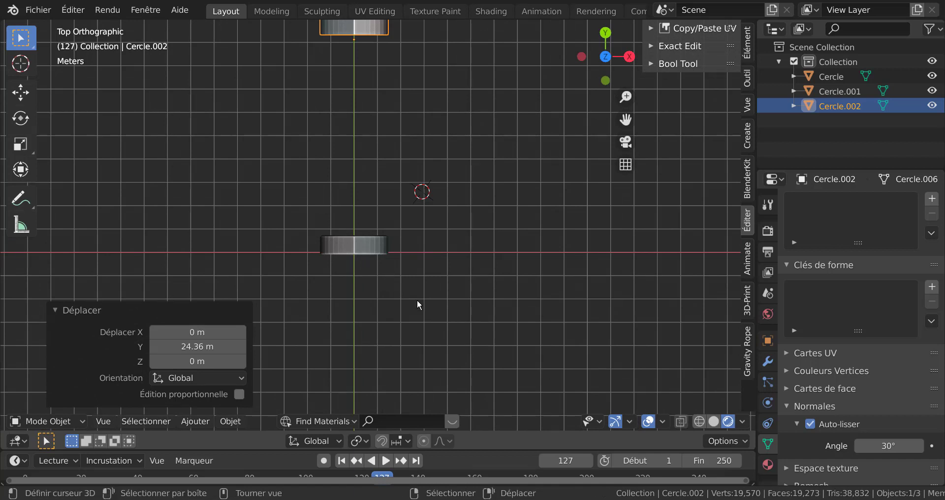
Snap the 3D cursor to the world origin and add a cube mesh there
{"action": "key", "text": "shift+s"}
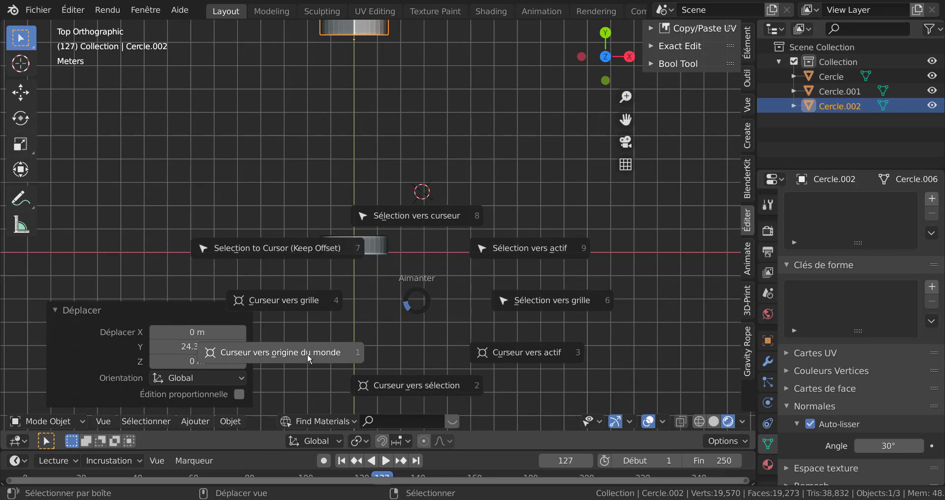
{"action": "left_click", "coordinate": [307, 353]}
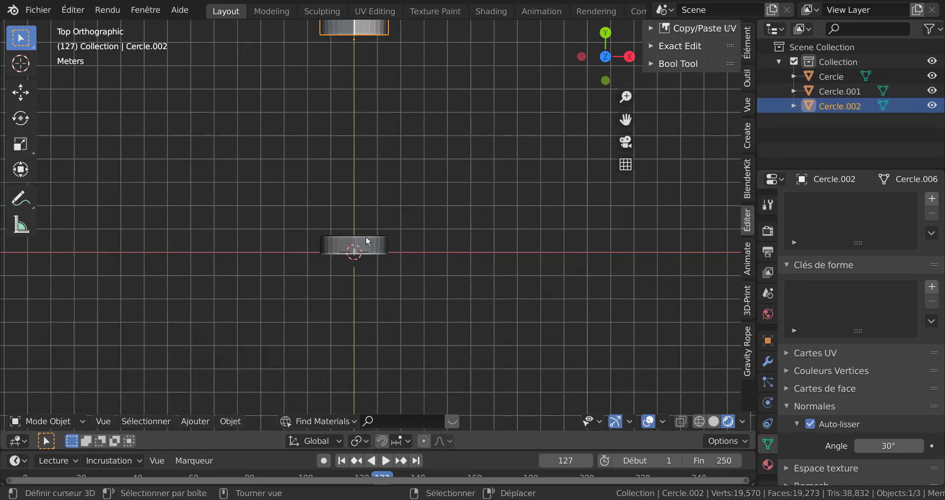
{"action": "middle_click_drag", "start_coordinate": [415, 306], "coordinate": [449, 290], "text": "shift"}
{"action": "scroll", "coordinate": [481, 294], "scroll_direction": "up", "scroll_amount": 3}
{"action": "left_click", "coordinate": [190, 421]}
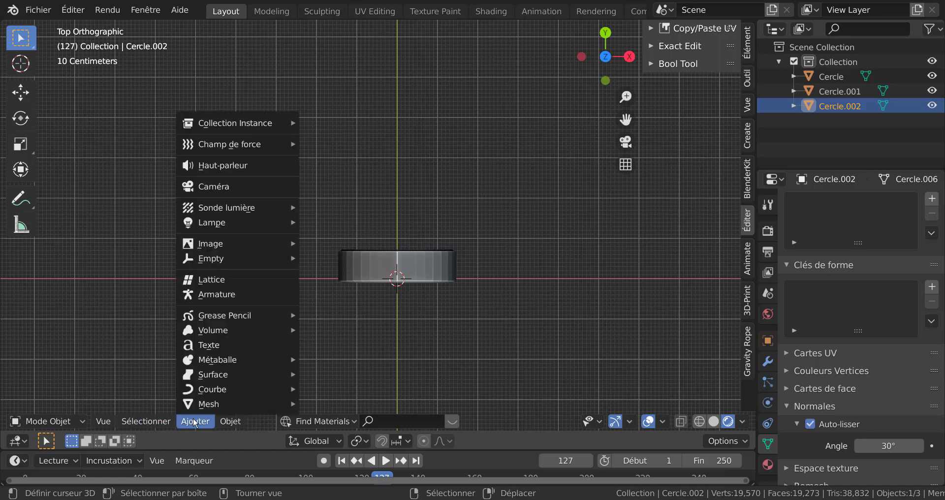
{"action": "mouse_move", "coordinate": [201, 405]}
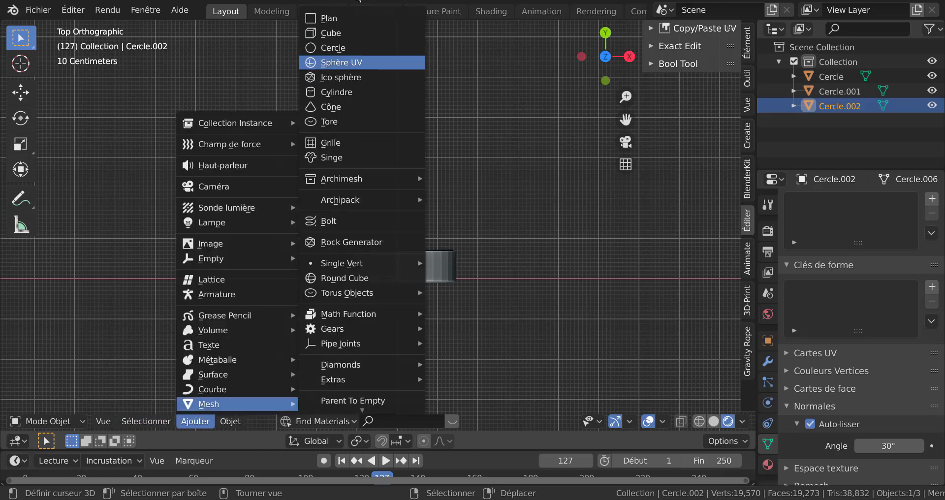
{"action": "left_click", "coordinate": [330, 33]}
{"action": "middle_click_drag", "start_coordinate": [482, 297], "coordinate": [429, 239], "text": "shift"}
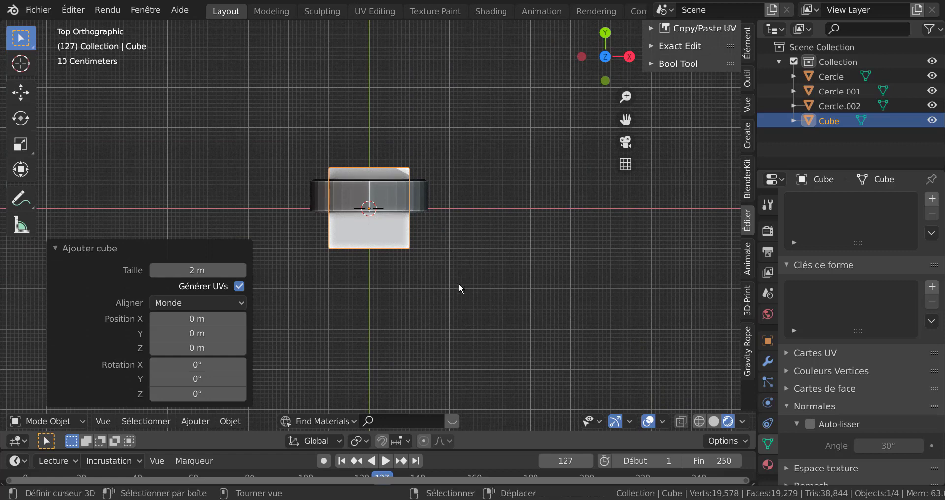
Scale the cube 3.082 times along X
{"action": "key", "text": "s"}
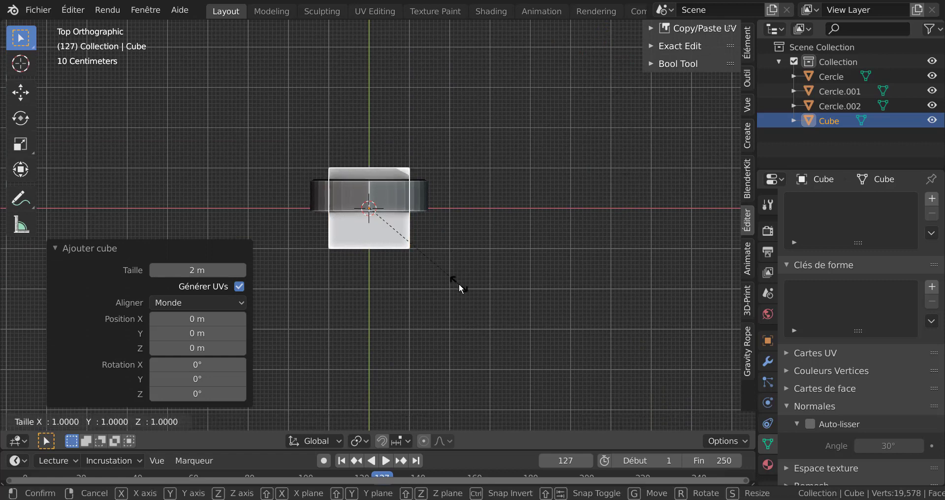
{"action": "key", "text": "x"}
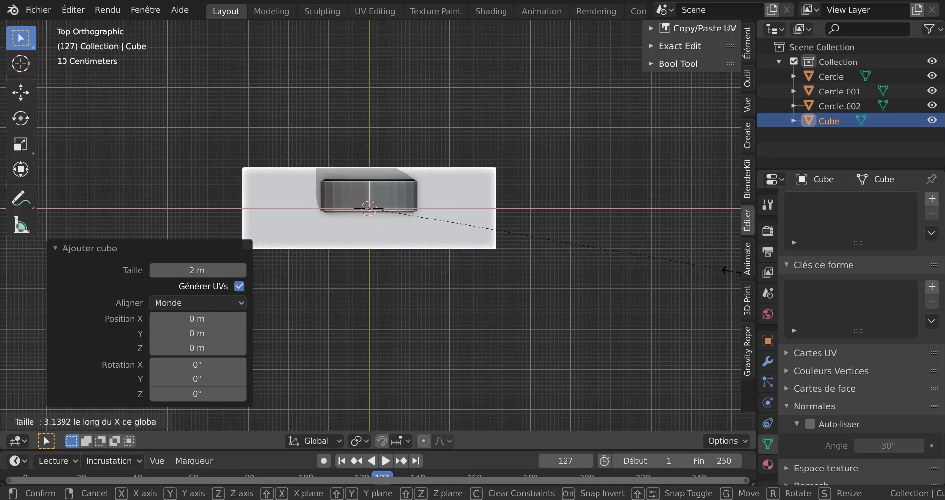
{"action": "left_click", "coordinate": [721, 269]}
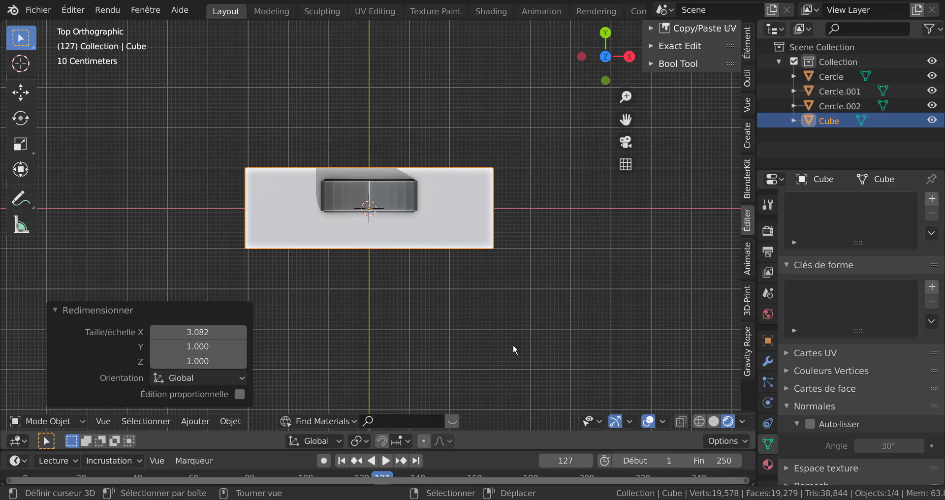
Scale the cube about 0.62 along Y and move it 0.28085 m along Y
{"action": "key", "text": "s"}
{"action": "key", "text": "y"}
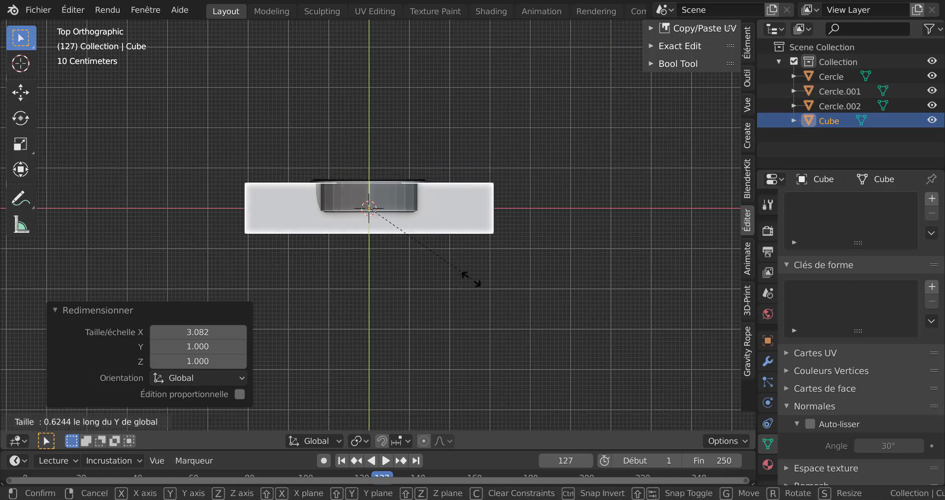
{"action": "left_click", "coordinate": [482, 288]}
{"action": "key", "text": "g"}
{"action": "key", "text": "y"}
{"action": "left_click", "coordinate": [483, 280]}
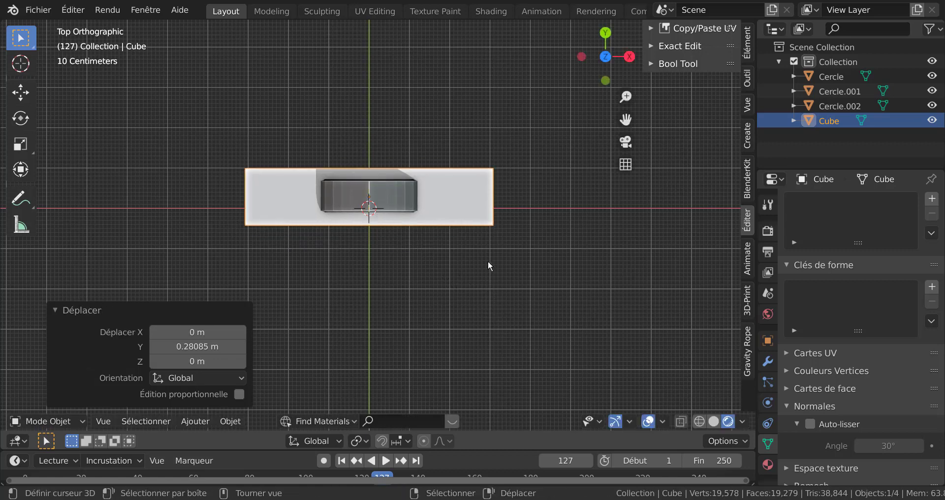
Scale the cube 2.761 times along Z
{"action": "middle_click_drag", "start_coordinate": [488, 261], "coordinate": [481, 203]}
{"action": "scroll", "coordinate": [481, 205], "scroll_direction": "down", "scroll_amount": 4}
{"action": "key", "text": "s"}
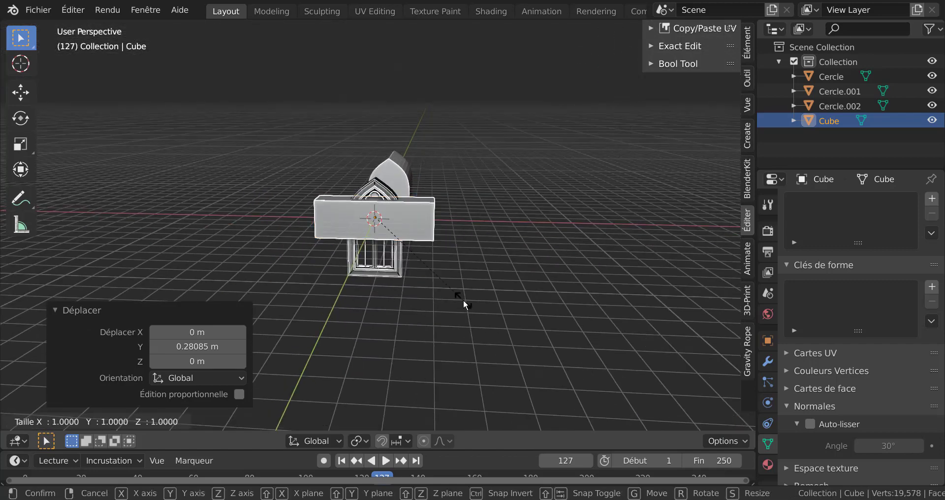
{"action": "key", "text": "z"}
{"action": "left_click", "coordinate": [665, 385]}
Rescale the cube 1.151 along Z and move it -0.31153 m along Z
{"action": "middle_click_drag", "start_coordinate": [549, 322], "coordinate": [536, 261]}
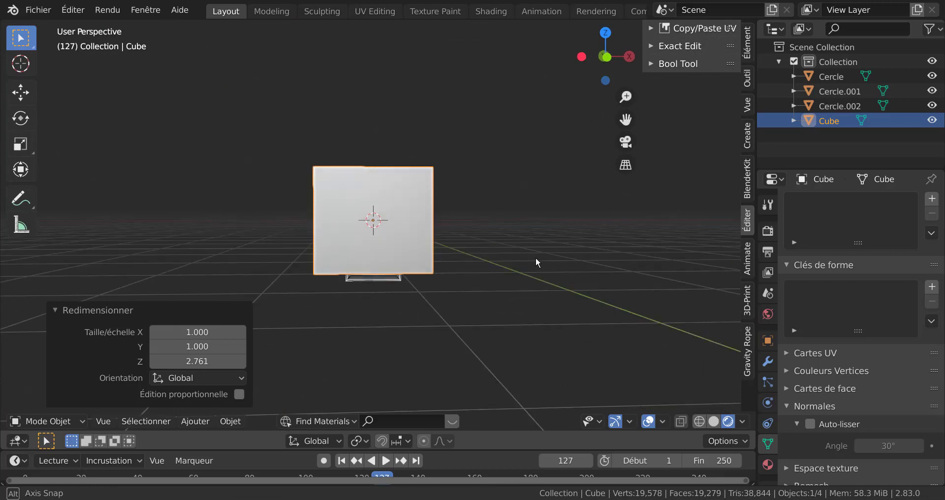
{"action": "key", "text": "s"}
{"action": "key", "text": "z"}
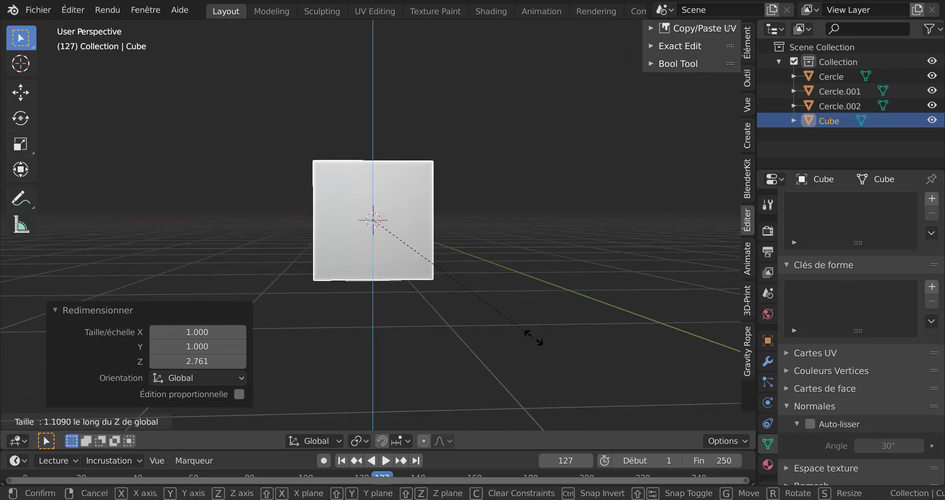
{"action": "left_click", "coordinate": [522, 333]}
{"action": "key", "text": "g"}
{"action": "key", "text": "z"}
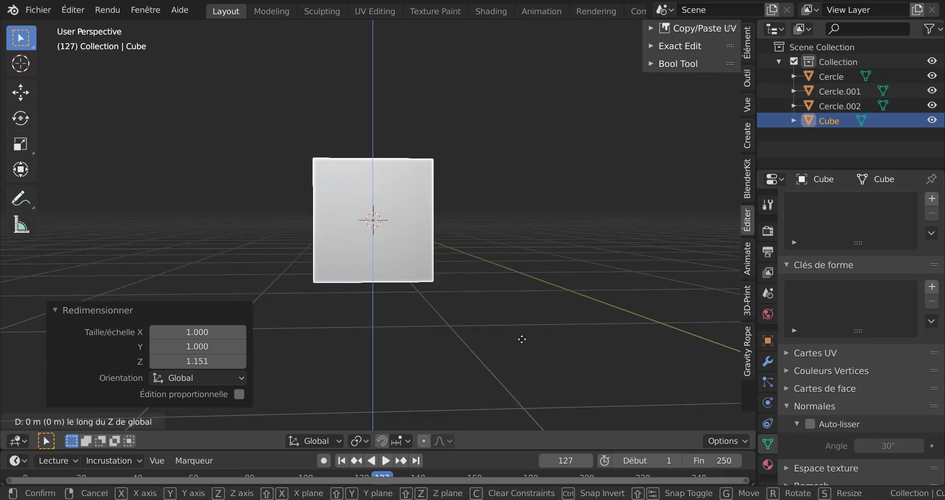
{"action": "left_click", "coordinate": [520, 338]}
Move the cube about 2.536 m along Y
{"action": "middle_click_drag", "start_coordinate": [498, 320], "coordinate": [454, 320]}
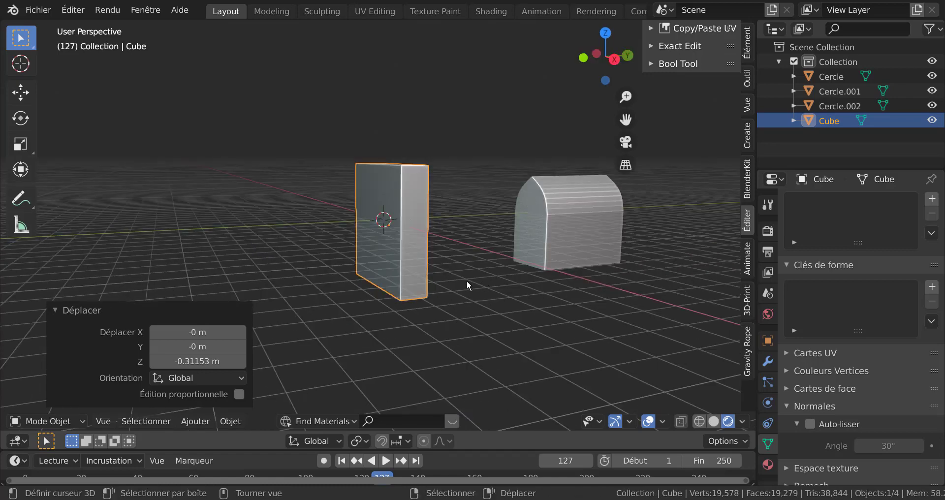
{"action": "right_click", "coordinate": [428, 266]}
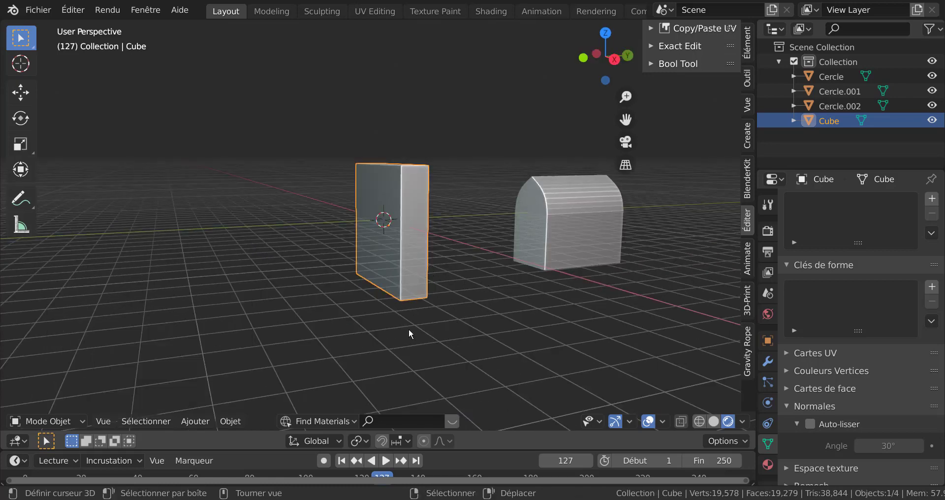
{"action": "key", "text": "g"}
{"action": "key", "text": "y"}
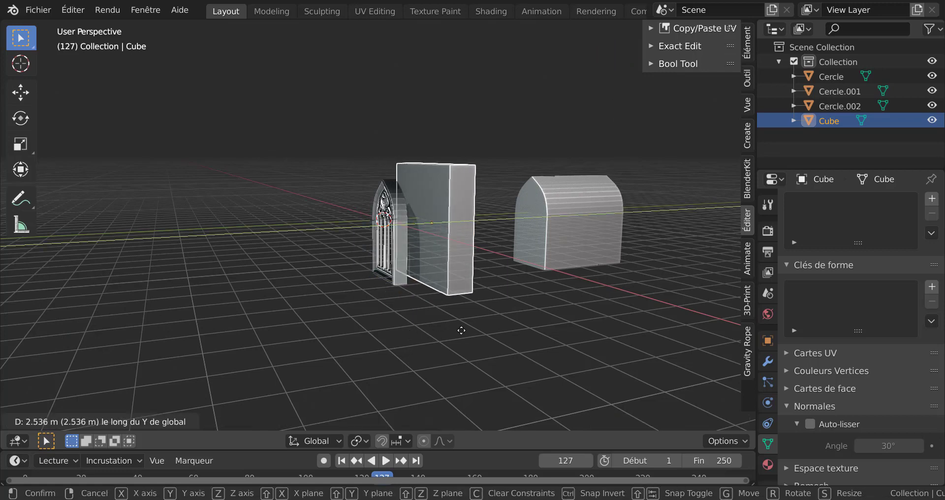
{"action": "left_click", "coordinate": [466, 330]}
Select the extruded cutter object and move it -7.4311 m along Y
{"action": "middle_click_drag", "start_coordinate": [397, 281], "coordinate": [506, 241]}
{"action": "left_click", "coordinate": [506, 241]}
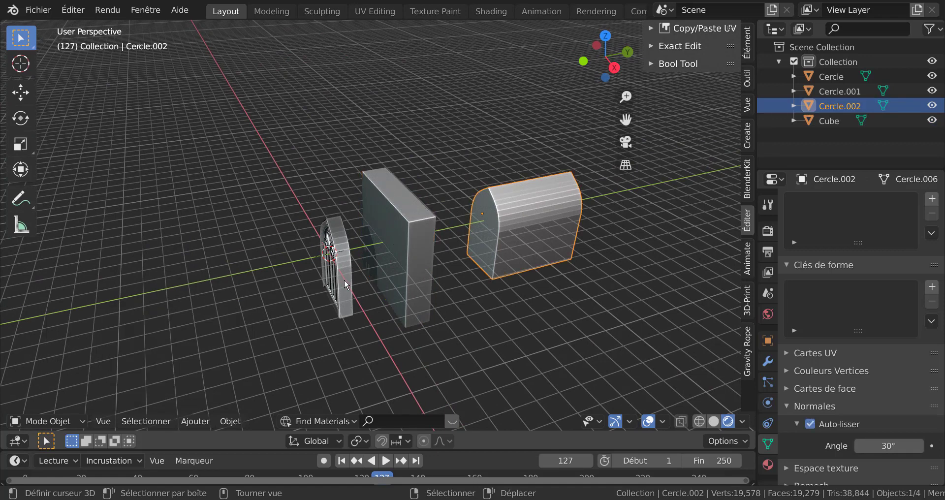
{"action": "scroll", "coordinate": [512, 249], "scroll_direction": "up", "scroll_amount": 1}
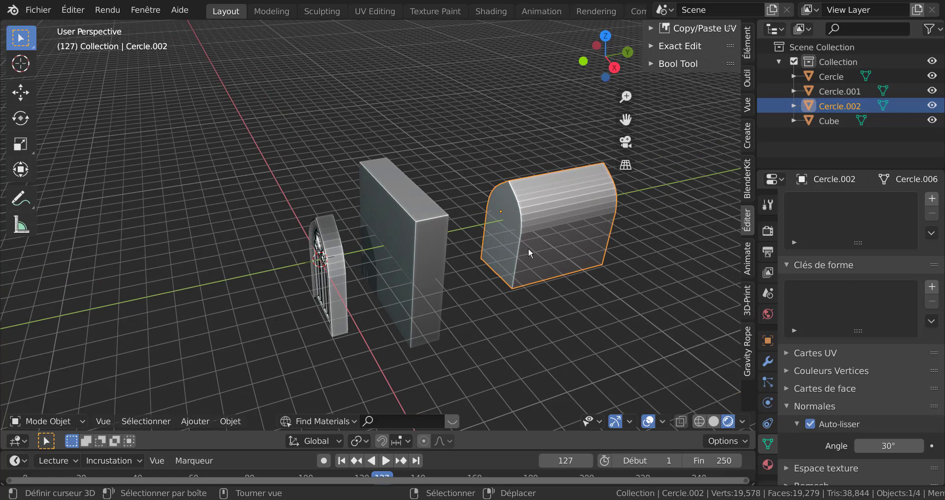
{"action": "key", "text": "g"}
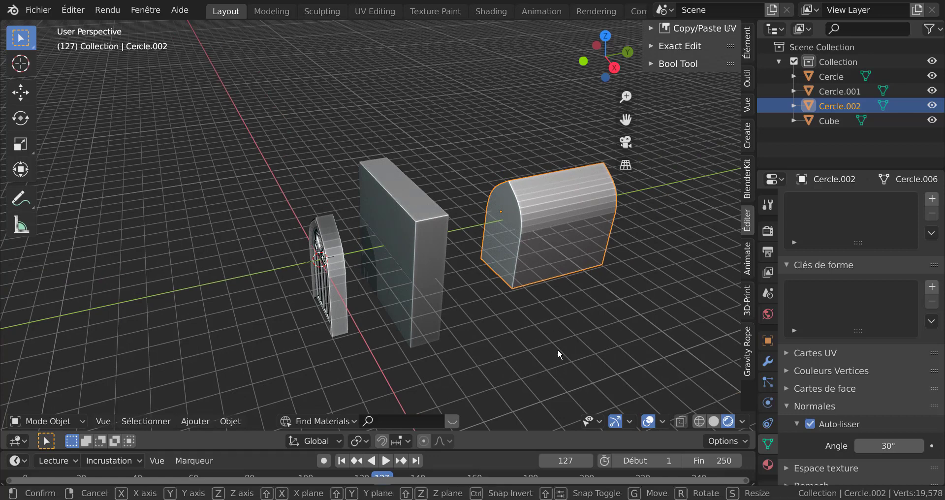
{"action": "key", "text": "y"}
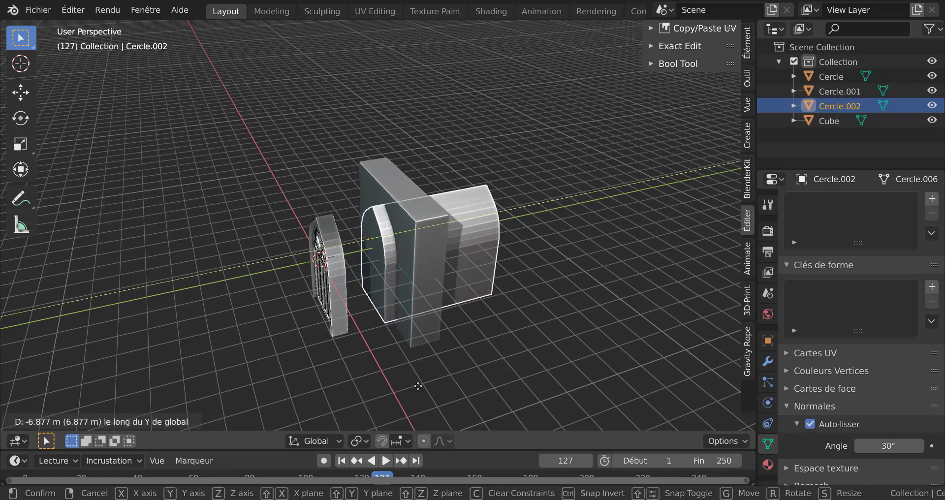
{"action": "left_click", "coordinate": [449, 350]}
Apply smooth shading to the extruded cutter object
{"action": "scroll", "coordinate": [482, 334], "scroll_direction": "up", "scroll_amount": 3}
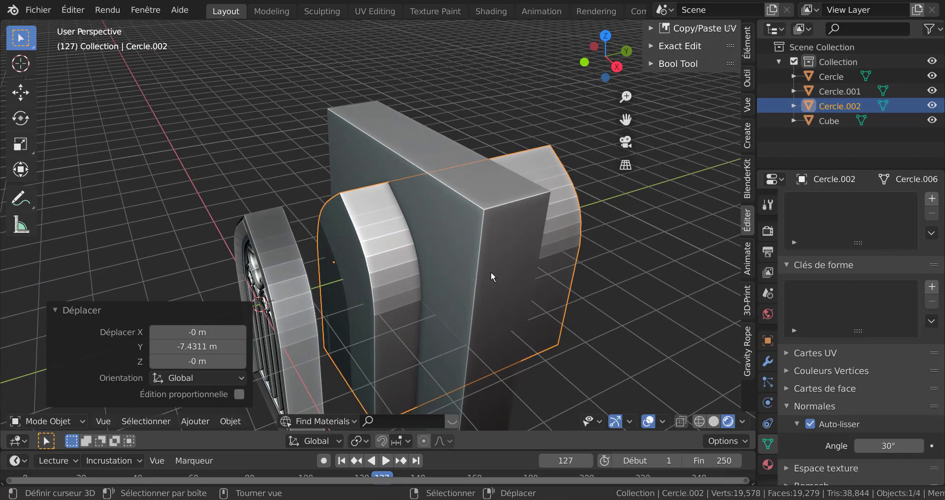
{"action": "left_click", "coordinate": [401, 271]}
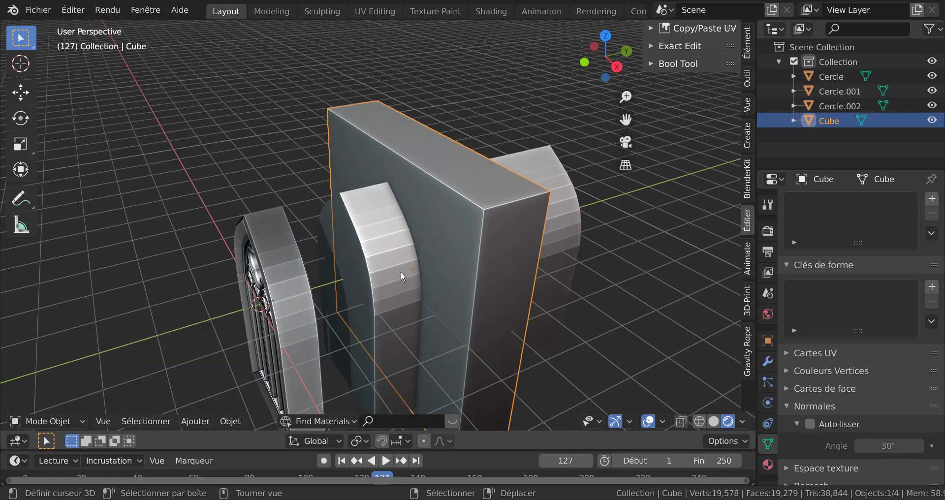
{"action": "key", "text": "Tab"}
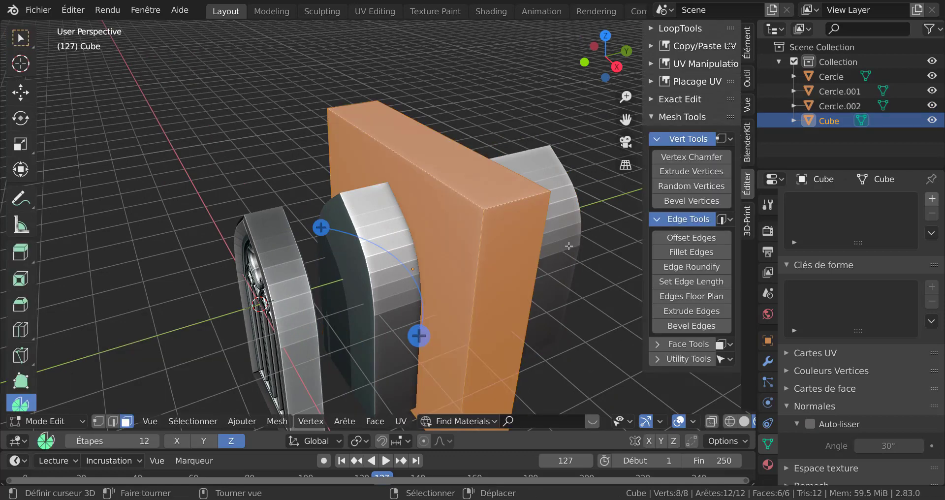
{"action": "key", "text": "Tab"}
{"action": "left_click", "coordinate": [567, 244]}
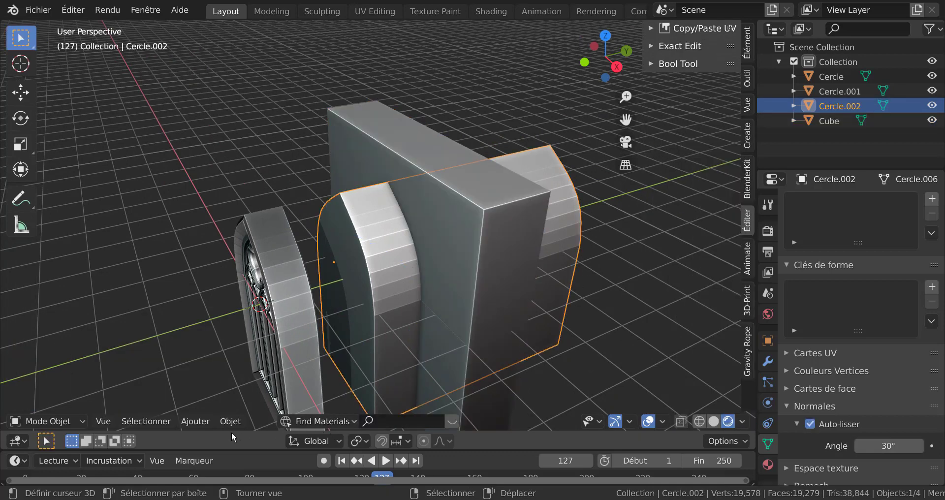
{"action": "left_click", "coordinate": [198, 421]}
{"action": "mouse_move", "coordinate": [230, 422]}
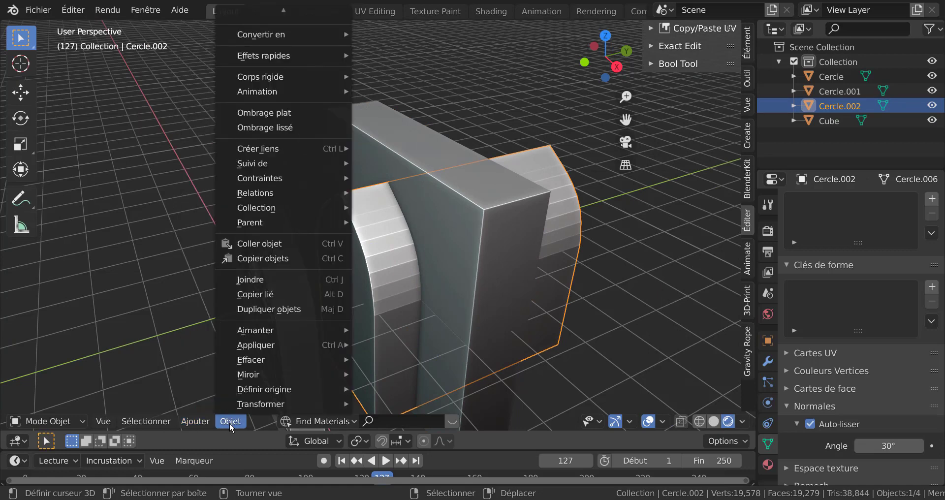
{"action": "left_click", "coordinate": [272, 128]}
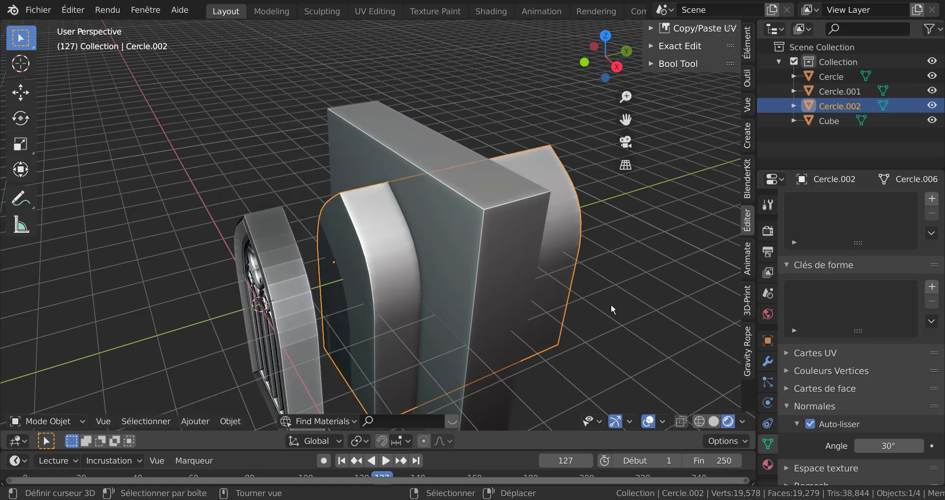
Select the window frame object and apply smooth shading to it
{"action": "left_click", "coordinate": [294, 309]}
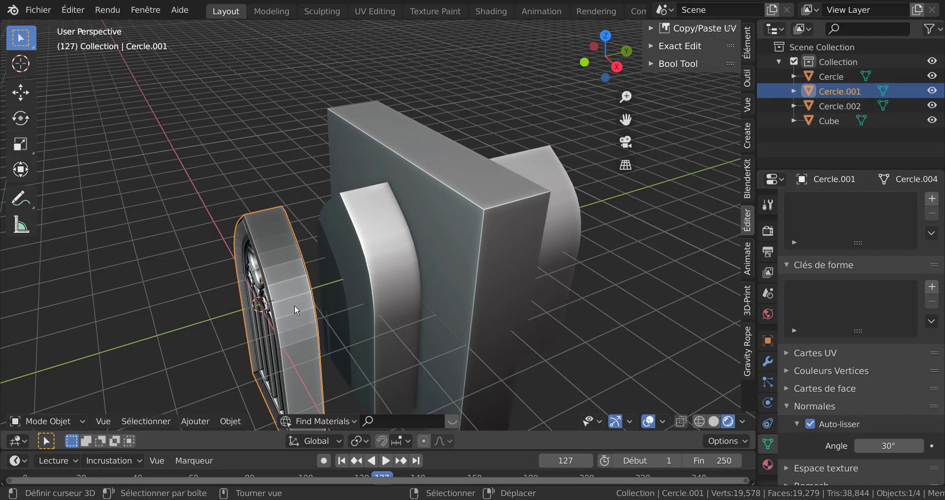
{"action": "left_click", "coordinate": [199, 423]}
{"action": "mouse_move", "coordinate": [231, 421]}
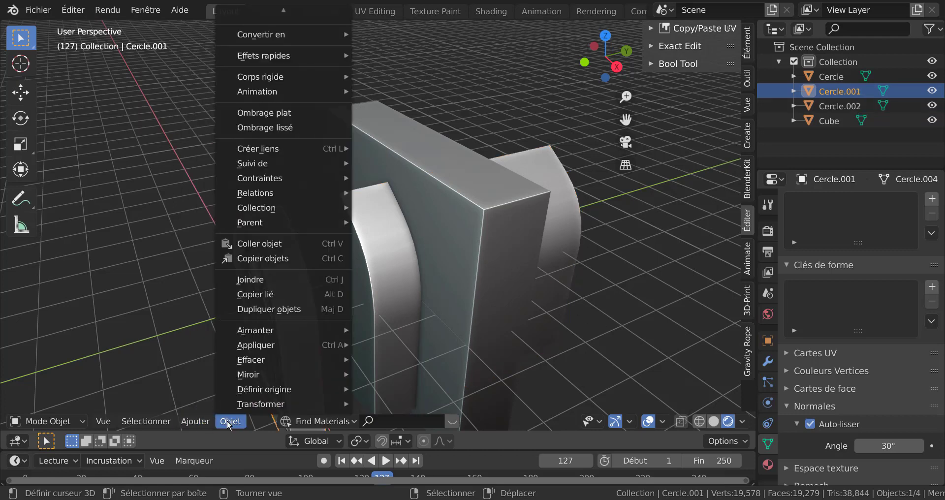
{"action": "left_click", "coordinate": [268, 114]}
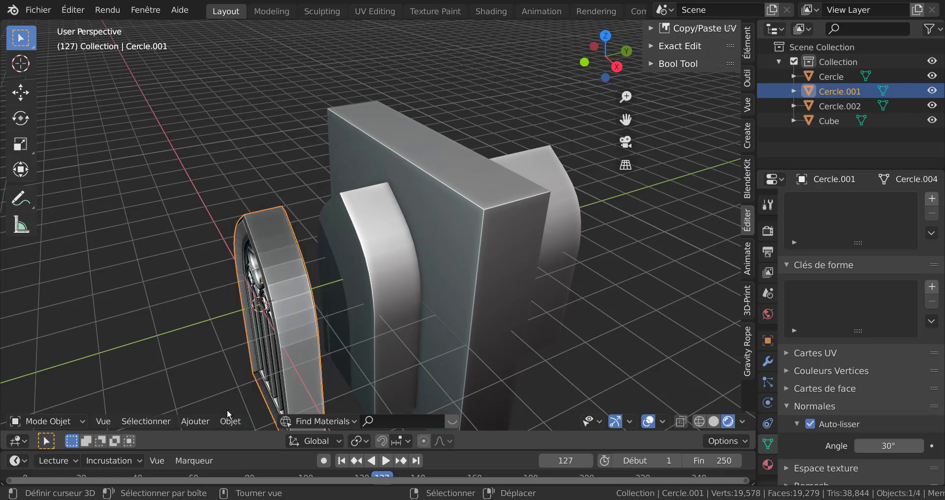
{"action": "left_click", "coordinate": [229, 424]}
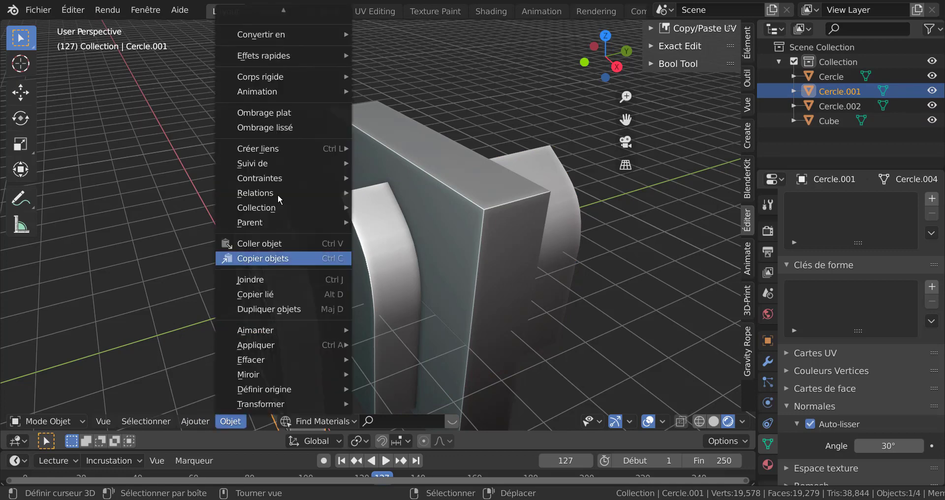
{"action": "left_click", "coordinate": [277, 124]}
Inspect the placement of the cube and cutter relative to the window frame
{"action": "middle_click_drag", "start_coordinate": [554, 225], "coordinate": [556, 272]}
{"action": "left_click", "coordinate": [571, 273]}
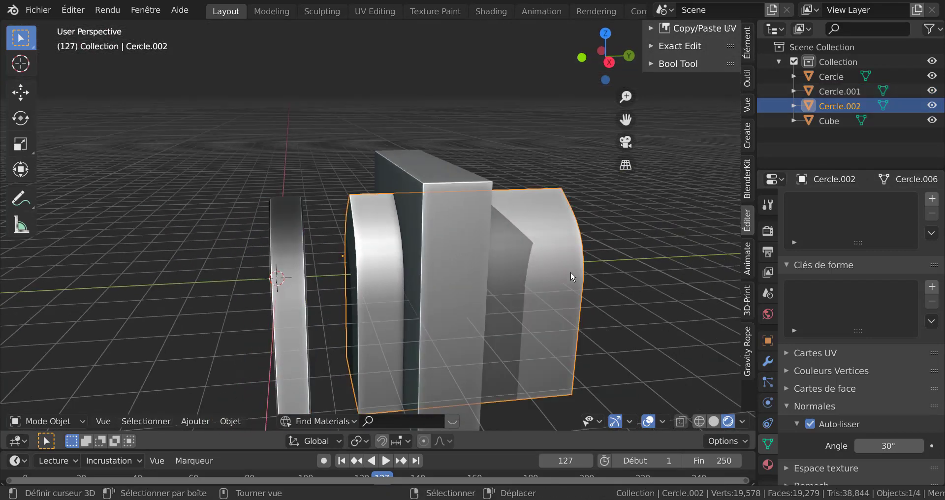
{"action": "left_click", "coordinate": [470, 277]}
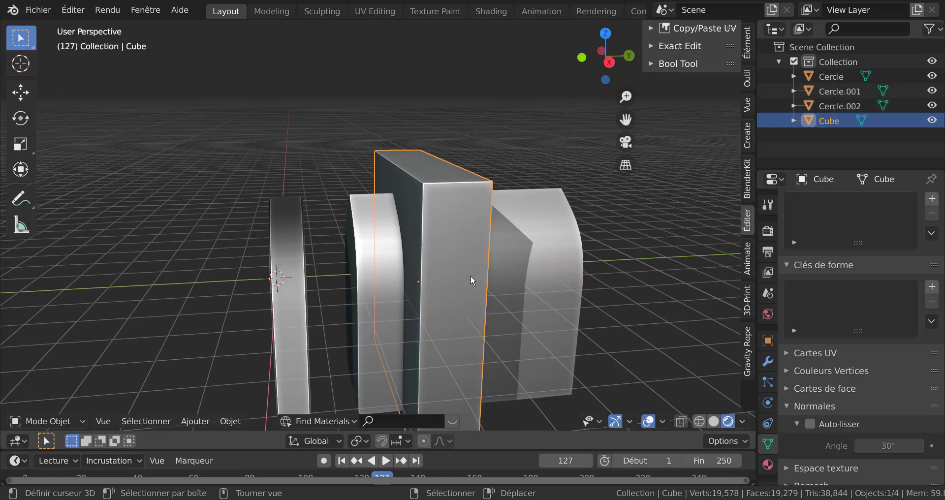
{"action": "left_click", "coordinate": [544, 269]}
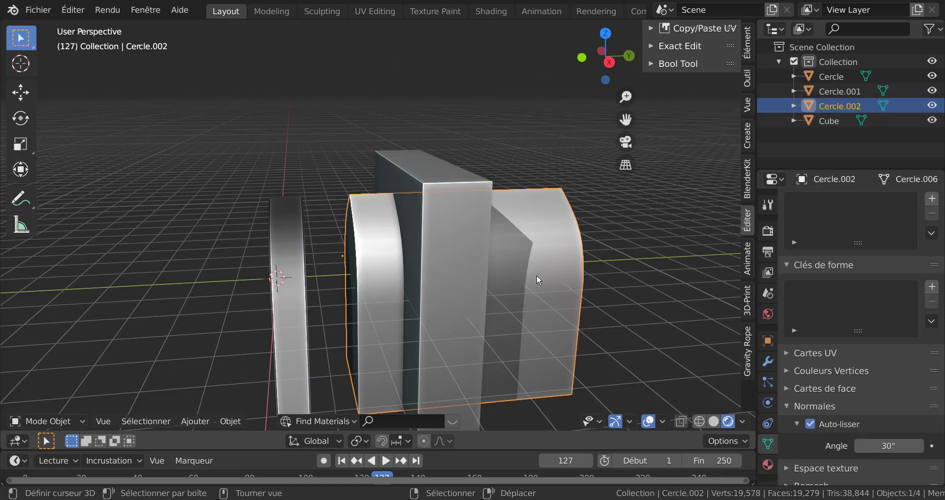
{"action": "middle_click_drag", "start_coordinate": [509, 288], "coordinate": [553, 288]}
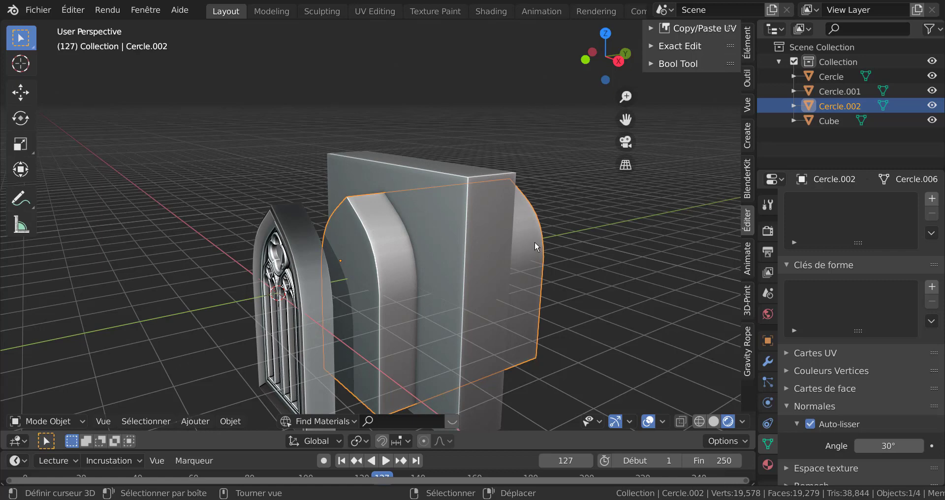
Subtract the extruded cutter from the cube with a Bool Tool difference
{"action": "left_click", "coordinate": [476, 270], "text": "shift"}
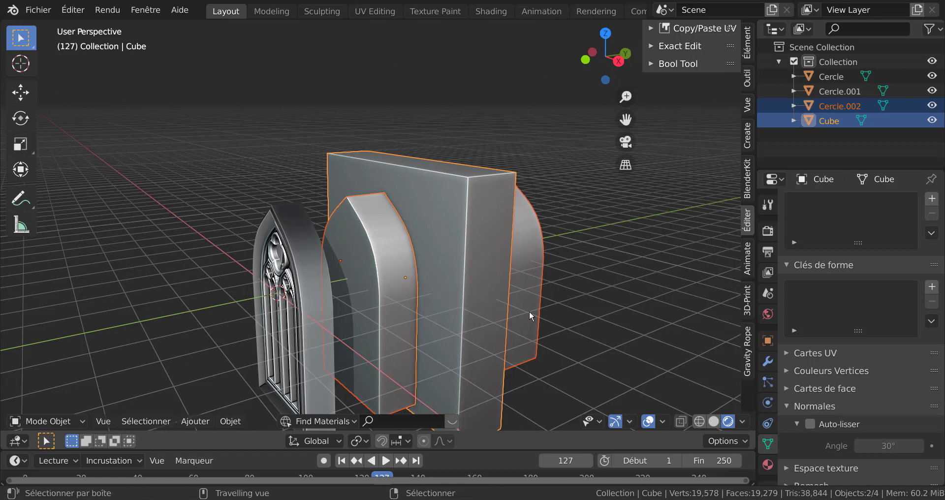
{"action": "key", "text": "ctrl+KP_Subtract"}
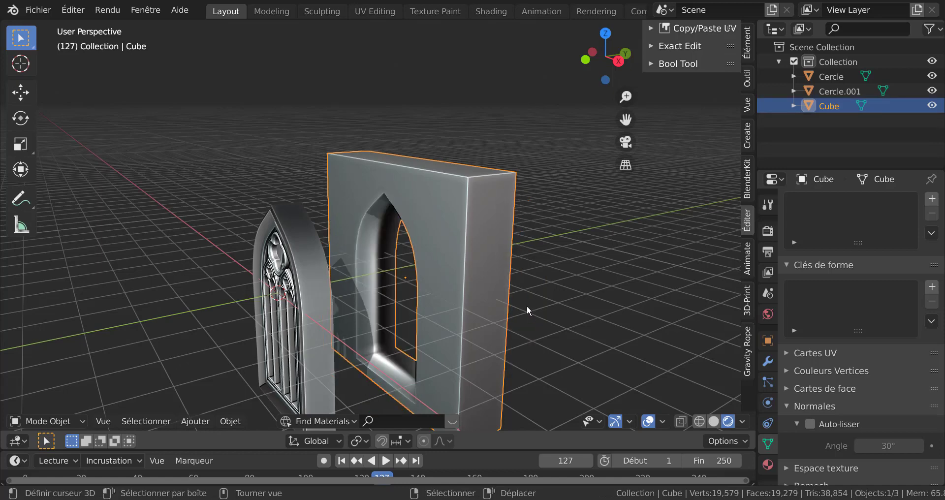
Enable auto smooth on the cut cube
{"action": "left_click", "coordinate": [527, 305]}
{"action": "middle_click_drag", "start_coordinate": [457, 319], "coordinate": [358, 324]}
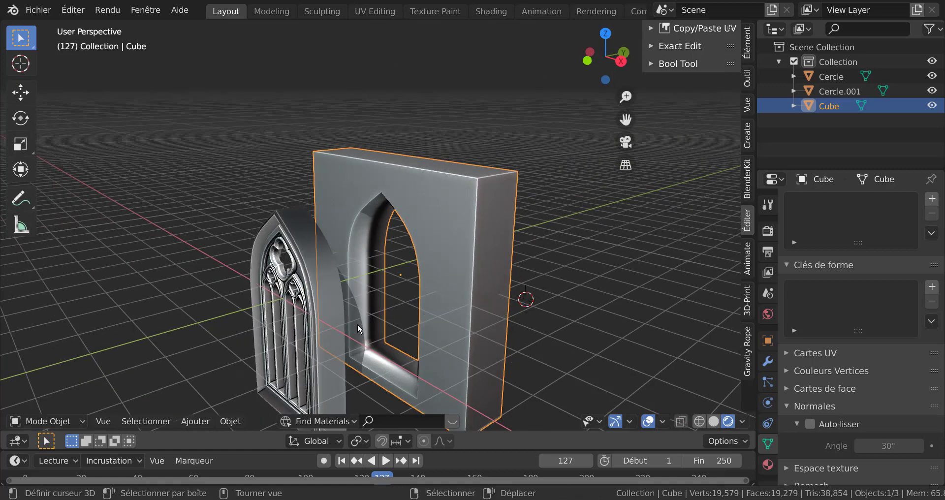
{"action": "left_click", "coordinate": [811, 423]}
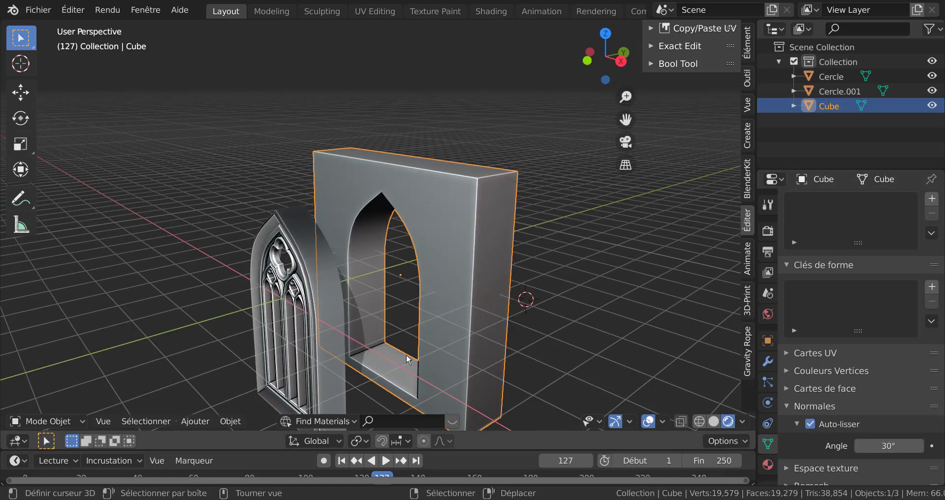
{"action": "left_click", "coordinate": [329, 320]}
{"action": "scroll", "coordinate": [330, 317], "scroll_direction": "down", "scroll_amount": 2}
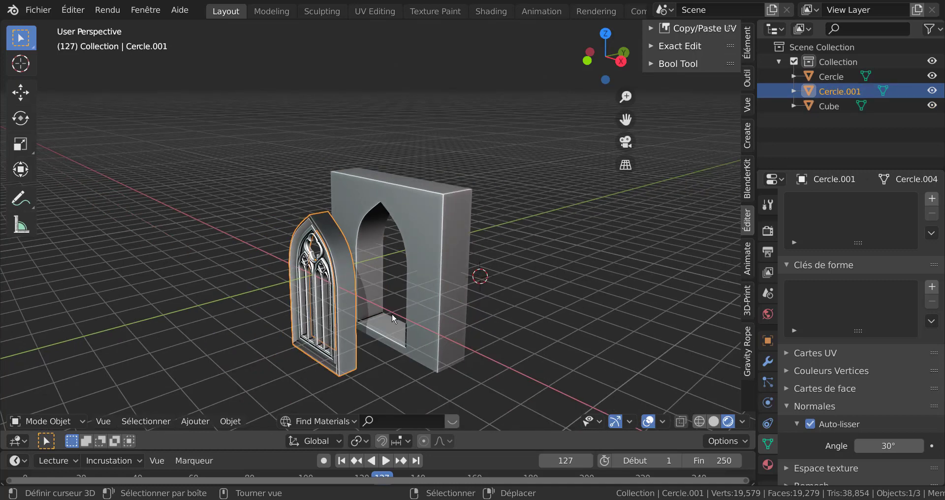
{"action": "key", "text": "g"}
{"action": "key", "text": "y"}
{"action": "key", "text": "Escape"}
Move the cube -2.9516 m along Y so it surrounds the window frame
{"action": "left_click", "coordinate": [464, 273]}
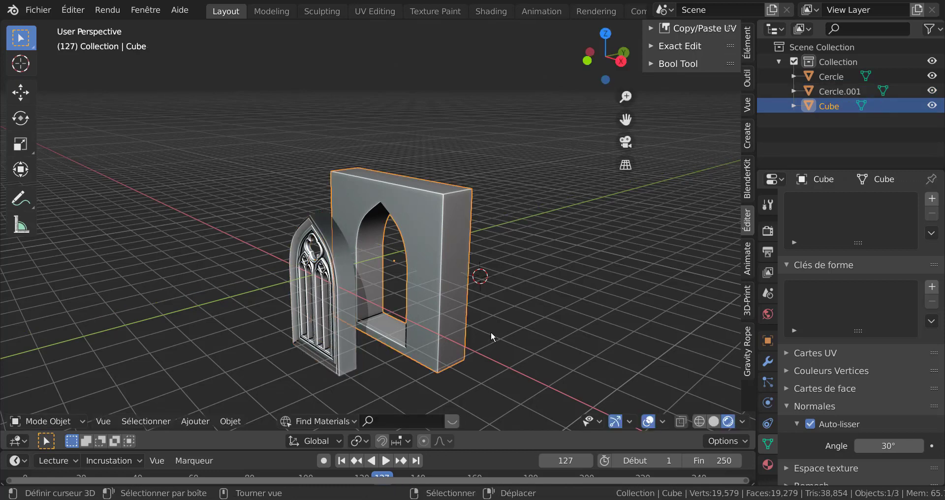
{"action": "key", "text": "g"}
{"action": "key", "text": "y"}
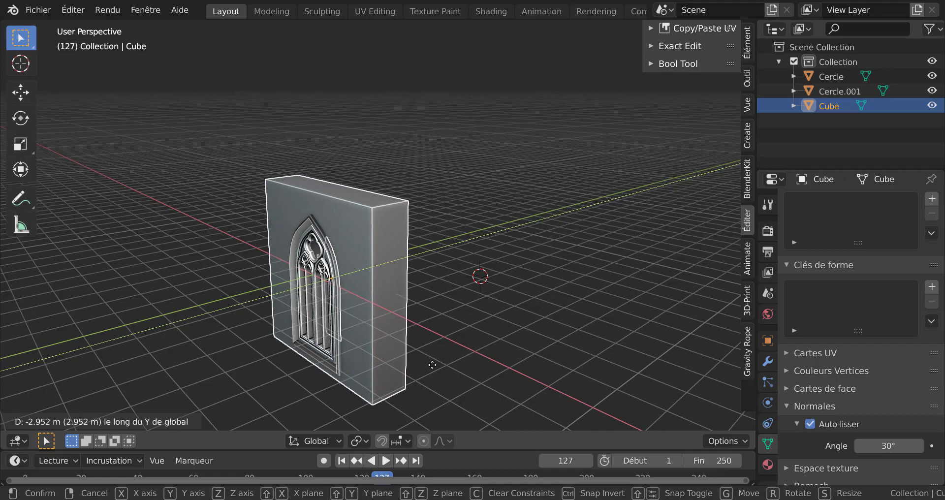
{"action": "left_click", "coordinate": [494, 333]}
Inspect the window frame set into the cube from several angles
{"action": "middle_click_drag", "start_coordinate": [494, 333], "coordinate": [541, 262]}
{"action": "scroll", "coordinate": [563, 318], "scroll_direction": "up", "scroll_amount": 4}
{"action": "middle_click_drag", "start_coordinate": [463, 264], "coordinate": [451, 262]}
{"action": "left_click", "coordinate": [387, 463]}
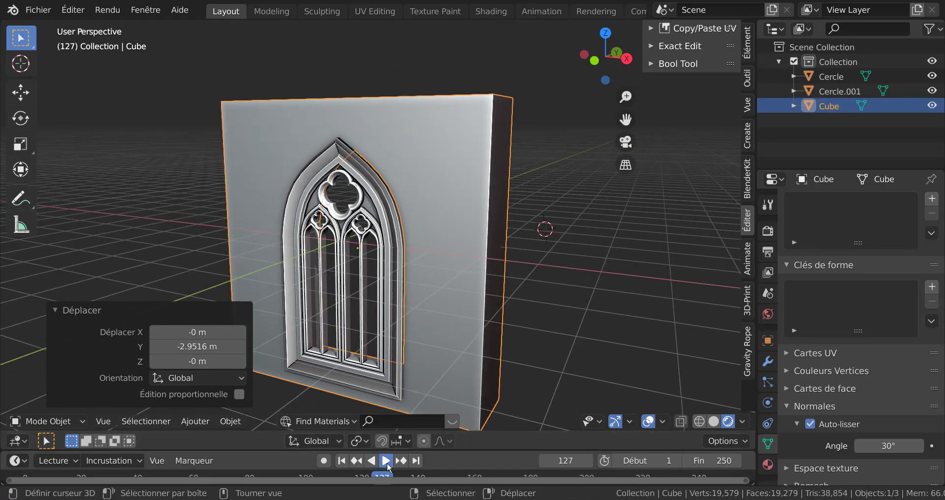
{"action": "left_click", "coordinate": [565, 294]}
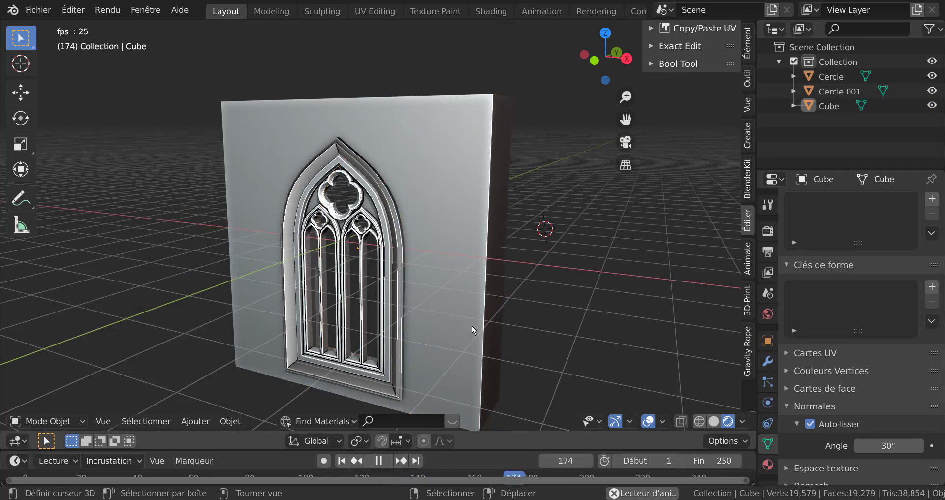
{"action": "left_click", "coordinate": [378, 460]}
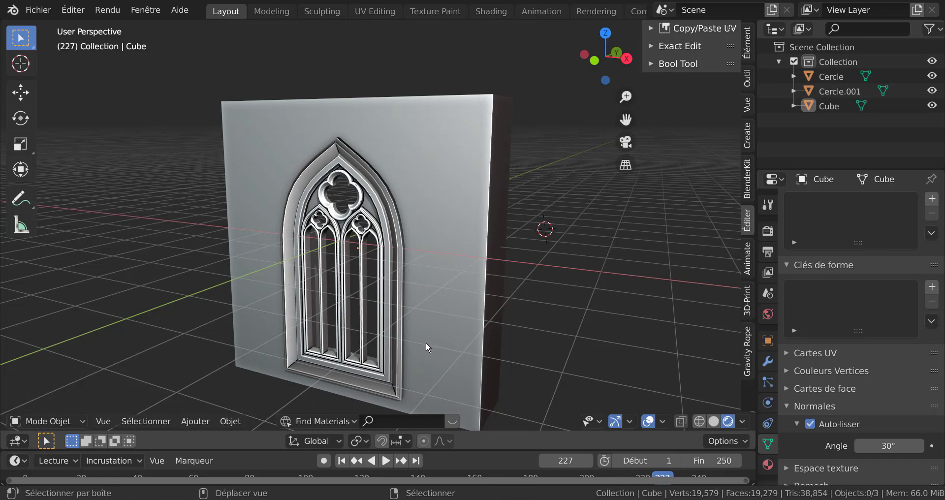
{"action": "middle_click_drag", "start_coordinate": [427, 345], "coordinate": [416, 314]}
{"action": "scroll", "coordinate": [438, 307], "scroll_direction": "up", "scroll_amount": 2}
{"action": "scroll", "coordinate": [408, 317], "scroll_direction": "up", "scroll_amount": 2}
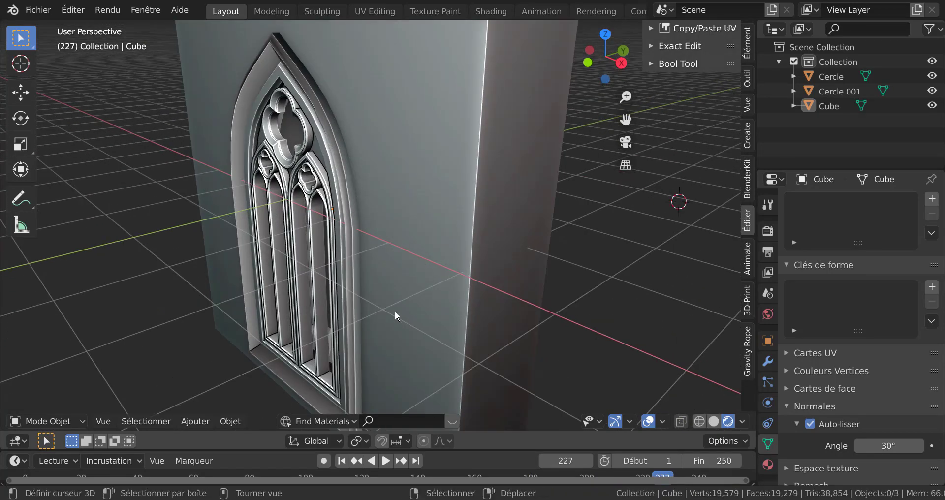
{"action": "scroll", "coordinate": [395, 306], "scroll_direction": "down", "scroll_amount": 3}
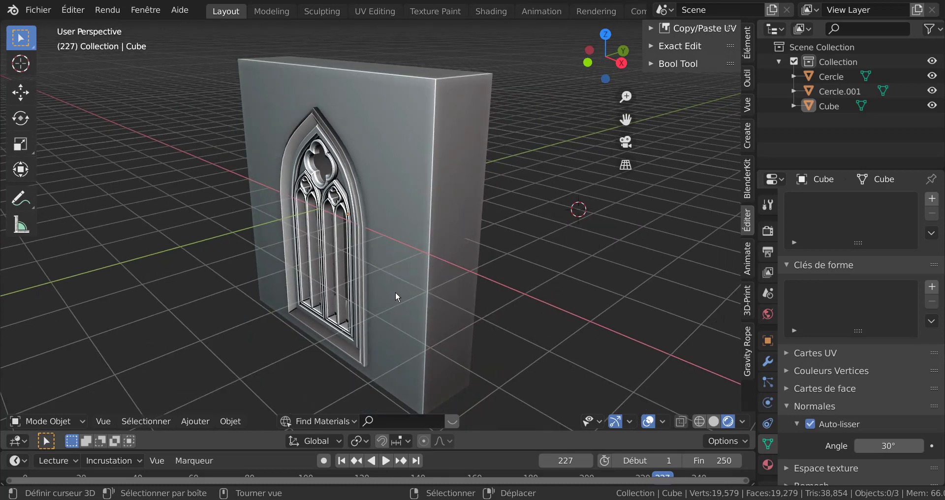
{"action": "left_click", "coordinate": [397, 295]}
{"action": "key", "text": "g"}
{"action": "key", "text": "y"}
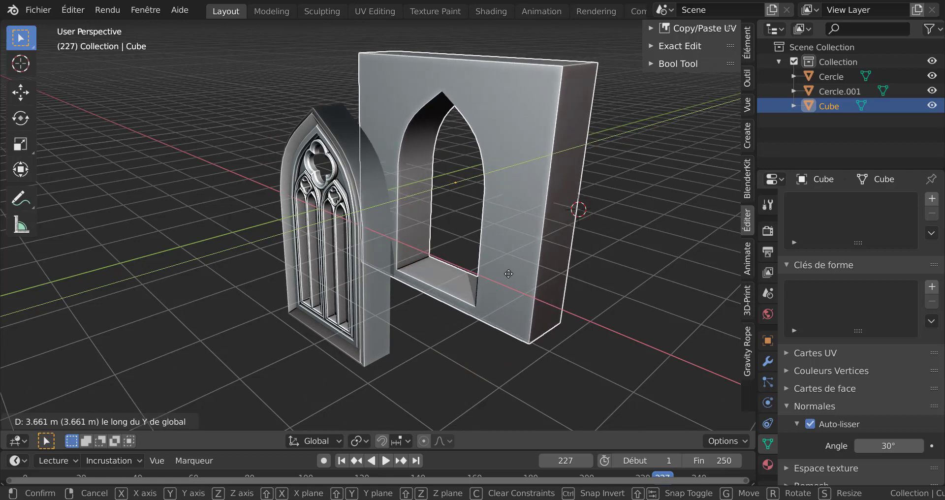
{"action": "right_click", "coordinate": [508, 274]}
Delete the boolean-cut cube
{"action": "middle_click_drag", "start_coordinate": [493, 278], "coordinate": [546, 268]}
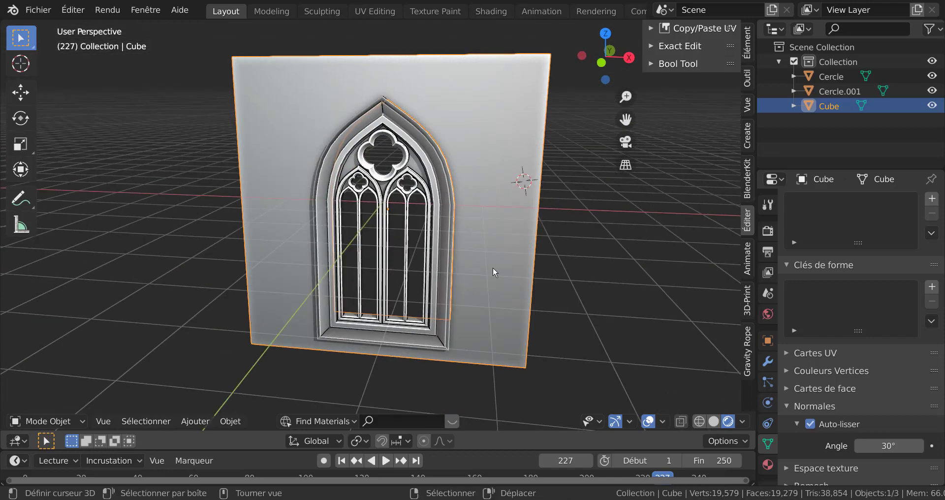
{"action": "scroll", "coordinate": [492, 267], "scroll_direction": "up", "scroll_amount": 4}
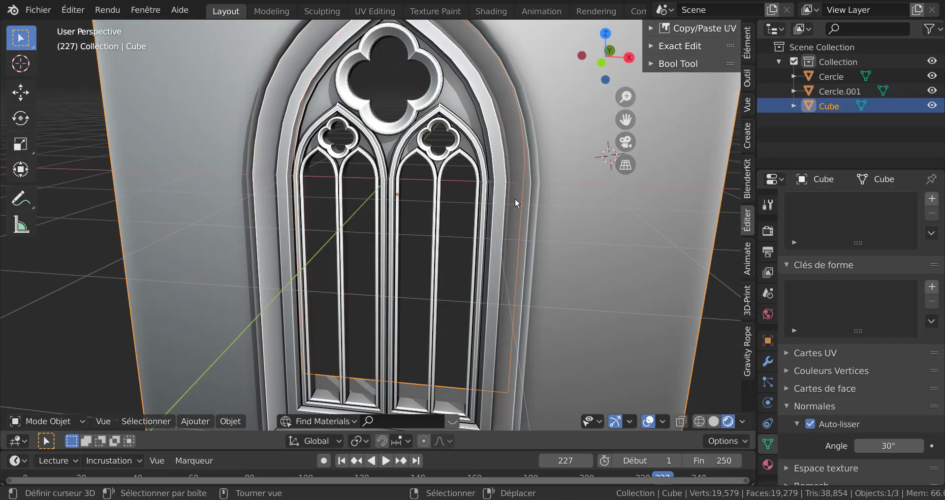
{"action": "scroll", "coordinate": [514, 198], "scroll_direction": "down", "scroll_amount": 3}
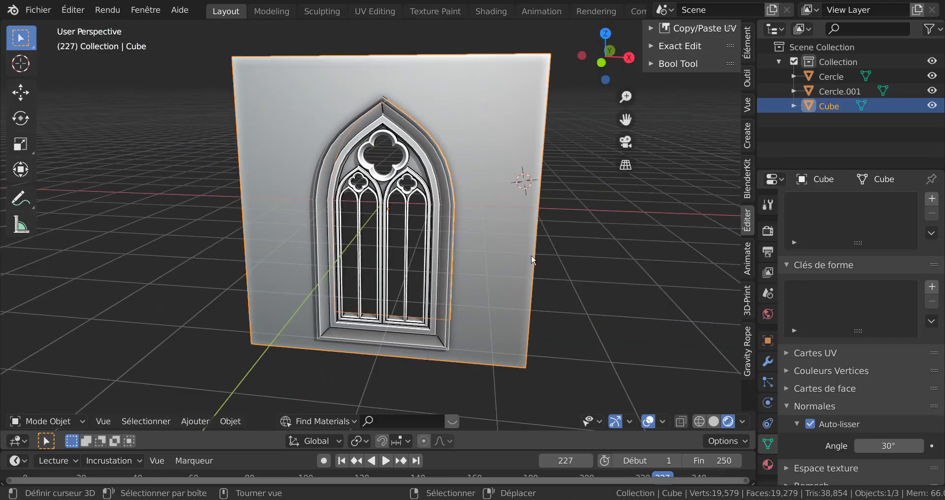
{"action": "middle_click_drag", "start_coordinate": [592, 262], "coordinate": [413, 256]}
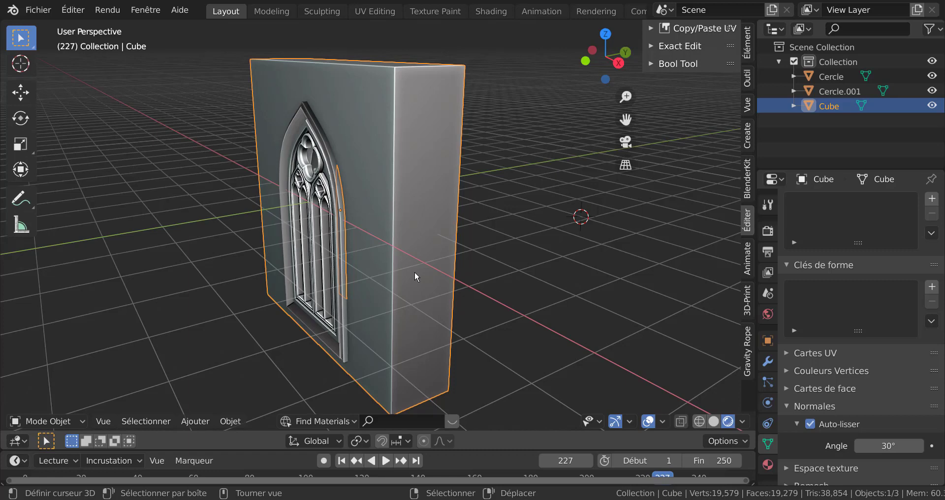
{"action": "key", "text": "x"}
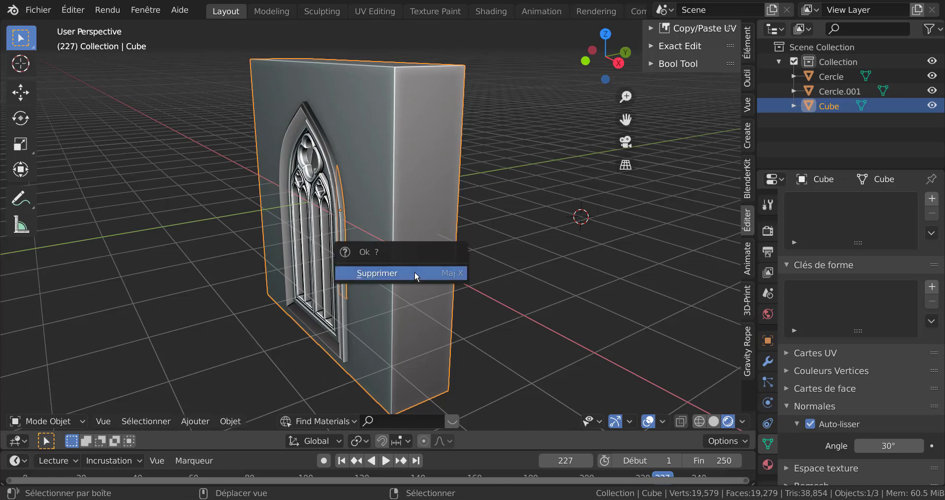
{"action": "left_click", "coordinate": [414, 273]}
Enter Edit Mode on the window frame and dissolve a vertical edge loop running around its outer side
{"action": "left_click", "coordinate": [366, 247]}
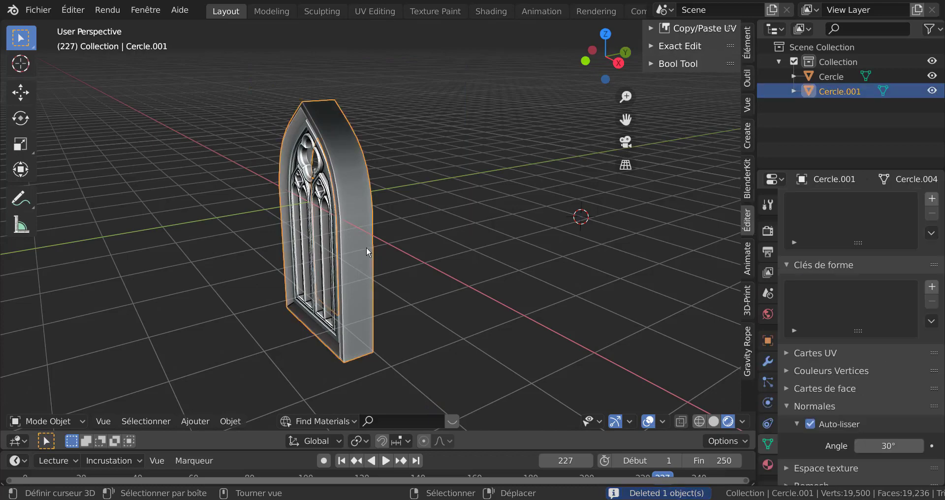
{"action": "key", "text": "Tab"}
{"action": "scroll", "coordinate": [423, 251], "scroll_direction": "up", "scroll_amount": 5}
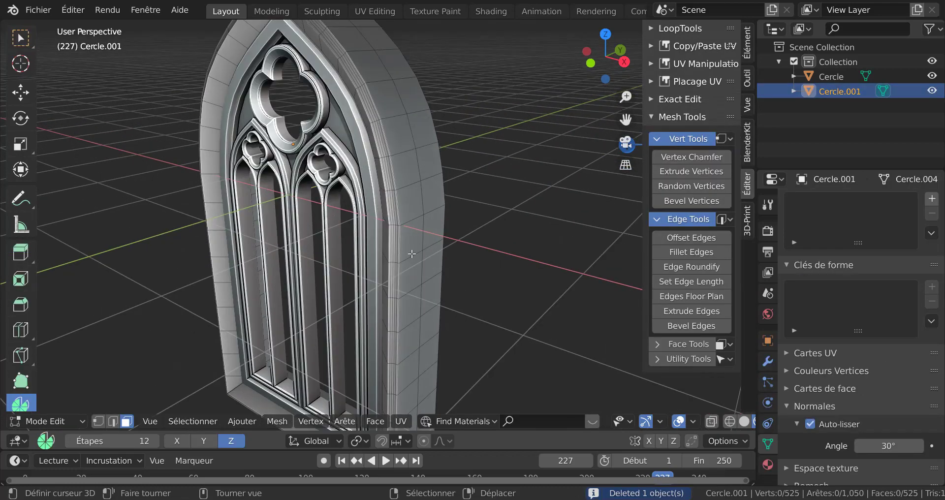
{"action": "middle_click_drag", "start_coordinate": [411, 253], "coordinate": [354, 245]}
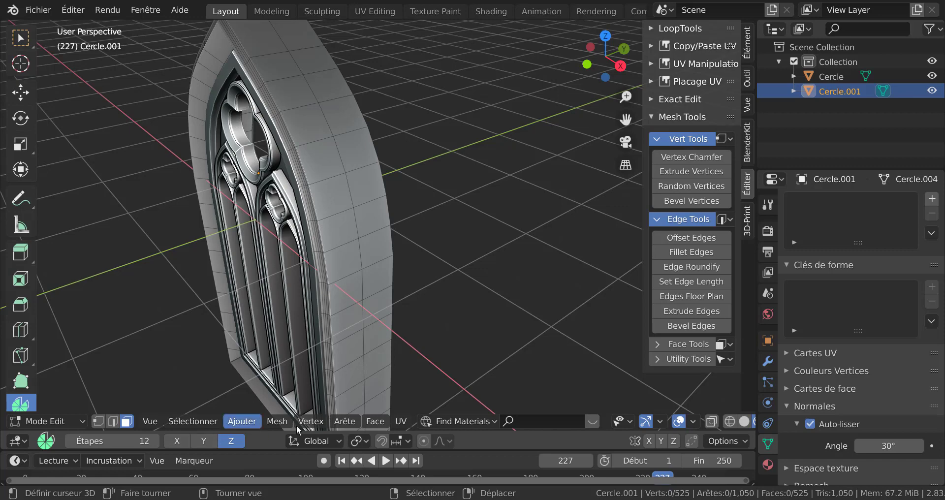
{"action": "left_click", "coordinate": [355, 274]}
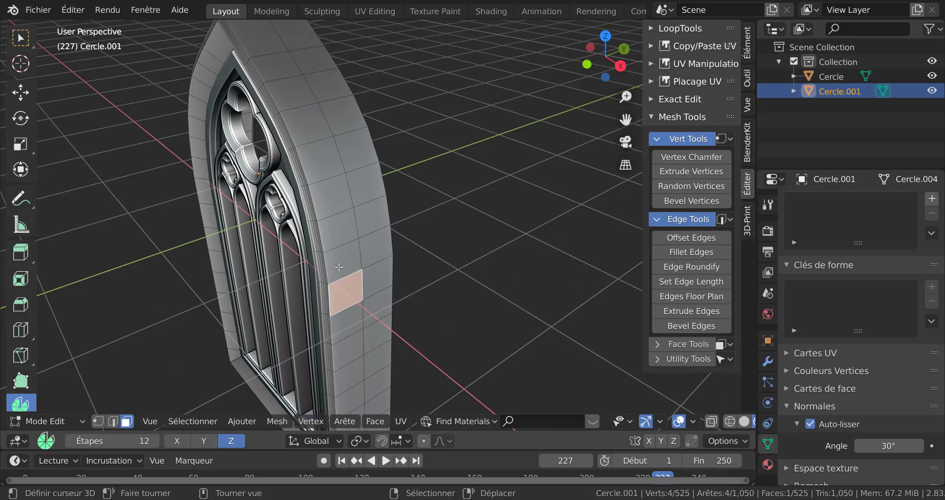
{"action": "left_click", "coordinate": [364, 253], "text": "alt"}
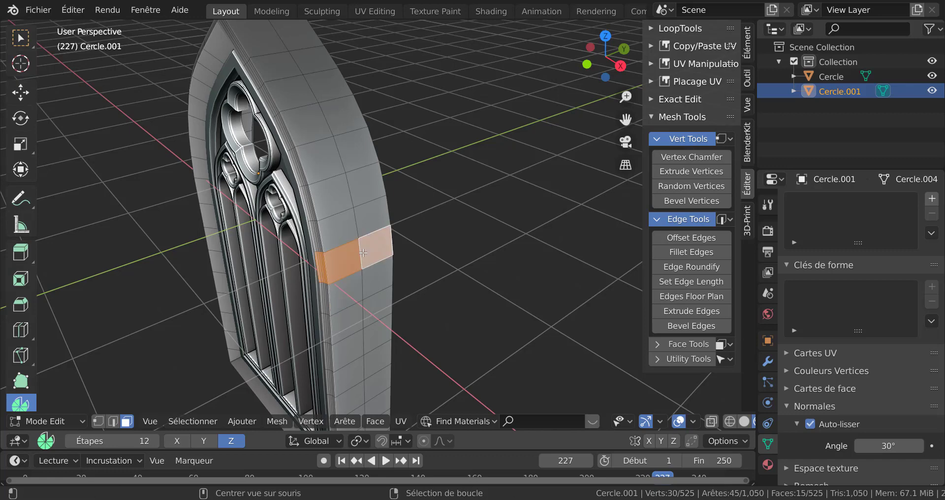
{"action": "left_click", "coordinate": [363, 286]}
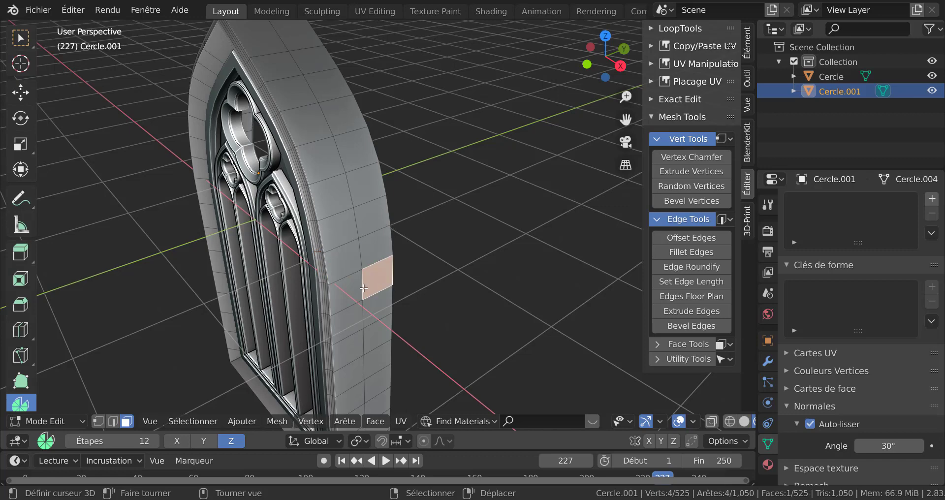
{"action": "key", "text": "2"}
{"action": "left_click", "coordinate": [362, 259], "text": "alt"}
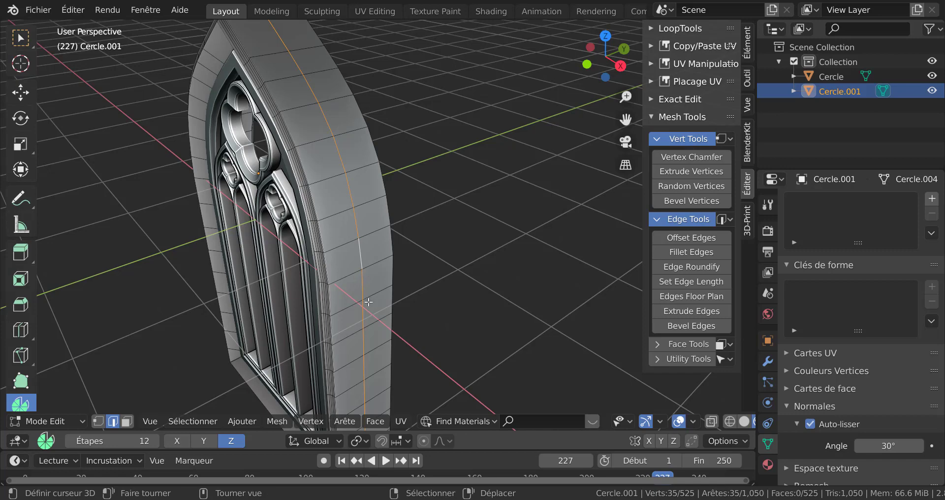
{"action": "key", "text": "x"}
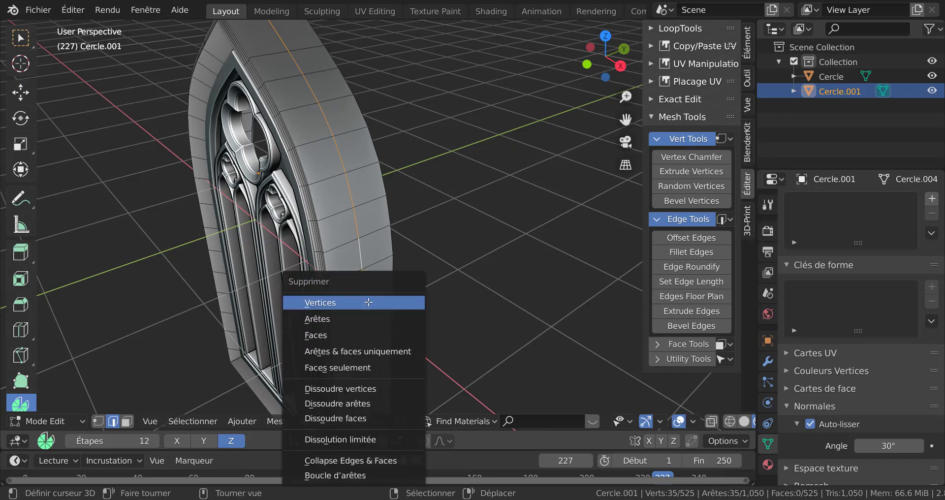
{"action": "left_click", "coordinate": [361, 404]}
Separate the loop of outer side faces of the frame into its own object and select that object
{"action": "scroll", "coordinate": [351, 258], "scroll_direction": "down", "scroll_amount": 5}
{"action": "middle_click_drag", "start_coordinate": [381, 242], "coordinate": [367, 286]}
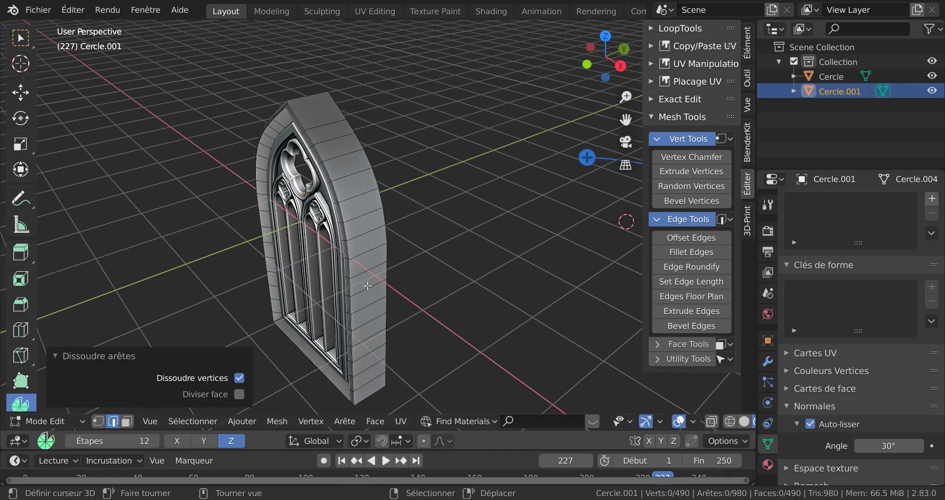
{"action": "key", "text": "3"}
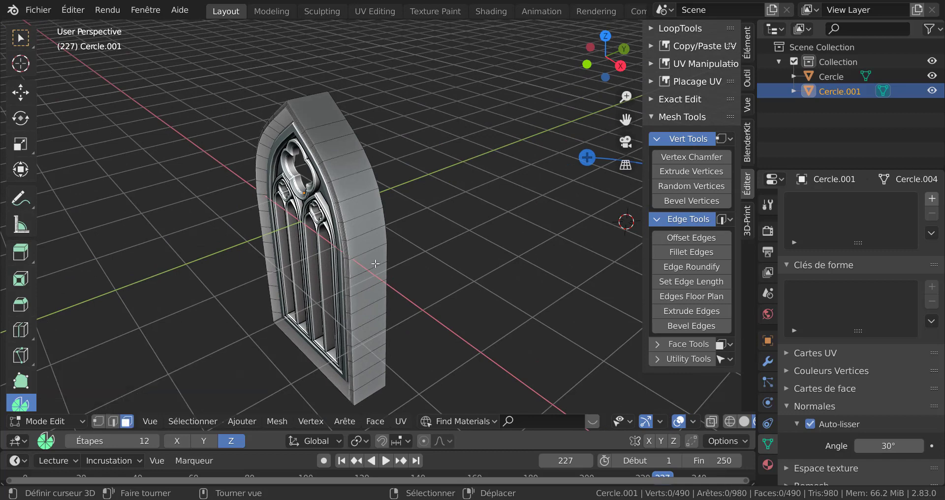
{"action": "scroll", "coordinate": [374, 265], "scroll_direction": "up", "scroll_amount": 3}
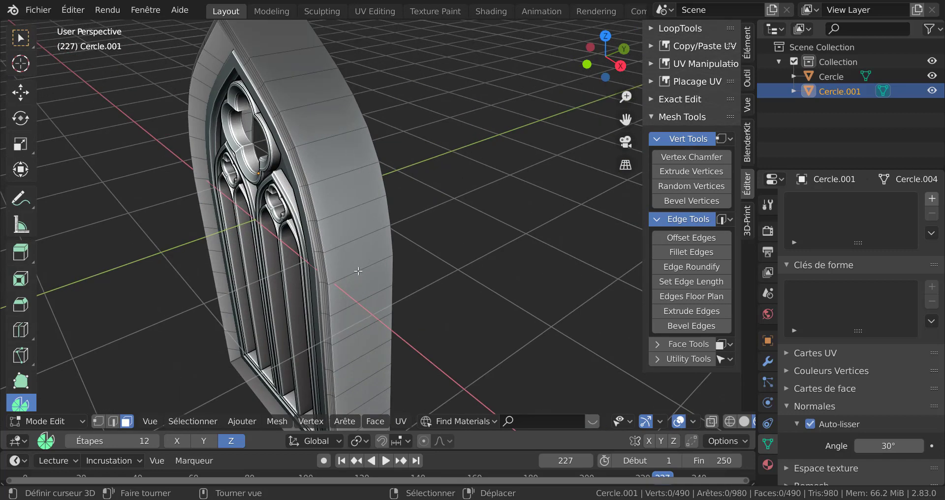
{"action": "left_click", "coordinate": [361, 277], "text": "alt"}
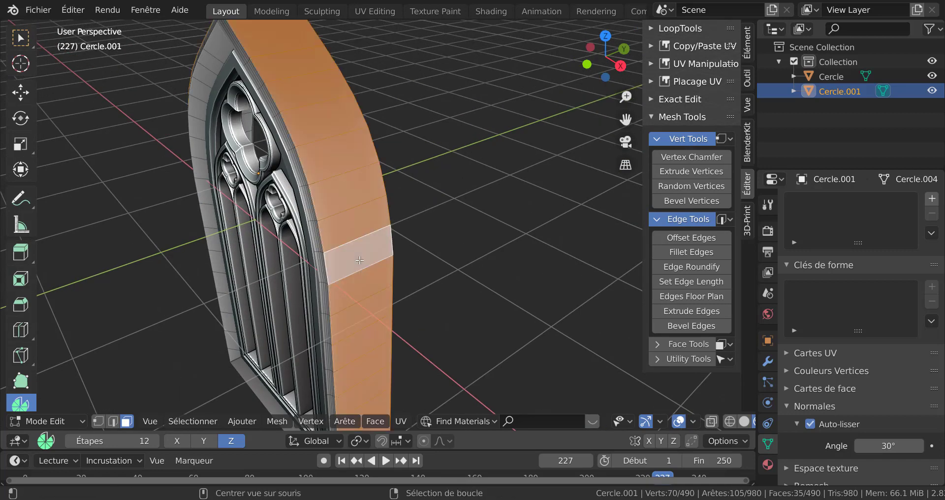
{"action": "scroll", "coordinate": [364, 273], "scroll_direction": "down", "scroll_amount": 5}
{"action": "middle_click_drag", "start_coordinate": [371, 276], "coordinate": [407, 269]}
{"action": "middle_click_drag", "start_coordinate": [435, 301], "coordinate": [394, 296]}
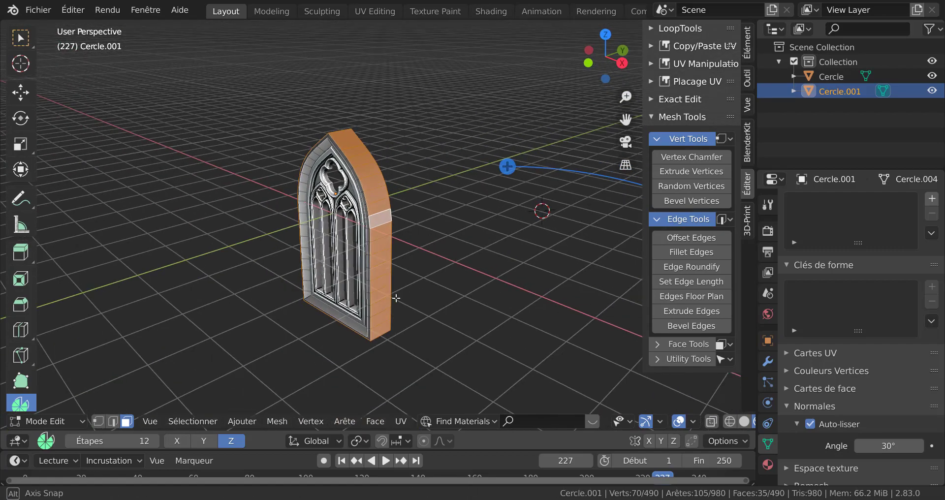
{"action": "scroll", "coordinate": [388, 270], "scroll_direction": "up", "scroll_amount": 2}
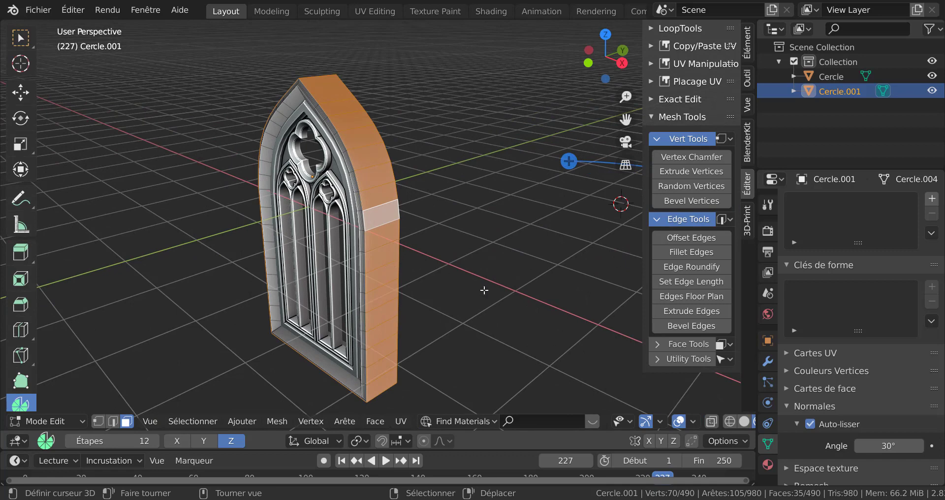
{"action": "key", "text": "p"}
{"action": "left_click", "coordinate": [501, 301]}
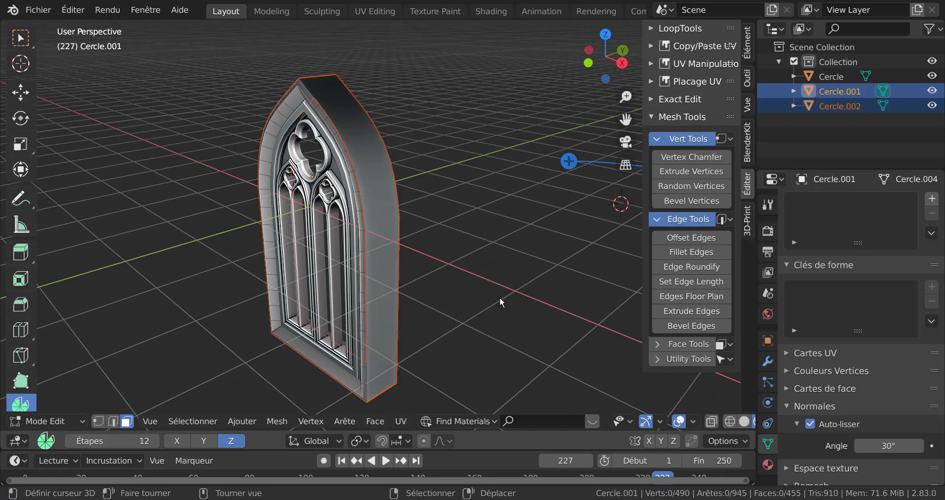
{"action": "middle_click_drag", "start_coordinate": [501, 301], "coordinate": [485, 288]}
{"action": "key", "text": "Tab"}
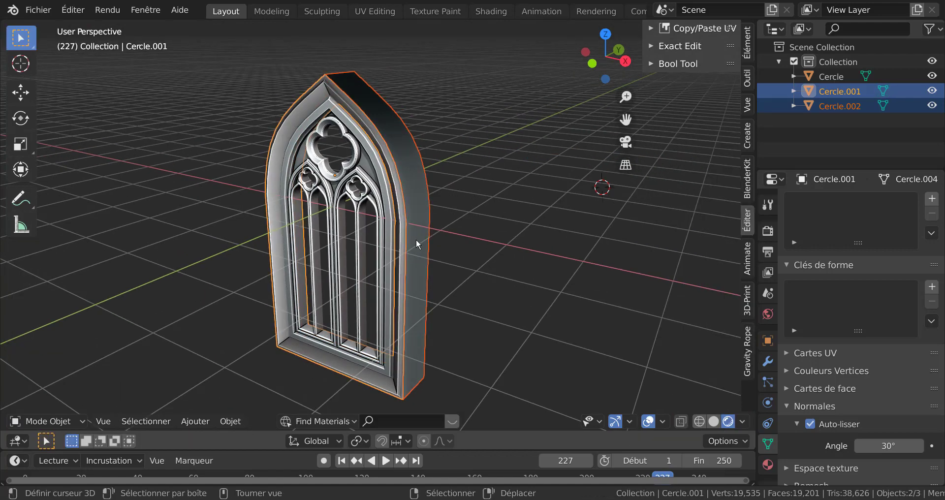
{"action": "left_click", "coordinate": [416, 238]}
{"action": "mouse_move", "coordinate": [499, 255]}
{"action": "middle_mouse_down"}
{"action": "mouse_move", "coordinate": [536, 265]}
{"action": "mouse_move", "coordinate": [503, 269]}
{"action": "middle_mouse_up"}
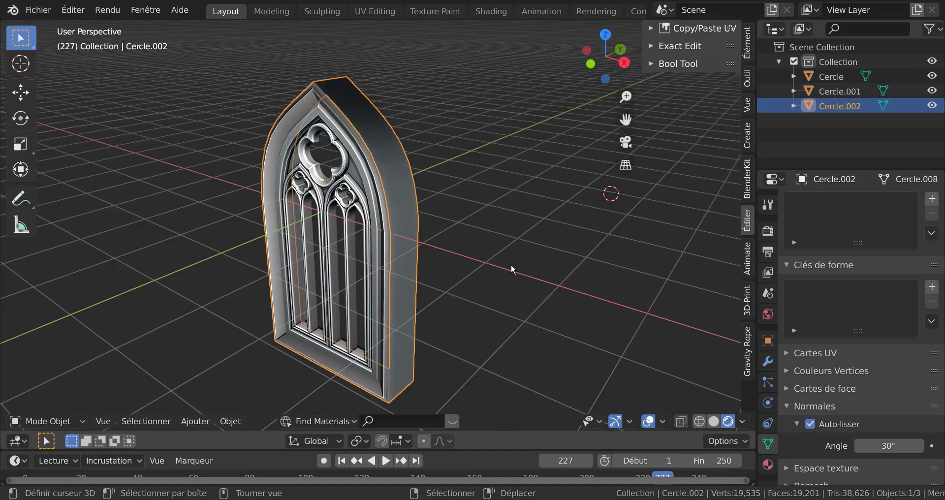
Isolate the separated shell in local view and delete one of its two vertex loops, leaving a single outline
{"action": "middle_click_drag", "start_coordinate": [511, 263], "coordinate": [452, 285]}
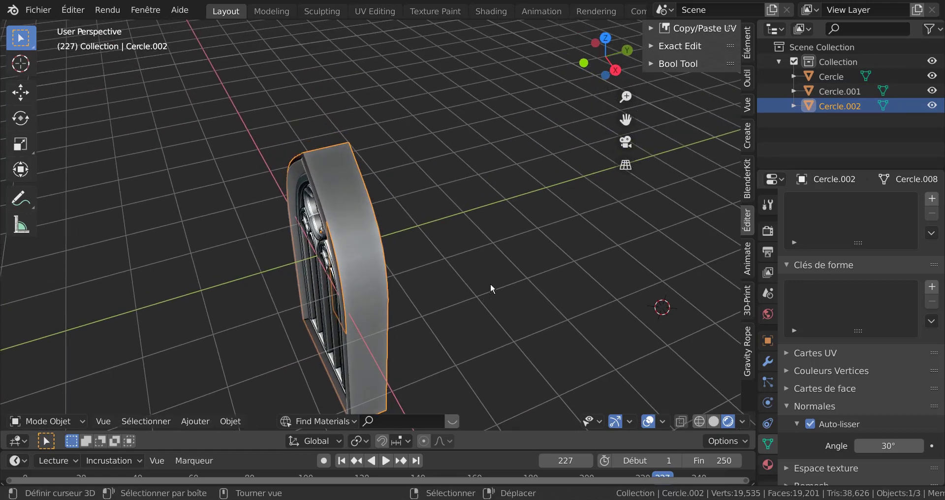
{"action": "key", "text": "KP_Divide"}
{"action": "key", "text": "Tab"}
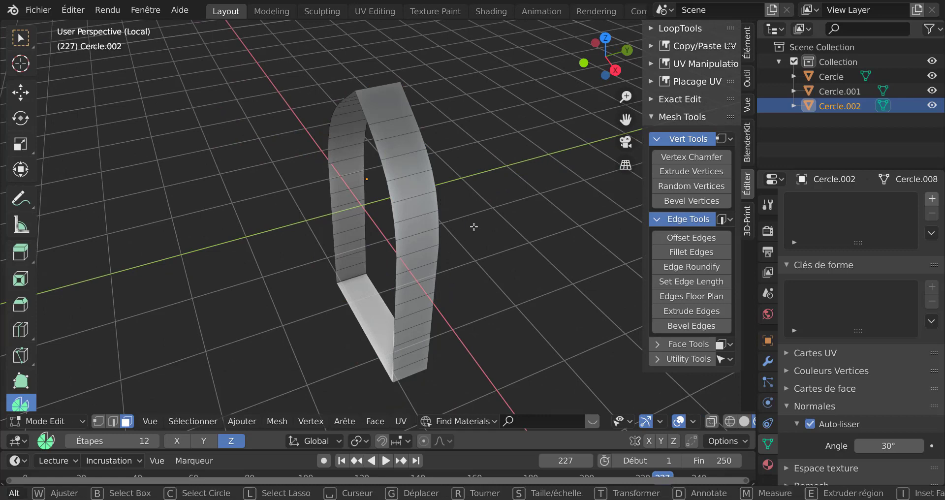
{"action": "key", "text": "1"}
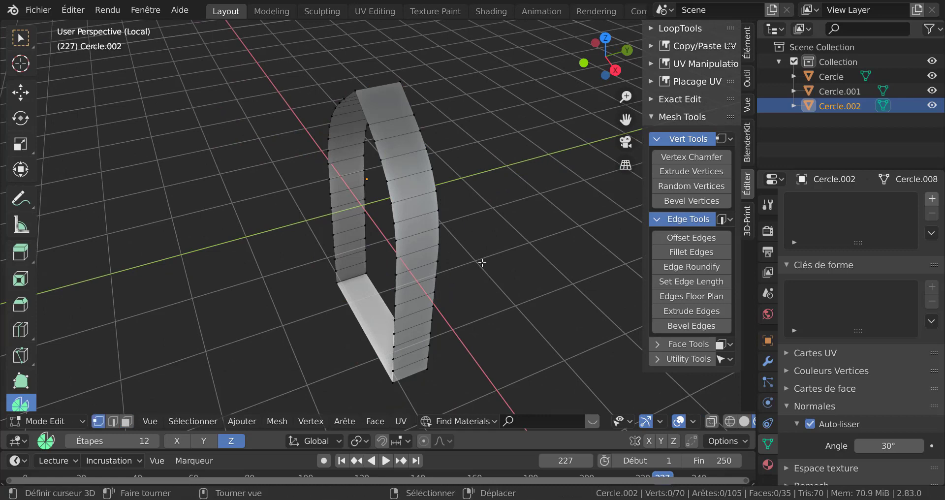
{"action": "left_click", "coordinate": [445, 204], "text": "alt"}
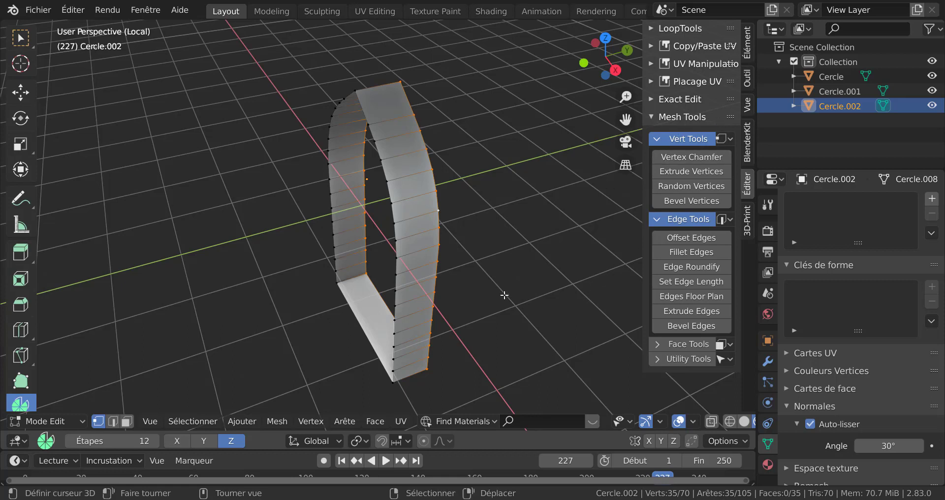
{"action": "key", "text": "x"}
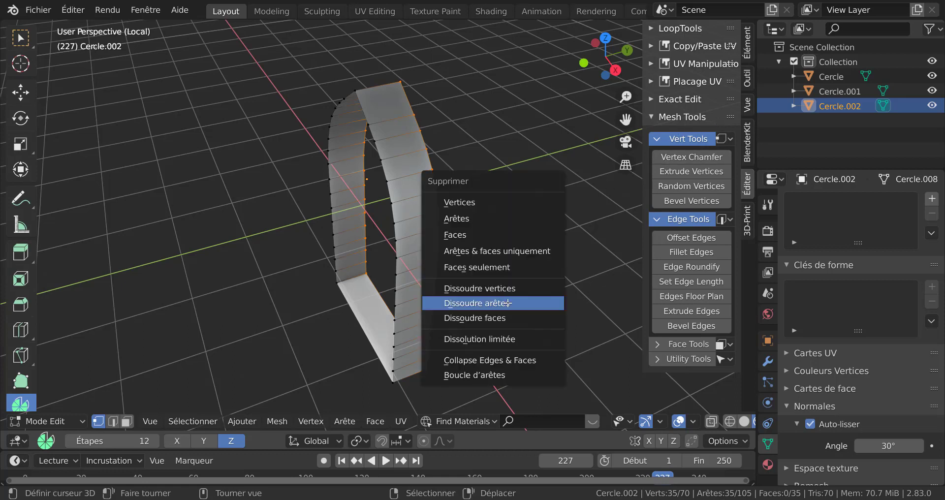
{"action": "left_click", "coordinate": [497, 202]}
{"action": "key", "text": "Tab"}
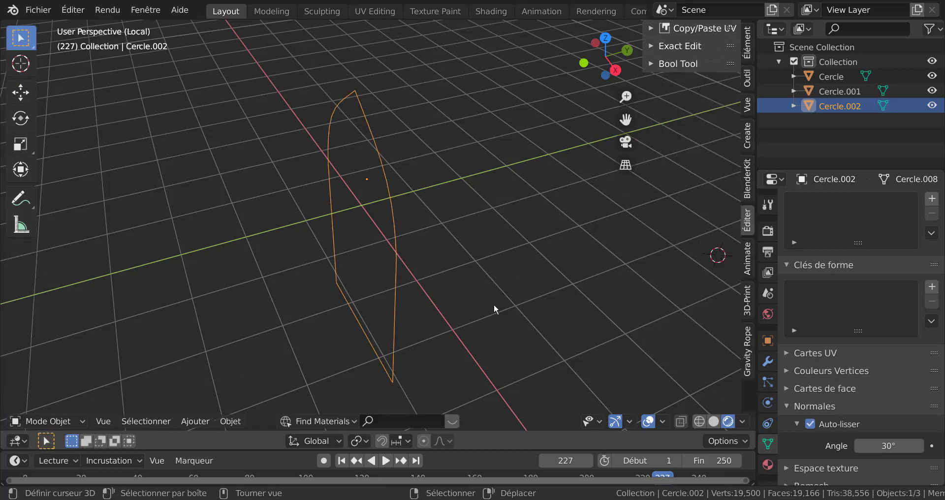
In front view, select the whole outline and offset its edges inward with a width of 1.68
{"action": "key", "text": "KP_1"}
{"action": "middle_click_drag", "start_coordinate": [546, 293], "coordinate": [515, 300], "text": "shift"}
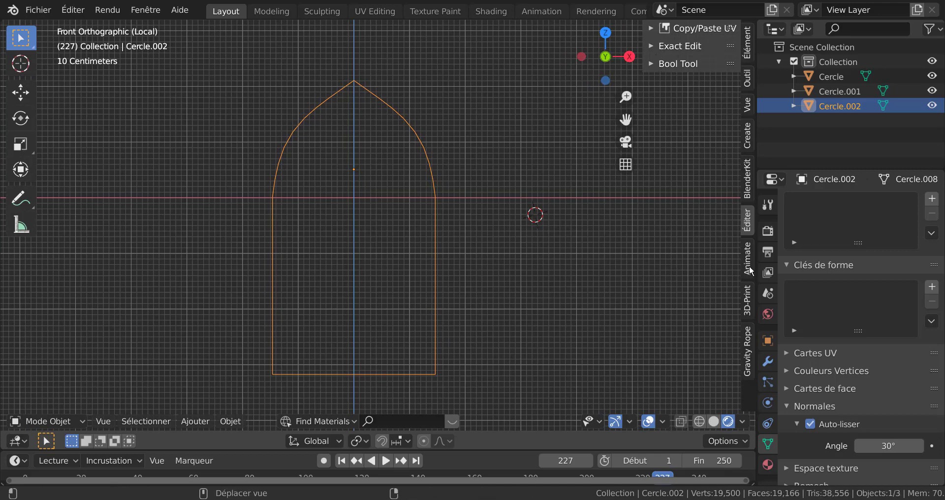
{"action": "key", "text": "Tab"}
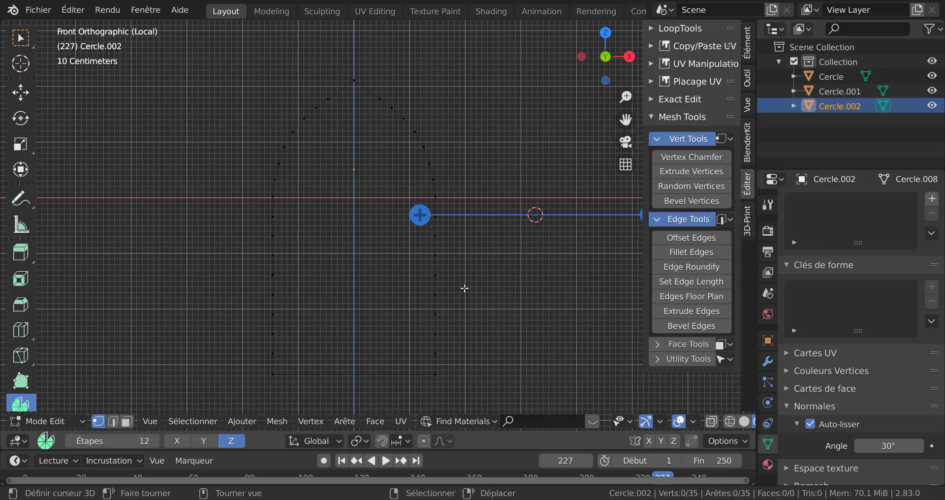
{"action": "key", "text": "a"}
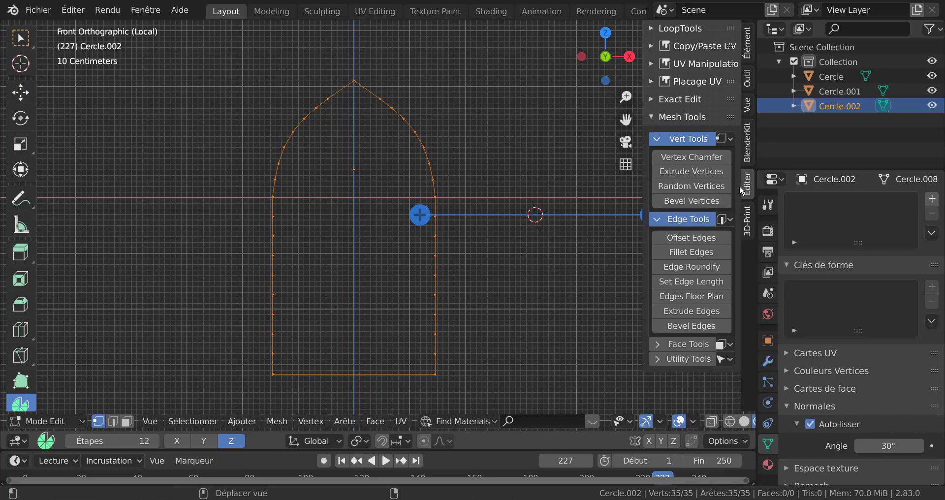
{"action": "left_click", "coordinate": [691, 238]}
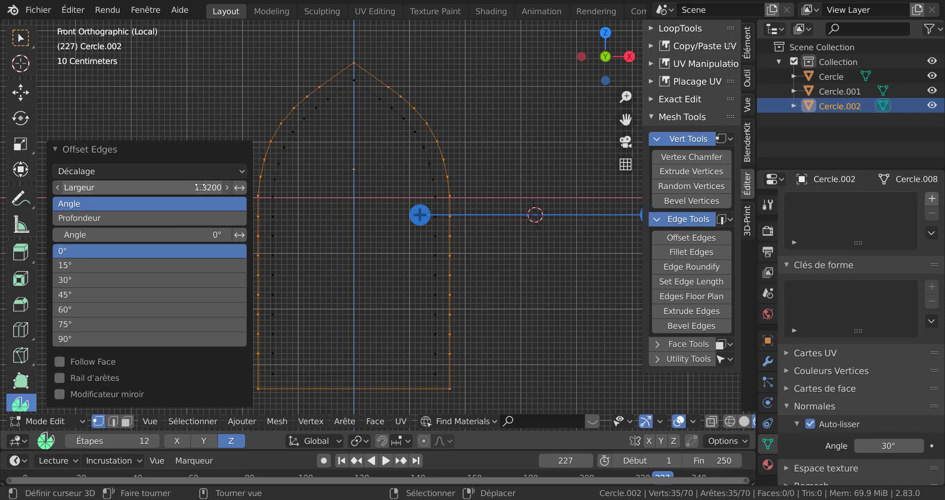
{"action": "left_click_drag", "start_coordinate": [208, 186], "coordinate": [329, 216]}
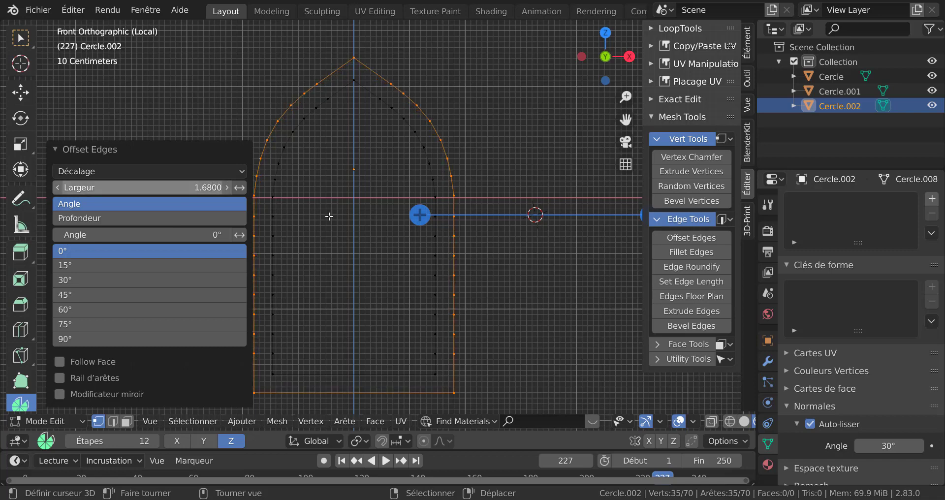
{"action": "left_click", "coordinate": [205, 148]}
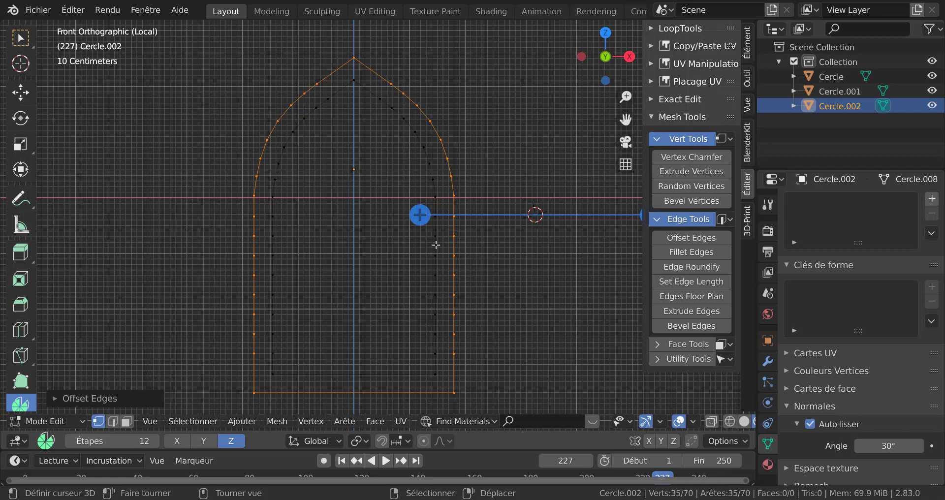
Bridge the outer and inner edge loops into a flat frame face
{"action": "key", "text": "q"}
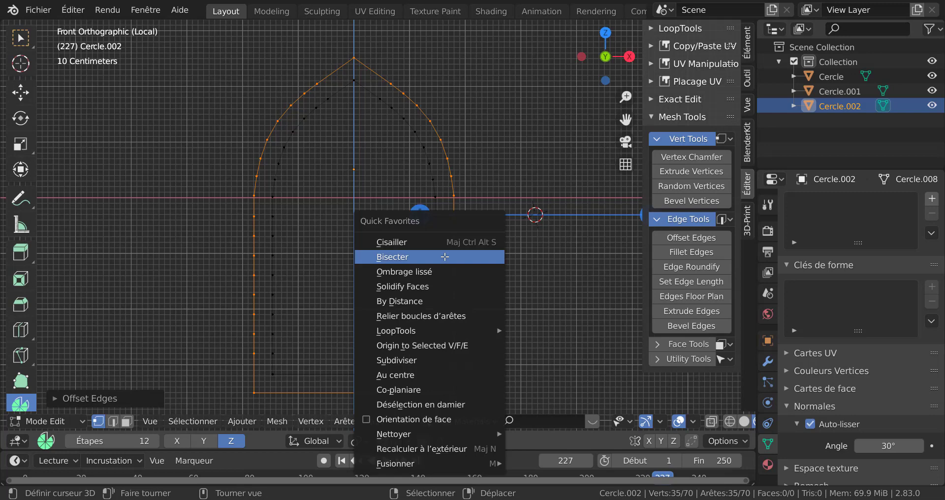
{"action": "key", "text": "a"}
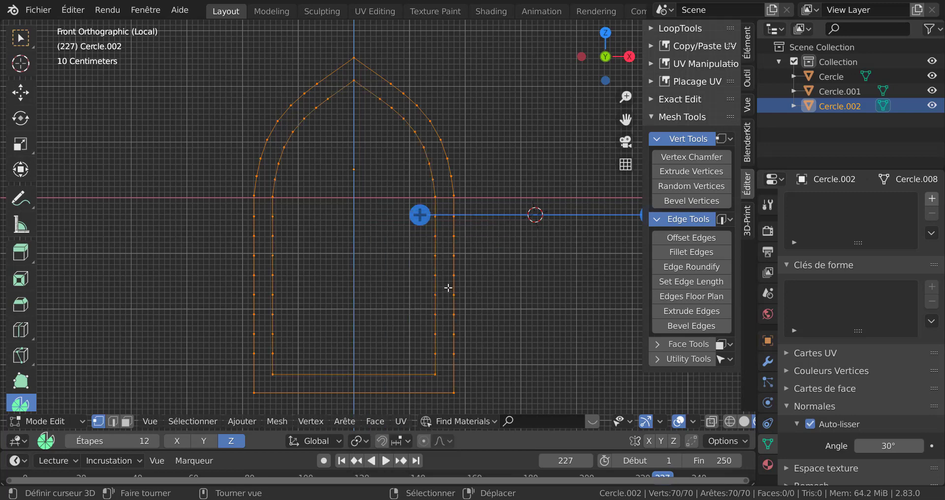
{"action": "key", "text": "q"}
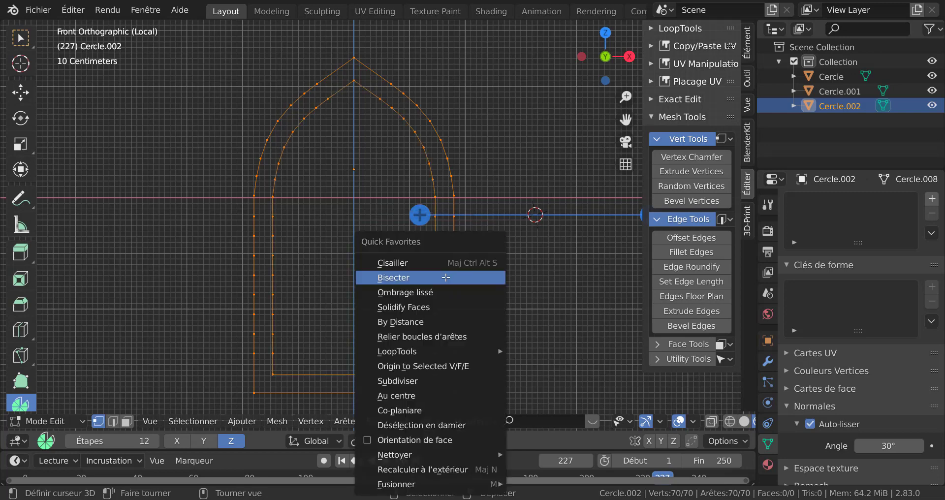
{"action": "left_click", "coordinate": [444, 337]}
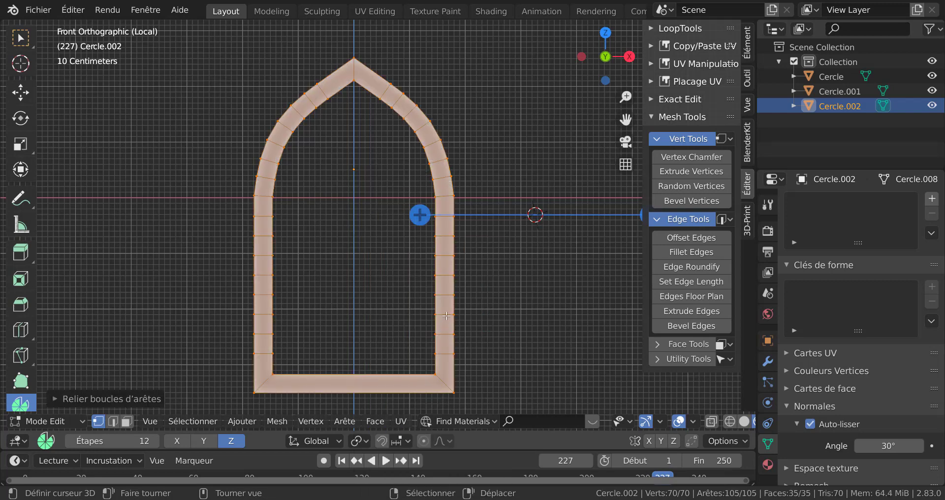
Extrude the flat frame about 0.52 m to give it depth
{"action": "middle_click_drag", "start_coordinate": [506, 329], "coordinate": [477, 333]}
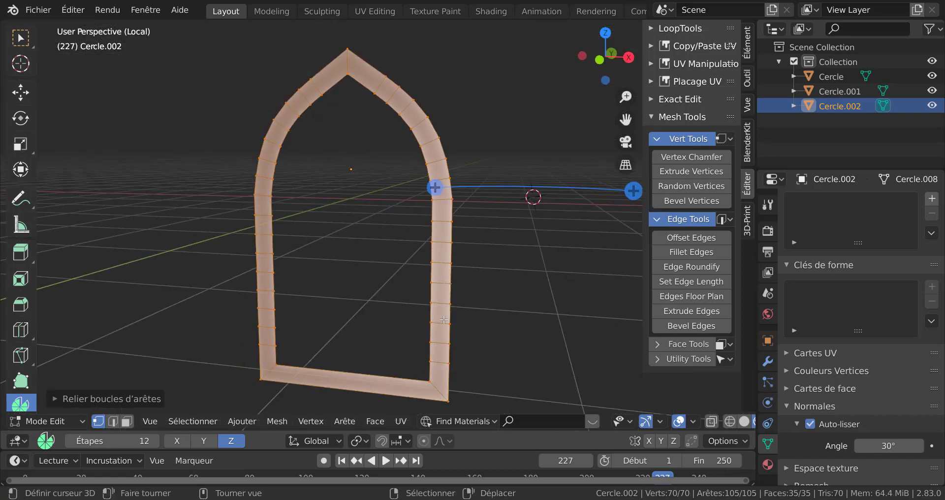
{"action": "middle_click_drag", "start_coordinate": [533, 301], "coordinate": [480, 266], "text": "shift"}
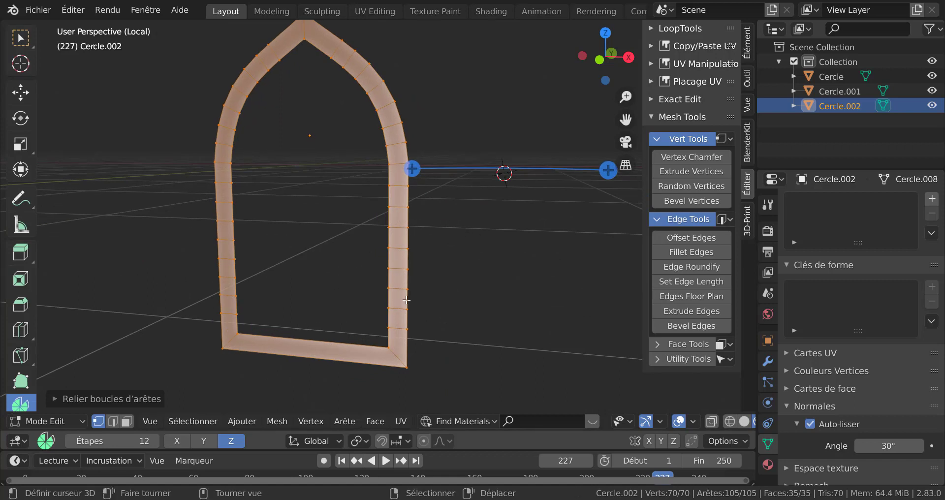
{"action": "middle_click_drag", "start_coordinate": [424, 290], "coordinate": [414, 298]}
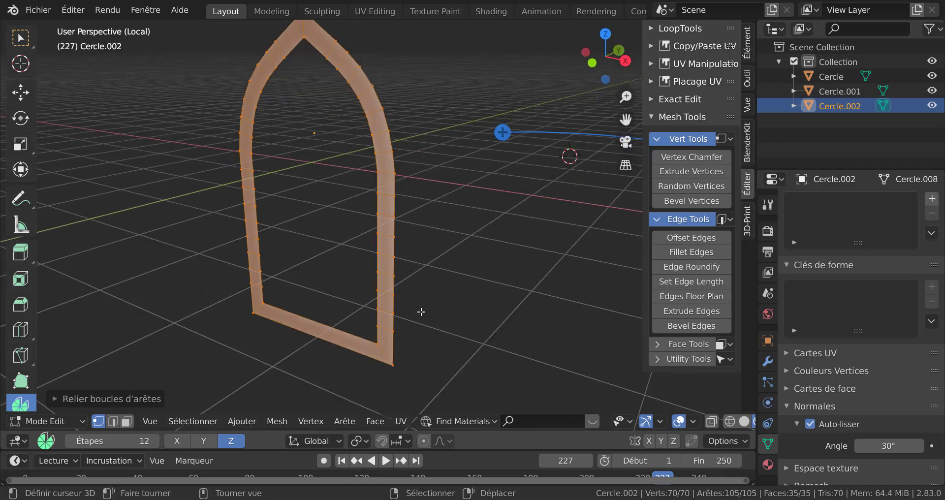
{"action": "key", "text": "e"}
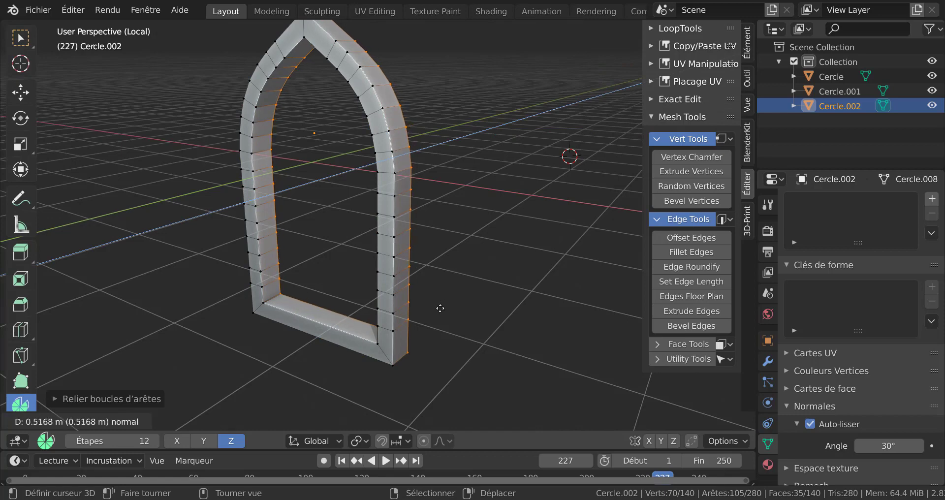
{"action": "left_click", "coordinate": [440, 307]}
{"action": "scroll", "coordinate": [415, 353], "scroll_direction": "up", "scroll_amount": 2}
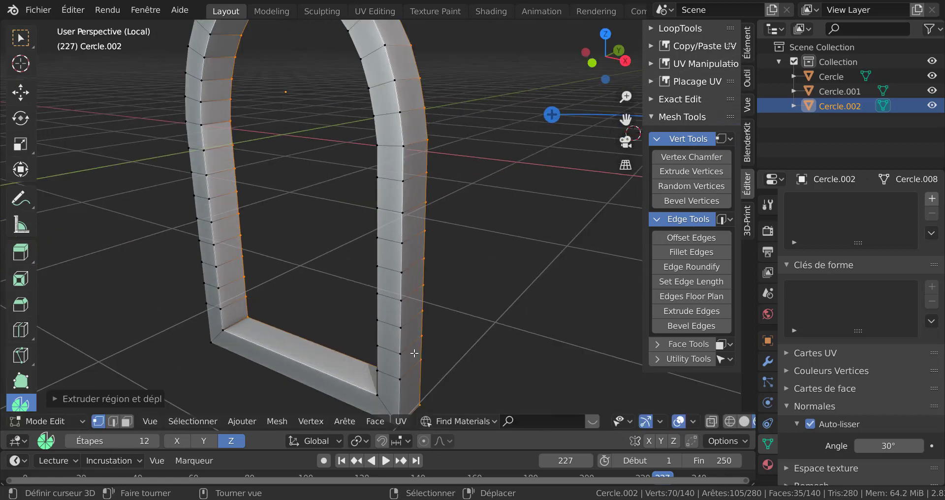
{"action": "scroll", "coordinate": [438, 373], "scroll_direction": "down", "scroll_amount": 1}
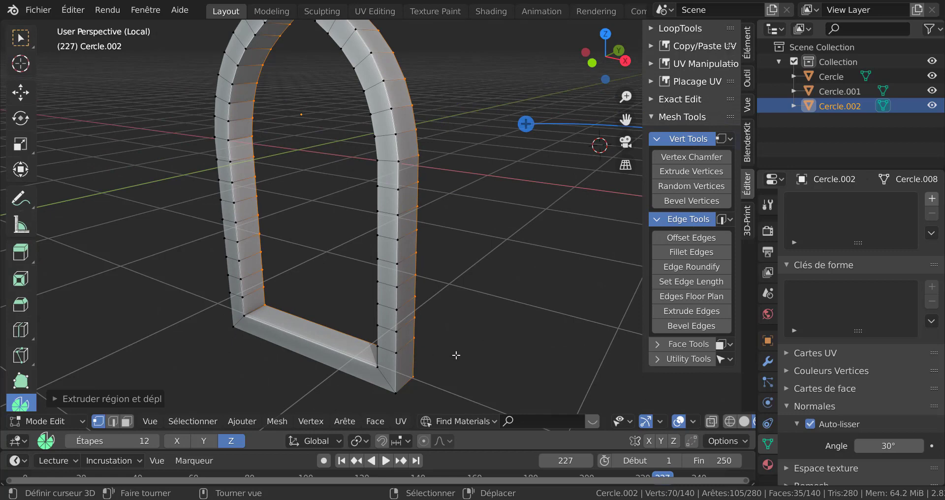
Insert several evenly spaced loop cuts across the frame's bottom segment
{"action": "key", "text": "2"}
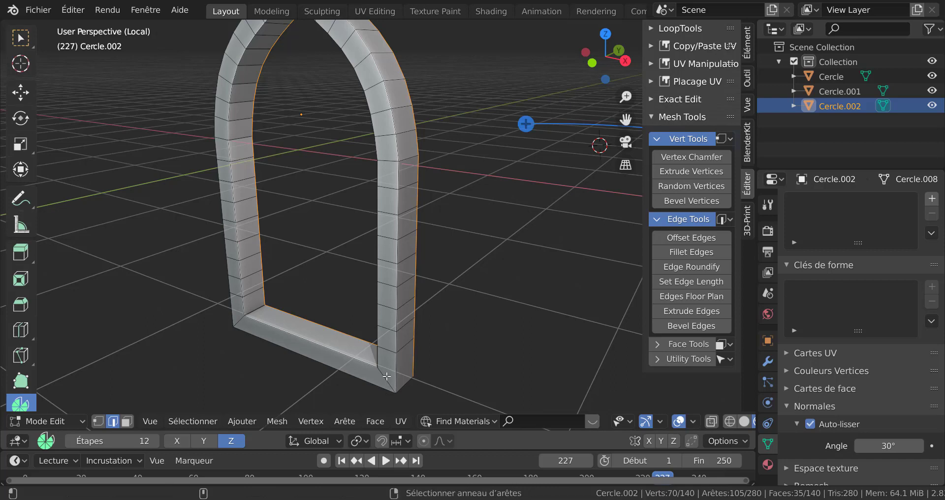
{"action": "key", "text": "alt+a"}
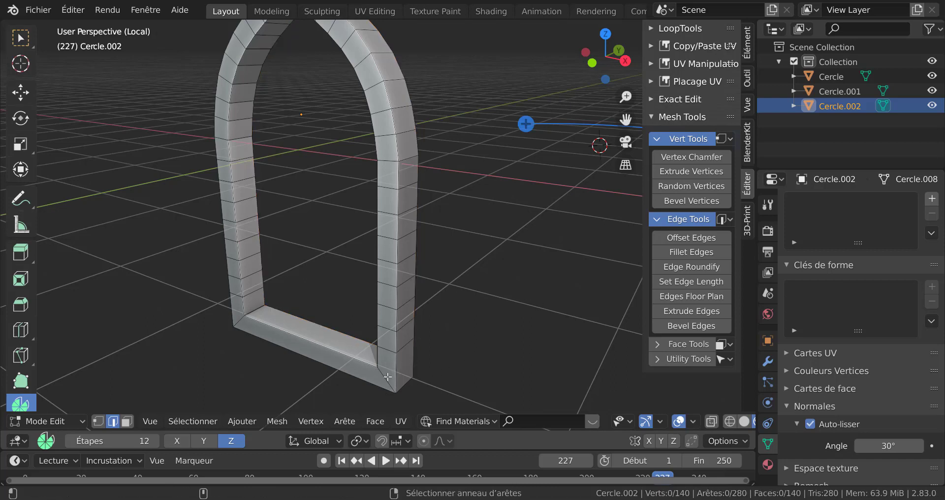
{"action": "left_click", "coordinate": [387, 377], "text": "ctrl+alt"}
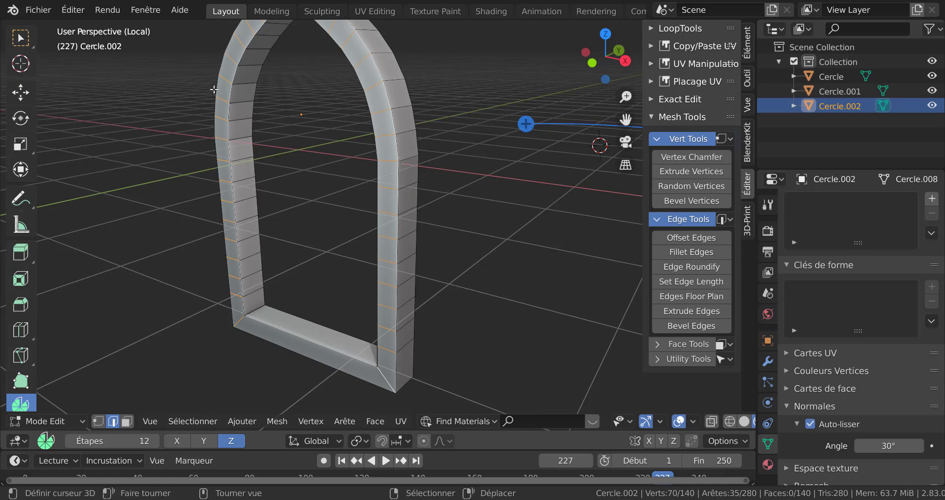
{"action": "middle_click_drag", "start_coordinate": [431, 239], "coordinate": [536, 233]}
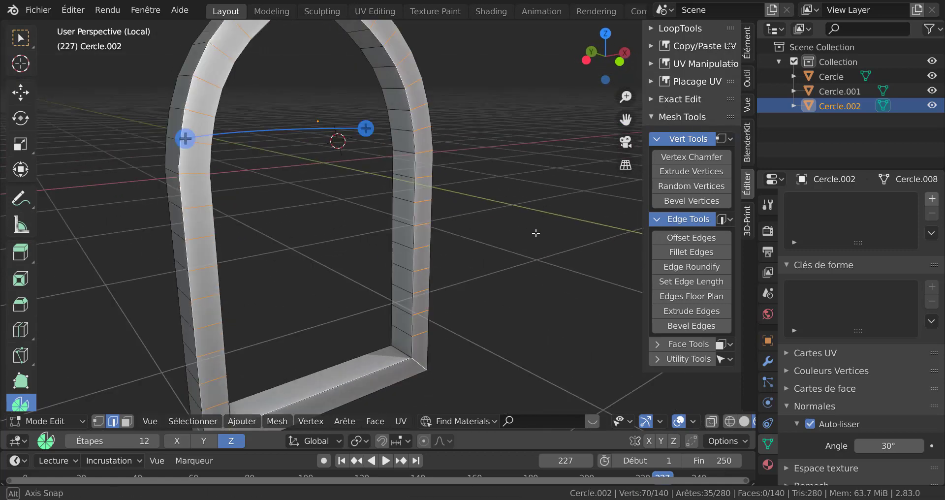
{"action": "scroll", "coordinate": [531, 233], "scroll_direction": "down", "scroll_amount": 3}
{"action": "middle_click_drag", "start_coordinate": [478, 255], "coordinate": [327, 376], "text": "alt"}
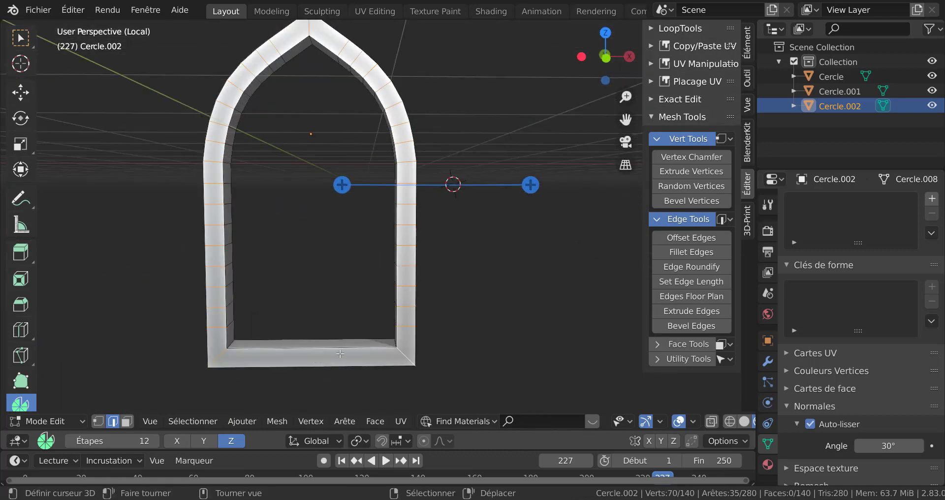
{"action": "key", "text": "ctrl+r"}
{"action": "scroll", "coordinate": [340, 353], "scroll_direction": "up", "scroll_amount": 4}
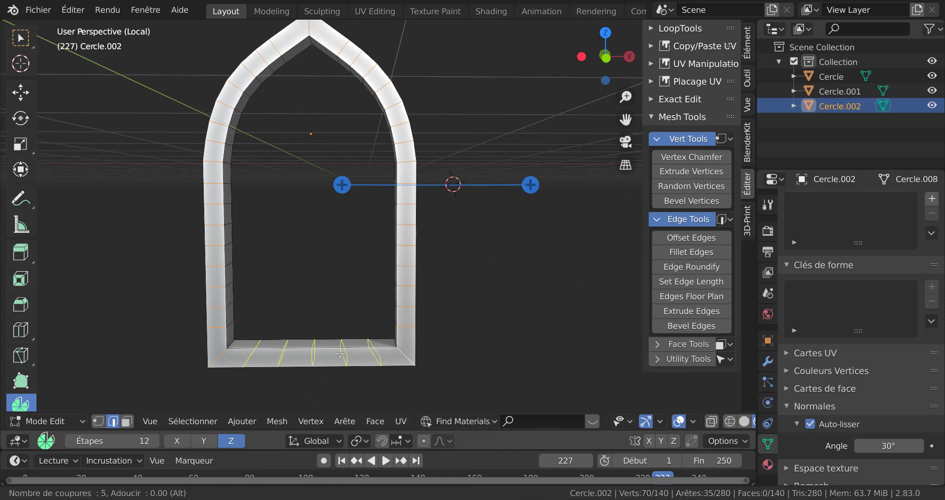
{"action": "scroll", "coordinate": [340, 354], "scroll_direction": "up", "scroll_amount": 1}
{"action": "left_click", "coordinate": [339, 353]}
Select the edge rings running across the frame's inner and outer faces, including the bottom segment
{"action": "middle_click_drag", "start_coordinate": [449, 352], "coordinate": [416, 342]}
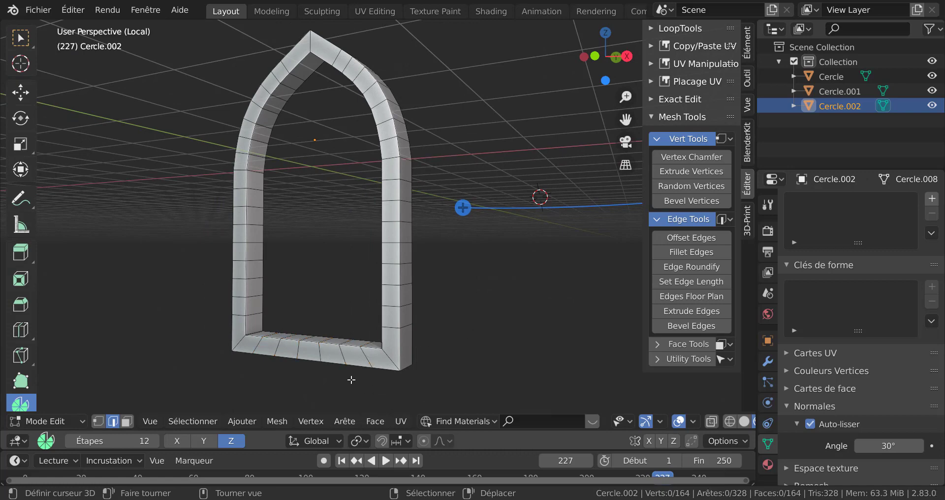
{"action": "left_click", "coordinate": [366, 358], "text": "ctrl+alt"}
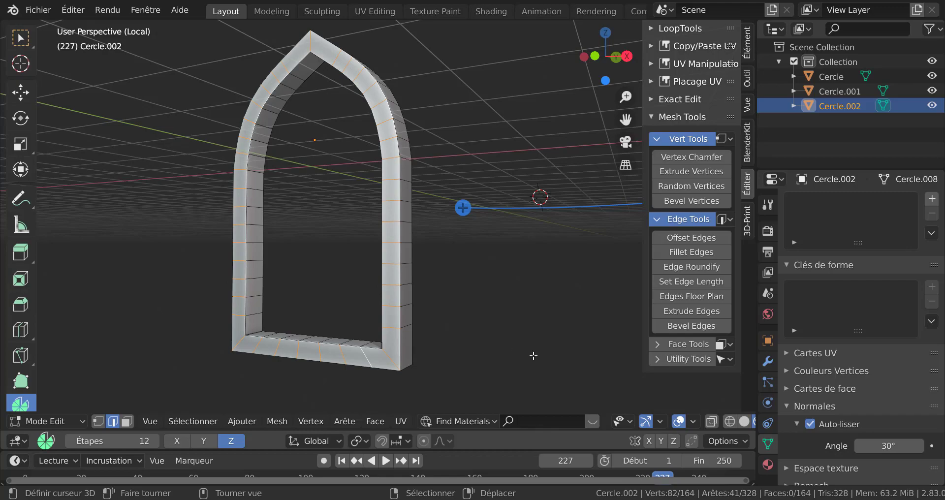
{"action": "middle_click_drag", "start_coordinate": [533, 355], "coordinate": [549, 341]}
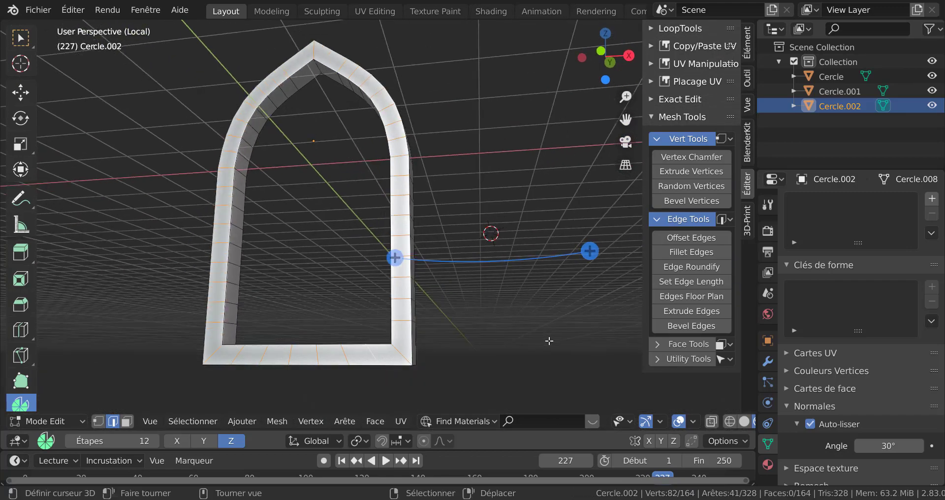
{"action": "middle_click_drag", "start_coordinate": [552, 307], "coordinate": [354, 219]}
{"action": "scroll", "coordinate": [354, 222], "scroll_direction": "up", "scroll_amount": 2}
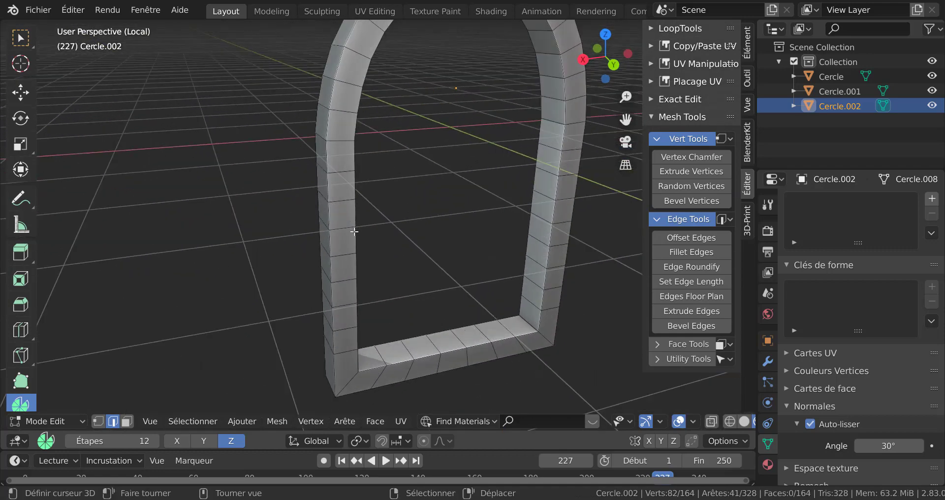
{"action": "left_click", "coordinate": [469, 356], "text": "ctrl+alt+shift"}
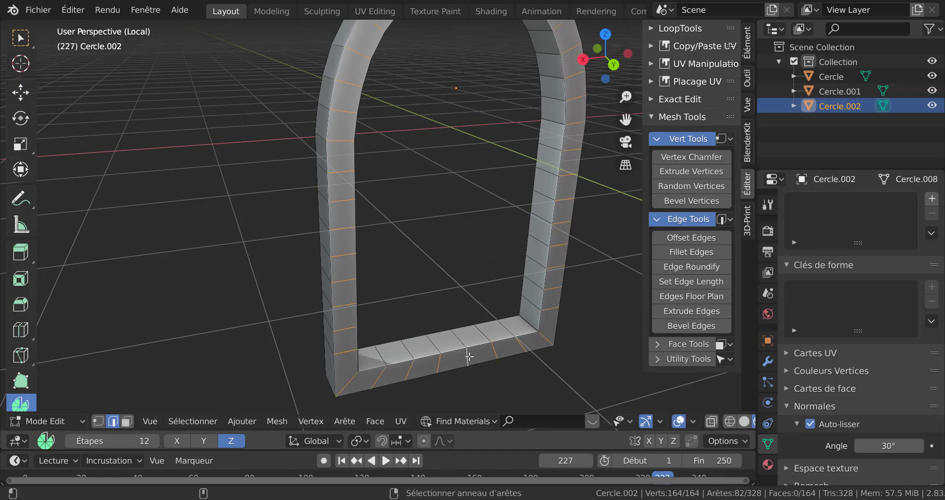
{"action": "scroll", "coordinate": [469, 356], "scroll_direction": "down", "scroll_amount": 3}
{"action": "middle_click_drag", "start_coordinate": [338, 369], "coordinate": [499, 371]}
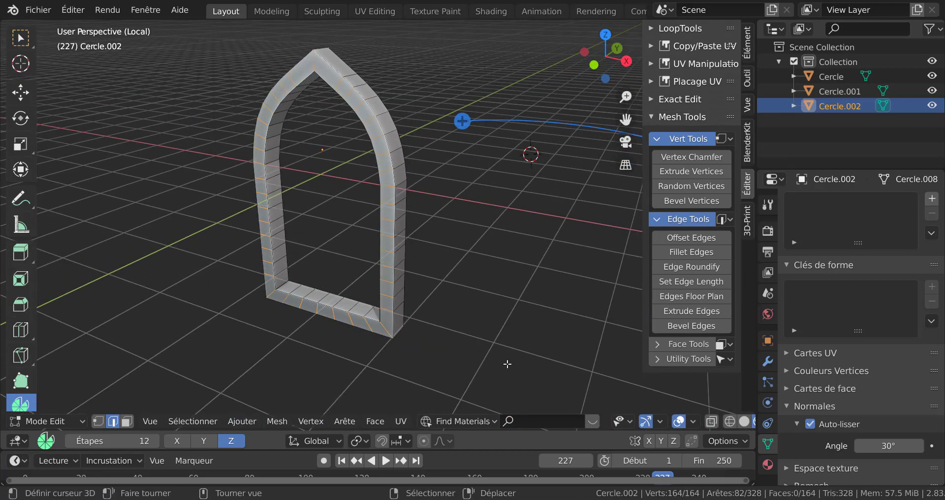
{"action": "scroll", "coordinate": [504, 354], "scroll_direction": "up", "scroll_amount": 2}
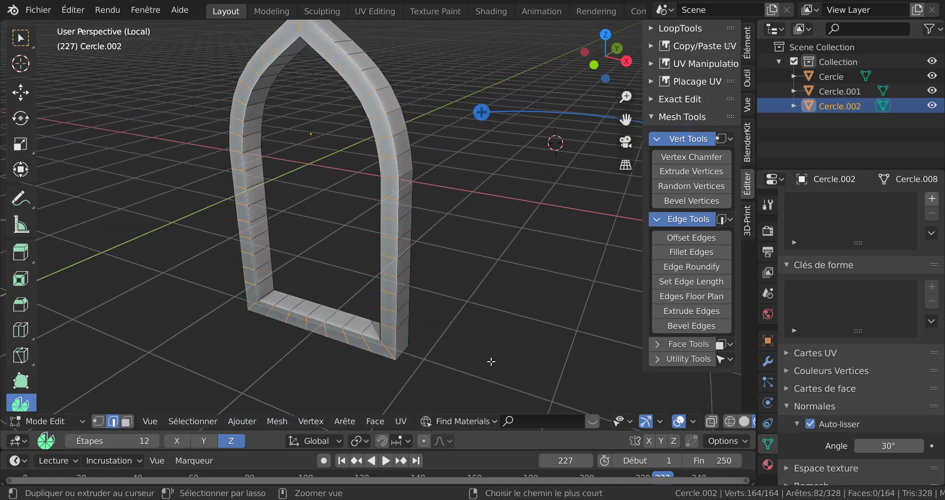
Bevel the selected edge rings with one segment, about 0.035 m wide, to form narrow grooves between the frame blocks
{"action": "key", "text": "ctrl+b"}
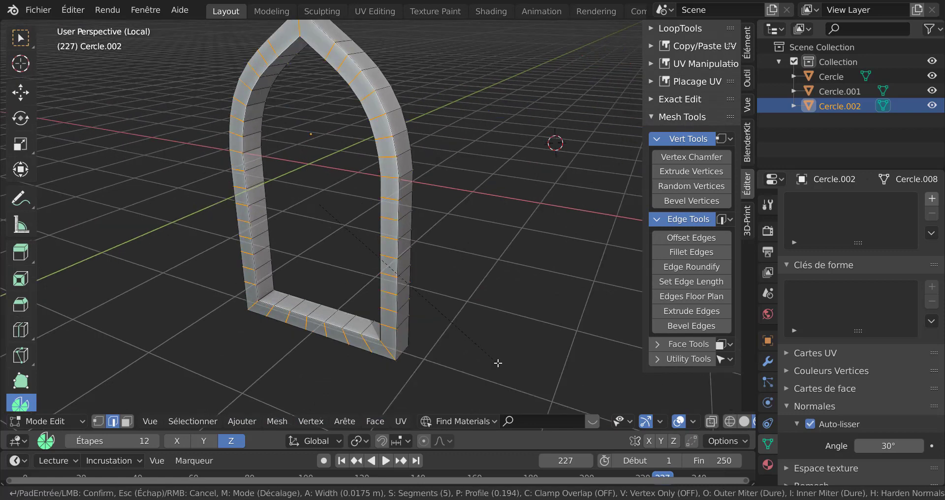
{"action": "left_click", "coordinate": [502, 362]}
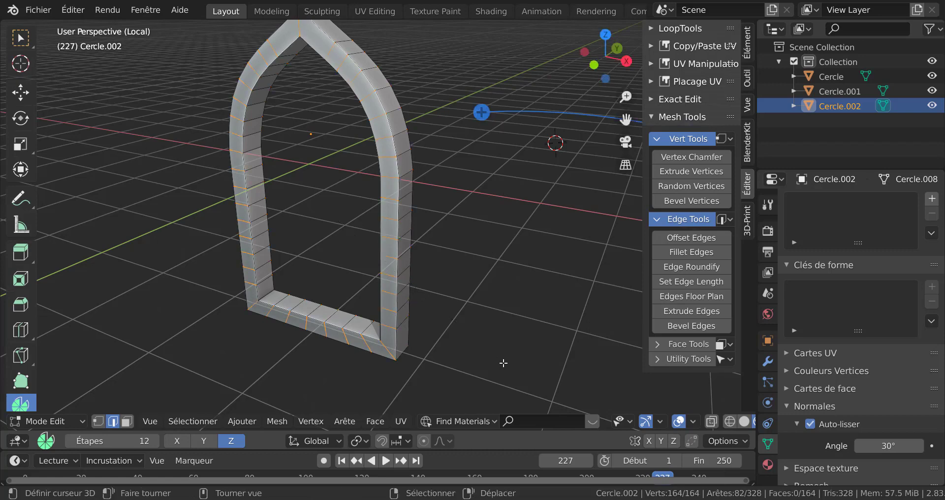
{"action": "scroll", "coordinate": [489, 246], "scroll_direction": "up", "scroll_amount": 5}
{"action": "scroll", "coordinate": [490, 266], "scroll_direction": "up", "scroll_amount": 4}
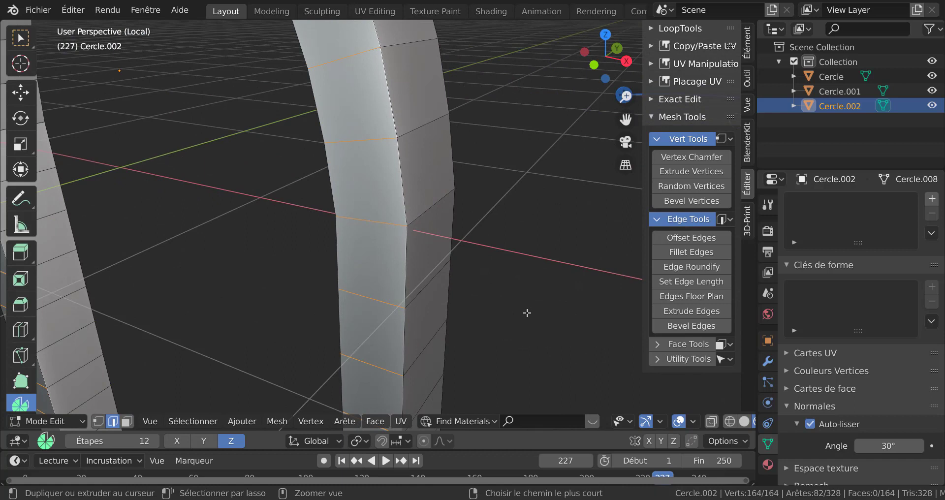
{"action": "key", "text": "ctrl+b"}
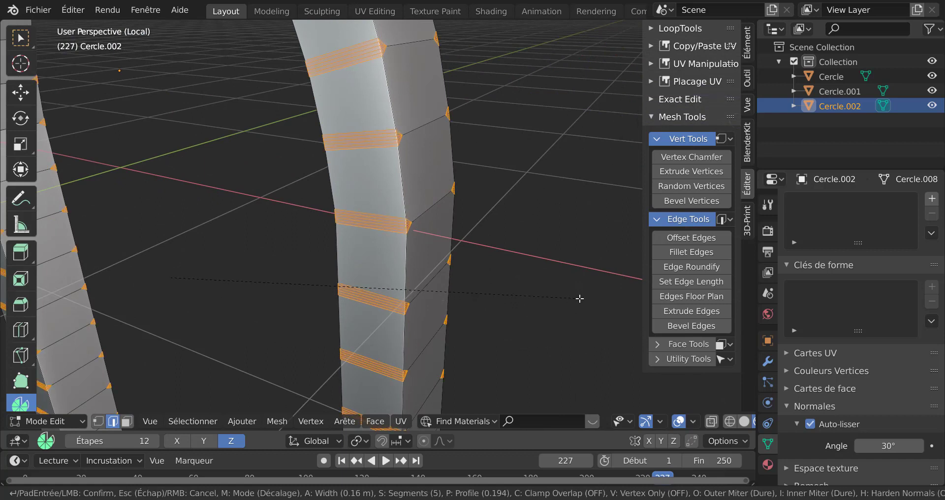
{"action": "scroll", "coordinate": [579, 298], "scroll_direction": "down", "scroll_amount": 2}
{"action": "scroll", "coordinate": [579, 298], "scroll_direction": "down", "scroll_amount": 1}
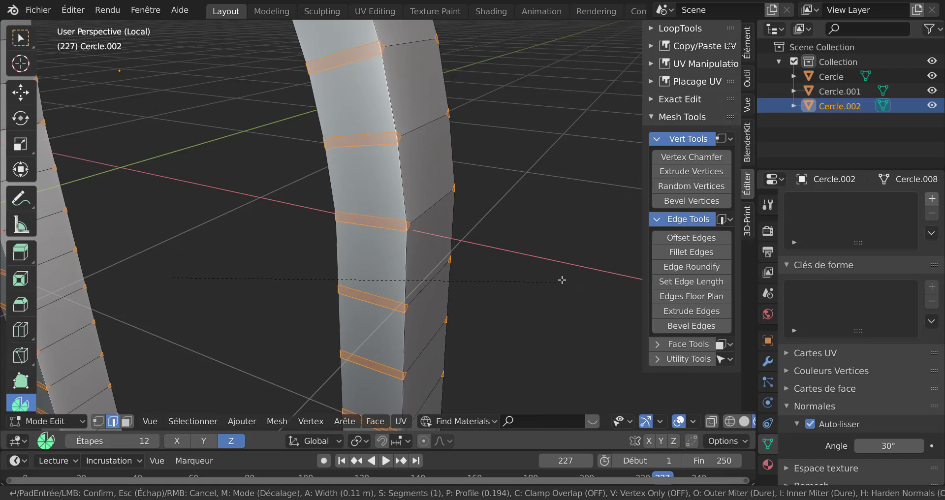
{"action": "left_click", "coordinate": [542, 264]}
Extrude the bevelled groove faces in place and scale them inward to recess the grooves
{"action": "scroll", "coordinate": [540, 264], "scroll_direction": "down", "scroll_amount": 5}
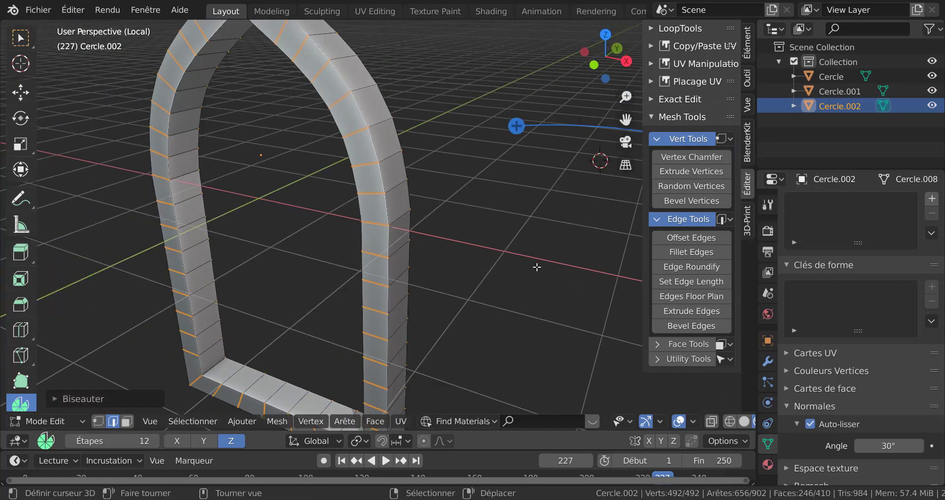
{"action": "left_click", "coordinate": [18, 146]}
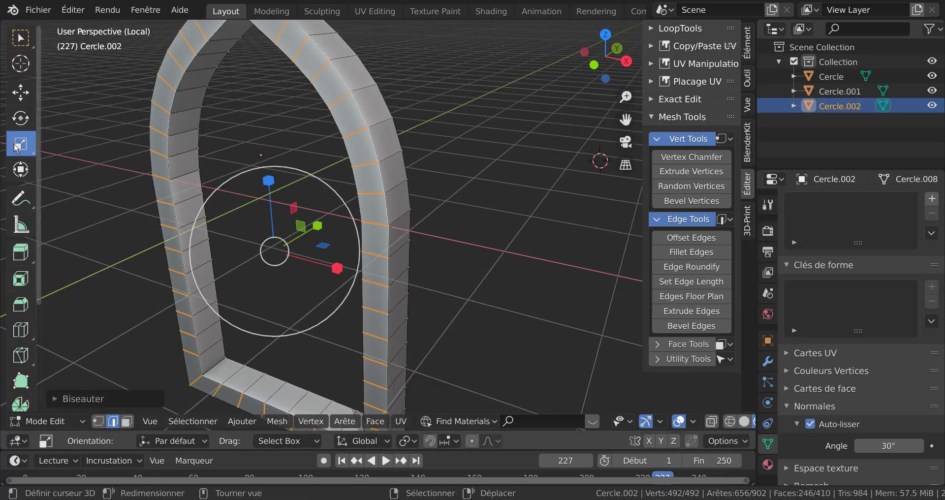
{"action": "middle_click_drag", "start_coordinate": [477, 284], "coordinate": [460, 277]}
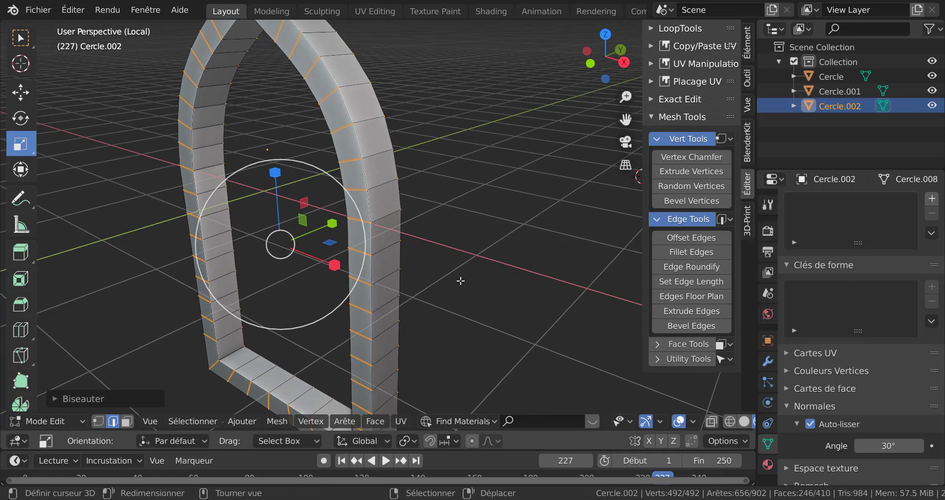
{"action": "key", "text": "e"}
{"action": "right_click", "coordinate": [489, 302]}
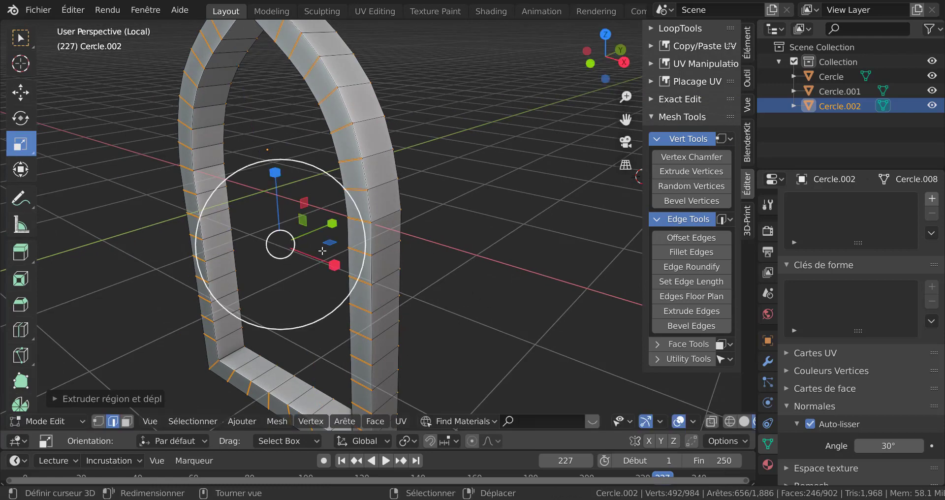
{"action": "left_click_drag", "start_coordinate": [333, 223], "coordinate": [302, 228]}
{"action": "middle_click_drag", "start_coordinate": [468, 226], "coordinate": [371, 133]}
{"action": "key", "text": "Tab"}
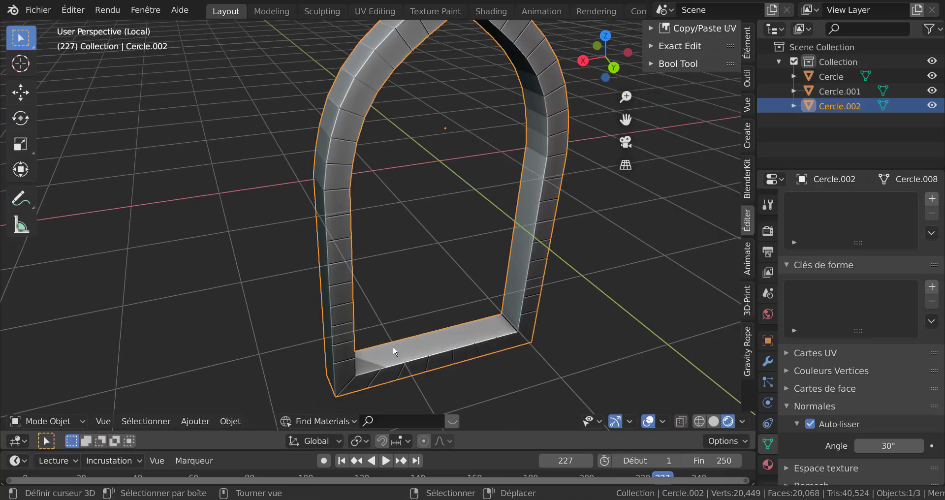
Examine the grooved frame together with the rest of the window from several angles
{"action": "middle_click_drag", "start_coordinate": [393, 347], "coordinate": [586, 323]}
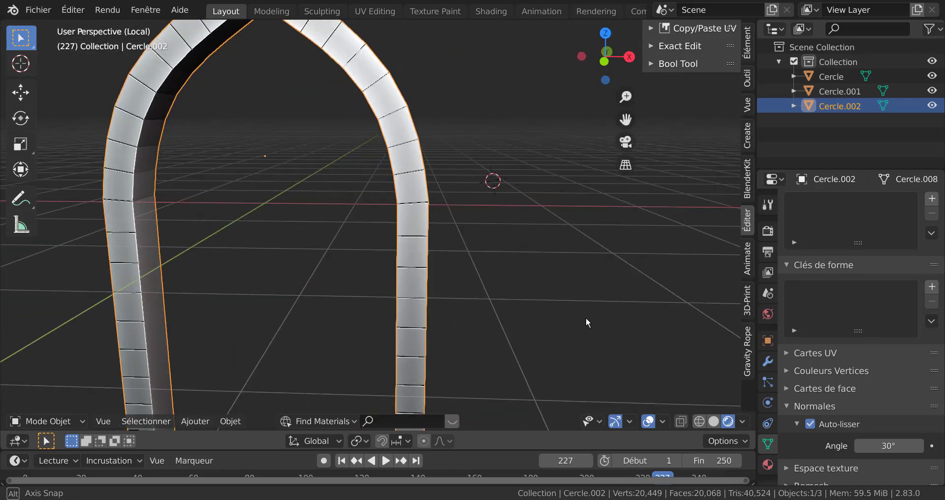
{"action": "scroll", "coordinate": [584, 319], "scroll_direction": "down", "scroll_amount": 3}
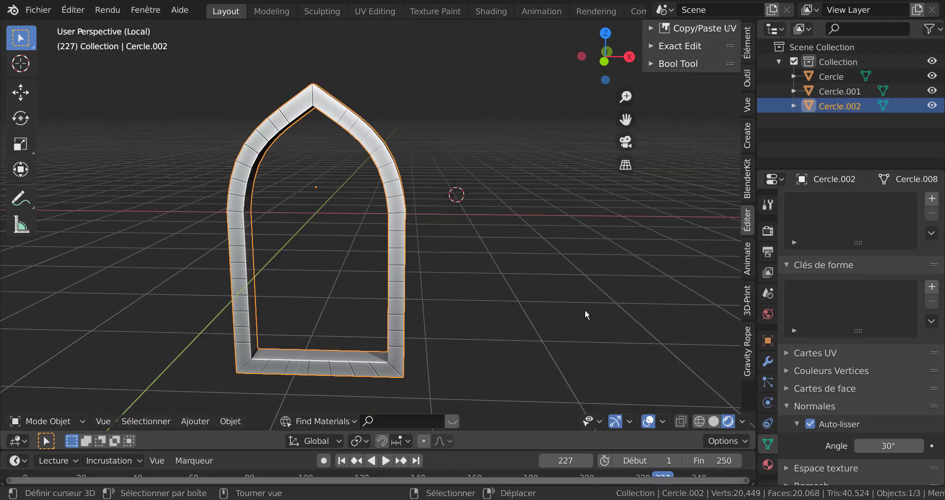
{"action": "key", "text": "KP_Divide"}
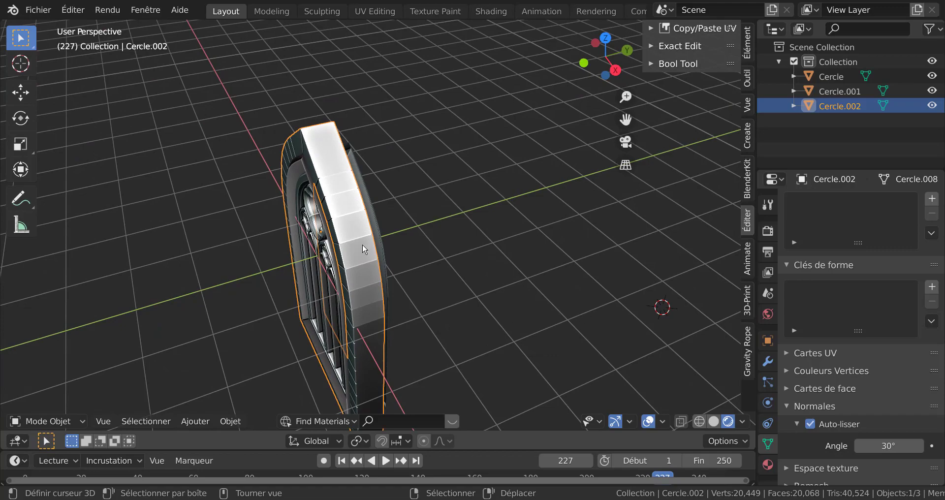
{"action": "middle_click_drag", "start_coordinate": [361, 244], "coordinate": [436, 202]}
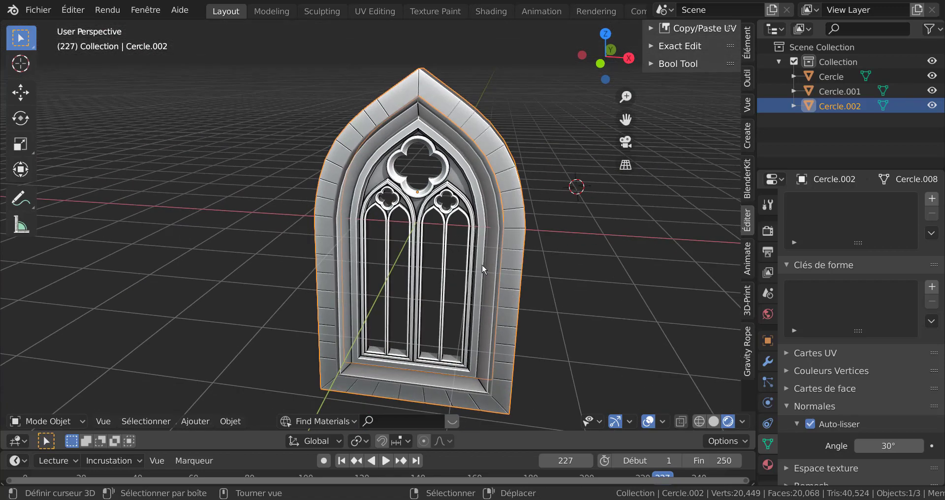
{"action": "middle_click_drag", "start_coordinate": [482, 264], "coordinate": [420, 221], "text": "shift"}
{"action": "middle_click_drag", "start_coordinate": [444, 275], "coordinate": [419, 276]}
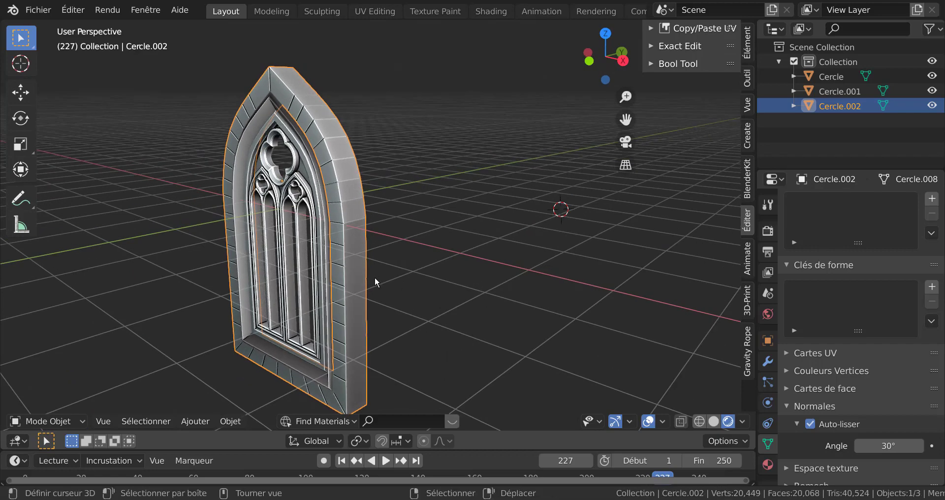
{"action": "scroll", "coordinate": [375, 277], "scroll_direction": "up", "scroll_amount": 1}
{"action": "key", "text": "Tab"}
{"action": "key", "text": "Tab"}
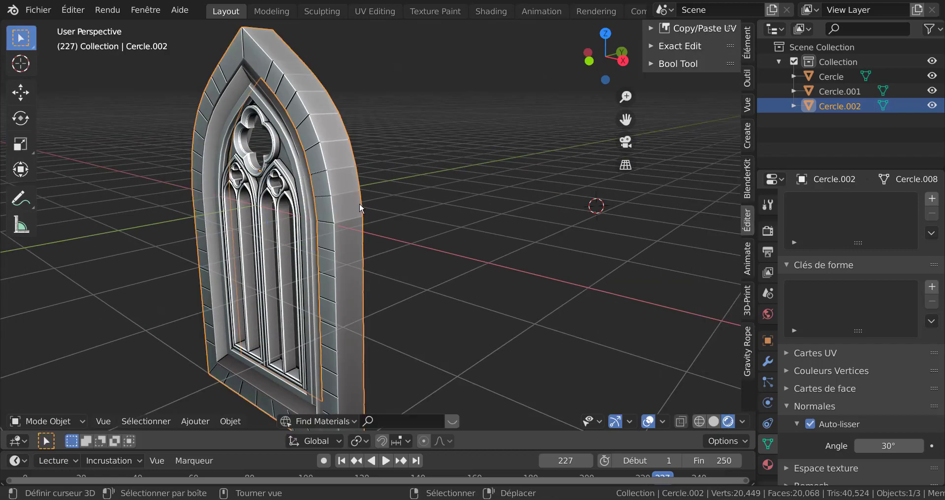
{"action": "key", "text": "Tab"}
{"action": "middle_click_drag", "start_coordinate": [436, 240], "coordinate": [531, 267]}
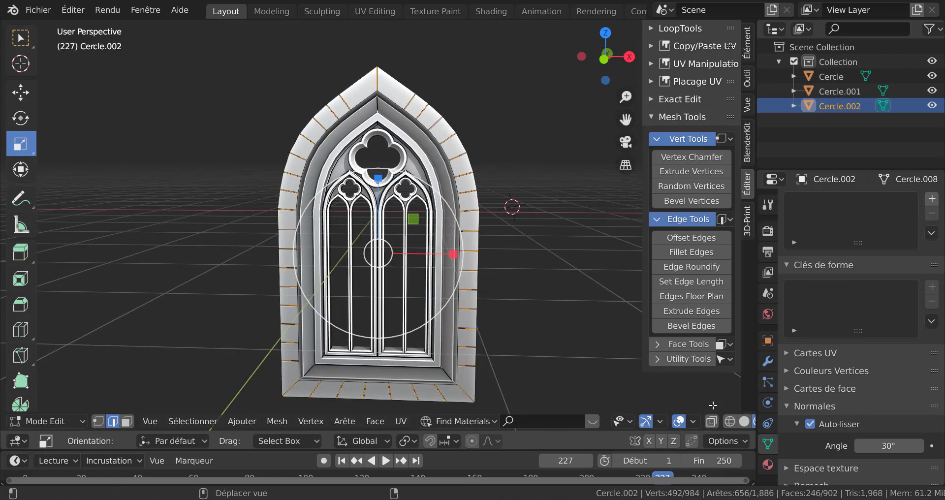
{"action": "scroll", "coordinate": [736, 426], "scroll_direction": "down", "scroll_amount": 2}
{"action": "middle_click_drag", "start_coordinate": [550, 315], "coordinate": [332, 167]}
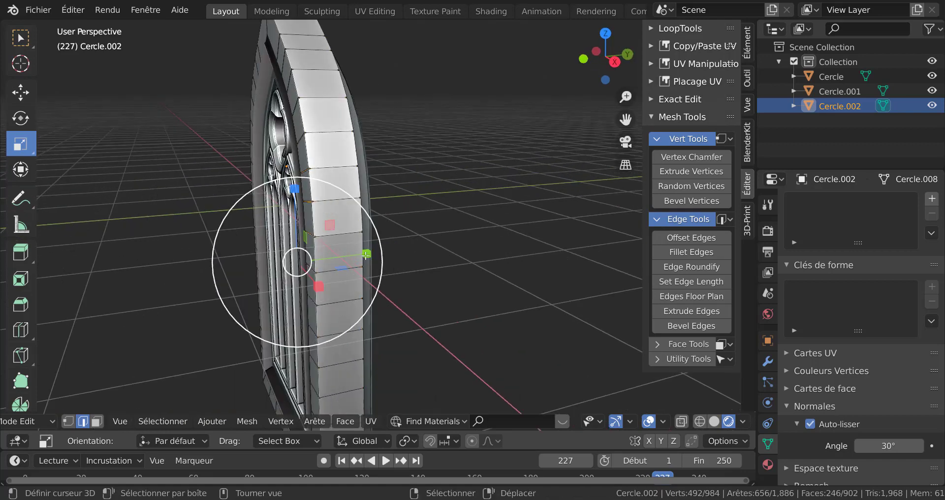
{"action": "key", "text": "ctrl+r"}
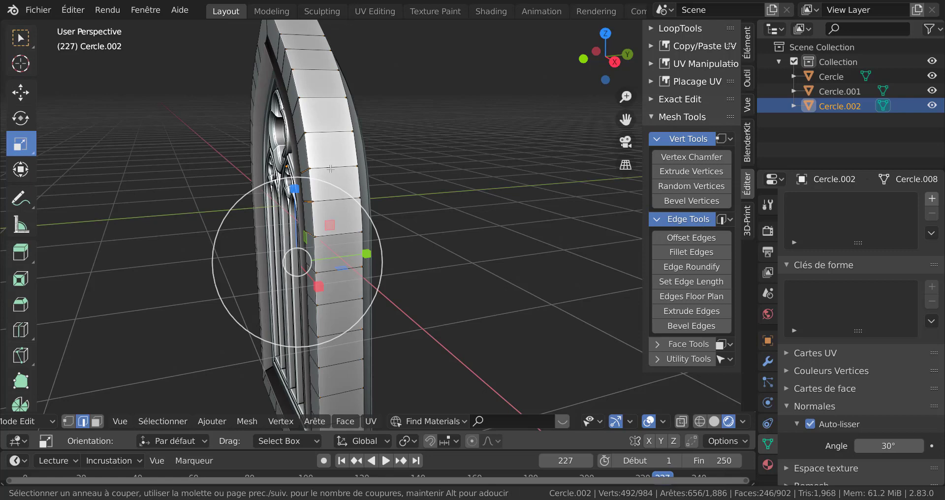
{"action": "key", "text": "Escape"}
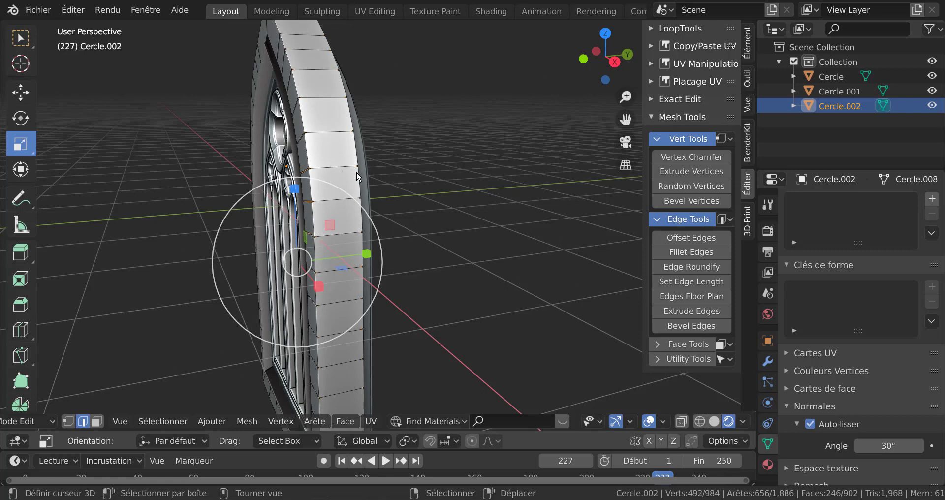
{"action": "key", "text": "Tab"}
{"action": "key", "text": "Tab"}
Bisect the whole frame mesh in top view with a cut running through the middle of its depth
{"action": "left_click", "coordinate": [340, 199]}
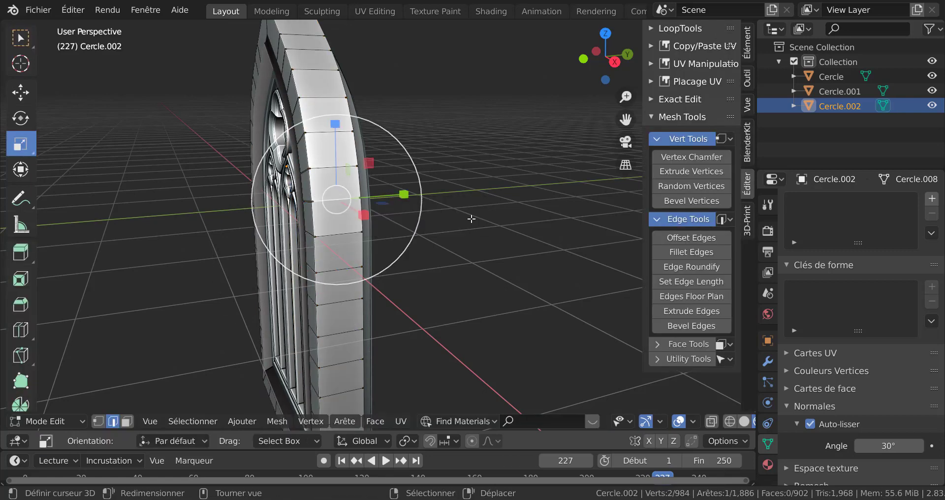
{"action": "middle_click_drag", "start_coordinate": [471, 219], "coordinate": [521, 243]}
{"action": "scroll", "coordinate": [521, 259], "scroll_direction": "down", "scroll_amount": 3}
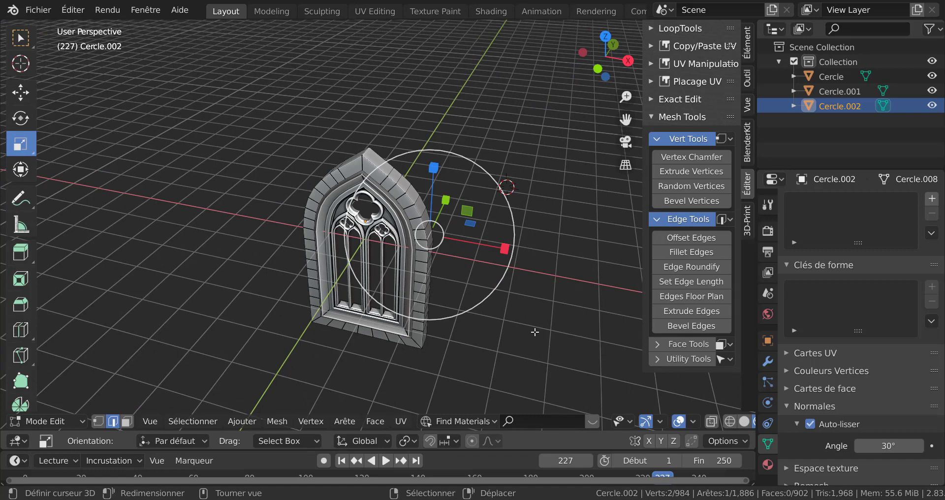
{"action": "key", "text": "KP_7"}
{"action": "key", "text": "a"}
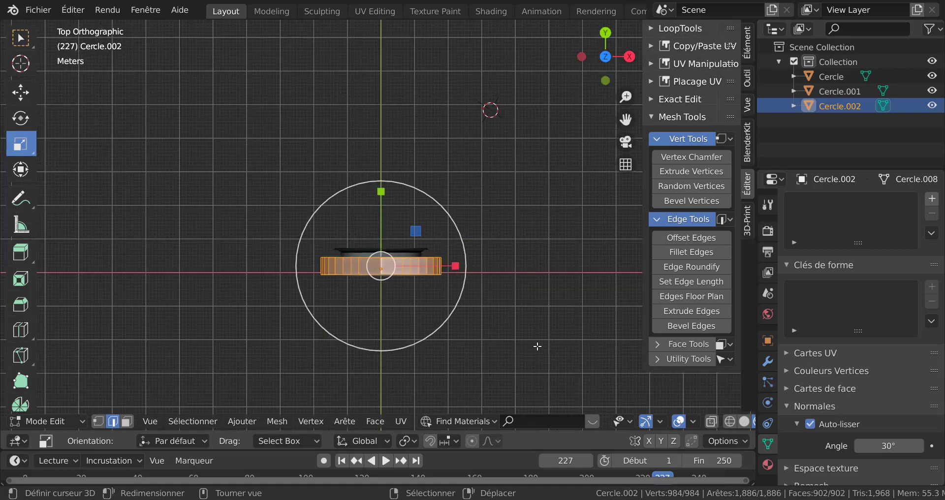
{"action": "middle_click_drag", "start_coordinate": [487, 243], "coordinate": [477, 201], "text": "shift"}
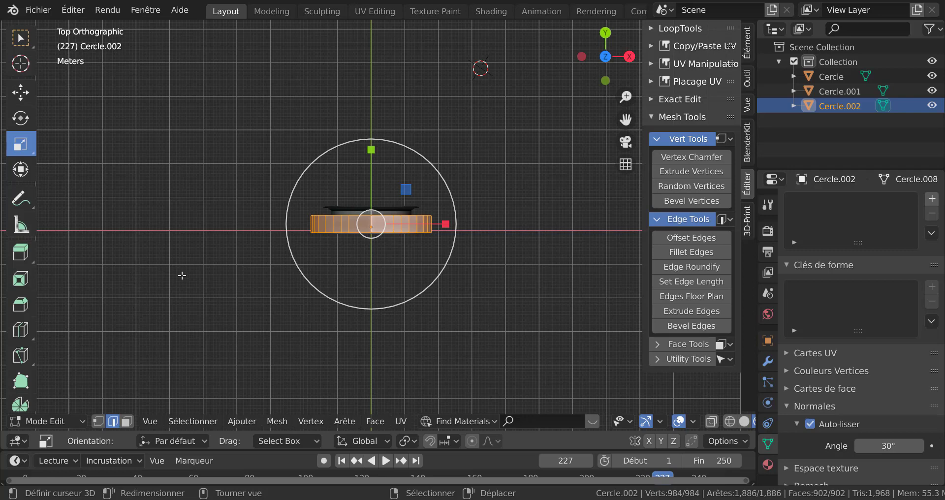
{"action": "key", "text": "q"}
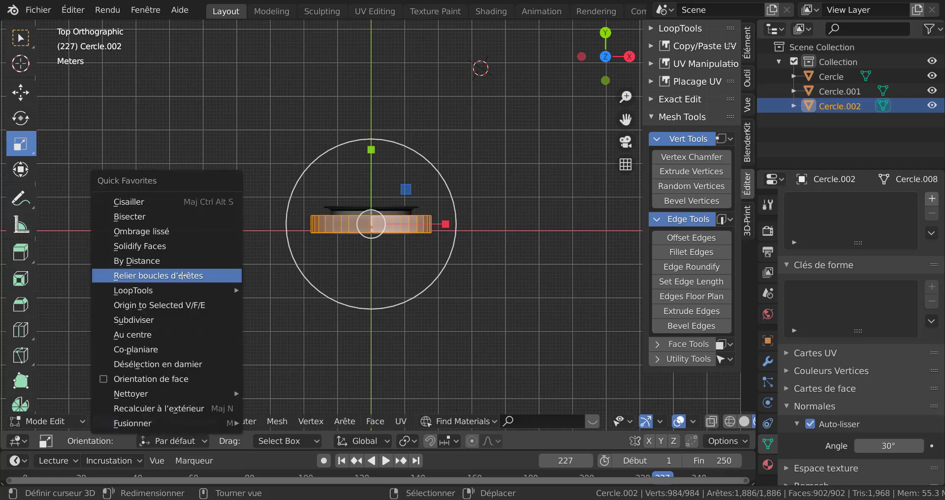
{"action": "left_click", "coordinate": [143, 214]}
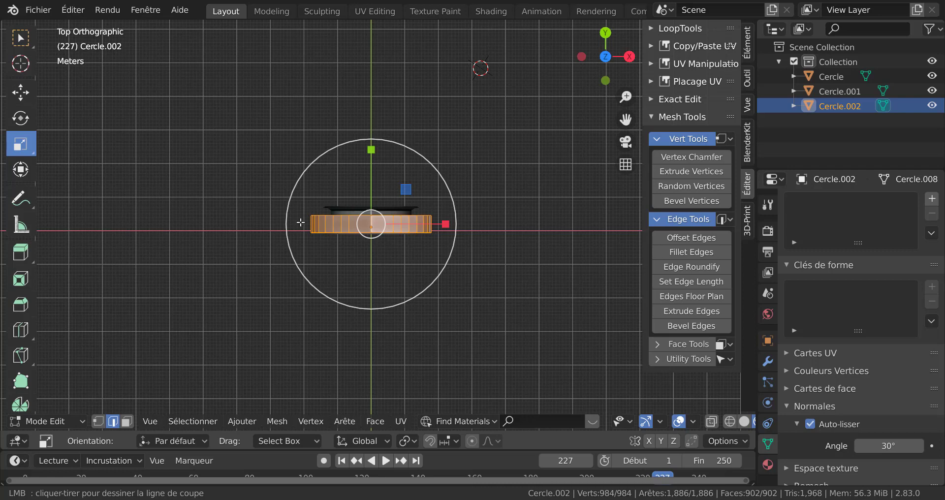
{"action": "left_click_drag", "start_coordinate": [301, 222], "coordinate": [503, 222]}
{"action": "scroll", "coordinate": [491, 257], "scroll_direction": "up", "scroll_amount": 4}
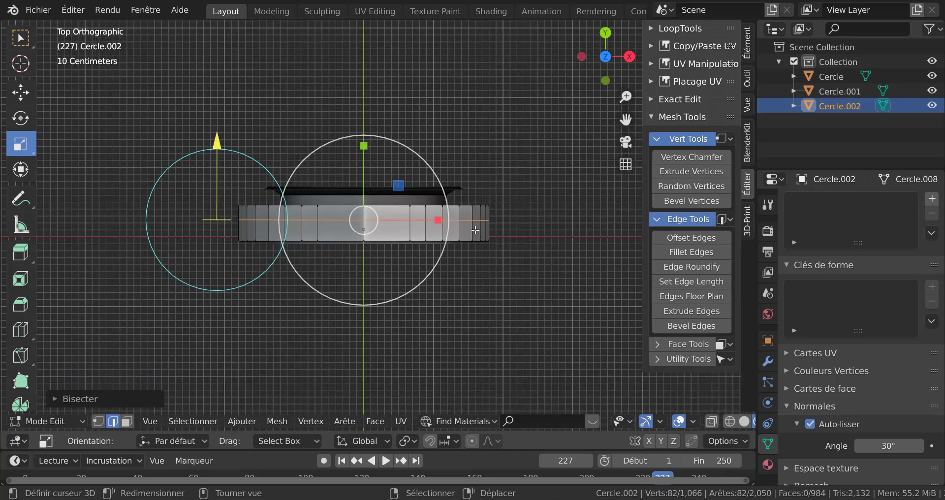
Separate the bisected cut loop into its own object
{"action": "middle_click_drag", "start_coordinate": [469, 220], "coordinate": [503, 312]}
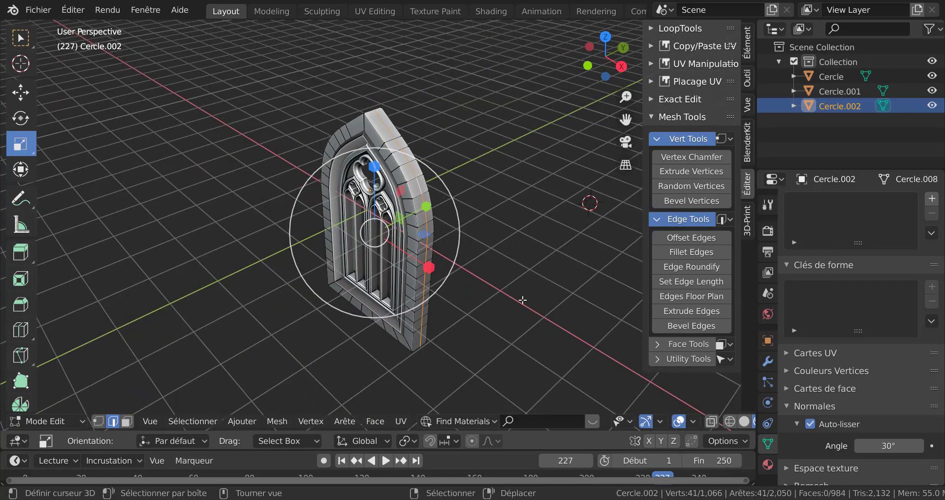
{"action": "key", "text": "p"}
{"action": "left_click", "coordinate": [522, 300]}
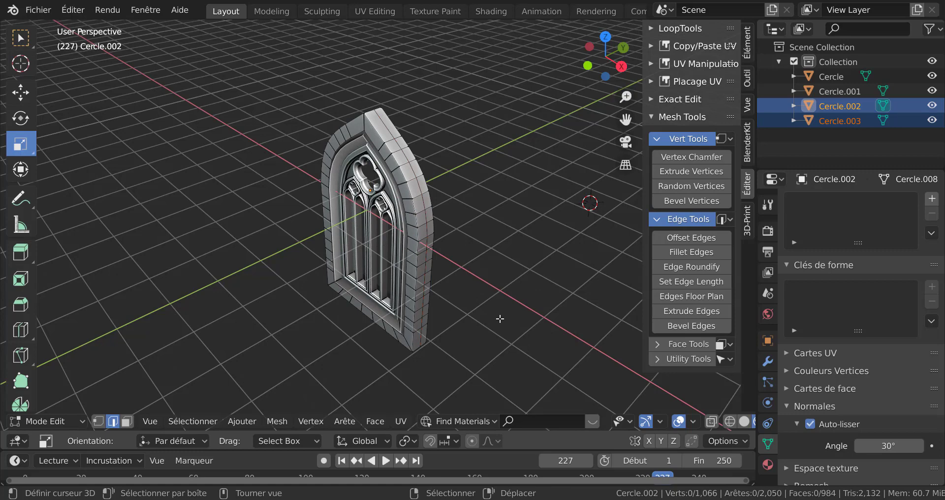
Isolate the separated outline object in local view and select all its vertices in vertex mode
{"action": "key", "text": "Tab"}
{"action": "scroll", "coordinate": [432, 247], "scroll_direction": "up", "scroll_amount": 4}
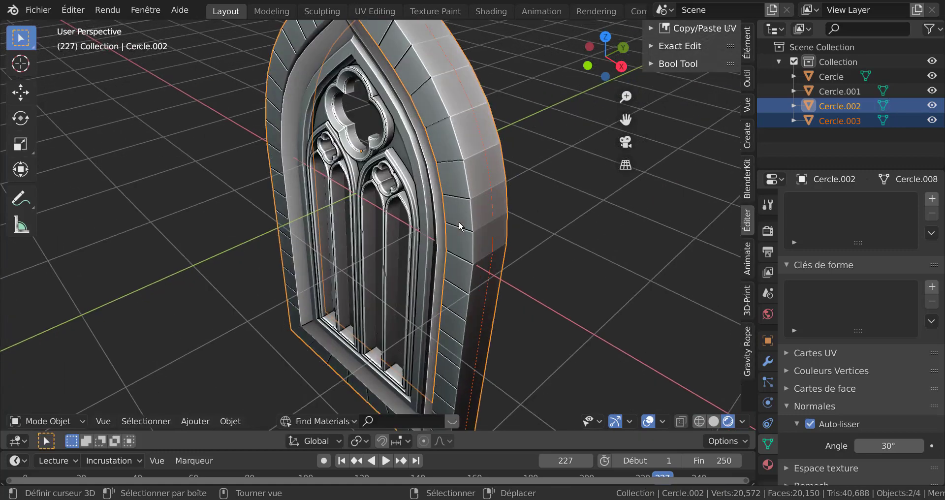
{"action": "left_click", "coordinate": [492, 210]}
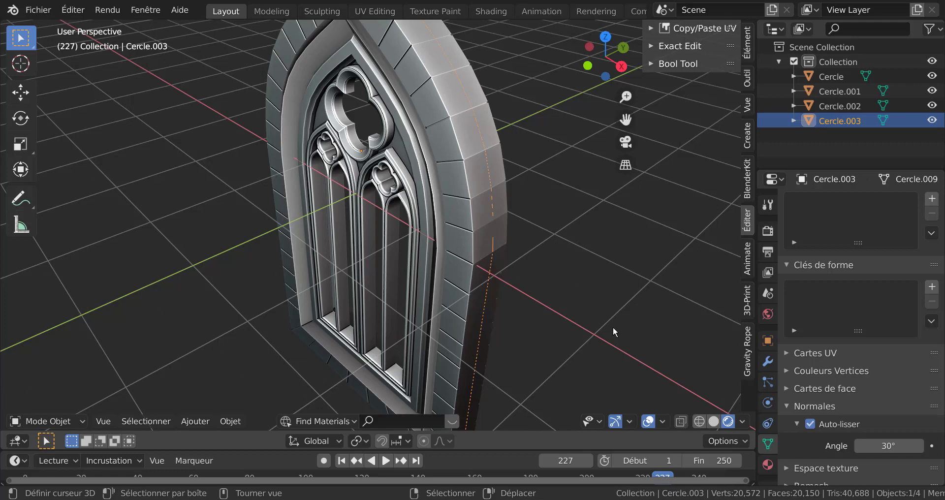
{"action": "key", "text": "KP_Divide"}
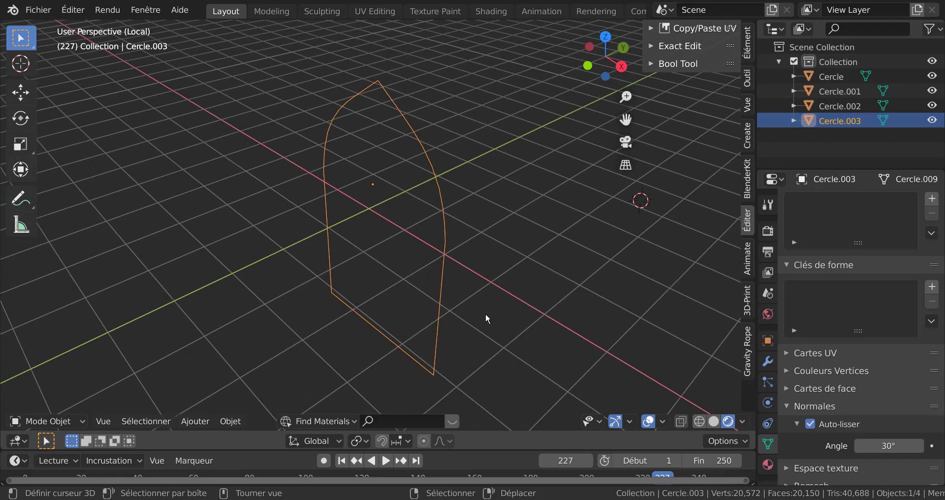
{"action": "scroll", "coordinate": [492, 295], "scroll_direction": "down", "scroll_amount": 2}
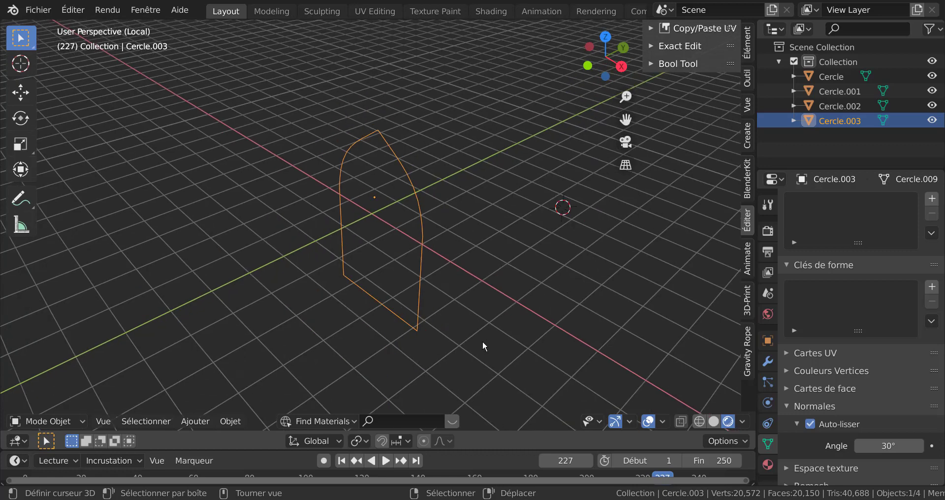
{"action": "key", "text": "Tab"}
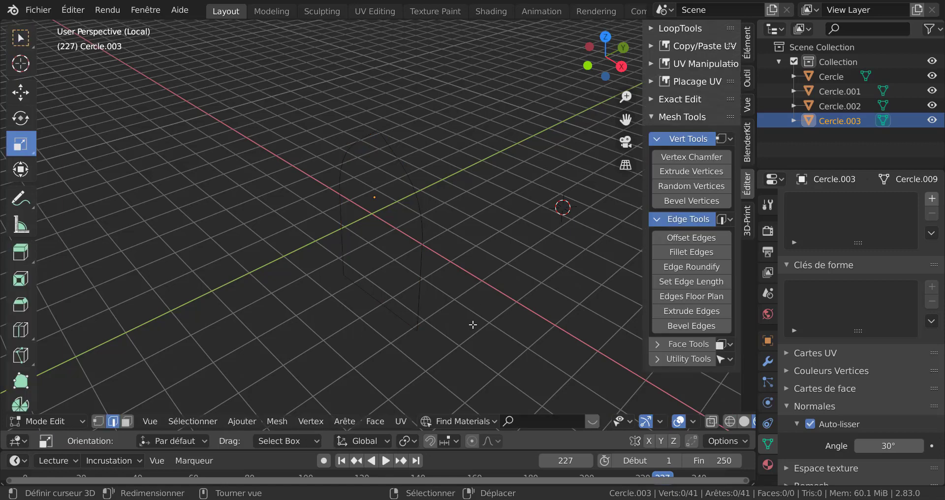
{"action": "key", "text": "1"}
{"action": "key", "text": "a"}
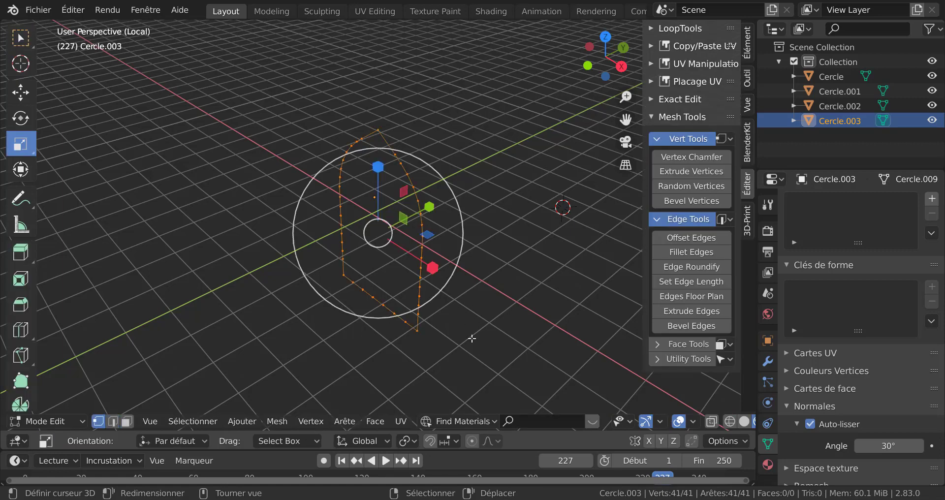
Fill the separated outline with a face and extrude it about 7.333 m along its normal, then leave edit mode
{"action": "key", "text": "f"}
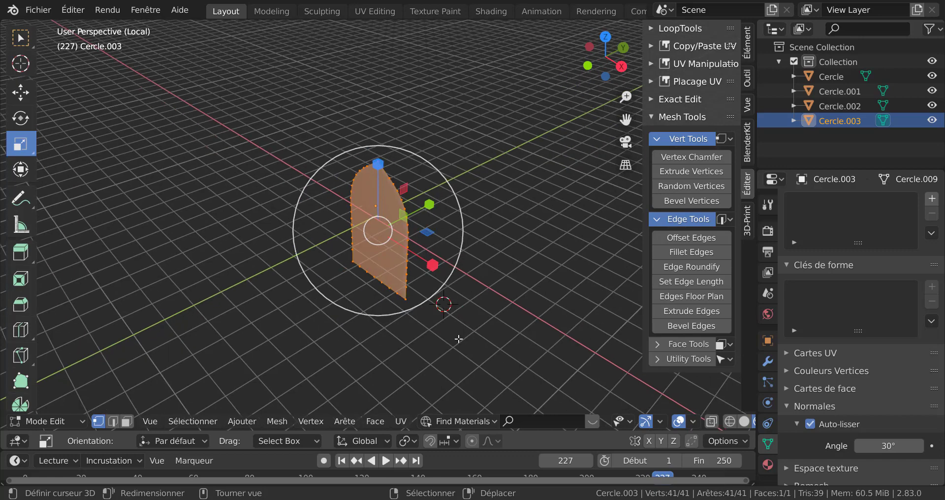
{"action": "key", "text": "e"}
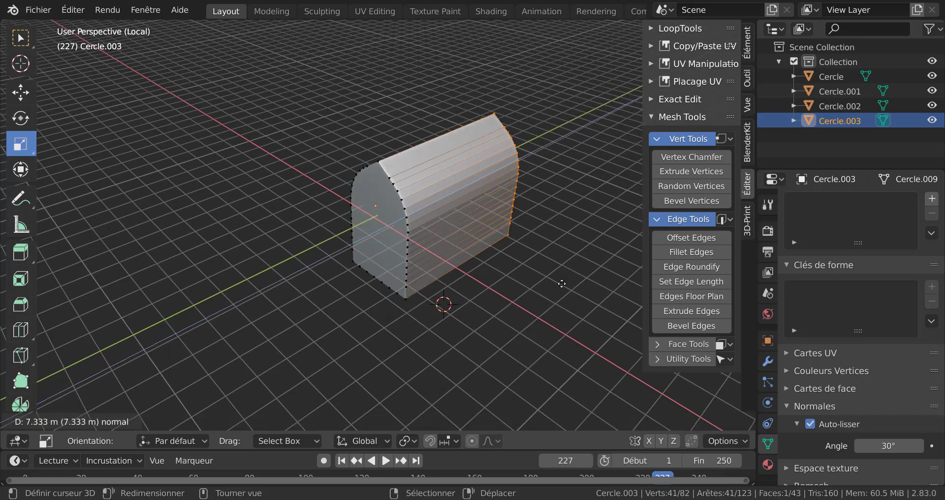
{"action": "left_click", "coordinate": [554, 294]}
{"action": "key", "text": "Tab"}
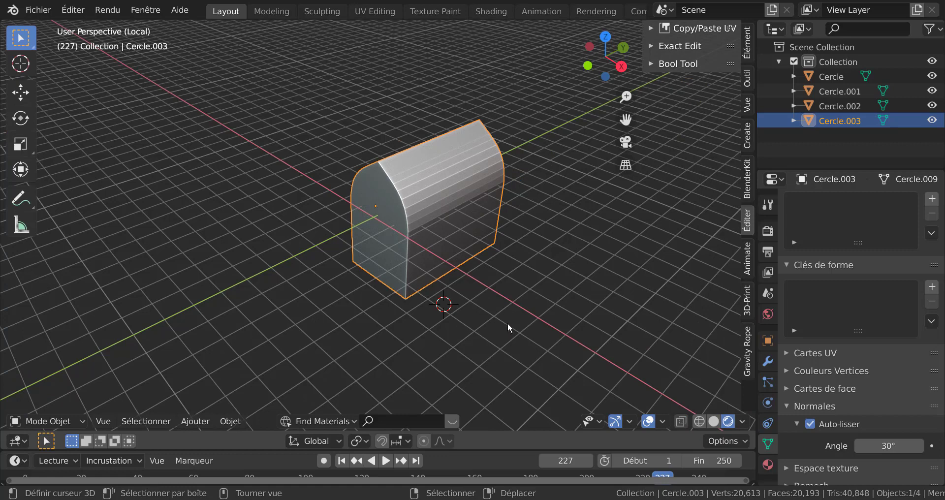
Move the extruded outline object along the Y axis
{"action": "key", "text": "g"}
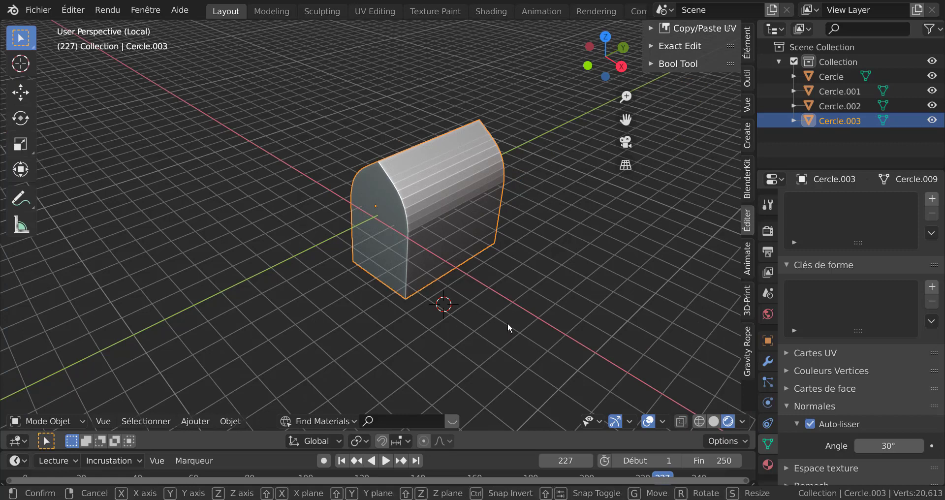
{"action": "key", "text": "y"}
{"action": "left_click", "coordinate": [584, 257]}
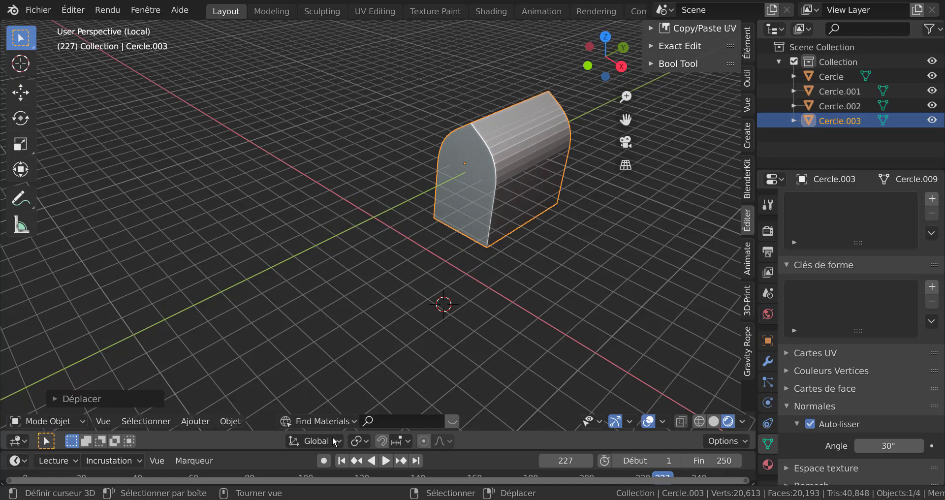
{"action": "left_click", "coordinate": [232, 423]}
Select all faces of the extruded object and apply smooth shading
{"action": "key", "text": "Tab"}
{"action": "key", "text": "a"}
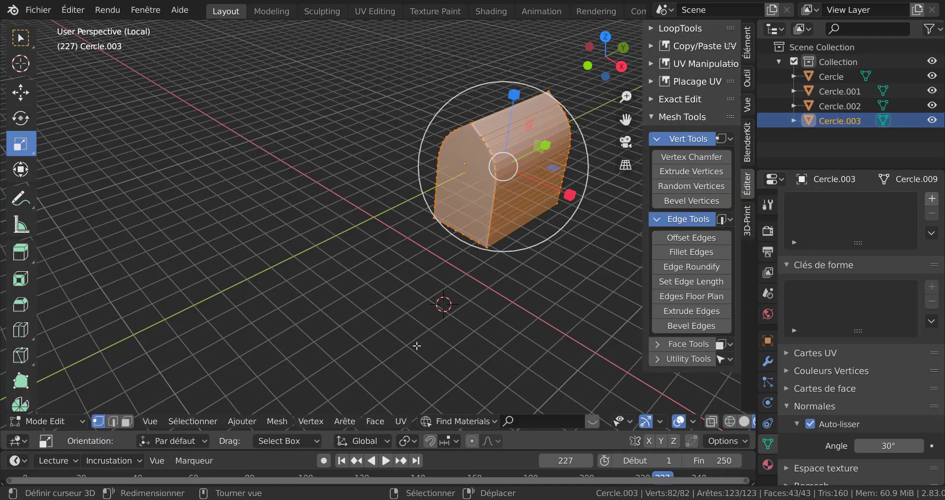
{"action": "left_click", "coordinate": [281, 420]}
{"action": "mouse_move", "coordinate": [375, 422]}
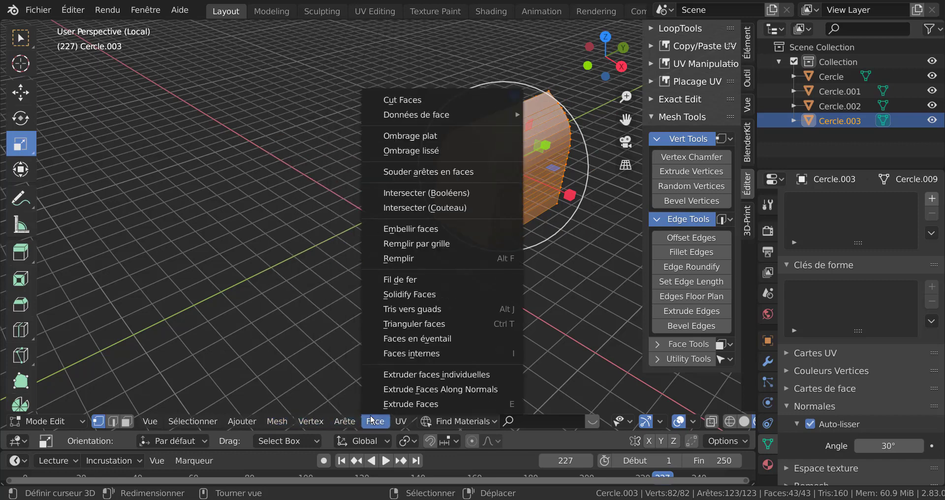
{"action": "left_click", "coordinate": [418, 150]}
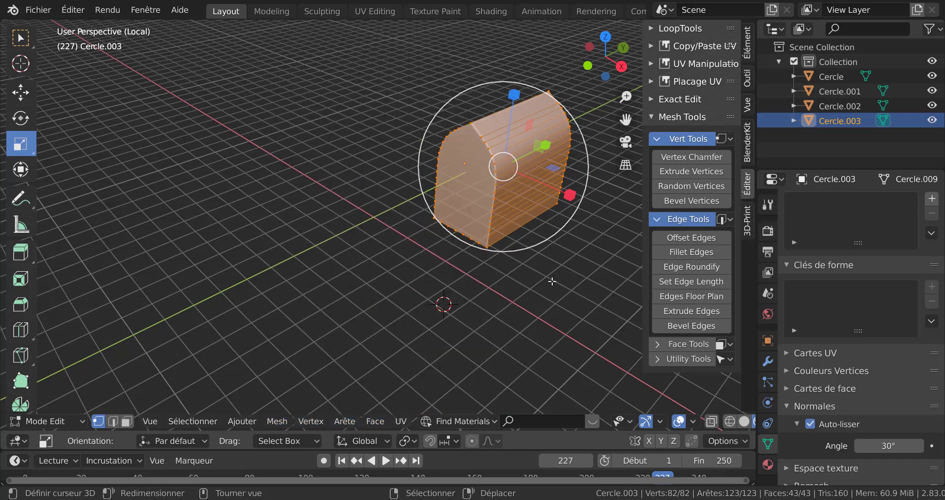
{"action": "key", "text": "Tab"}
{"action": "key", "text": "Tab"}
Exit local view and examine the extruded shape beside the window from several angles
{"action": "key", "text": "KP_Divide"}
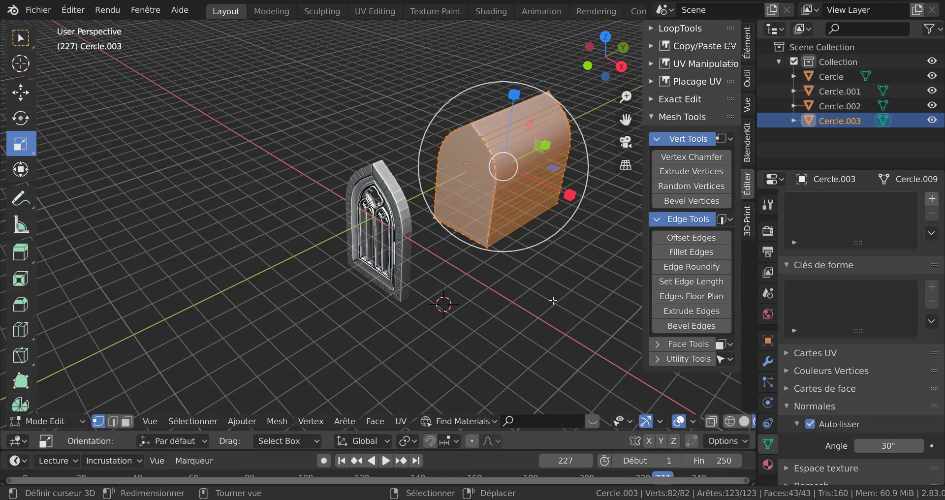
{"action": "scroll", "coordinate": [553, 300], "scroll_direction": "down", "scroll_amount": 5}
{"action": "key", "text": "Tab"}
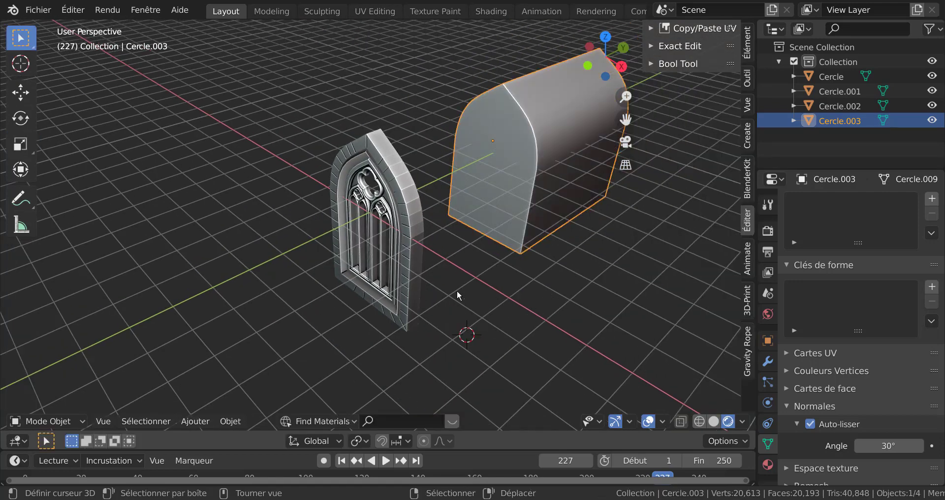
{"action": "middle_click_drag", "start_coordinate": [457, 290], "coordinate": [520, 329]}
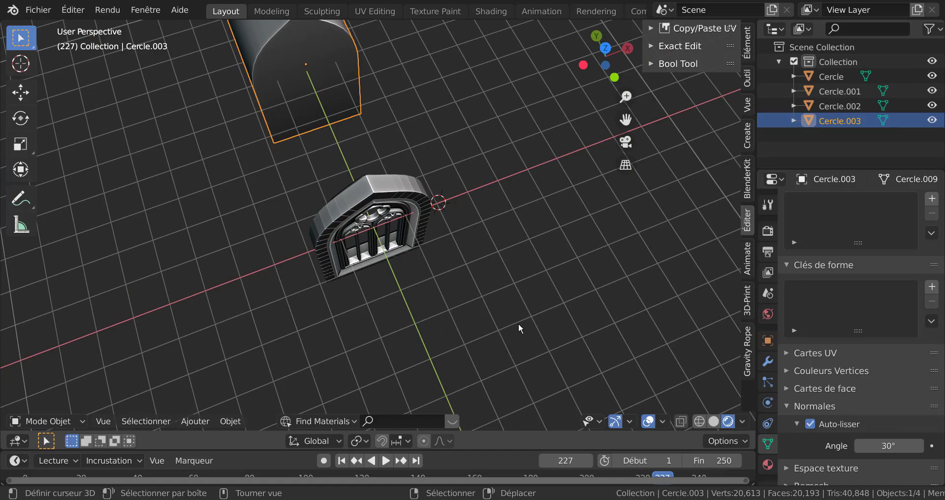
{"action": "key", "text": "KP_7"}
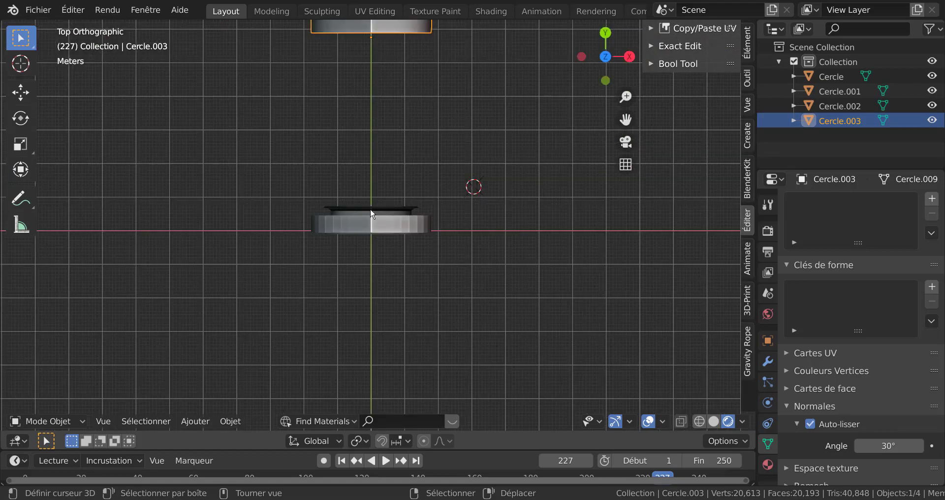
{"action": "middle_click_drag", "start_coordinate": [457, 314], "coordinate": [404, 241]}
{"action": "middle_click_drag", "start_coordinate": [509, 282], "coordinate": [421, 279]}
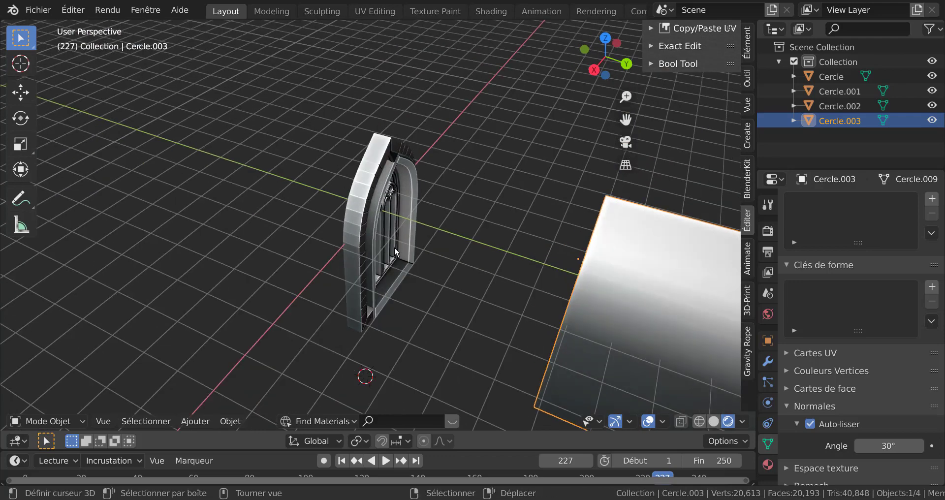
{"action": "scroll", "coordinate": [393, 183], "scroll_direction": "up", "scroll_amount": 3}
{"action": "scroll", "coordinate": [393, 181], "scroll_direction": "up", "scroll_amount": 1}
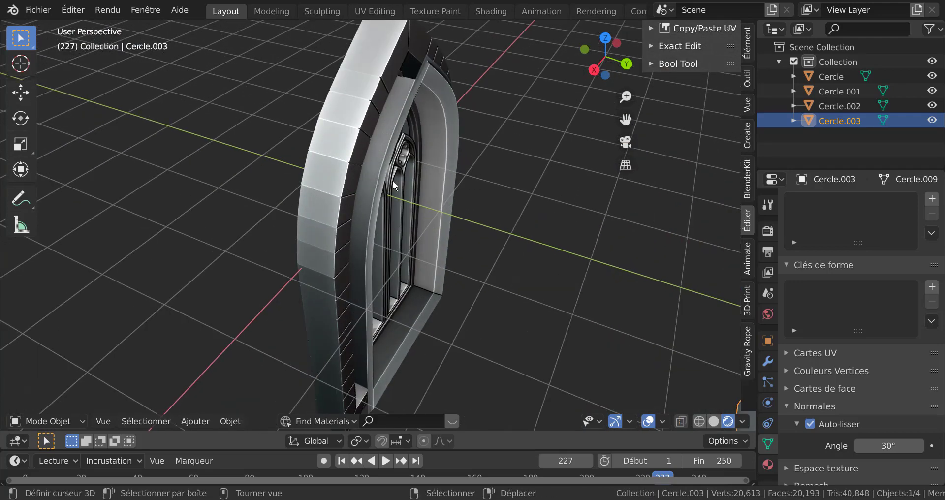
Select the frame object's linked outer section in edit mode and move it about 0.1845 m along Y
{"action": "left_click", "coordinate": [364, 133]}
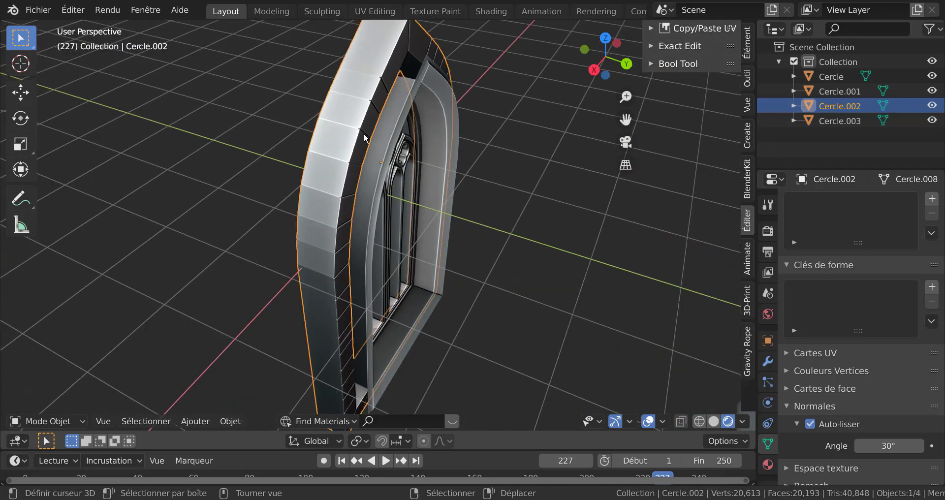
{"action": "middle_click_drag", "start_coordinate": [358, 153], "coordinate": [424, 178]}
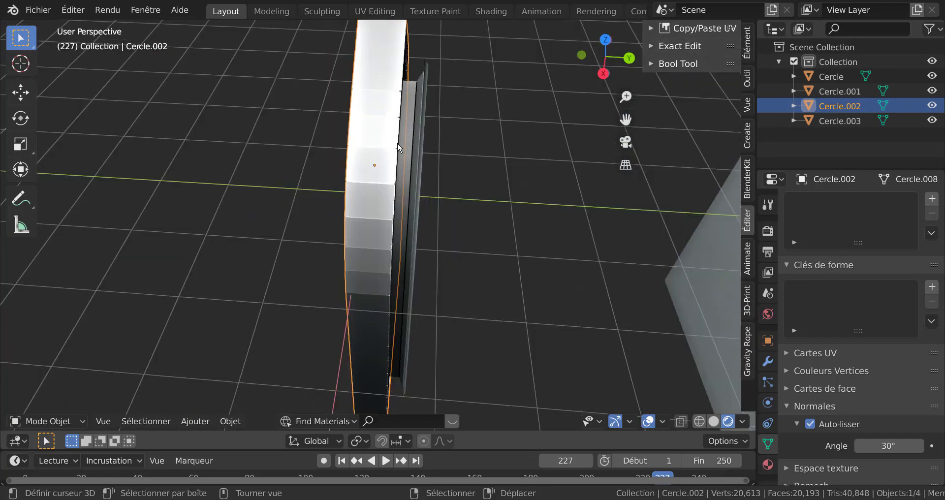
{"action": "key", "text": "Tab"}
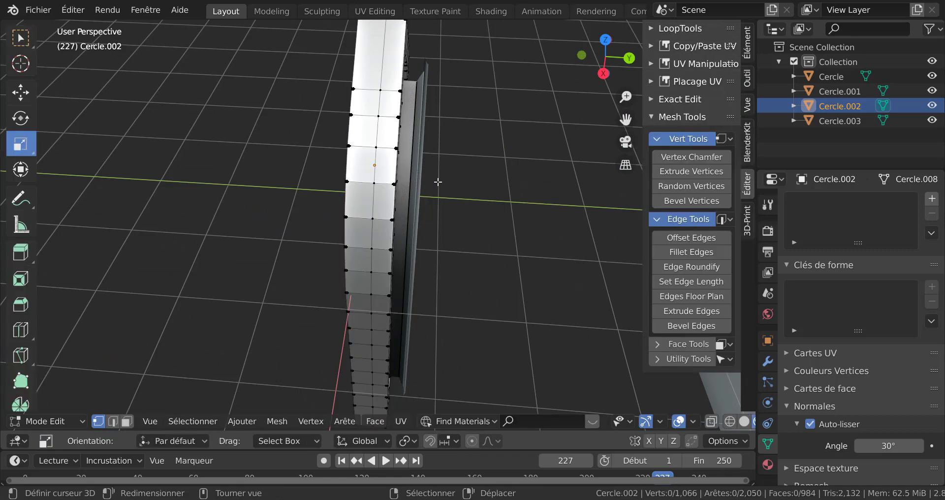
{"action": "middle_click_drag", "start_coordinate": [518, 177], "coordinate": [433, 172]}
{"action": "left_click", "coordinate": [433, 171]}
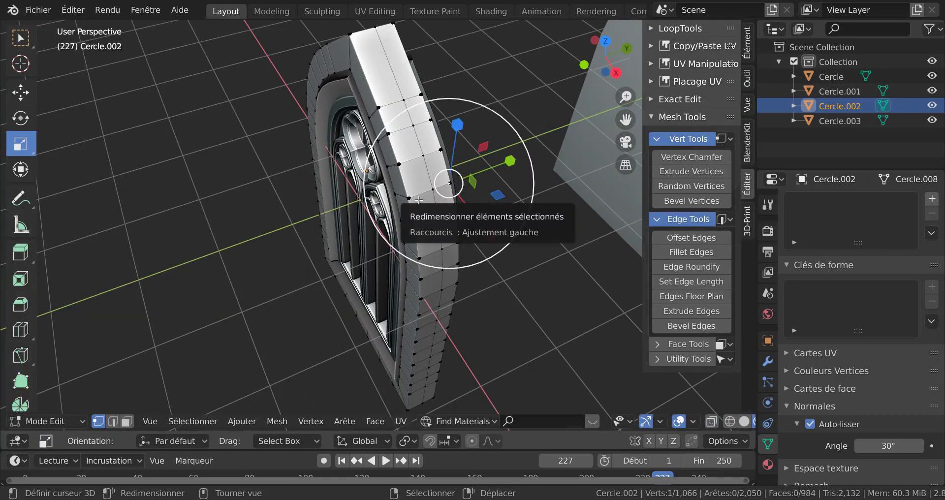
{"action": "key", "text": "ctrl+l"}
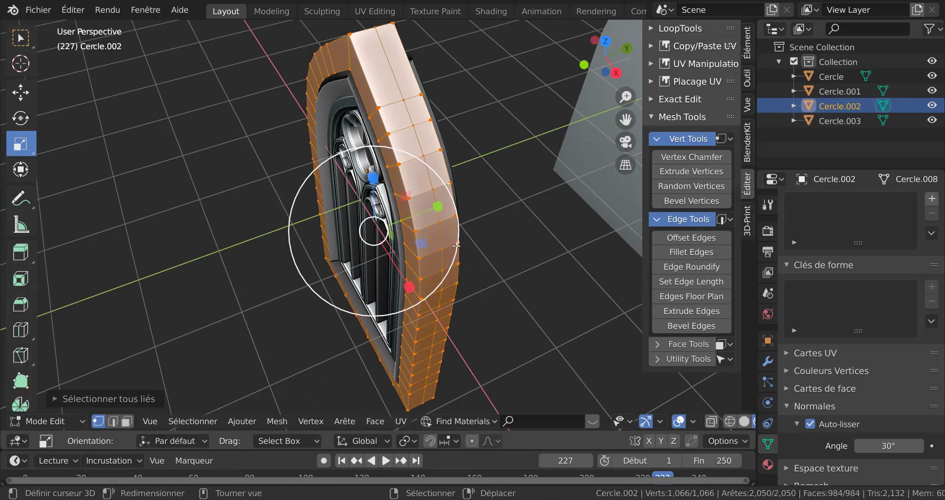
{"action": "middle_click_drag", "start_coordinate": [456, 246], "coordinate": [419, 244]}
{"action": "left_click_drag", "start_coordinate": [457, 241], "coordinate": [483, 251]}
{"action": "key", "text": "g"}
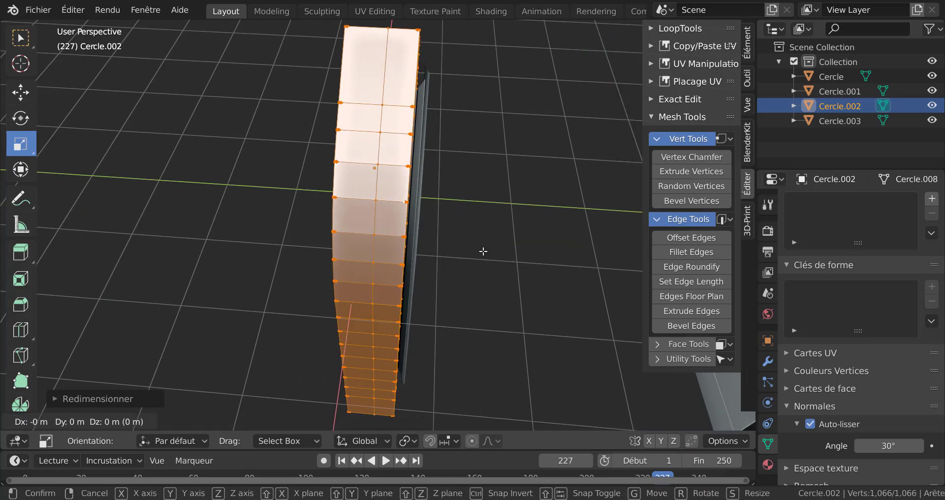
{"action": "key", "text": "y"}
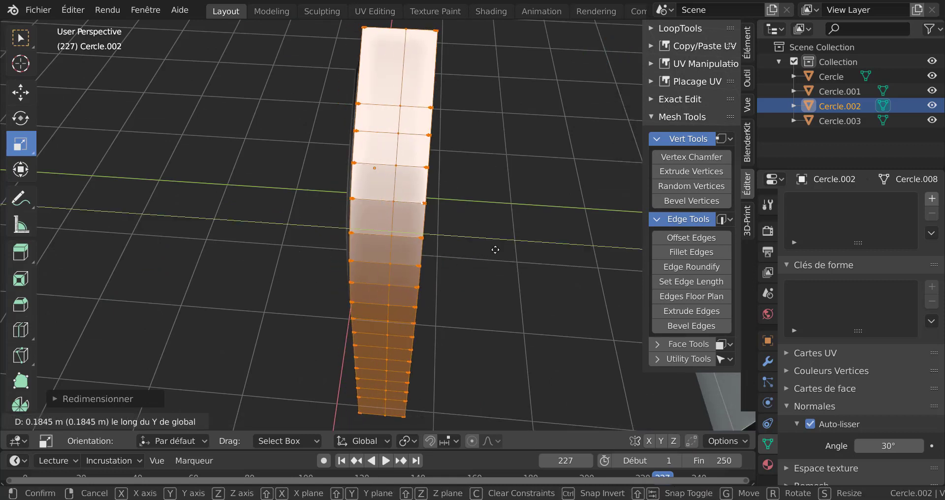
{"action": "left_click", "coordinate": [495, 250]}
Move the selected frame section along Y once more, then deselect everything
{"action": "middle_click_drag", "start_coordinate": [494, 246], "coordinate": [487, 223]}
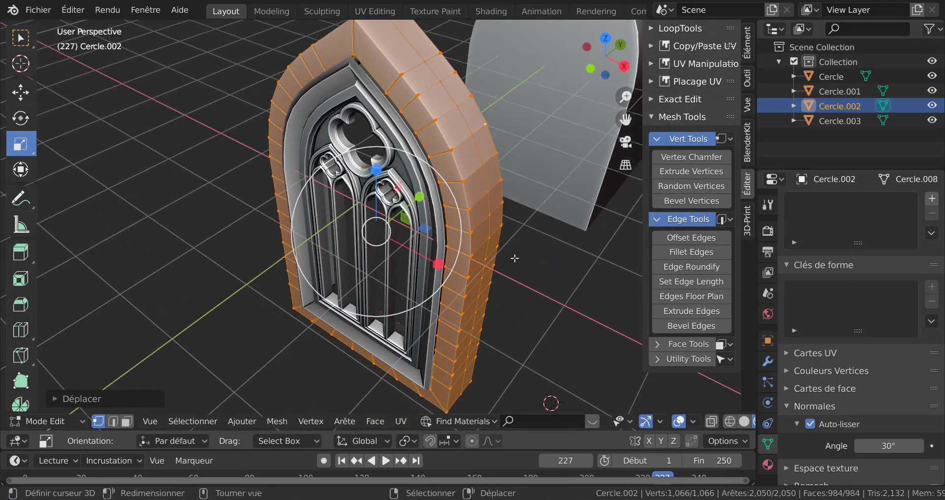
{"action": "key", "text": "g"}
{"action": "key", "text": "y"}
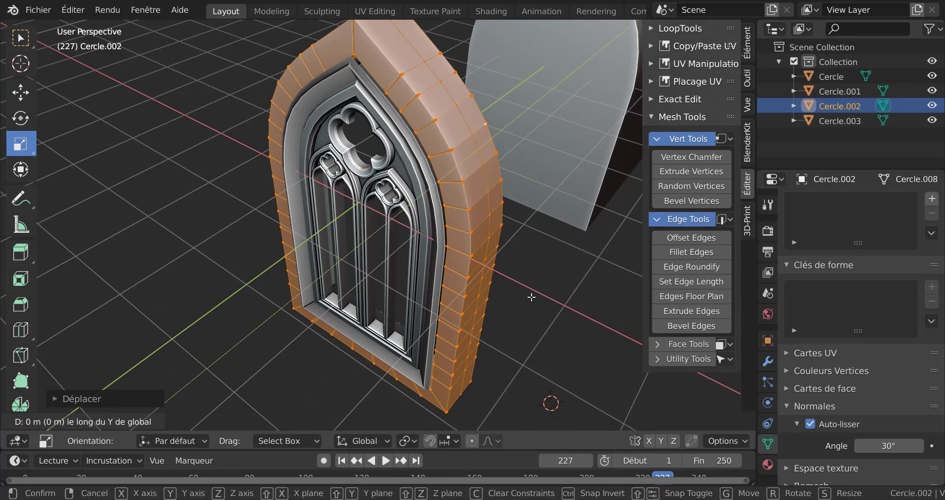
{"action": "left_click", "coordinate": [531, 302]}
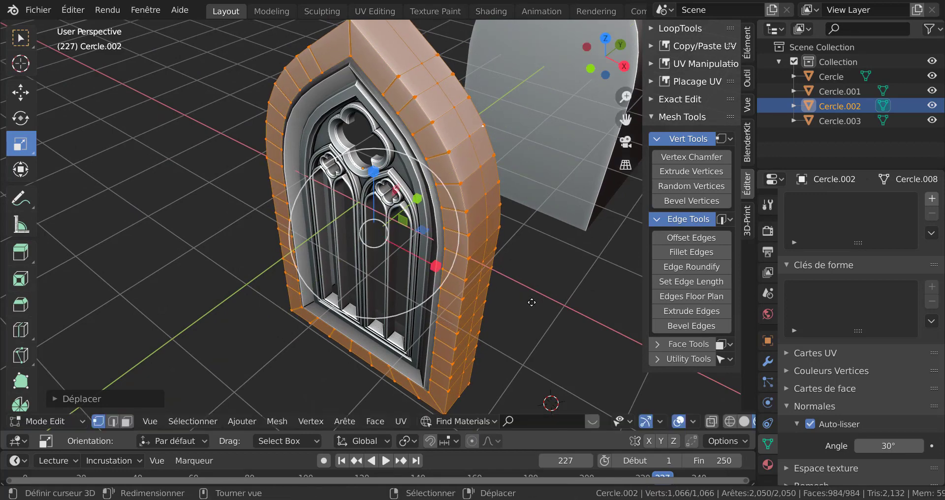
{"action": "middle_click_drag", "start_coordinate": [518, 297], "coordinate": [380, 257]}
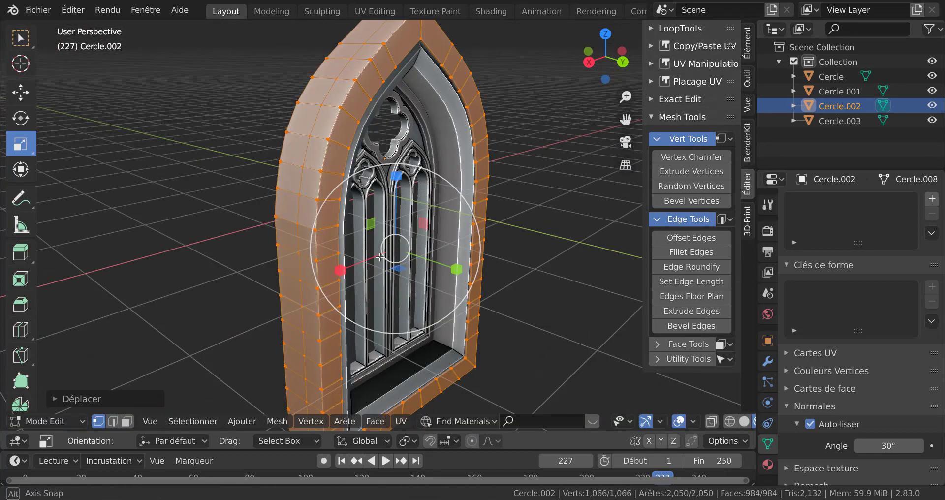
{"action": "left_click", "coordinate": [530, 314]}
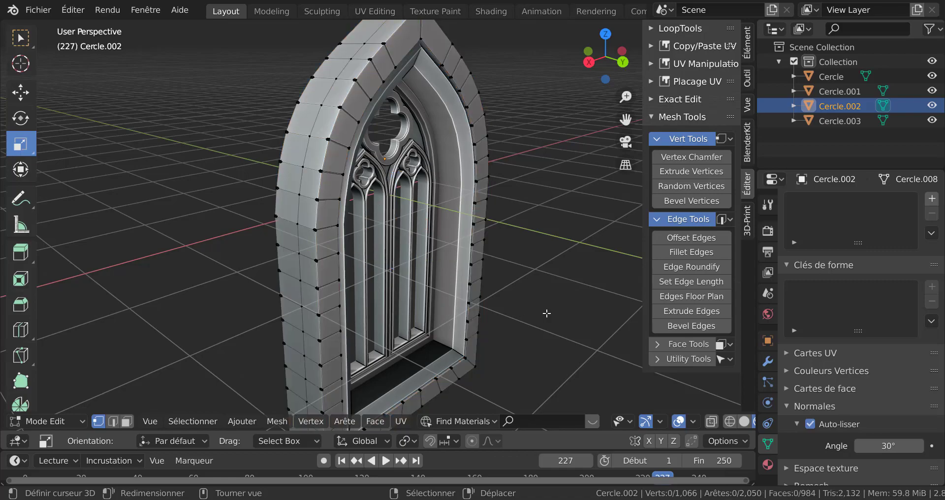
Inspect the frame in object and edit mode from several angles
{"action": "key", "text": "Tab"}
{"action": "key", "text": "Tab"}
{"action": "middle_click_drag", "start_coordinate": [521, 276], "coordinate": [564, 313]}
{"action": "key", "text": "Tab"}
{"action": "middle_click_drag", "start_coordinate": [436, 266], "coordinate": [396, 268]}
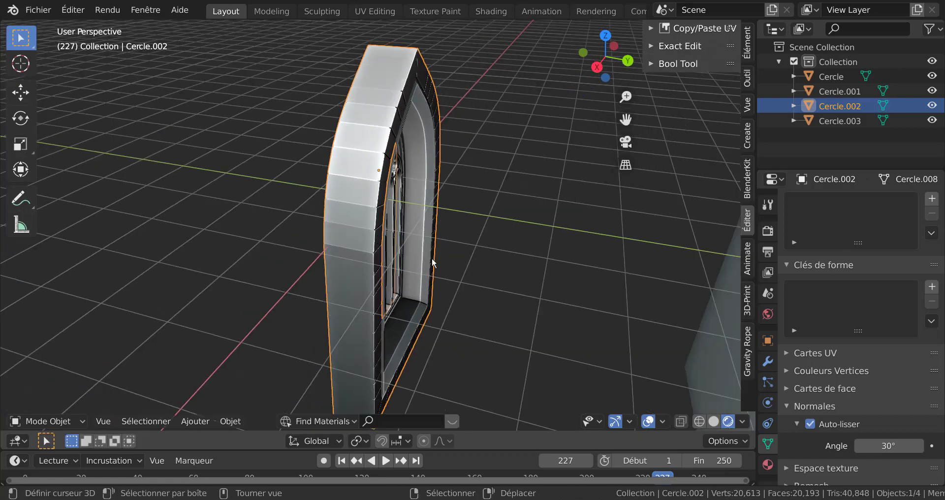
{"action": "key", "text": "Tab"}
{"action": "key", "text": "a"}
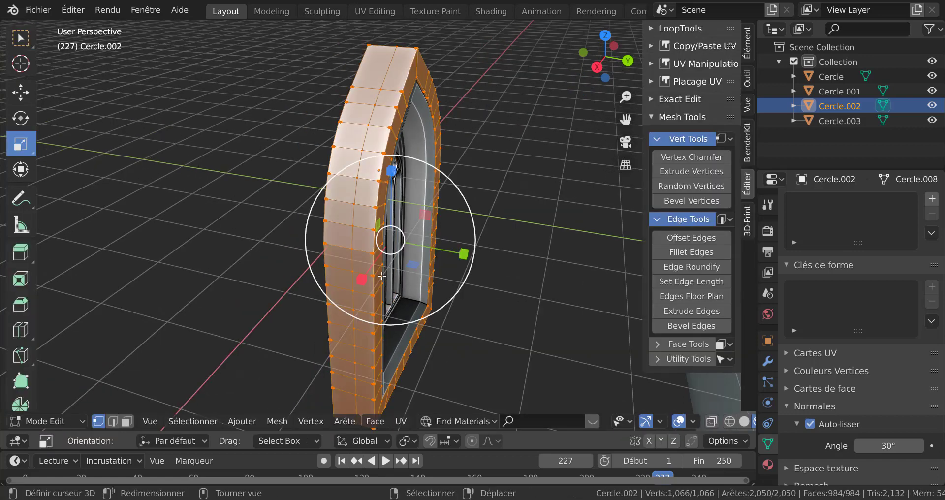
{"action": "left_click_drag", "start_coordinate": [461, 254], "coordinate": [480, 257]}
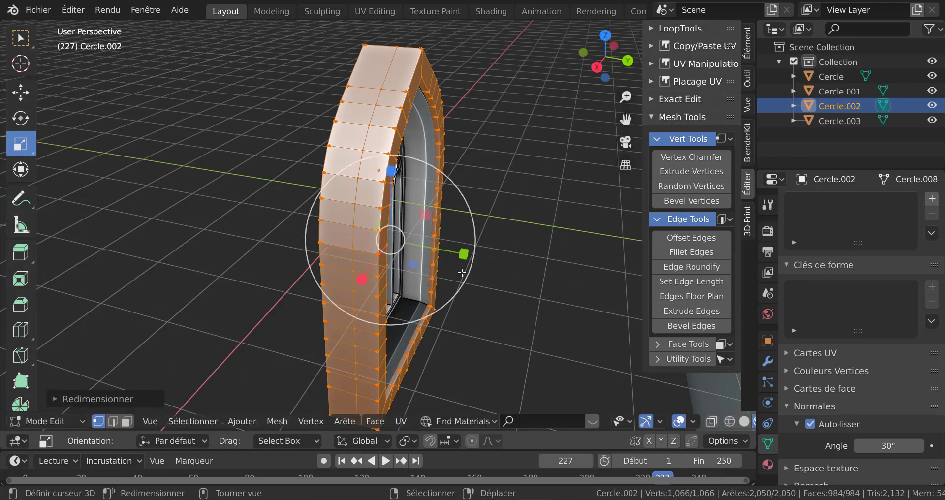
{"action": "middle_click_drag", "start_coordinate": [468, 273], "coordinate": [522, 293]}
{"action": "key", "text": "Tab"}
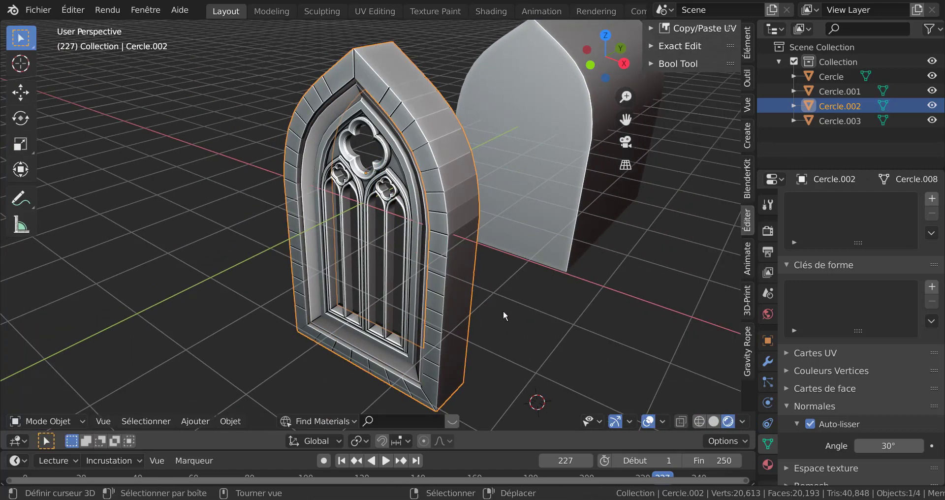
Add a cube mesh in top view
{"action": "mouse_move", "coordinate": [503, 310]}
{"action": "middle_mouse_down"}
{"action": "mouse_move", "coordinate": [532, 279]}
{"action": "mouse_move", "coordinate": [548, 285]}
{"action": "mouse_move", "coordinate": [498, 294]}
{"action": "middle_mouse_up"}
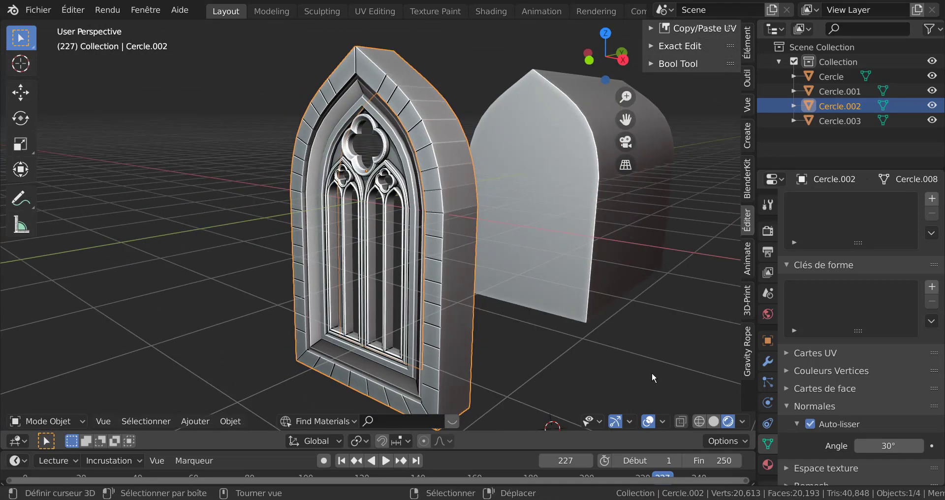
{"action": "key", "text": "KP_7"}
{"action": "scroll", "coordinate": [645, 238], "scroll_direction": "down", "scroll_amount": 5}
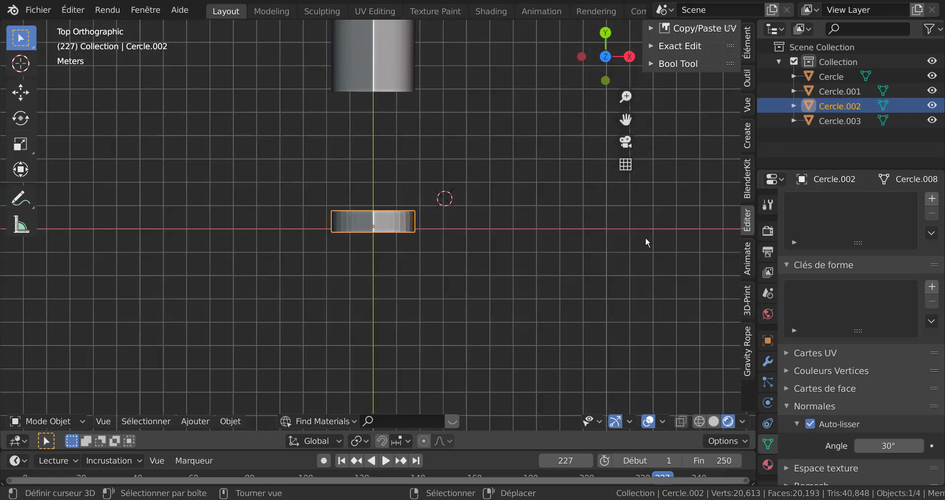
{"action": "left_click", "coordinate": [200, 418]}
{"action": "mouse_move", "coordinate": [199, 403]}
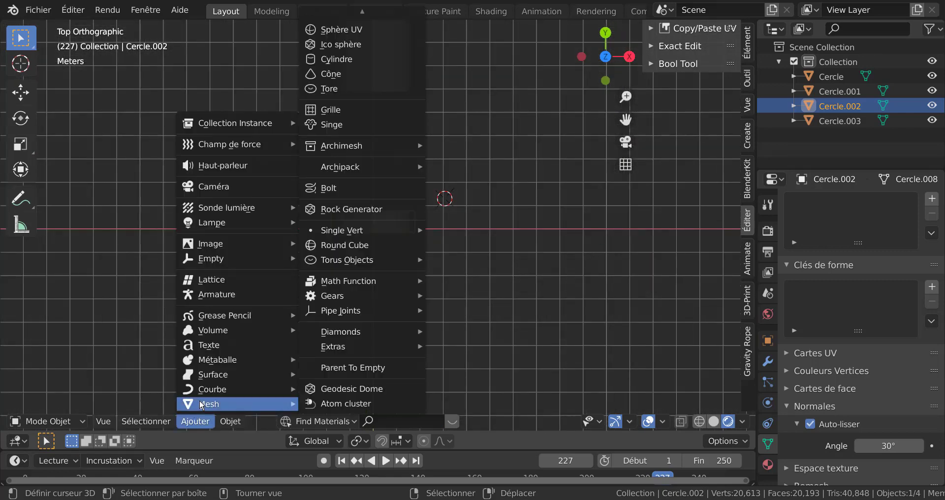
{"action": "scroll", "coordinate": [338, 30], "scroll_direction": "up", "scroll_amount": 2}
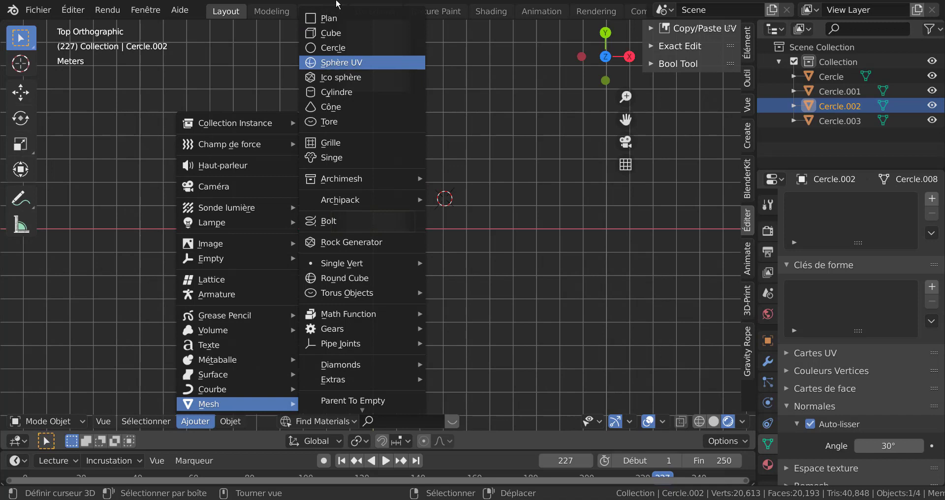
{"action": "left_click", "coordinate": [335, 31]}
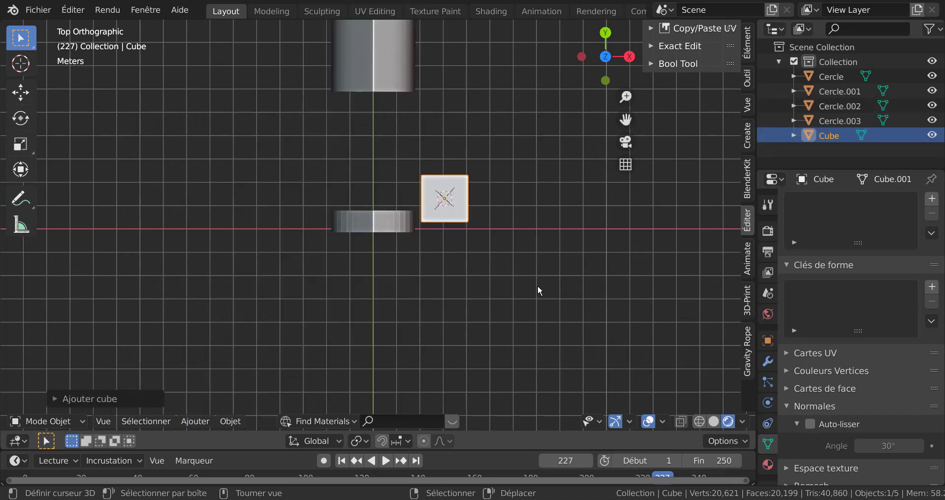
Move the new cube next to the frame and scale it about 2.46 along X
{"action": "key", "text": "g"}
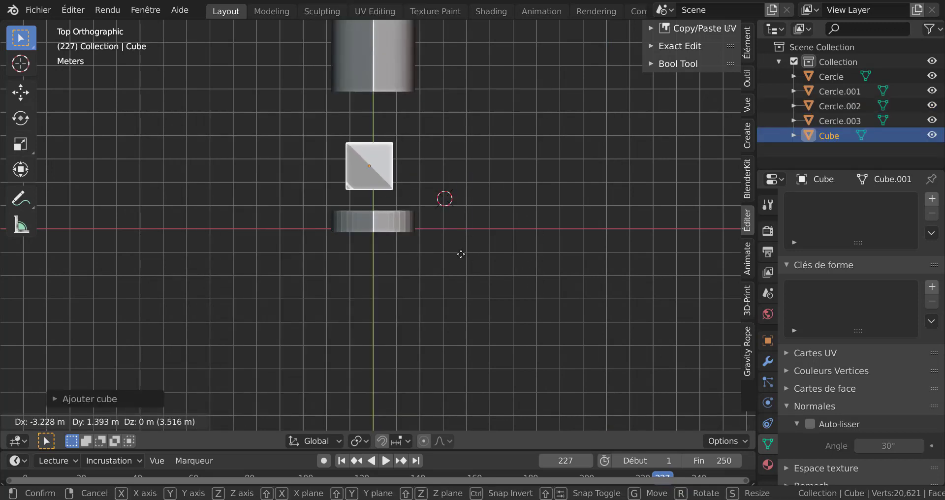
{"action": "left_click", "coordinate": [465, 250]}
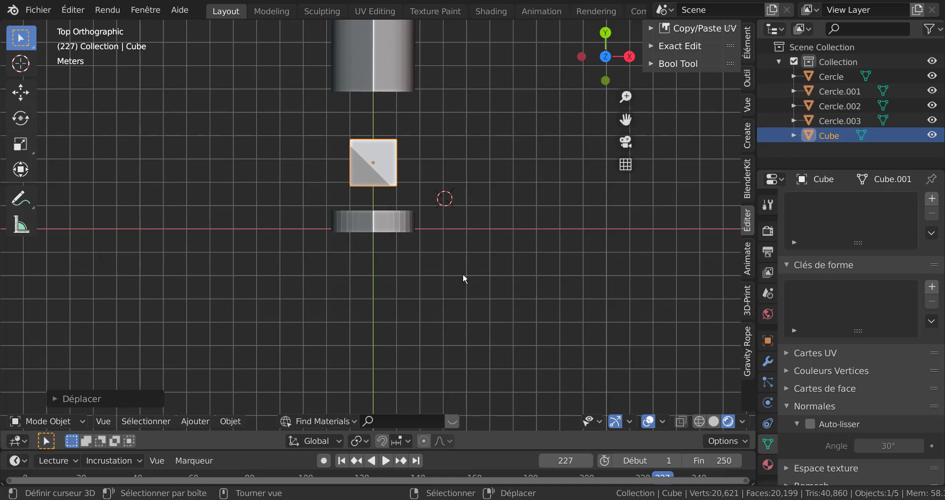
{"action": "key", "text": "s"}
{"action": "key", "text": "x"}
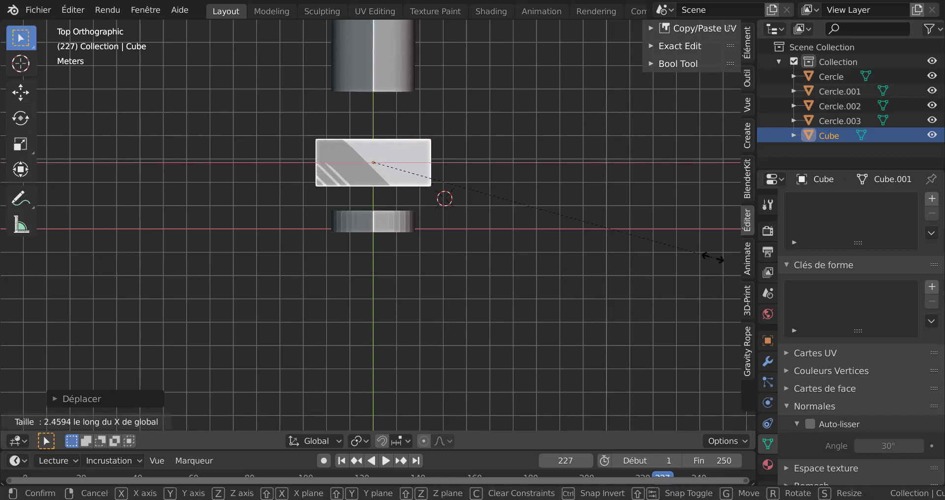
{"action": "left_click", "coordinate": [748, 261]}
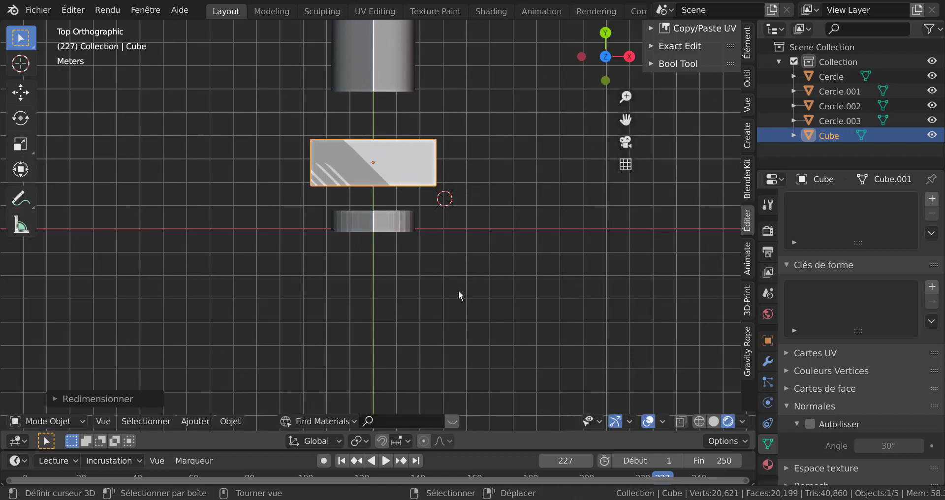
Scale the cube along Z twice so it becomes a tall wall block
{"action": "middle_click_drag", "start_coordinate": [459, 290], "coordinate": [478, 306]}
{"action": "scroll", "coordinate": [482, 305], "scroll_direction": "down", "scroll_amount": 2}
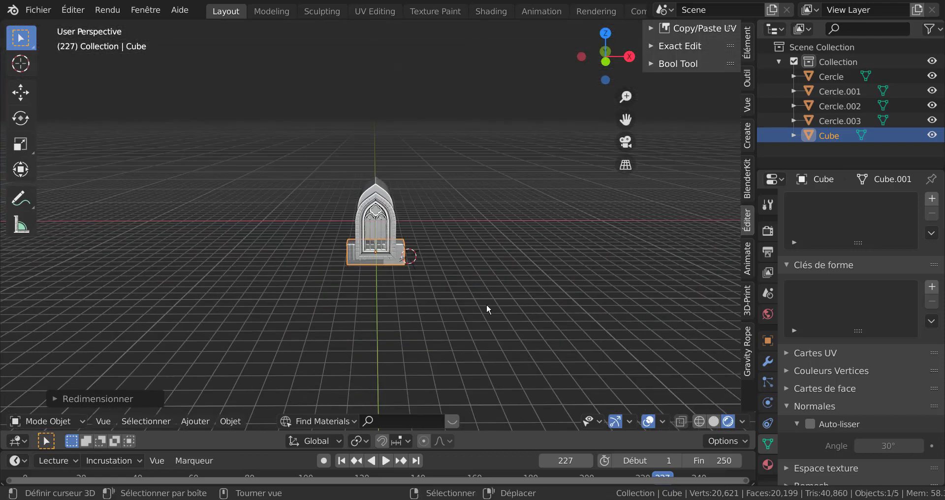
{"action": "key", "text": "s"}
{"action": "key", "text": "z"}
{"action": "left_click", "coordinate": [479, 305]}
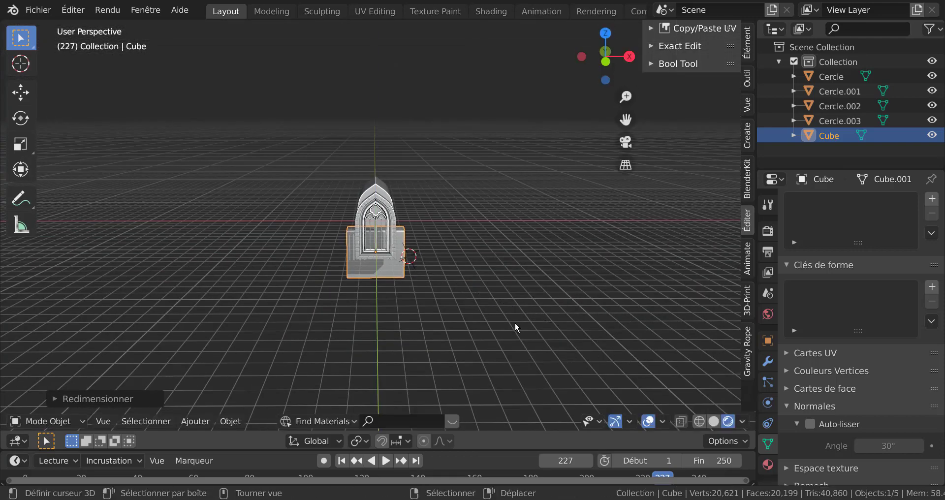
{"action": "key", "text": "s"}
{"action": "key", "text": "z"}
{"action": "left_click", "coordinate": [501, 347]}
Move the wall block along Z to align it with the window
{"action": "key", "text": "g"}
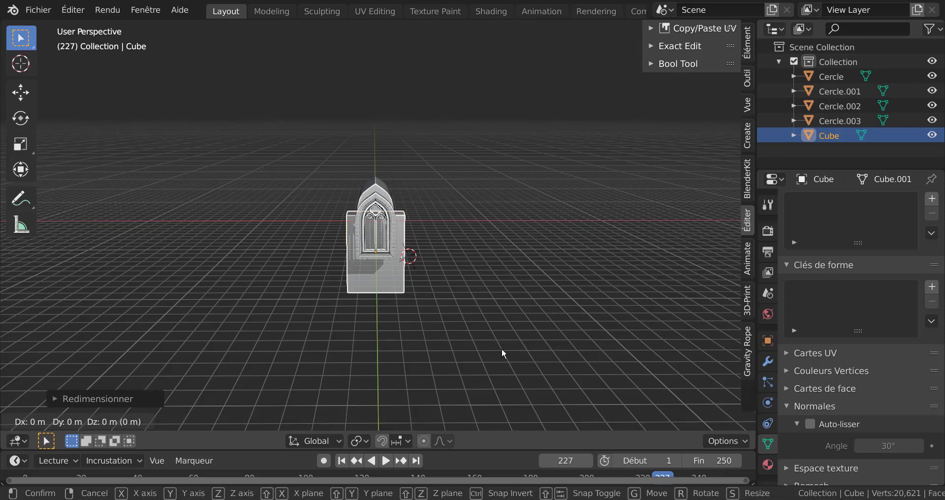
{"action": "key", "text": "z"}
{"action": "left_click", "coordinate": [530, 297]}
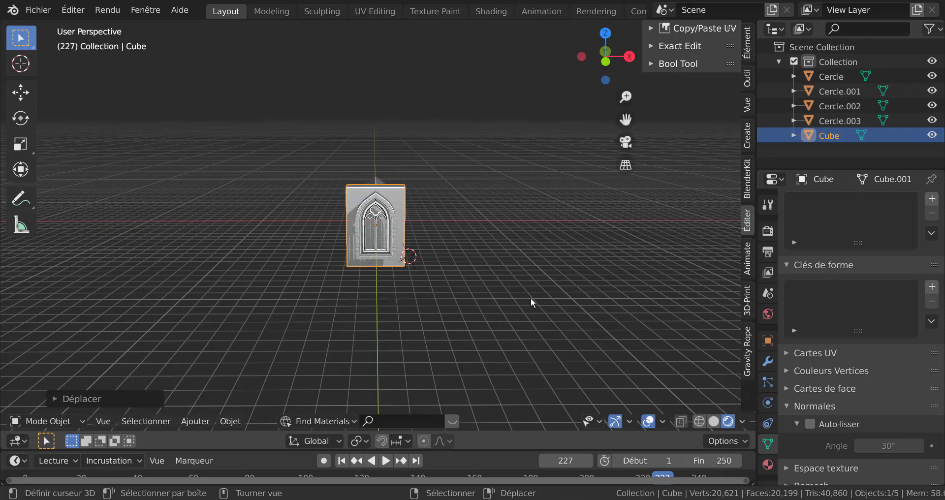
Move the extruded arch shape about 3.55 m along Y so it passes through the wall block
{"action": "middle_click_drag", "start_coordinate": [531, 297], "coordinate": [547, 313]}
{"action": "left_click", "coordinate": [554, 274]}
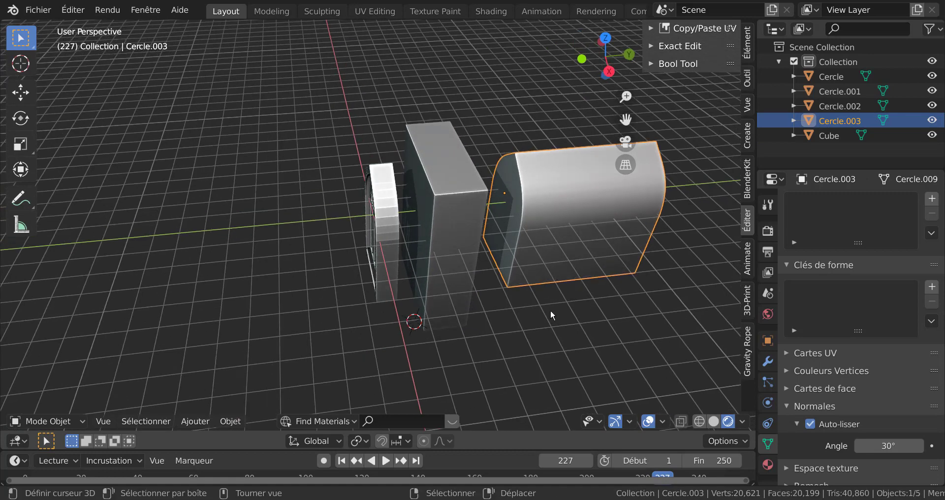
{"action": "key", "text": "g"}
{"action": "key", "text": "y"}
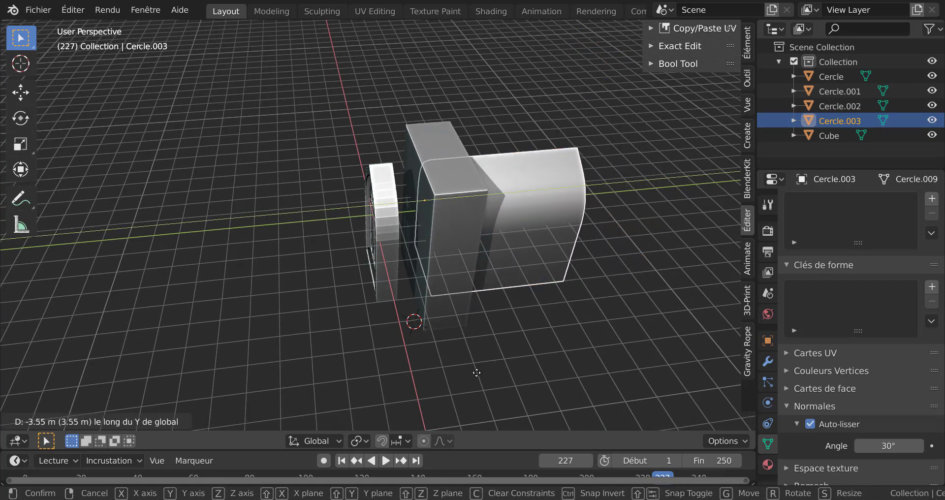
{"action": "left_click", "coordinate": [453, 360]}
Cut the arch shape out of the wall block with a boolean difference
{"action": "scroll", "coordinate": [456, 330], "scroll_direction": "up", "scroll_amount": 3}
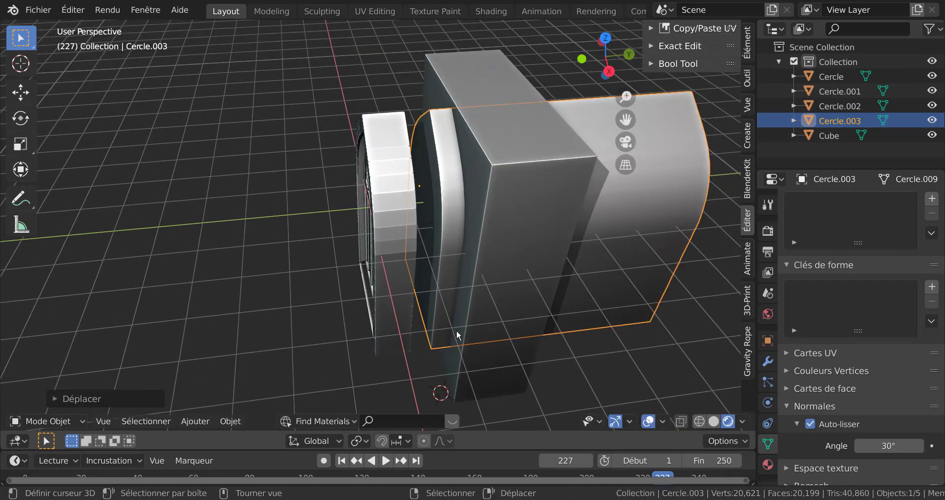
{"action": "left_click", "coordinate": [545, 223], "text": "shift"}
{"action": "scroll", "coordinate": [554, 335], "scroll_direction": "down", "scroll_amount": 3}
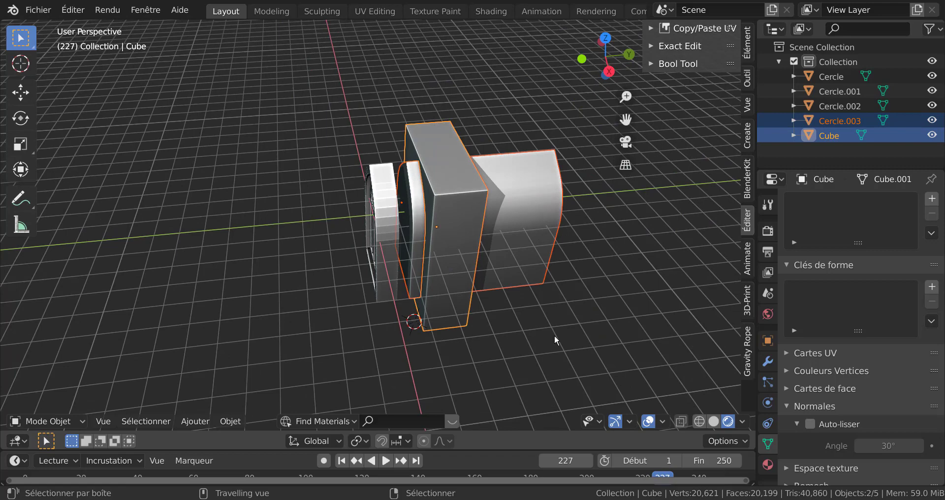
{"action": "key", "text": "ctrl+KP_Subtract"}
Enable Auto Smooth on the wall block's normals
{"action": "right_click", "coordinate": [554, 335], "text": "shift"}
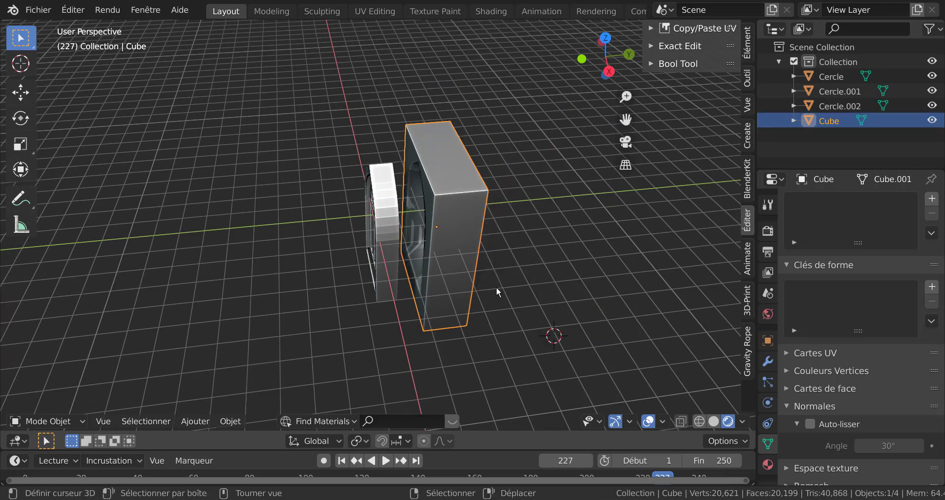
{"action": "middle_click_drag", "start_coordinate": [496, 286], "coordinate": [474, 244]}
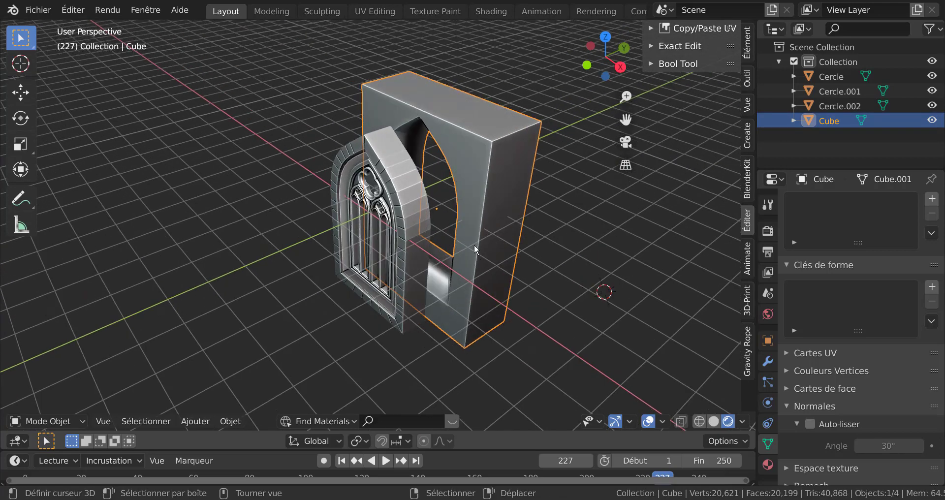
{"action": "left_click", "coordinate": [811, 424]}
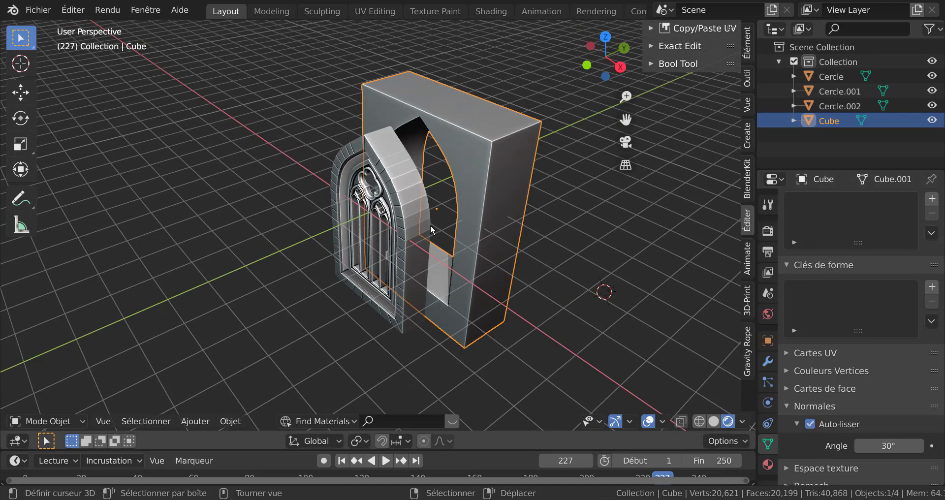
Join all window parts into the wall block and undo the join
{"action": "scroll", "coordinate": [418, 233], "scroll_direction": "up", "scroll_amount": 3}
{"action": "middle_click_drag", "start_coordinate": [446, 238], "coordinate": [468, 238]}
{"action": "left_click", "coordinate": [453, 210]}
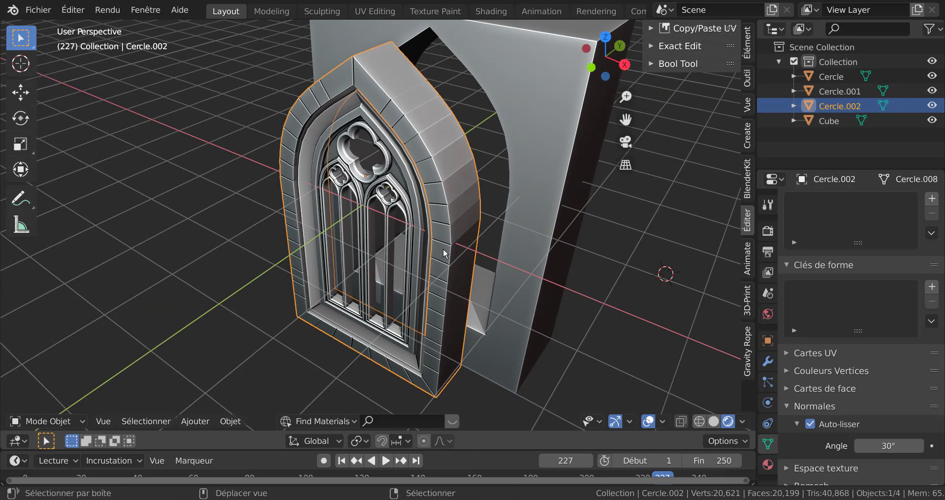
{"action": "key", "text": "a"}
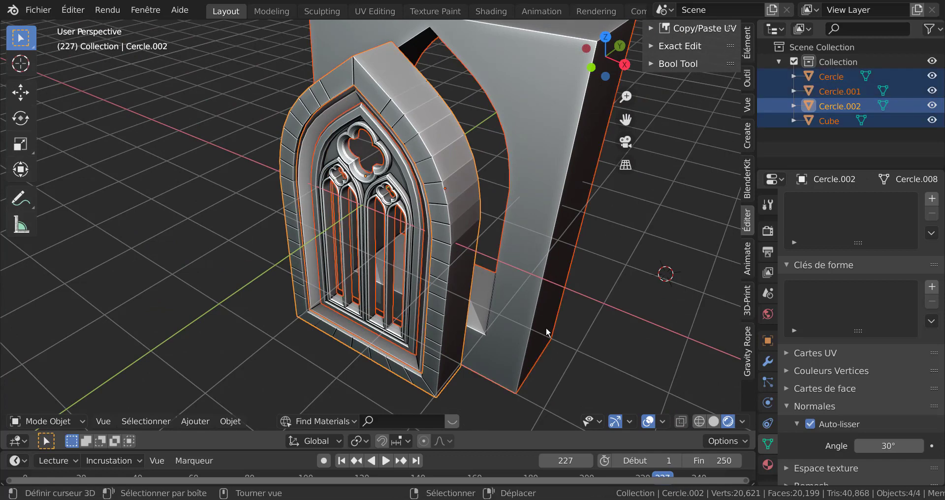
{"action": "left_click", "coordinate": [527, 221], "text": "shift"}
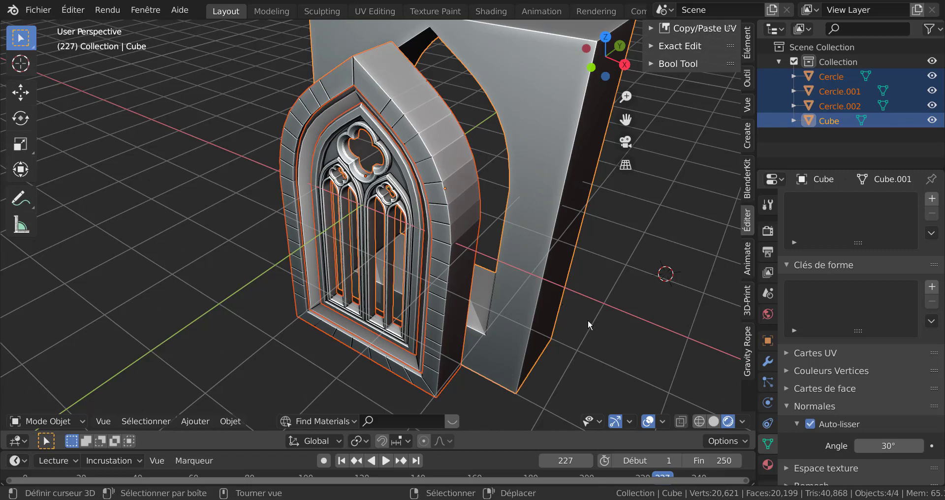
{"action": "key", "text": "ctrl+j"}
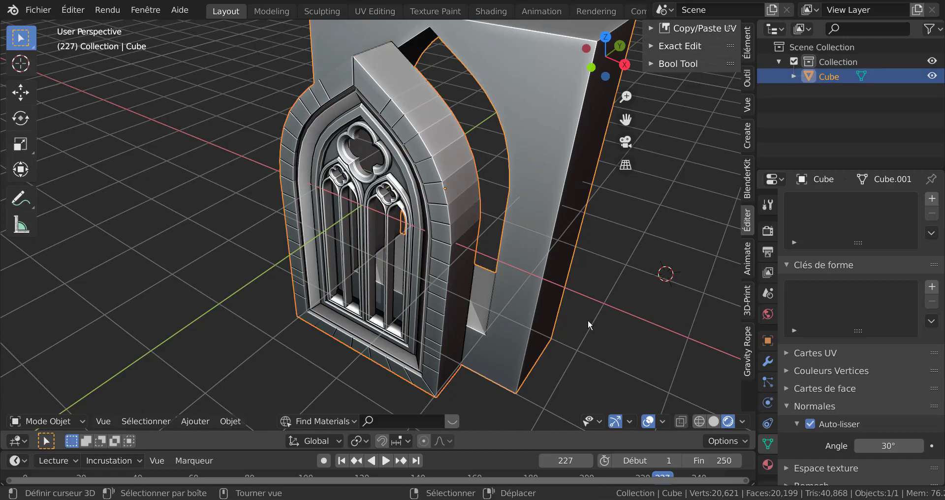
{"action": "left_click", "coordinate": [587, 320]}
{"action": "middle_click_drag", "start_coordinate": [470, 219], "coordinate": [492, 265]}
{"action": "key", "text": "Tab"}
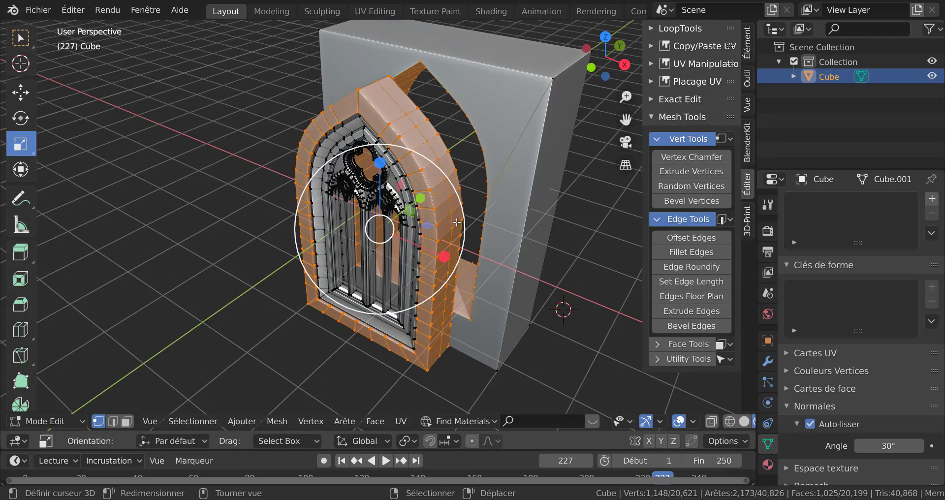
{"action": "key", "text": "Tab"}
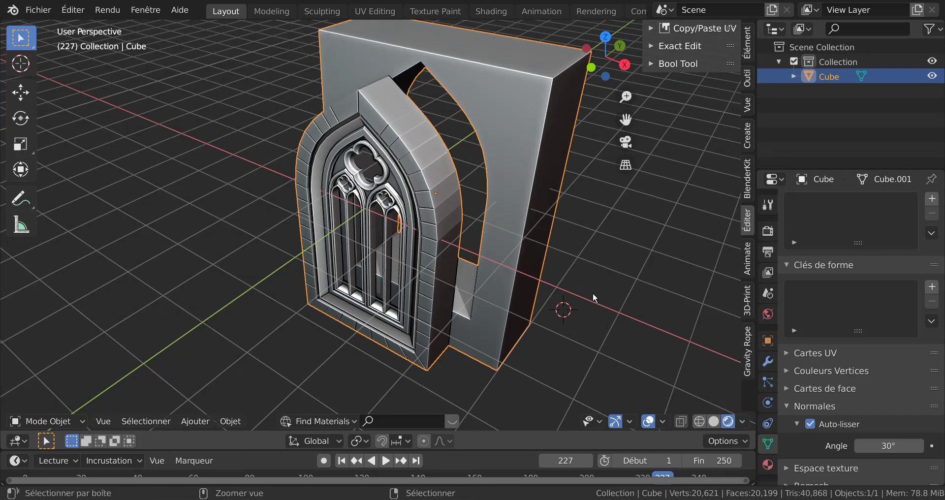
{"action": "key", "text": "Tab"}
{"action": "key", "text": "Tab"}
{"action": "left_click", "coordinate": [555, 230]}
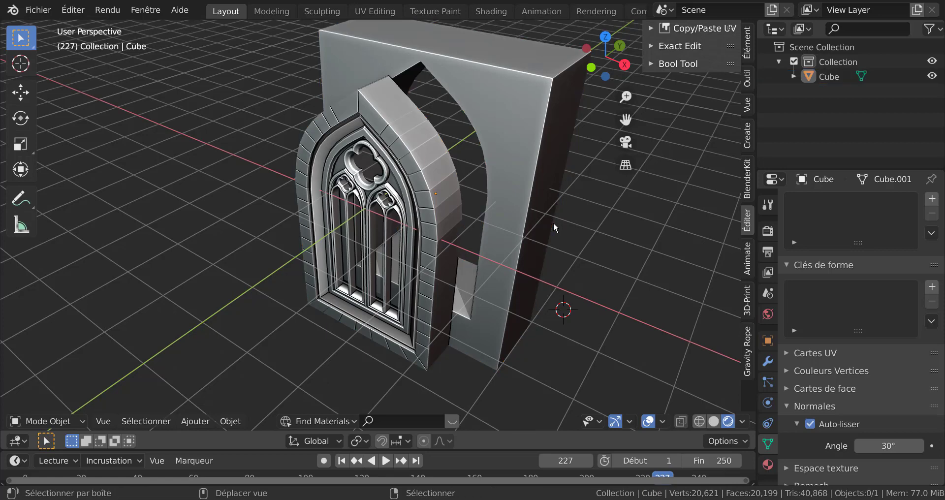
{"action": "key", "text": "a"}
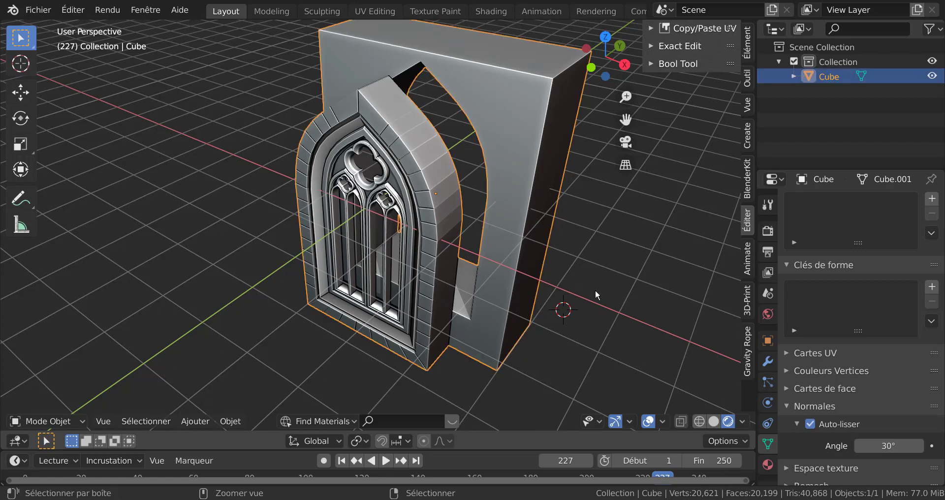
{"action": "key", "text": "ctrl+z"}
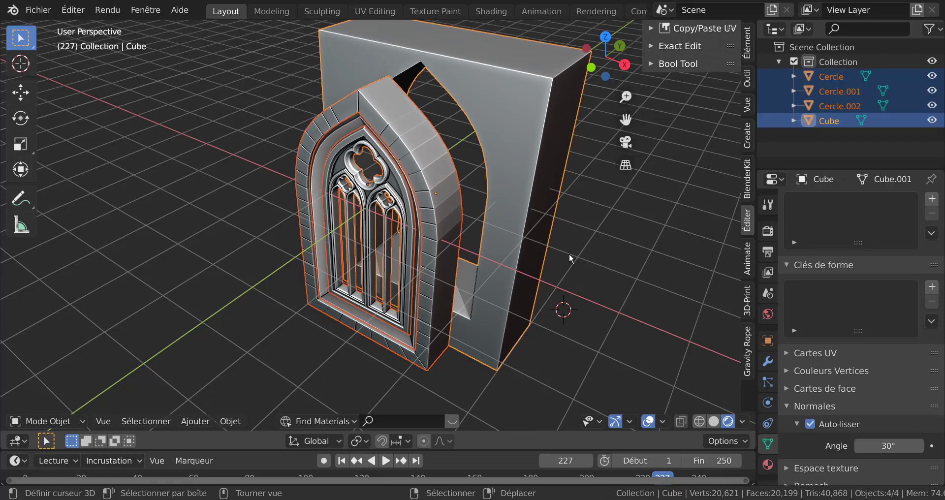
Try to join the three window parts with the wall block excluded
{"action": "left_click", "coordinate": [533, 194], "text": "shift"}
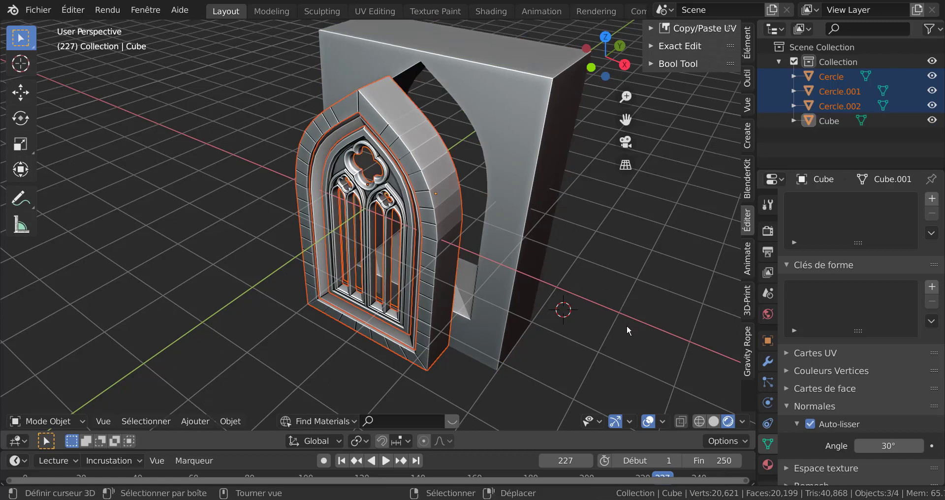
{"action": "key", "text": "ctrl+j"}
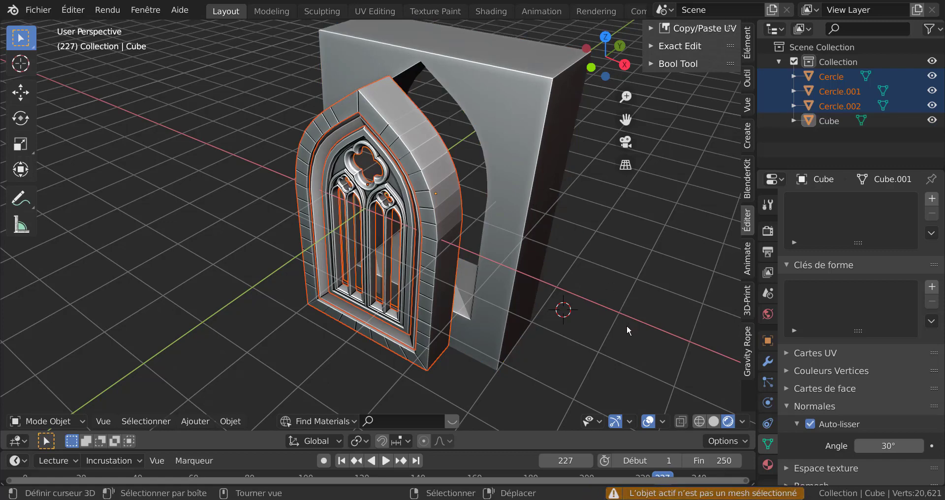
Join the outer arched surround into the tracery window object
{"action": "left_click", "coordinate": [402, 193]}
{"action": "key", "text": "g"}
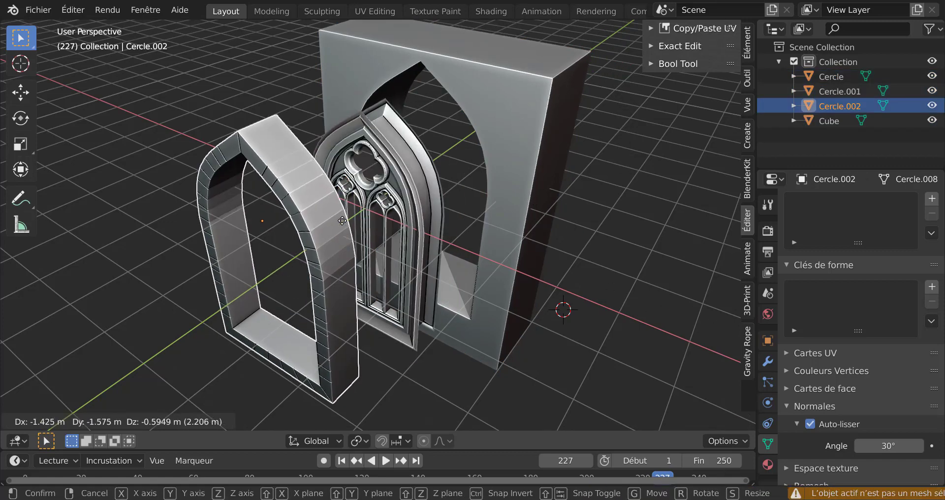
{"action": "key", "text": "Escape"}
{"action": "scroll", "coordinate": [427, 218], "scroll_direction": "up", "scroll_amount": 2}
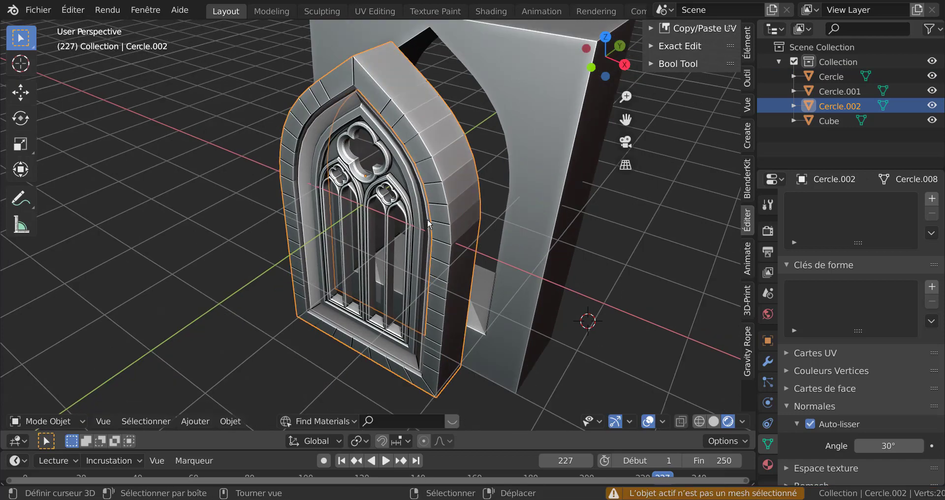
{"action": "left_click", "coordinate": [415, 205], "text": "shift"}
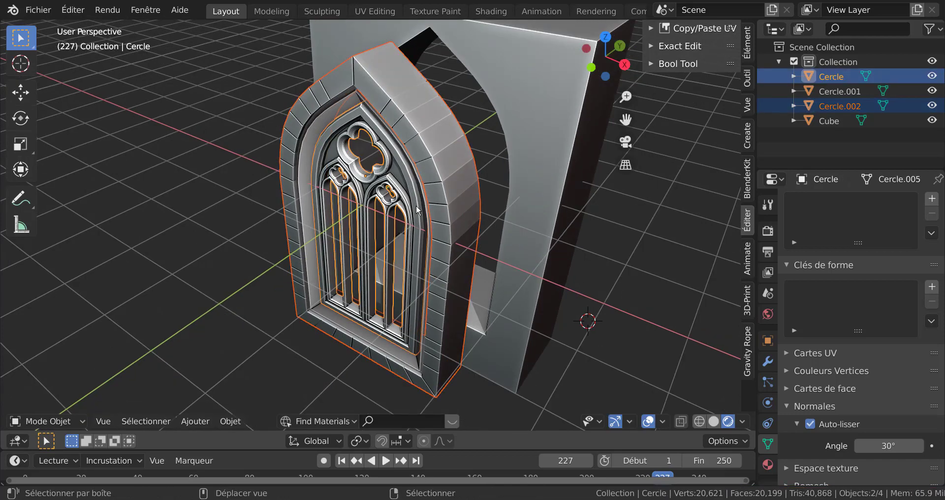
{"action": "key", "text": "ctrl+j"}
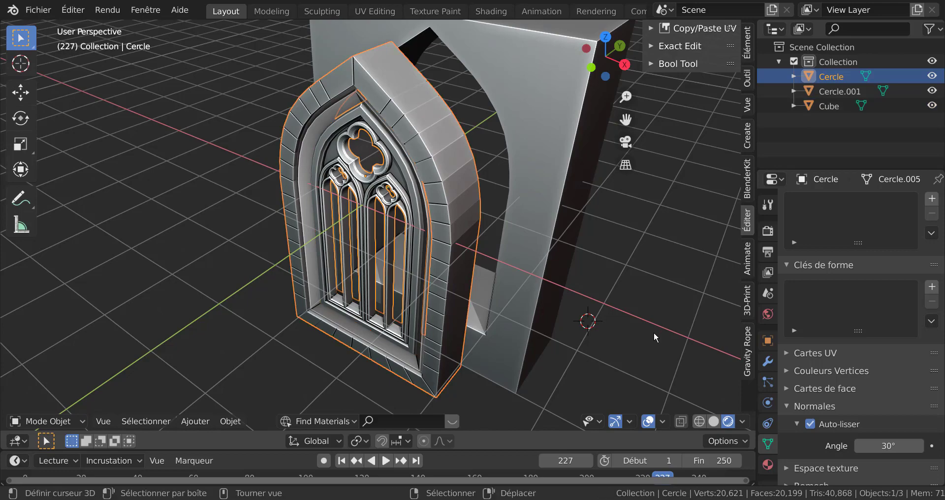
{"action": "key", "text": "g"}
{"action": "key", "text": "Escape"}
{"action": "scroll", "coordinate": [431, 229], "scroll_direction": "up", "scroll_amount": 3}
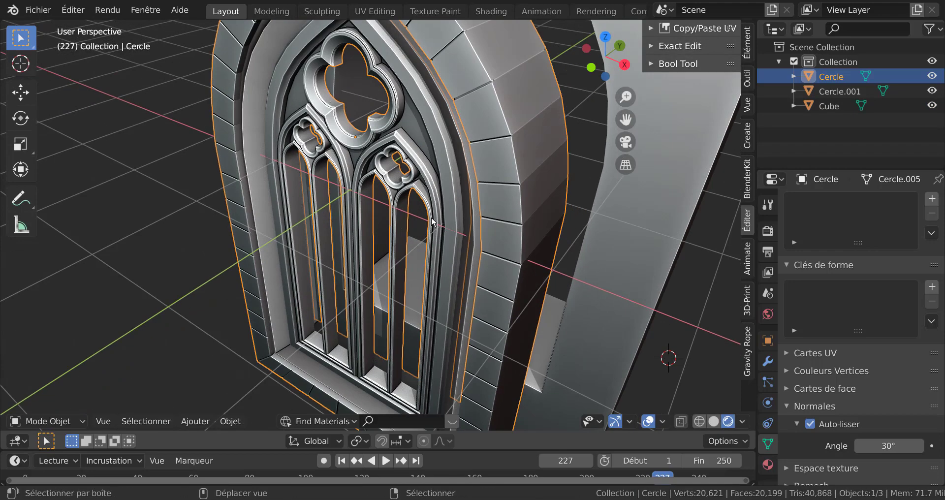
{"action": "key", "text": "alt+a"}
{"action": "left_click", "coordinate": [439, 230]}
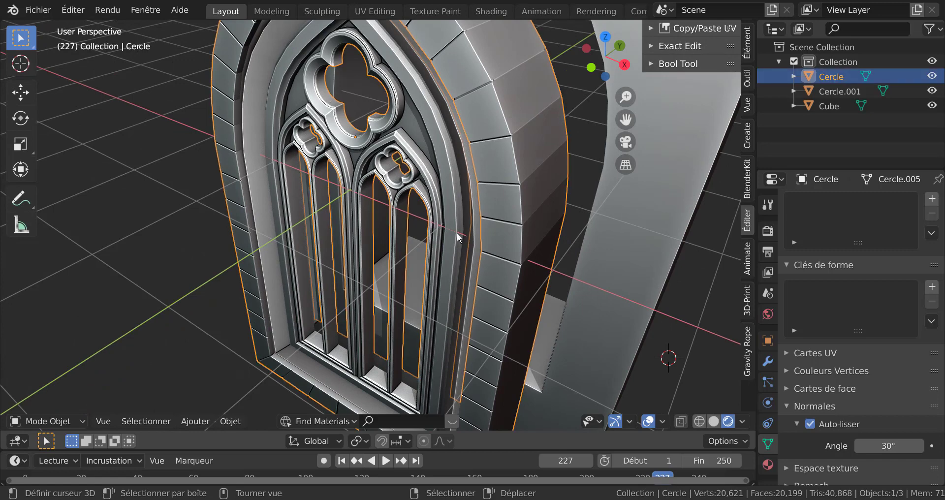
{"action": "scroll", "coordinate": [465, 240], "scroll_direction": "down", "scroll_amount": 4}
Try to join the remaining window parts with the wall block excluded
{"action": "key", "text": "a"}
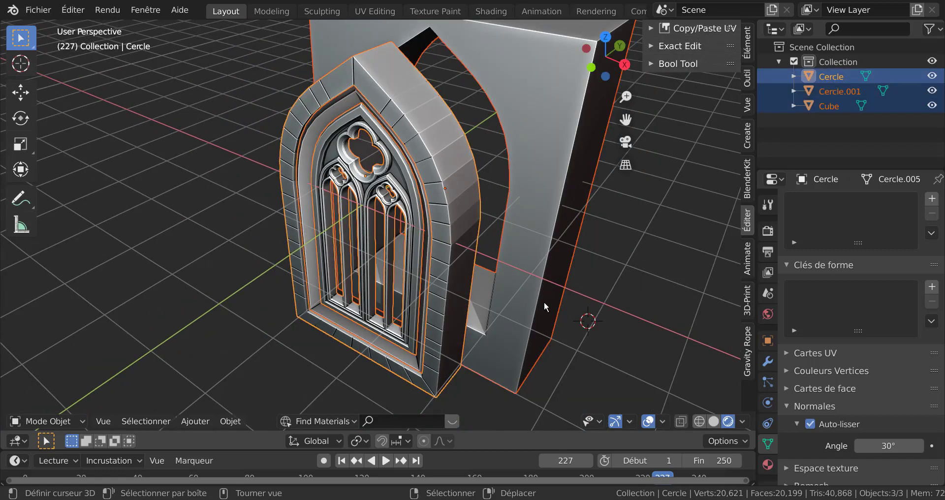
{"action": "left_click", "coordinate": [533, 225], "text": "shift"}
{"action": "left_click", "coordinate": [534, 222], "text": "shift"}
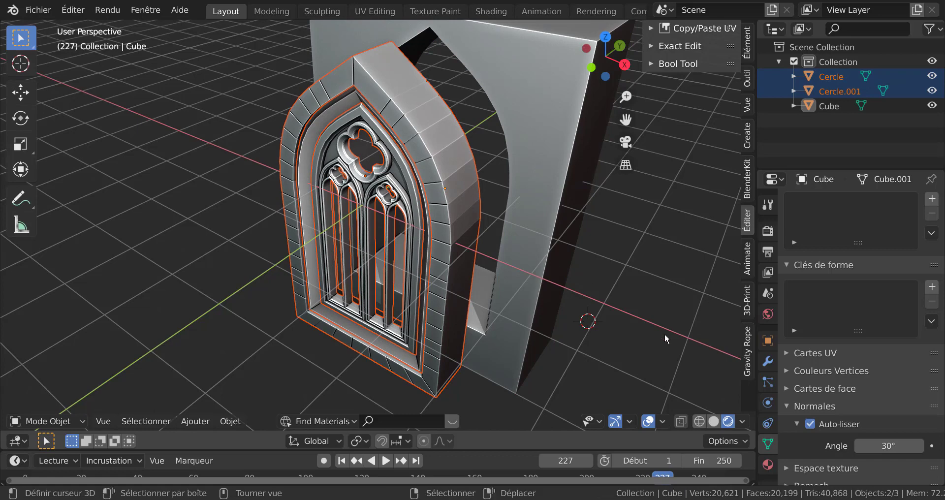
{"action": "key", "text": "ctrl+j"}
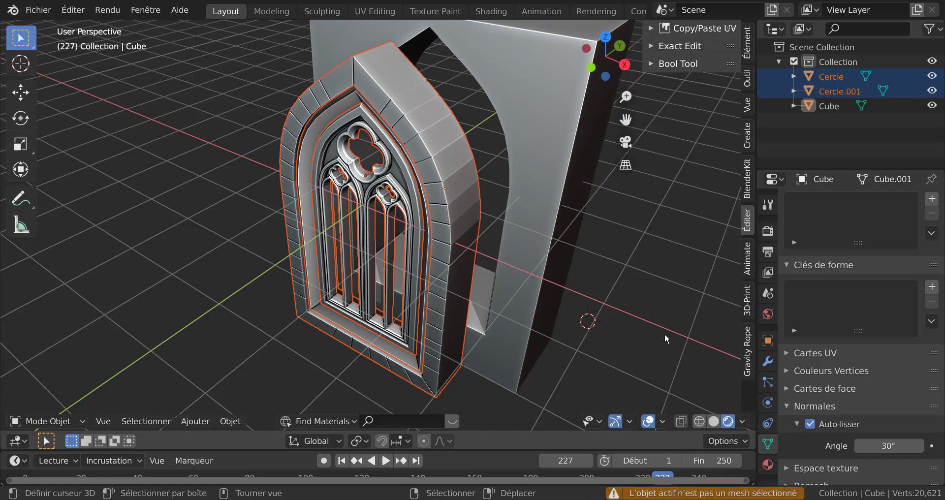
Select the window parts and move the tracery window aside to inspect the pieces, cancelling the move
{"action": "left_click", "coordinate": [458, 248], "text": "shift"}
{"action": "left_click", "coordinate": [424, 250], "text": "shift"}
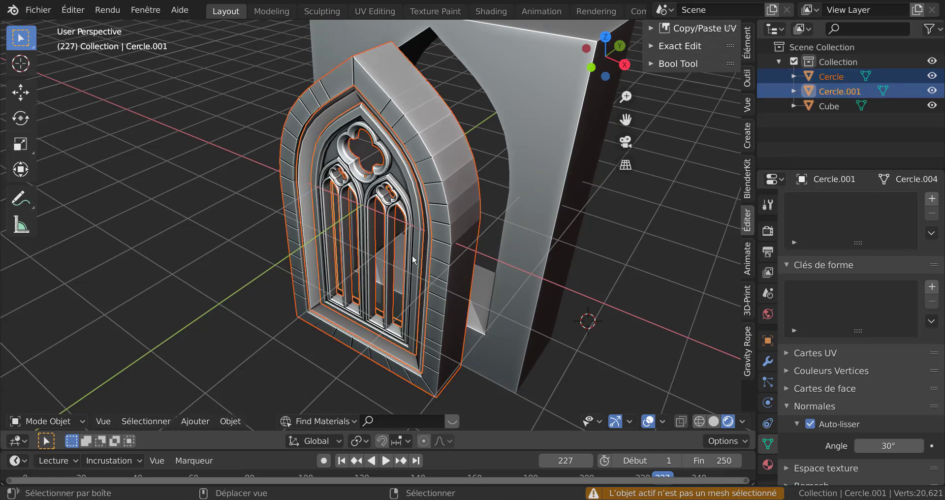
{"action": "left_click", "coordinate": [412, 255], "text": "shift"}
{"action": "scroll", "coordinate": [484, 263], "scroll_direction": "down", "scroll_amount": 3}
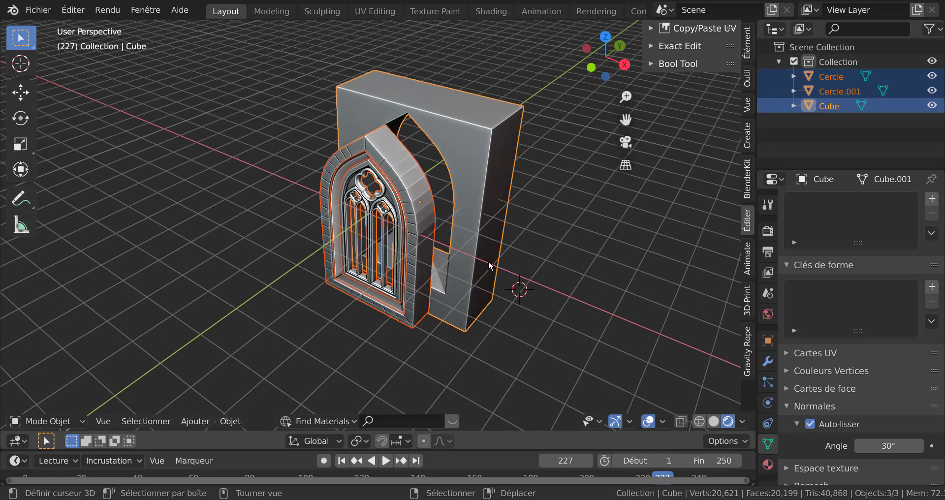
{"action": "scroll", "coordinate": [482, 260], "scroll_direction": "up", "scroll_amount": 2}
{"action": "left_click", "coordinate": [440, 246]}
{"action": "key", "text": "g"}
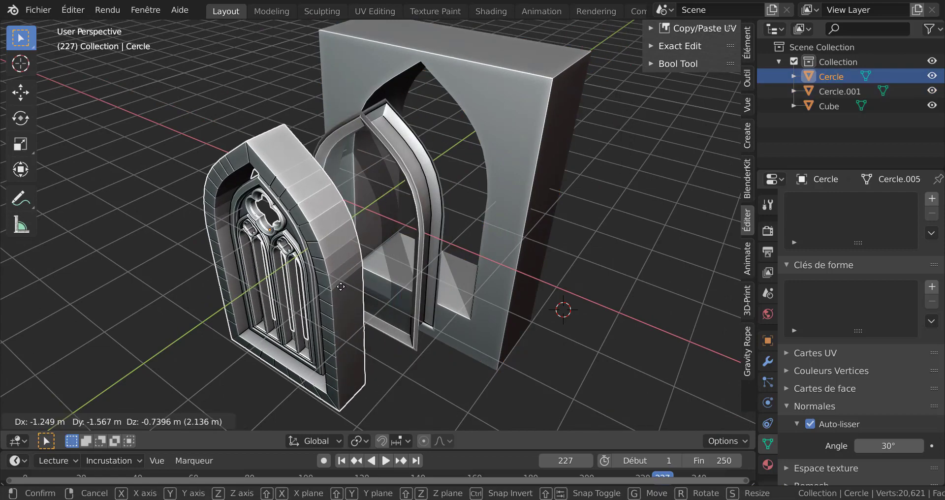
{"action": "right_click", "coordinate": [341, 287]}
Try to join the tracery window object with no other part selected
{"action": "scroll", "coordinate": [393, 247], "scroll_direction": "up", "scroll_amount": 2}
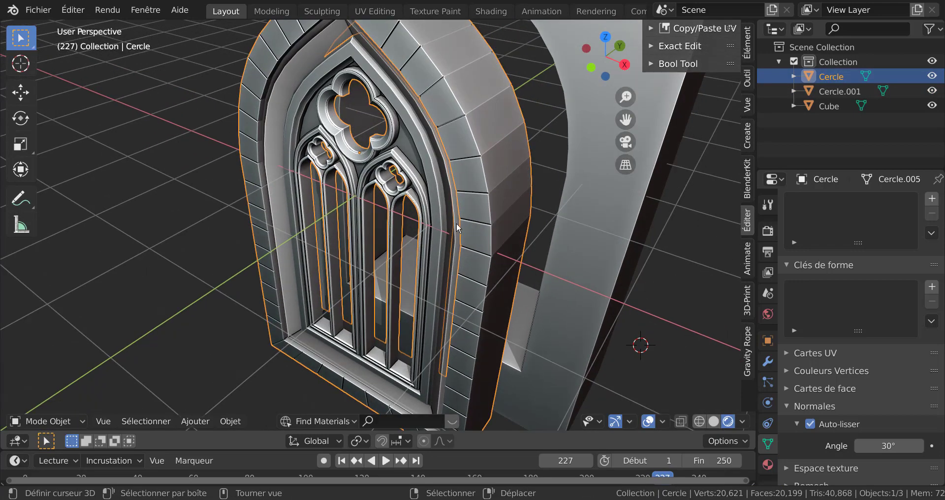
{"action": "scroll", "coordinate": [482, 258], "scroll_direction": "down", "scroll_amount": 3}
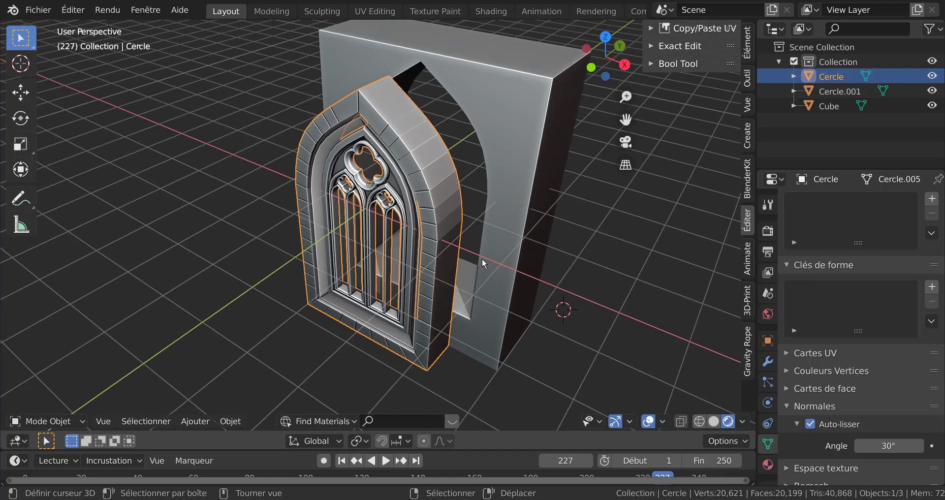
{"action": "key", "text": "ctrl+j"}
{"action": "scroll", "coordinate": [422, 260], "scroll_direction": "up", "scroll_amount": 1}
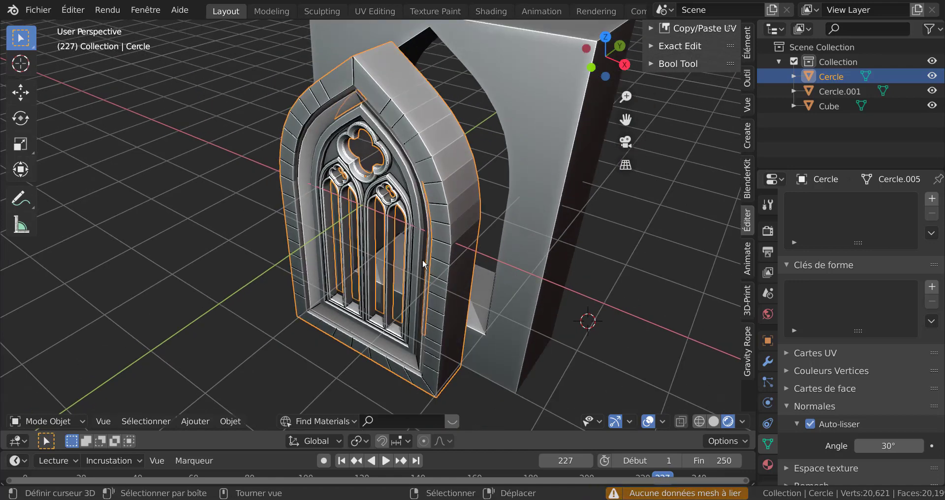
{"action": "scroll", "coordinate": [421, 251], "scroll_direction": "up", "scroll_amount": 1}
Try to box-select the two window parts around the wall block and join them
{"action": "left_click", "coordinate": [423, 241]}
{"action": "scroll", "coordinate": [393, 285], "scroll_direction": "up", "scroll_amount": 2}
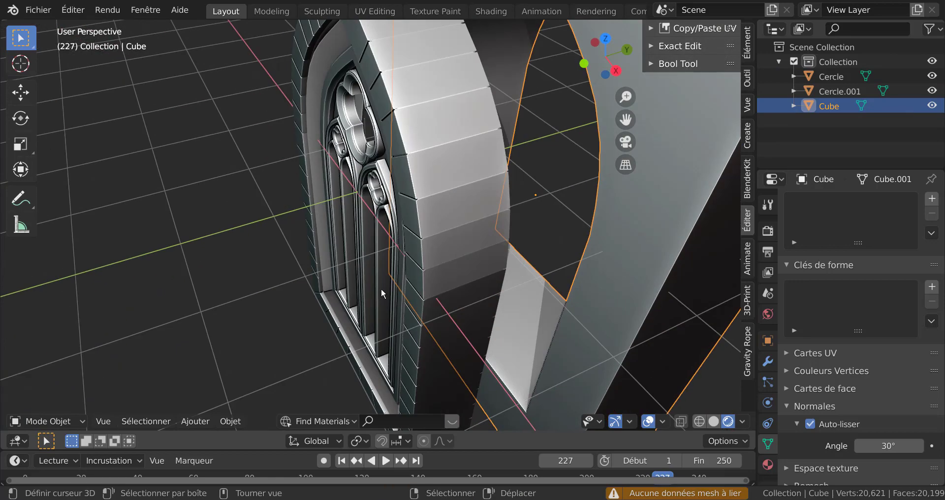
{"action": "scroll", "coordinate": [357, 276], "scroll_direction": "down", "scroll_amount": 3}
{"action": "middle_click_drag", "start_coordinate": [365, 285], "coordinate": [335, 287]}
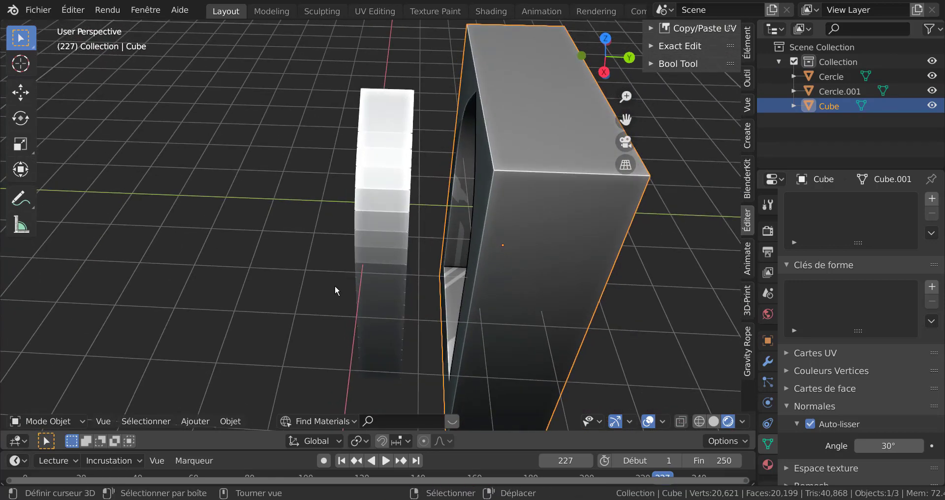
{"action": "key", "text": "alt+z"}
{"action": "left_click", "coordinate": [248, 271]}
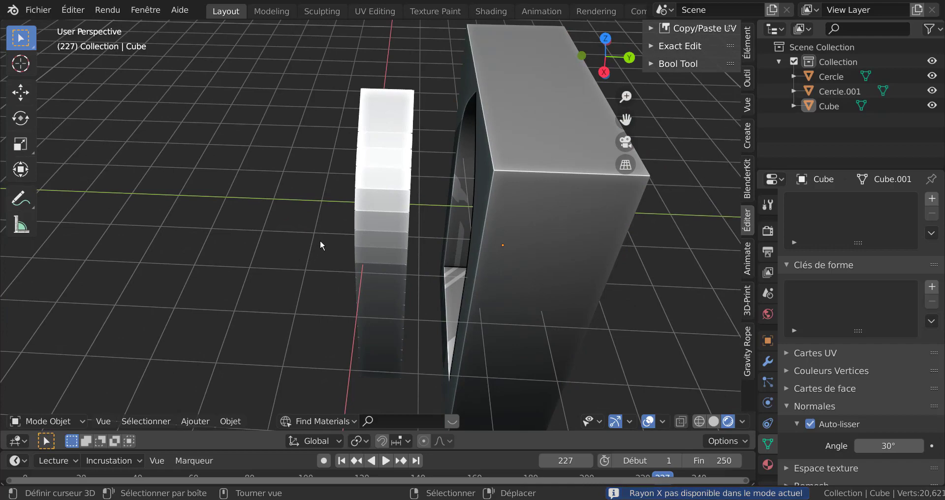
{"action": "key", "text": "b"}
{"action": "left_click_drag", "start_coordinate": [338, 71], "coordinate": [392, 369]}
{"action": "middle_click_drag", "start_coordinate": [306, 319], "coordinate": [575, 362]}
{"action": "scroll", "coordinate": [577, 362], "scroll_direction": "up", "scroll_amount": 5}
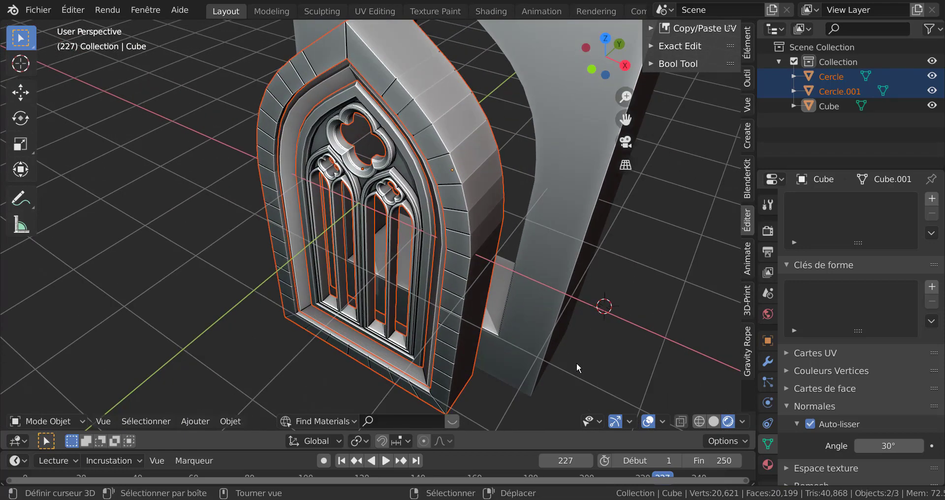
{"action": "key", "text": "ctrl+j"}
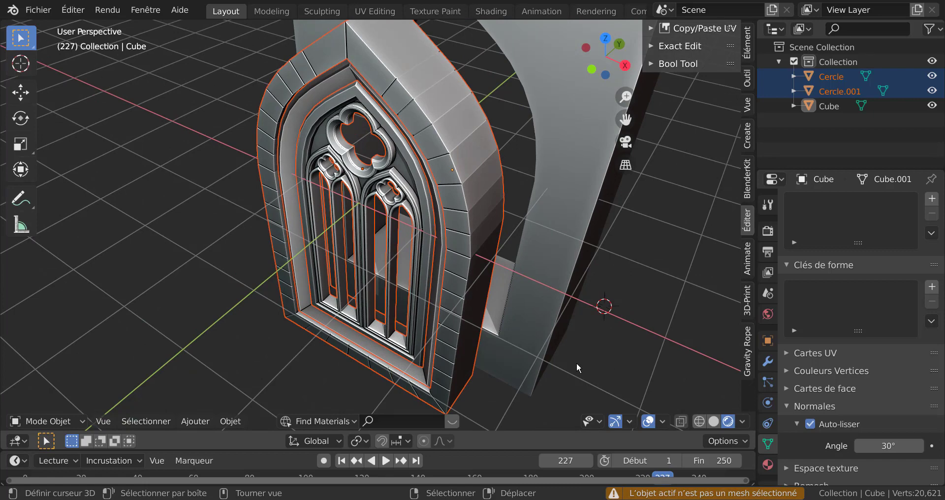
Join the inner arched frame and the tracery window into a single window object
{"action": "left_click", "coordinate": [476, 290]}
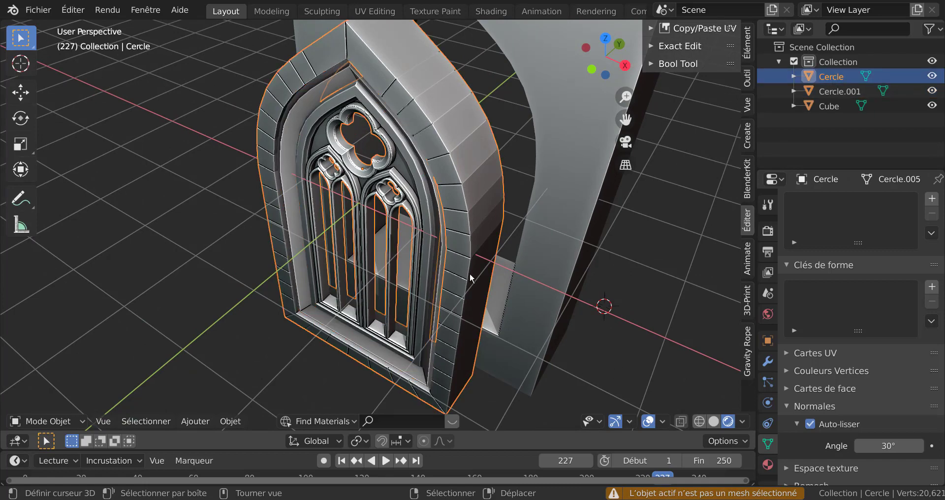
{"action": "left_click", "coordinate": [466, 285]}
{"action": "key", "text": "g"}
{"action": "left_click", "coordinate": [369, 310]}
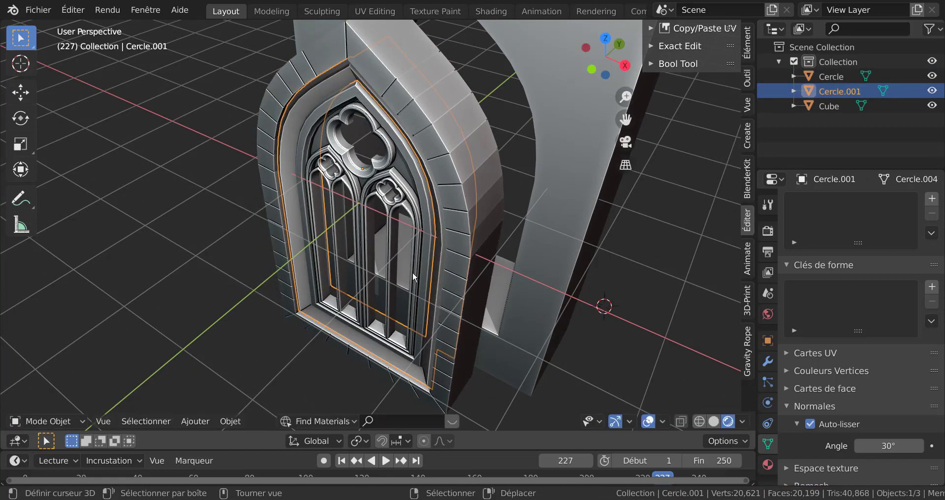
{"action": "left_click", "coordinate": [421, 256], "text": "shift"}
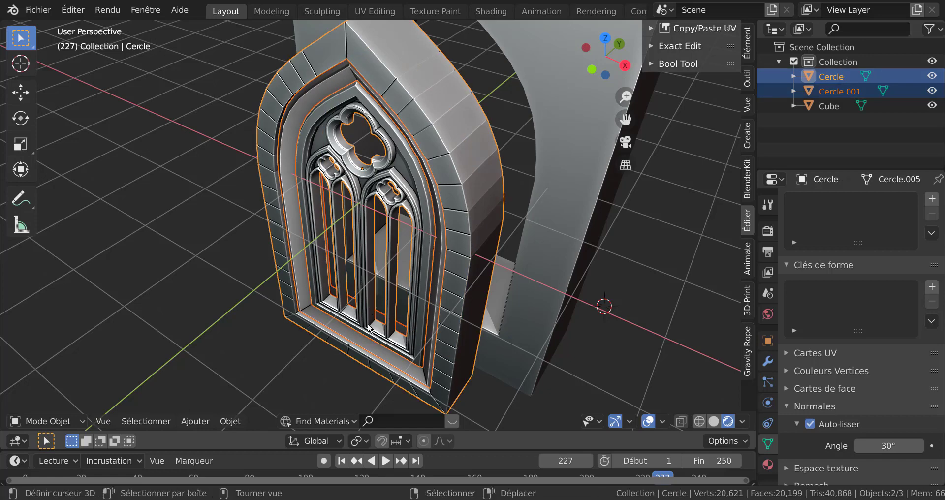
{"action": "key", "text": "ctrl+j"}
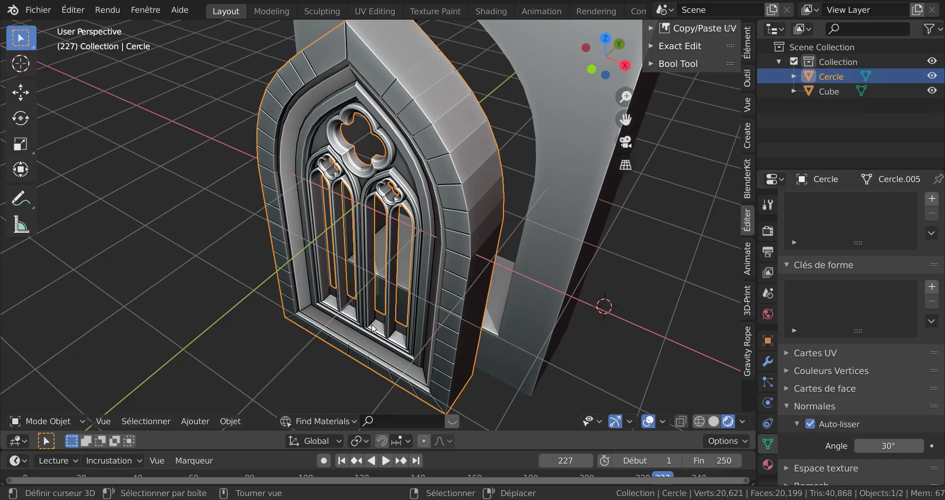
Try moving the wall block and the window object, cancelling both moves
{"action": "scroll", "coordinate": [375, 326], "scroll_direction": "up", "scroll_amount": 3}
{"action": "left_click", "coordinate": [446, 297]}
{"action": "key", "text": "g"}
{"action": "right_click", "coordinate": [452, 295]}
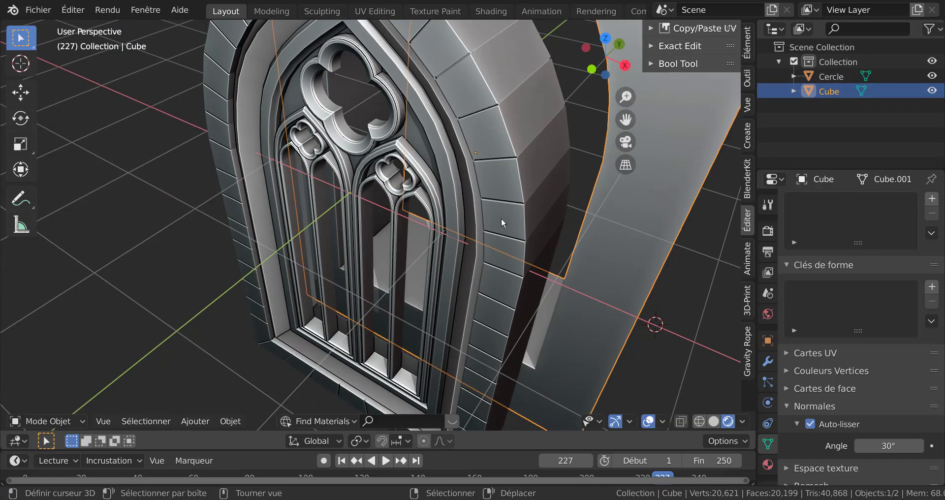
{"action": "right_click", "coordinate": [501, 218]}
{"action": "key", "text": "g"}
{"action": "right_click", "coordinate": [297, 285]}
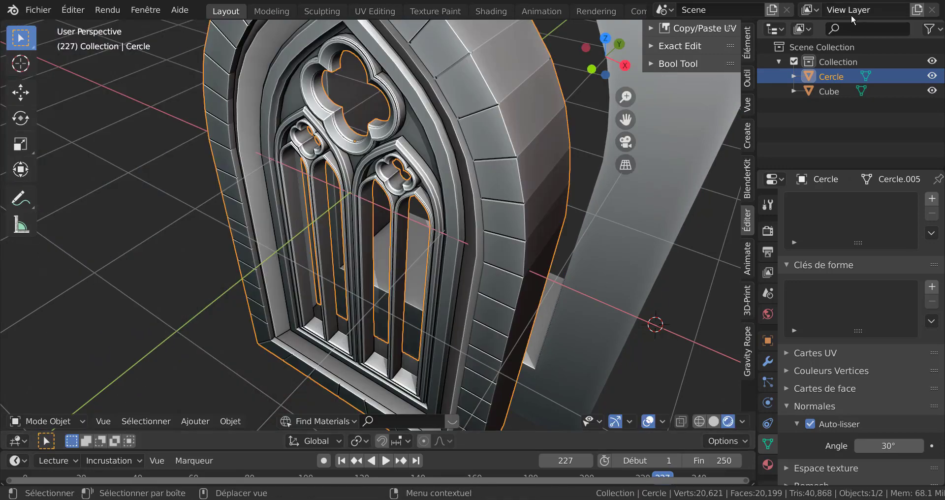
Move the wall block -1.826 m along the global Y axis over the window
{"action": "scroll", "coordinate": [521, 221], "scroll_direction": "down", "scroll_amount": 2}
{"action": "scroll", "coordinate": [539, 259], "scroll_direction": "down", "scroll_amount": 3}
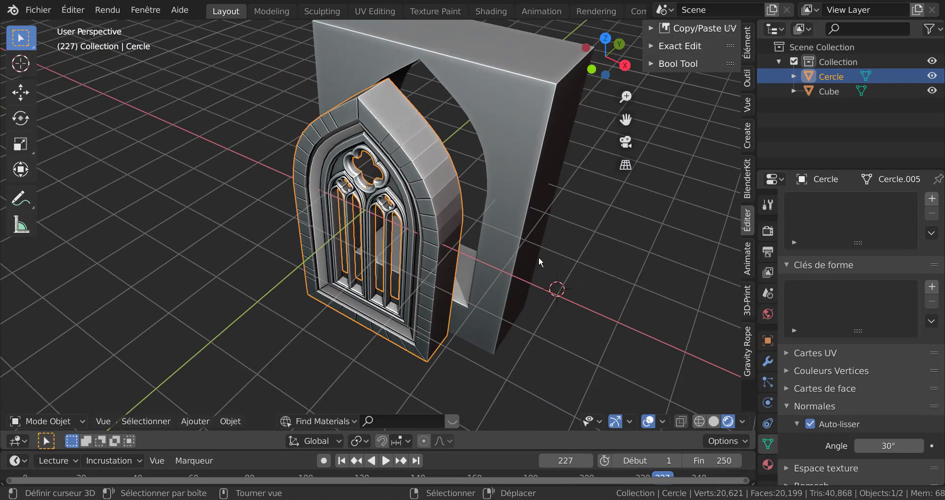
{"action": "right_click", "coordinate": [509, 235]}
{"action": "middle_click_drag", "start_coordinate": [551, 281], "coordinate": [553, 283]}
{"action": "scroll", "coordinate": [551, 266], "scroll_direction": "down", "scroll_amount": 1}
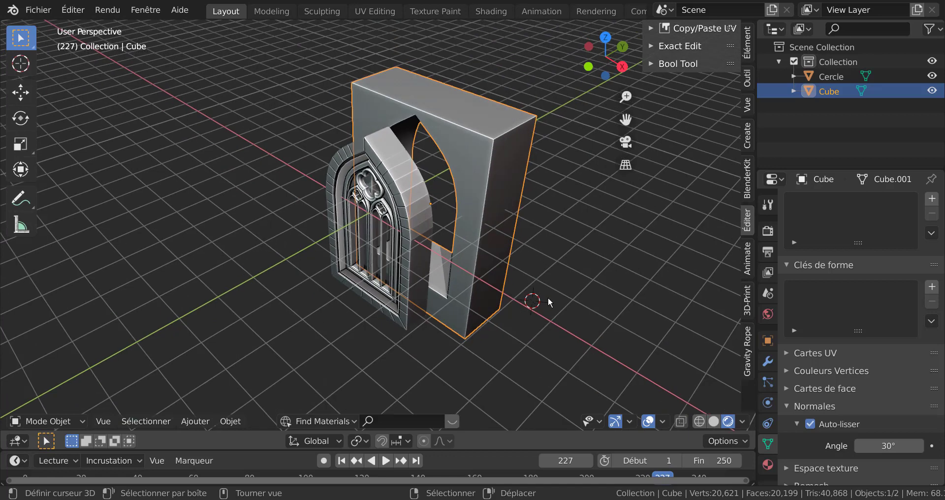
{"action": "key", "text": "g"}
{"action": "key", "text": "y"}
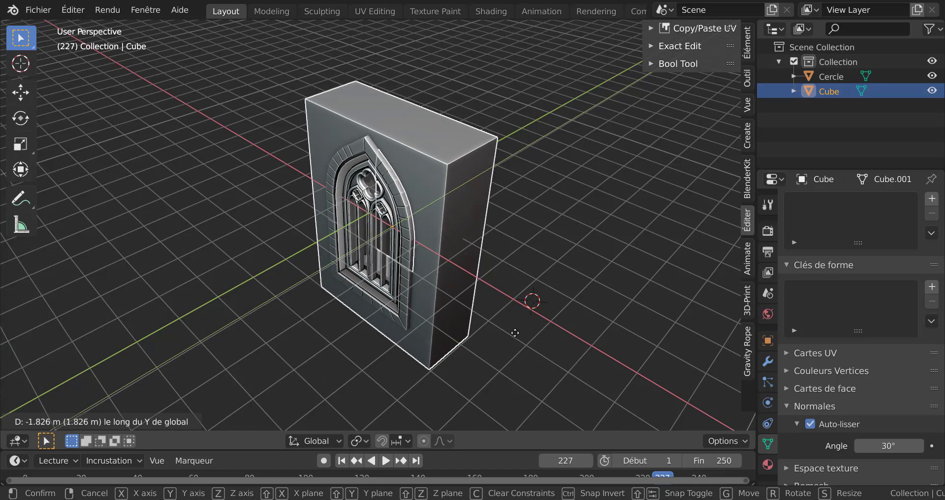
{"action": "left_click", "coordinate": [514, 329]}
Move the wall block 0.1691 m along the global Y axis
{"action": "key", "text": "Tab"}
{"action": "key", "text": "Tab"}
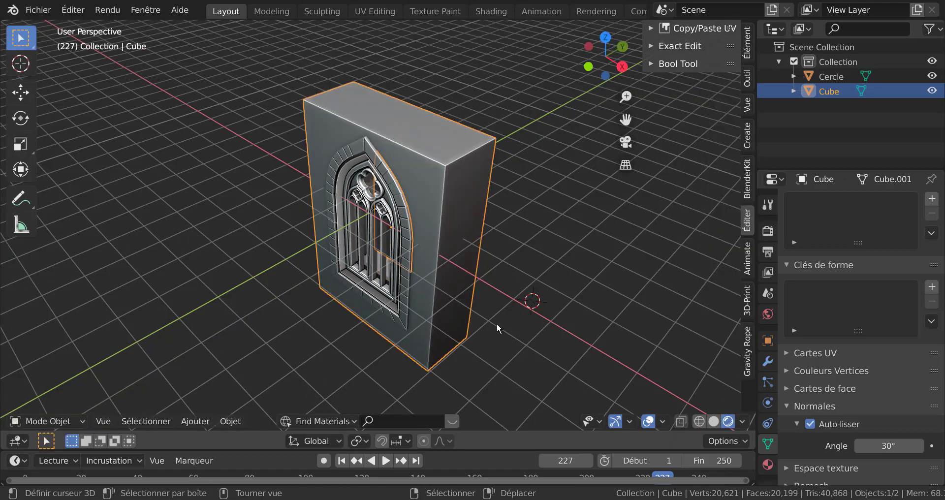
{"action": "middle_click_drag", "start_coordinate": [497, 323], "coordinate": [556, 300]}
{"action": "left_click", "coordinate": [556, 300]}
{"action": "scroll", "coordinate": [510, 321], "scroll_direction": "up", "scroll_amount": 4}
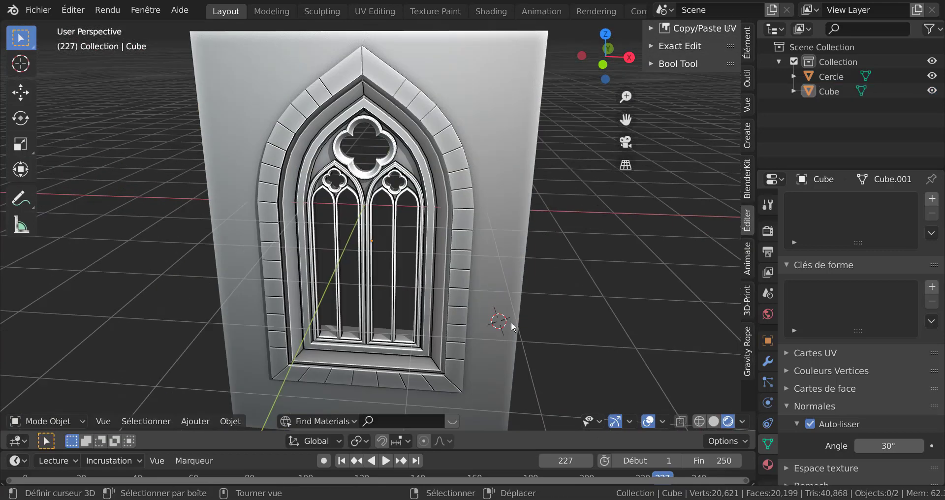
{"action": "mouse_move", "coordinate": [511, 321]}
{"action": "middle_mouse_down"}
{"action": "mouse_move", "coordinate": [494, 322]}
{"action": "mouse_move", "coordinate": [508, 306]}
{"action": "middle_mouse_up"}
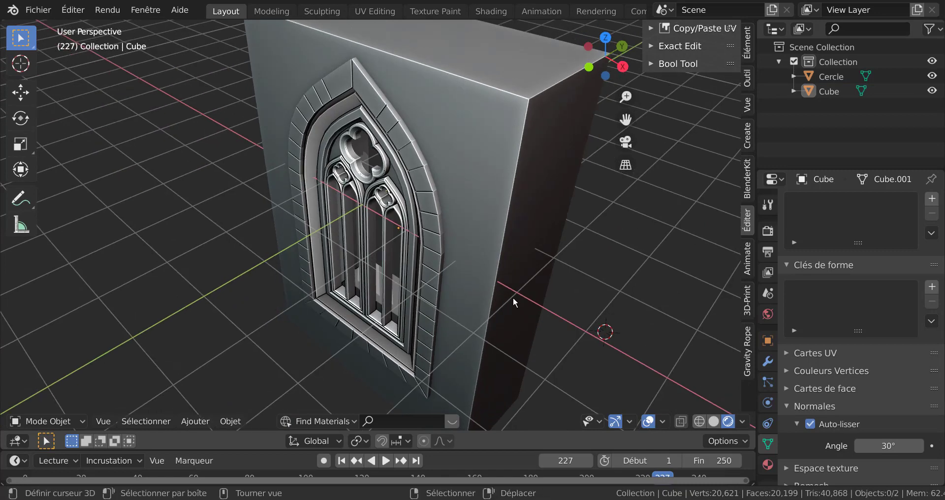
{"action": "left_click", "coordinate": [513, 300]}
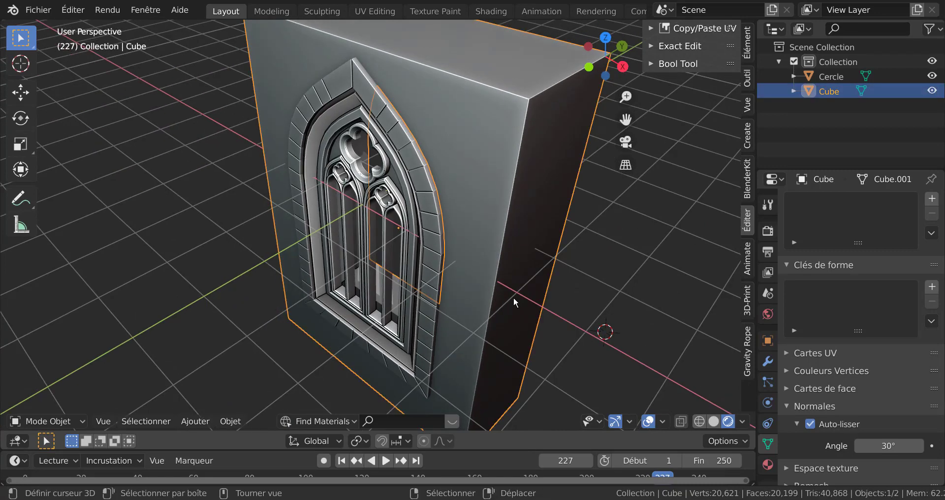
{"action": "key", "text": "g"}
{"action": "key", "text": "y"}
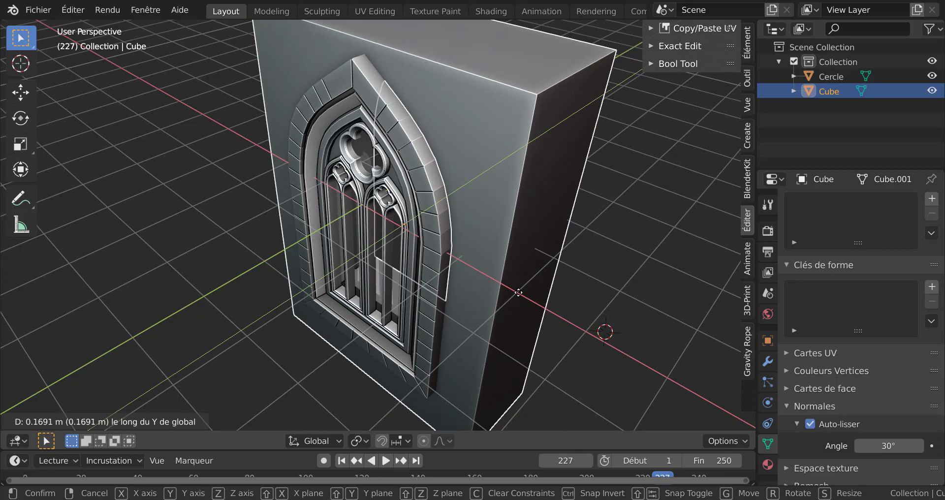
{"action": "left_click", "coordinate": [521, 294]}
Inspect the wall block's mesh in Edit Mode from several angles
{"action": "key", "text": "Tab"}
{"action": "middle_click_drag", "start_coordinate": [547, 327], "coordinate": [471, 300]}
{"action": "scroll", "coordinate": [384, 267], "scroll_direction": "down", "scroll_amount": 5}
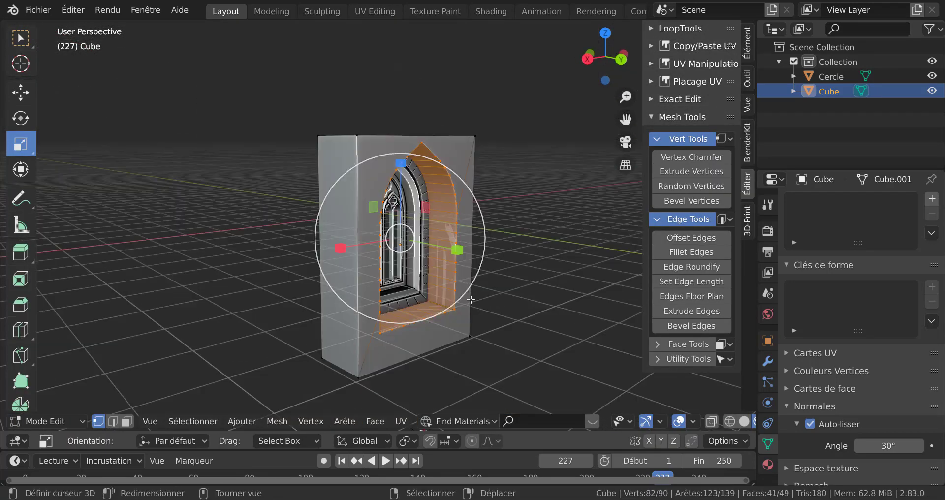
{"action": "scroll", "coordinate": [471, 301], "scroll_direction": "up", "scroll_amount": 2}
{"action": "key", "text": "Tab"}
{"action": "middle_click_drag", "start_coordinate": [412, 321], "coordinate": [508, 298]}
{"action": "key", "text": "Tab"}
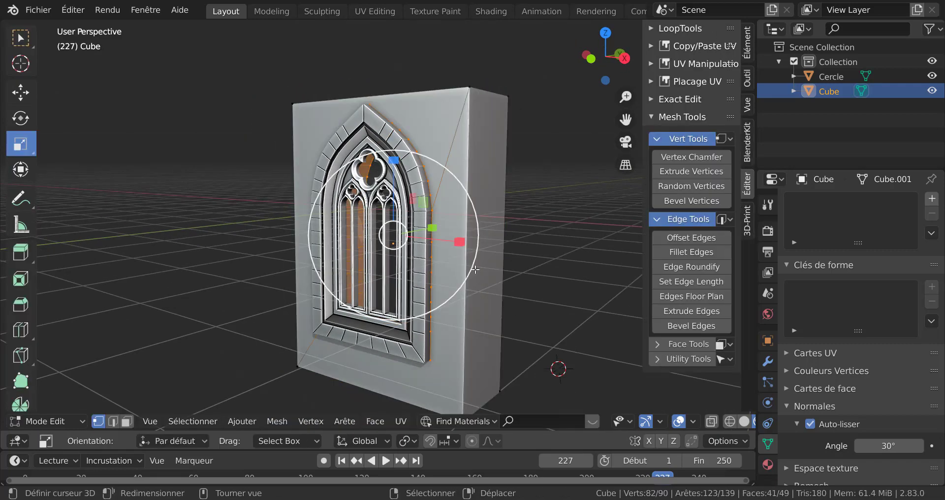
{"action": "key", "text": "Tab"}
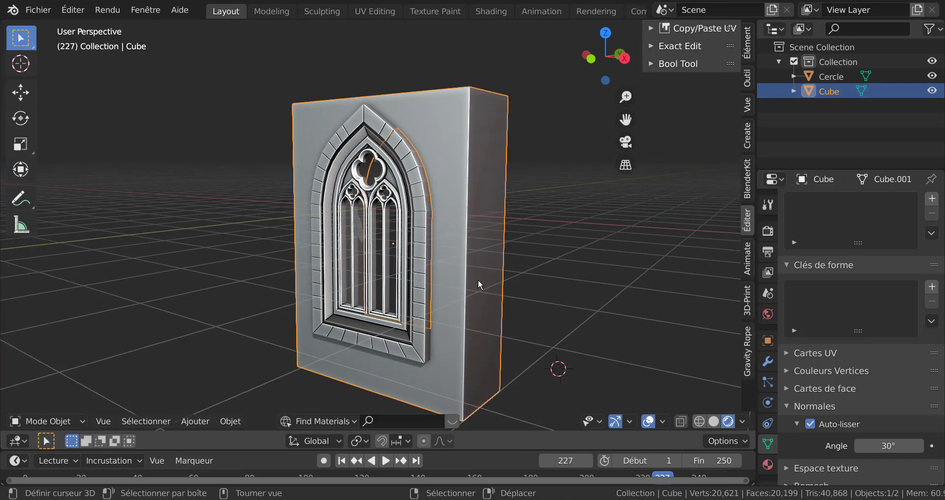
Move the wall block -0.5057 m along the global Y axis
{"action": "key", "text": "g"}
{"action": "key", "text": "y"}
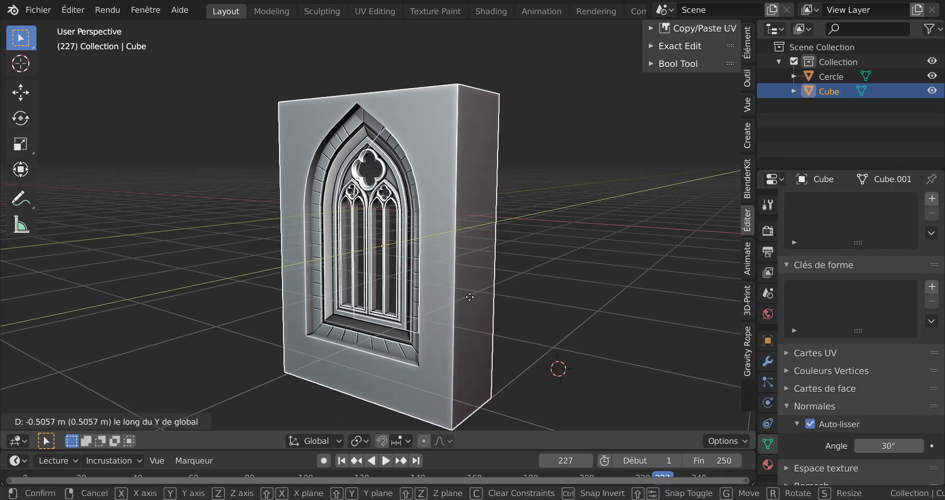
{"action": "left_click", "coordinate": [469, 297]}
{"action": "mouse_move", "coordinate": [473, 296]}
{"action": "middle_mouse_down"}
{"action": "mouse_move", "coordinate": [356, 297]}
{"action": "mouse_move", "coordinate": [519, 309]}
{"action": "mouse_move", "coordinate": [477, 311]}
{"action": "middle_mouse_up"}
{"action": "scroll", "coordinate": [477, 306], "scroll_direction": "up", "scroll_amount": 2}
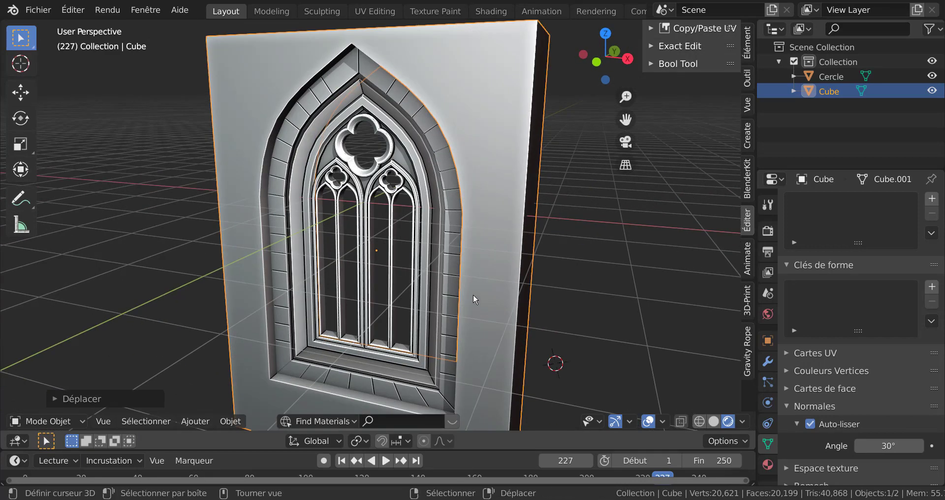
Move the wall block 0.2626 m along the global Y axis and open it in Edit Mode
{"action": "left_click", "coordinate": [473, 294]}
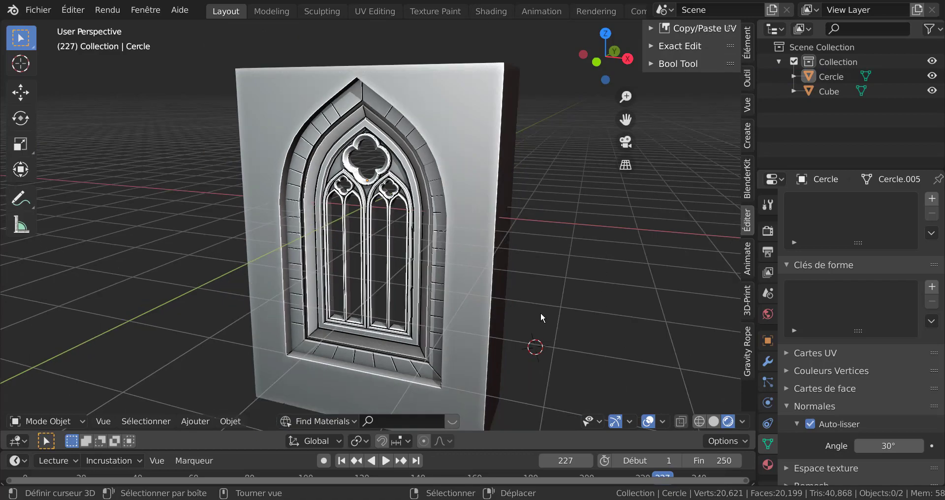
{"action": "middle_click_drag", "start_coordinate": [544, 315], "coordinate": [446, 326]}
{"action": "left_click", "coordinate": [447, 327]}
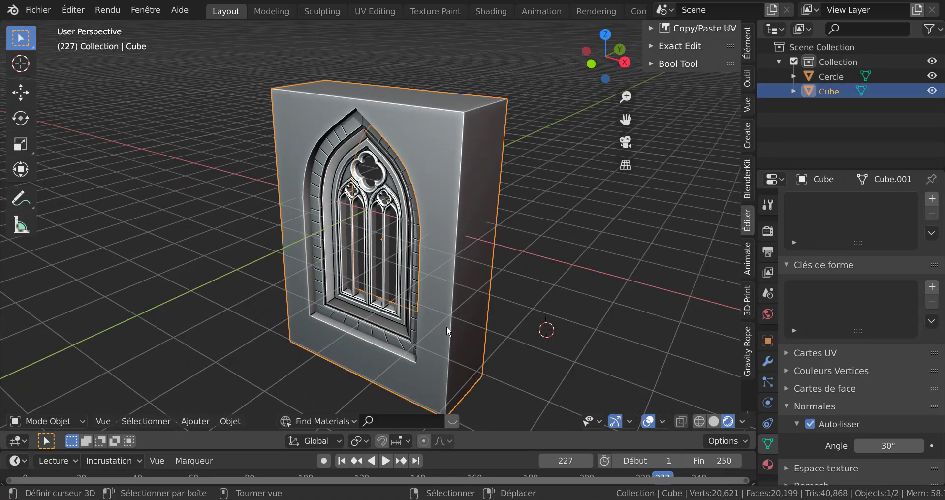
{"action": "key", "text": "g"}
{"action": "key", "text": "y"}
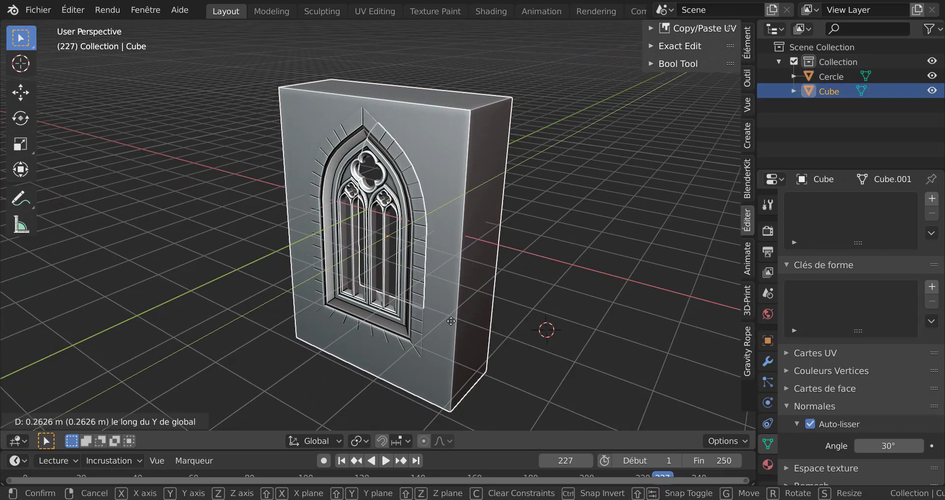
{"action": "left_click", "coordinate": [456, 327]}
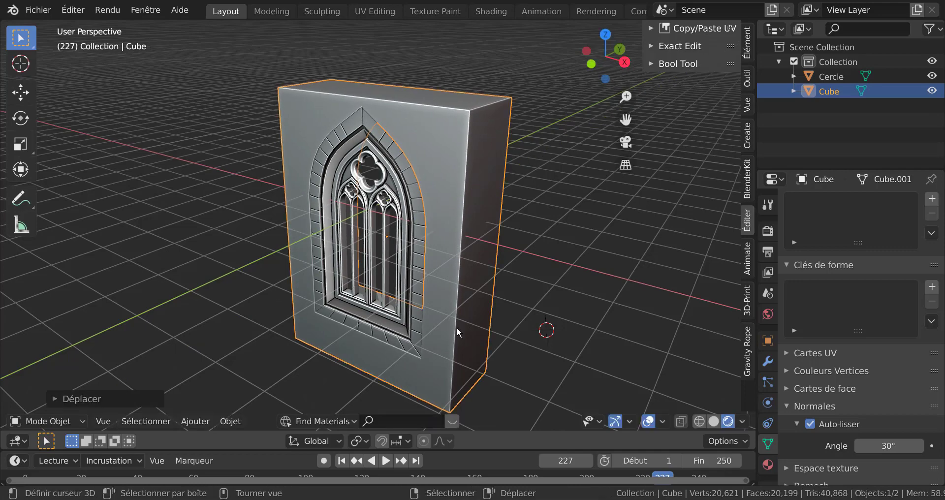
{"action": "key", "text": "Tab"}
{"action": "middle_click_drag", "start_coordinate": [495, 388], "coordinate": [525, 383]}
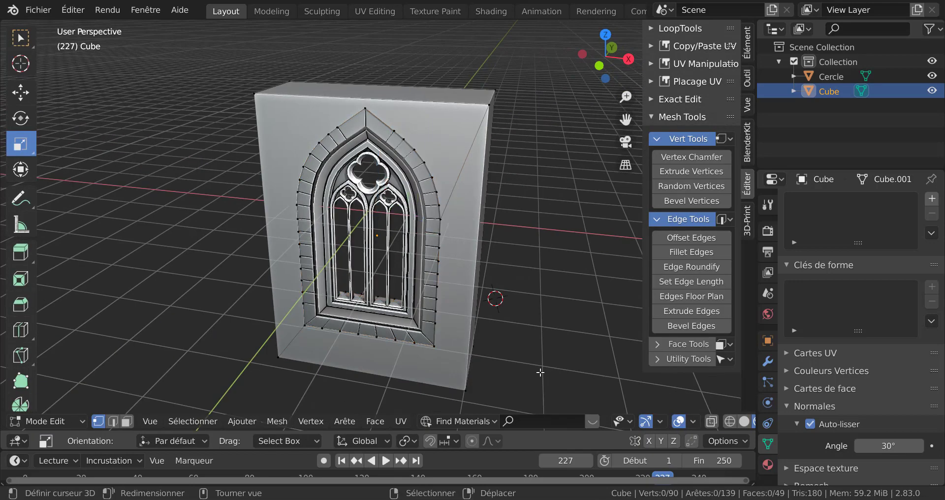
Return to Object Mode, widen the viewport and inspect the window seated in the wall block's arch opening
{"action": "key", "text": "Tab"}
{"action": "key", "text": "Tab"}
{"action": "key", "text": "Tab"}
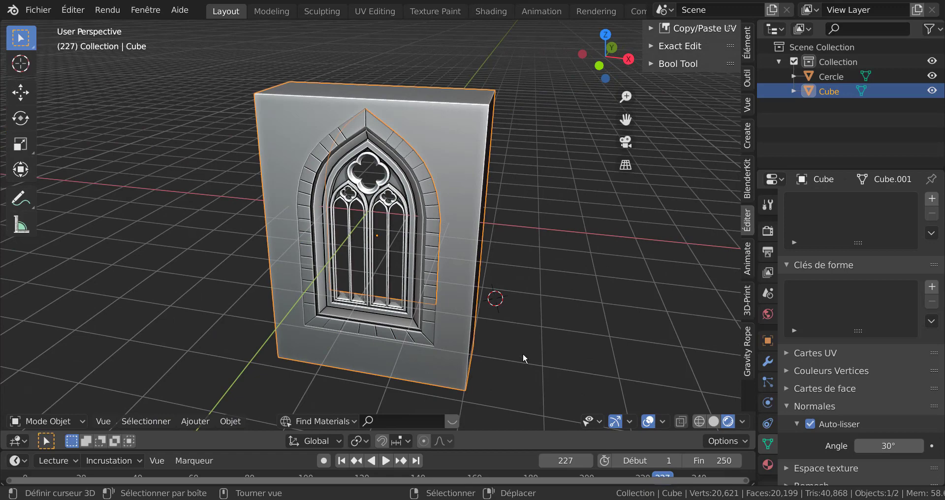
{"action": "mouse_move", "coordinate": [522, 353]}
{"action": "middle_mouse_down"}
{"action": "mouse_move", "coordinate": [530, 321]}
{"action": "mouse_move", "coordinate": [505, 321]}
{"action": "mouse_move", "coordinate": [511, 339]}
{"action": "middle_mouse_up"}
{"action": "scroll", "coordinate": [510, 338], "scroll_direction": "up", "scroll_amount": 5}
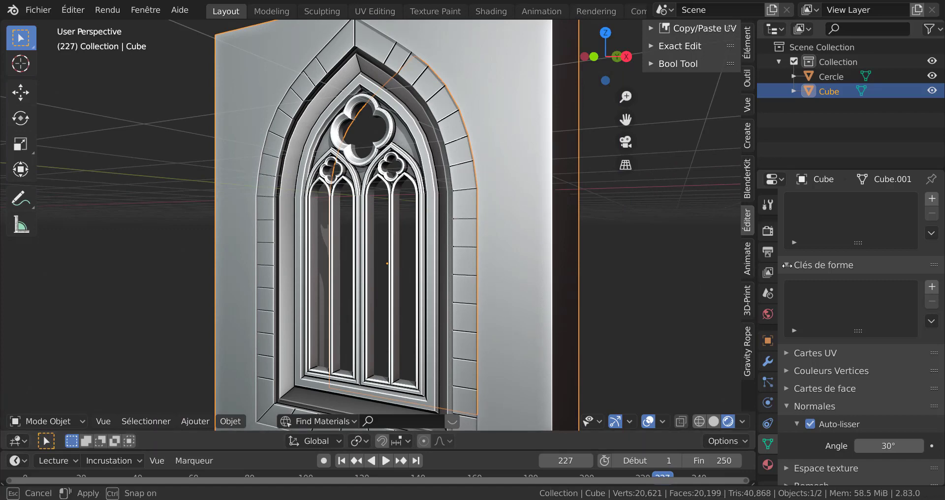
{"action": "left_click_drag", "start_coordinate": [755, 263], "coordinate": [856, 271]}
{"action": "middle_click_drag", "start_coordinate": [707, 328], "coordinate": [680, 287], "text": "shift"}
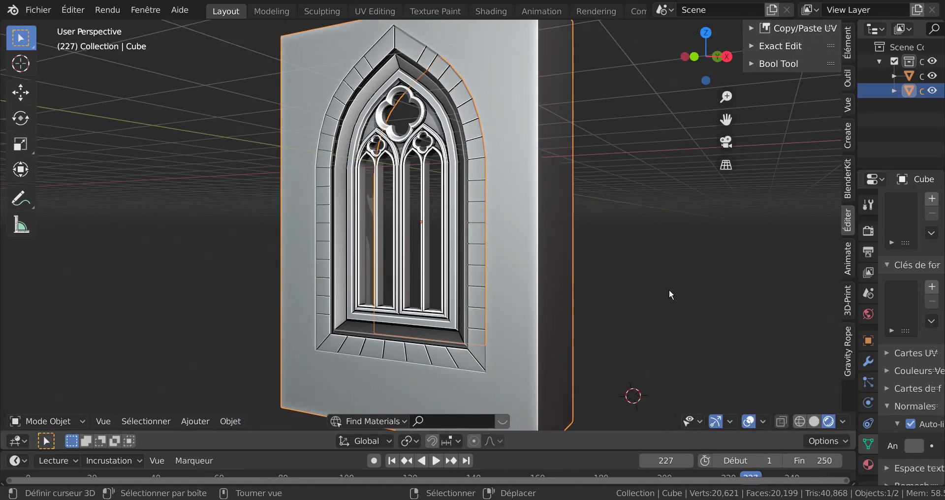
{"action": "left_click", "coordinate": [669, 288]}
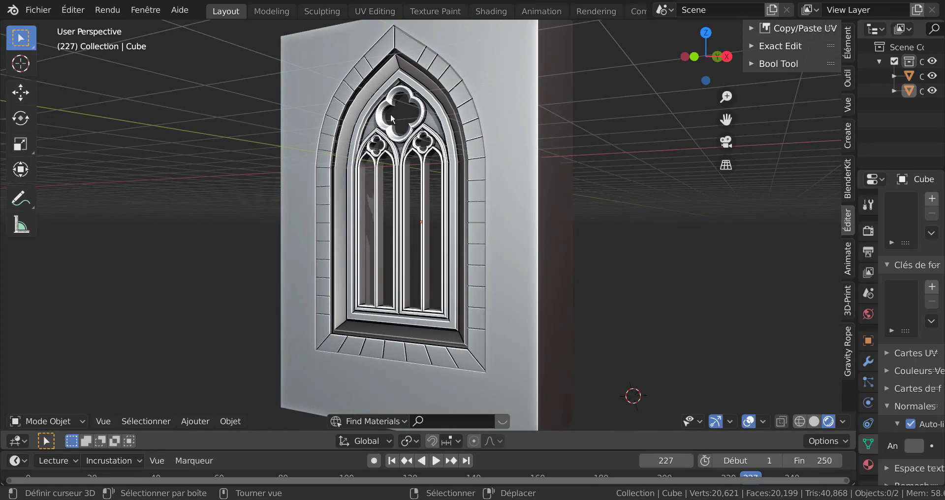
{"action": "scroll", "coordinate": [393, 110], "scroll_direction": "up", "scroll_amount": 2}
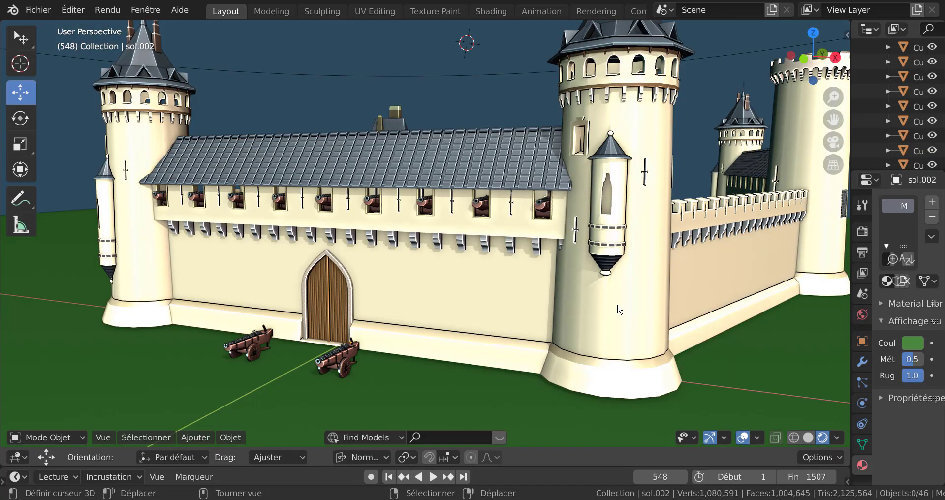
Examine the castle scene with its walls, towers, gate and siege engines from several angles and distances
{"action": "scroll", "coordinate": [618, 306], "scroll_direction": "up", "scroll_amount": 8}
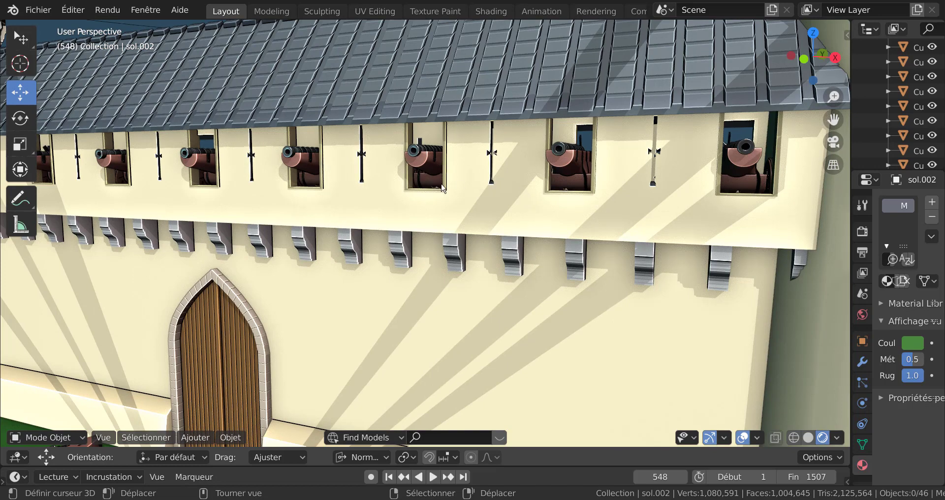
{"action": "scroll", "coordinate": [441, 162], "scroll_direction": "down", "scroll_amount": 8}
{"action": "scroll", "coordinate": [506, 248], "scroll_direction": "up", "scroll_amount": 3}
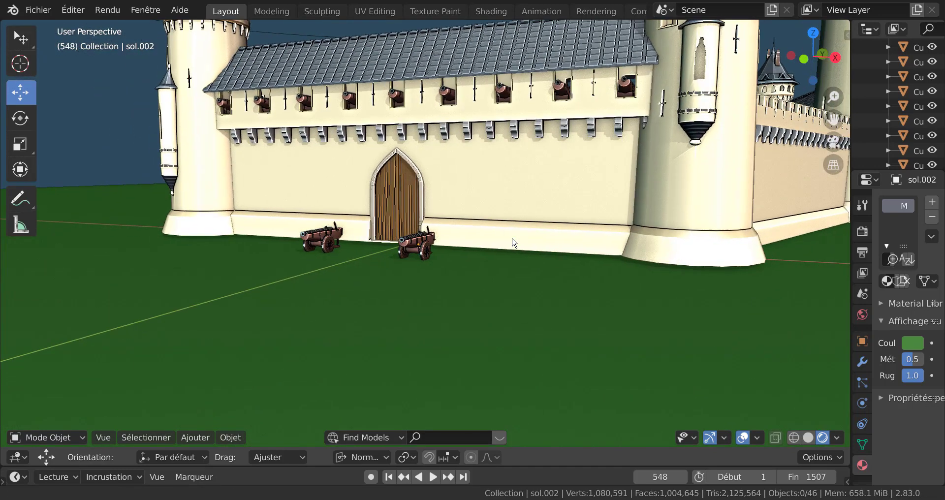
{"action": "scroll", "coordinate": [511, 245], "scroll_direction": "up", "scroll_amount": 4}
{"action": "scroll", "coordinate": [513, 243], "scroll_direction": "up", "scroll_amount": 5}
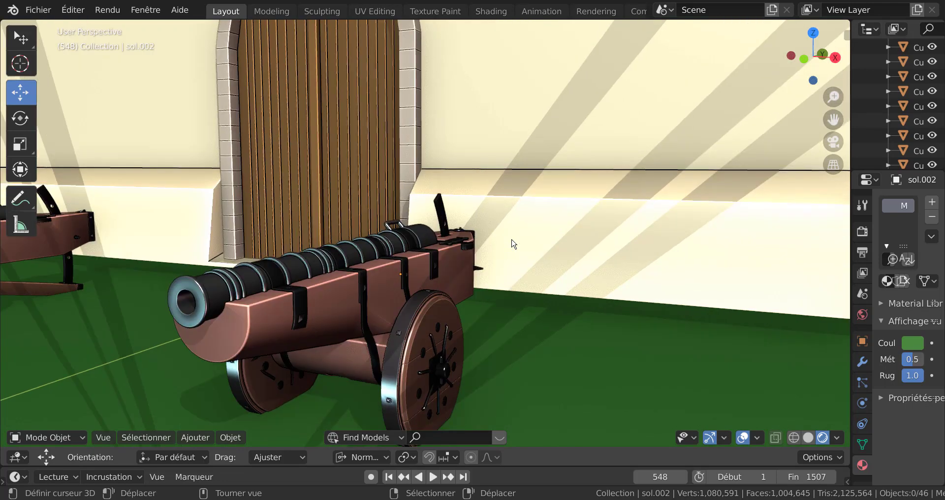
{"action": "scroll", "coordinate": [513, 243], "scroll_direction": "down", "scroll_amount": 12}
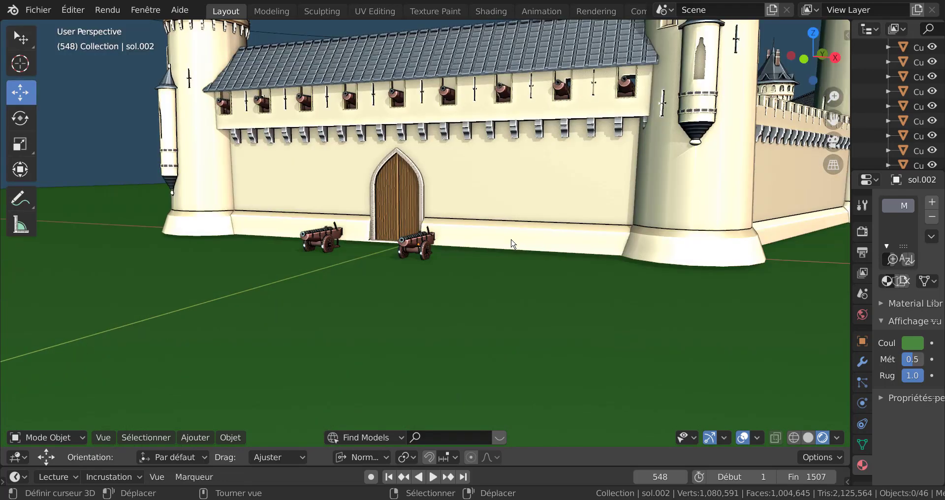
{"action": "middle_click_drag", "start_coordinate": [575, 246], "coordinate": [738, 215]}
{"action": "mouse_move", "coordinate": [500, 265]}
{"action": "middle_mouse_down"}
{"action": "mouse_move", "coordinate": [482, 297]}
{"action": "mouse_move", "coordinate": [495, 269]}
{"action": "middle_mouse_up"}
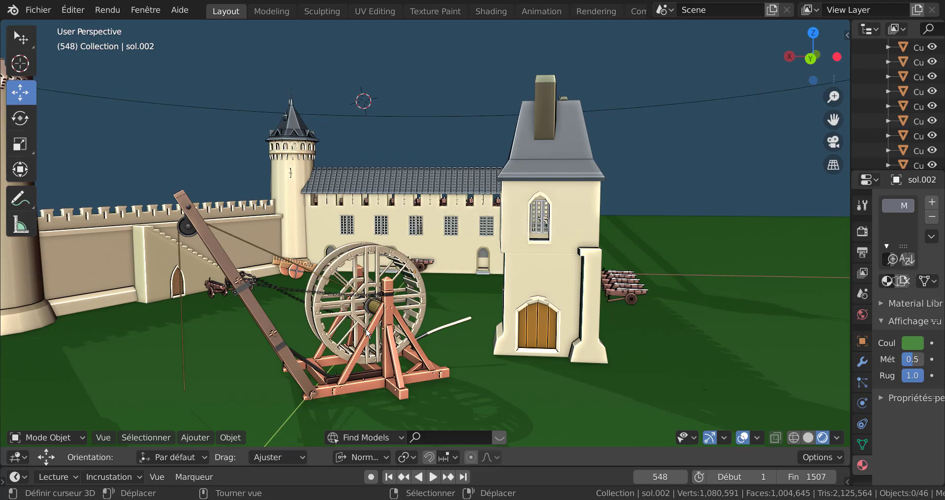
{"action": "mouse_move", "coordinate": [395, 318]}
{"action": "middle_mouse_down"}
{"action": "mouse_move", "coordinate": [423, 325]}
{"action": "mouse_move", "coordinate": [392, 323]}
{"action": "middle_mouse_up"}
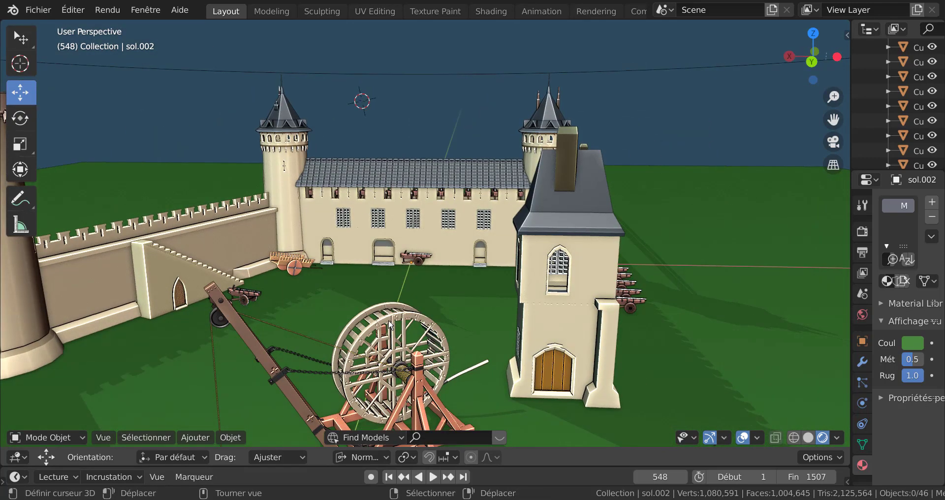
{"action": "scroll", "coordinate": [318, 349], "scroll_direction": "down", "scroll_amount": 2}
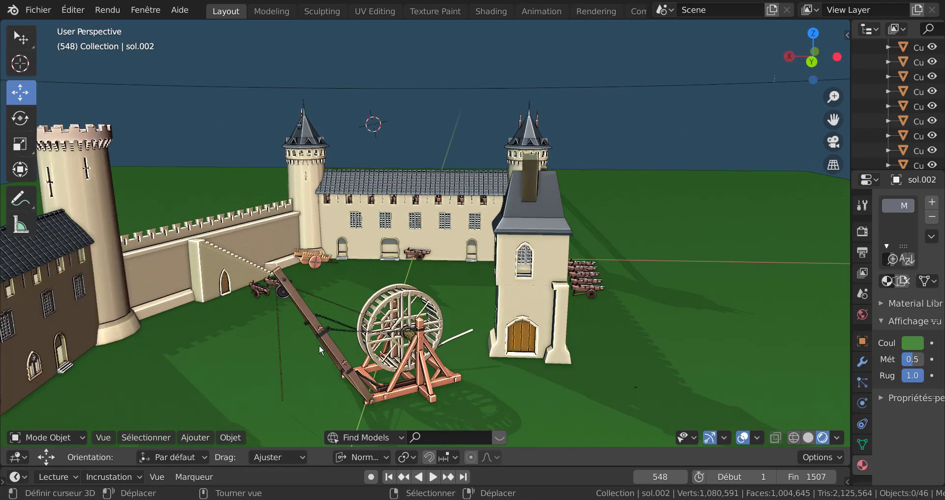
{"action": "scroll", "coordinate": [322, 345], "scroll_direction": "down", "scroll_amount": 1}
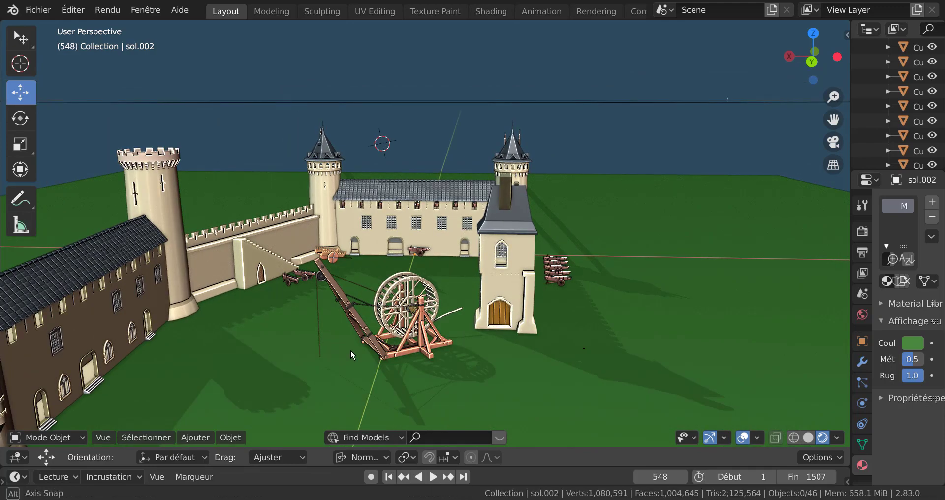
{"action": "middle_click_drag", "start_coordinate": [350, 350], "coordinate": [522, 361]}
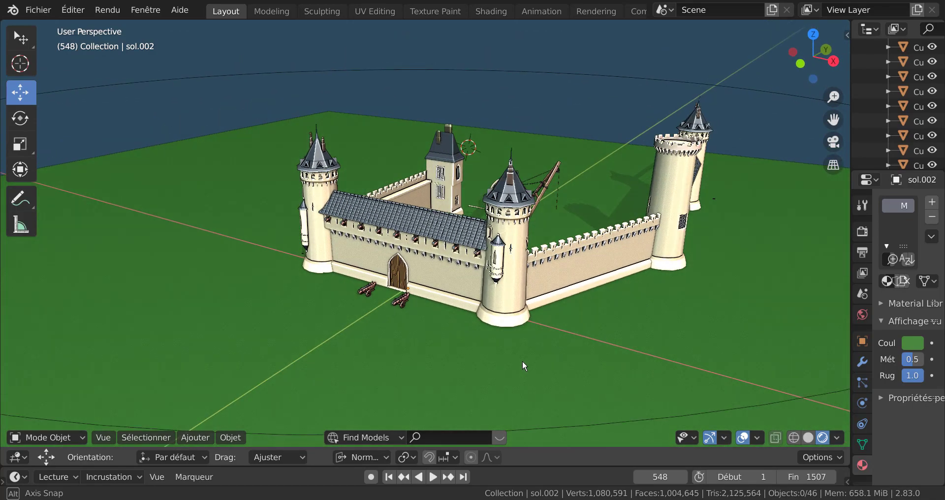
{"action": "scroll", "coordinate": [502, 363], "scroll_direction": "up", "scroll_amount": 6}
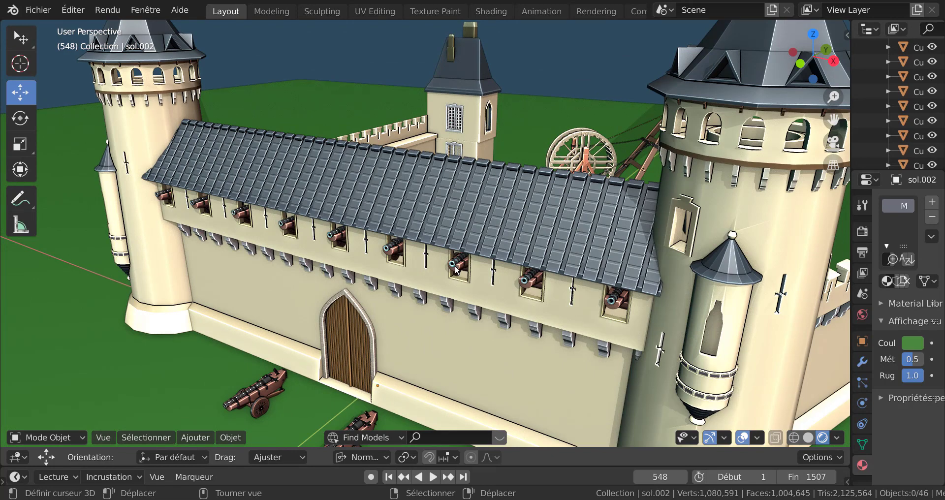
{"action": "scroll", "coordinate": [456, 268], "scroll_direction": "down", "scroll_amount": 6}
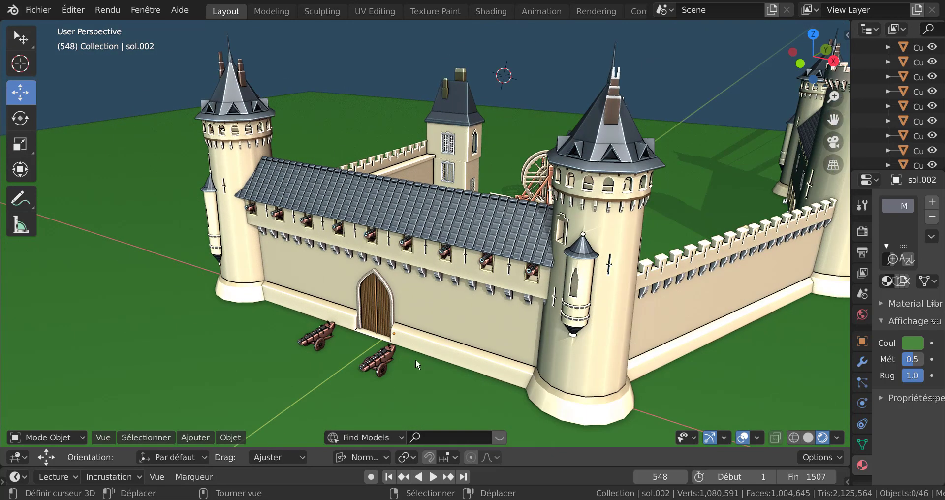
{"action": "middle_click_drag", "start_coordinate": [433, 339], "coordinate": [506, 305]}
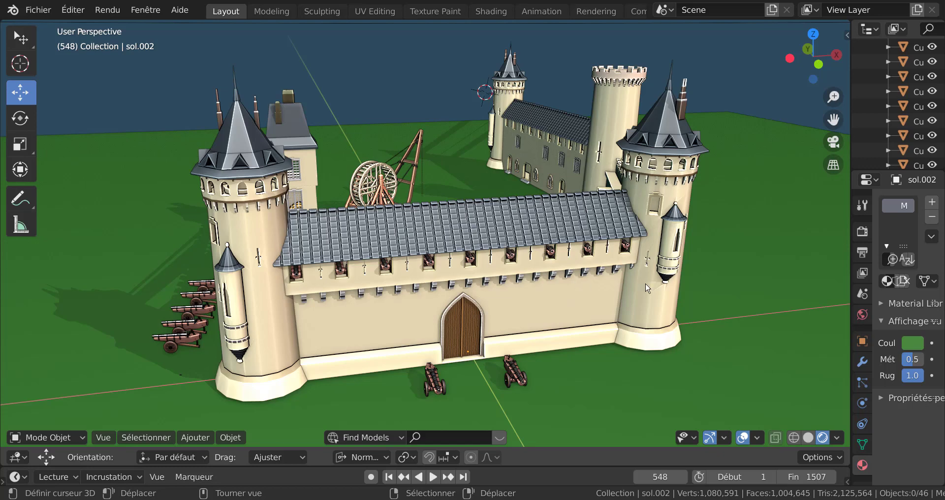
{"action": "middle_click_drag", "start_coordinate": [722, 280], "coordinate": [707, 305], "text": "shift"}
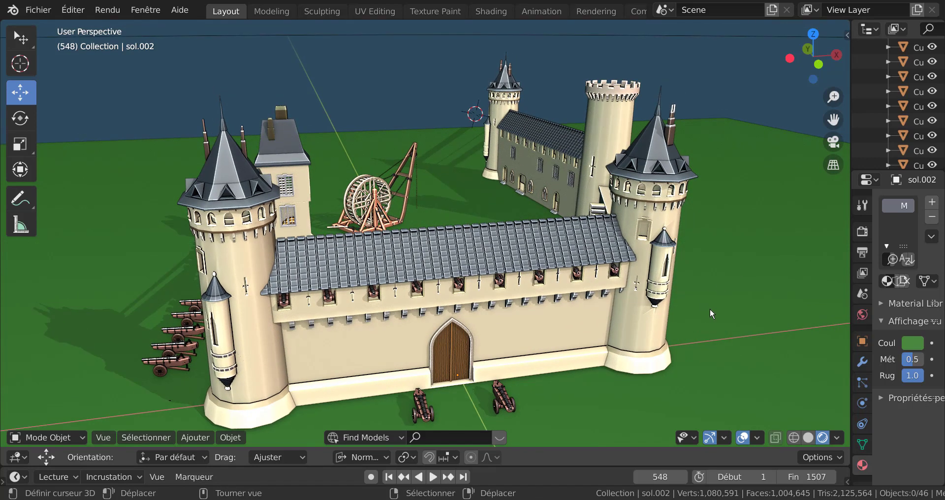